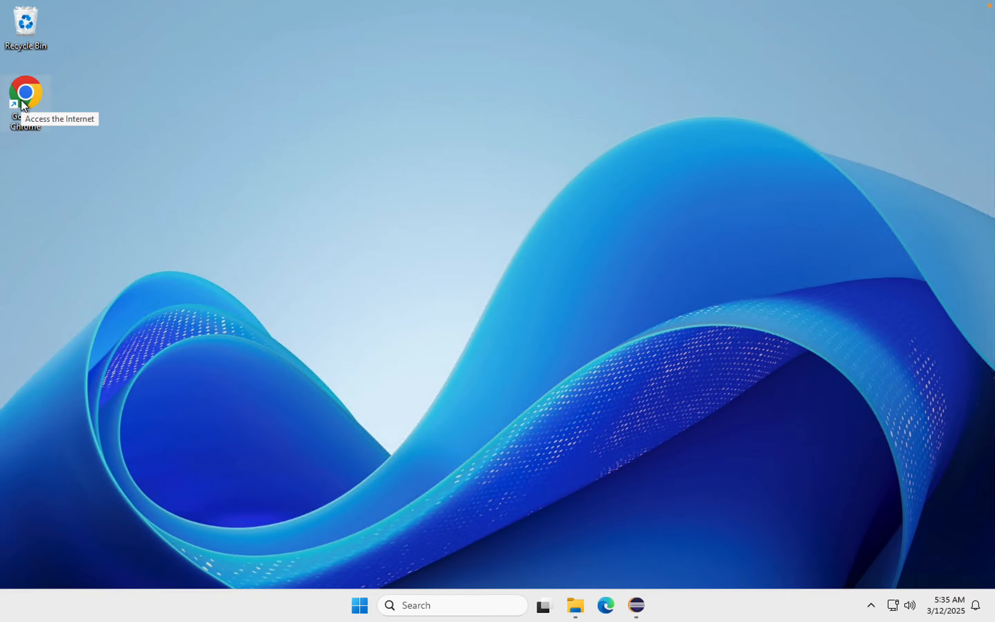
Step: Open Chrome, search Google for "jenkins download" and go to the jenkins.io download page
{"action": "double_click", "coordinate": [22, 101]}
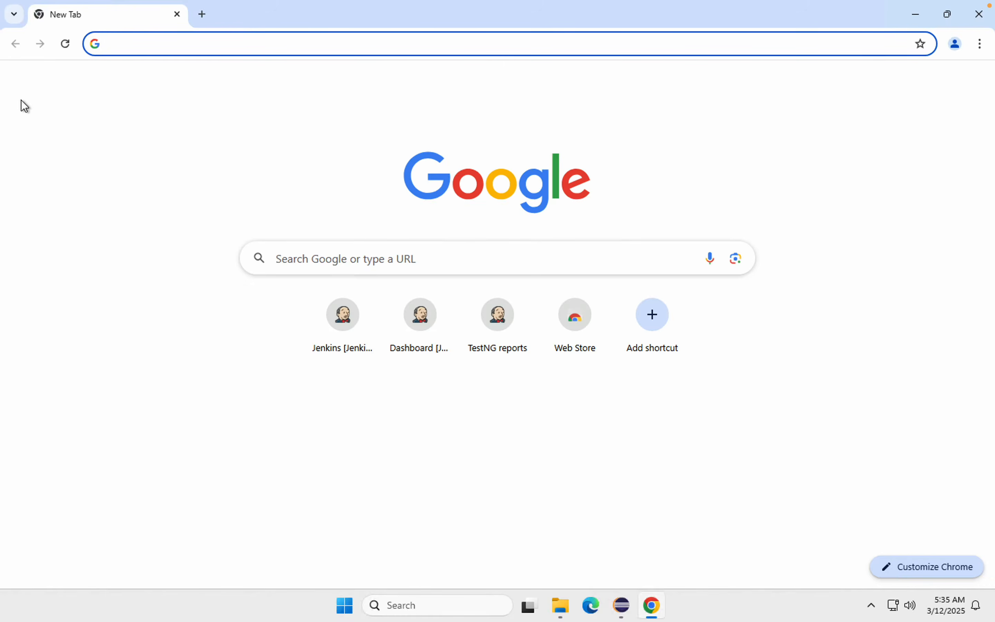
{"action": "type", "text": "jenkins"}
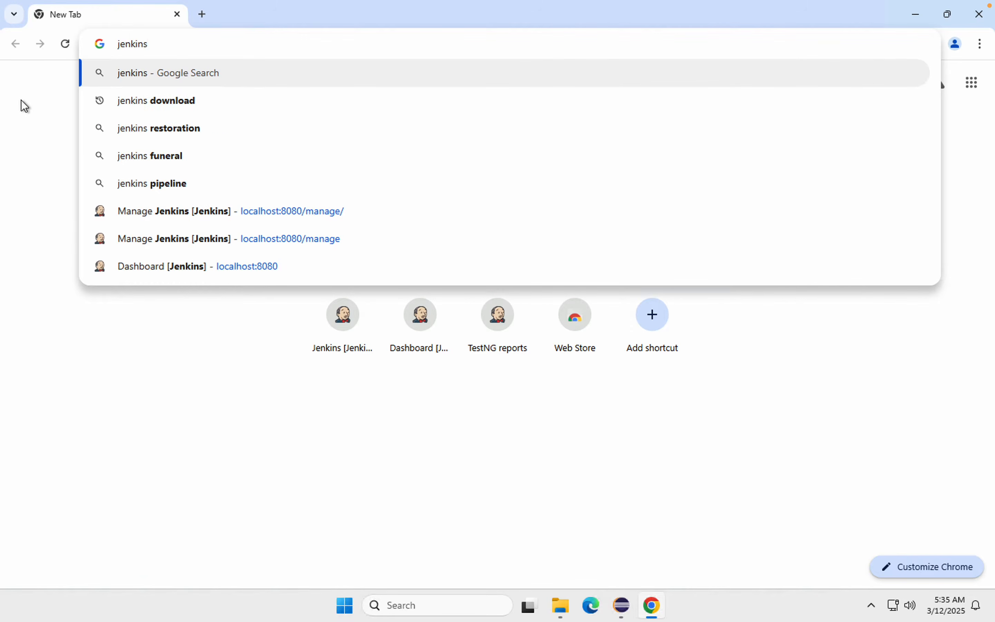
{"action": "key", "text": "Down"}
{"action": "key", "text": "Return"}
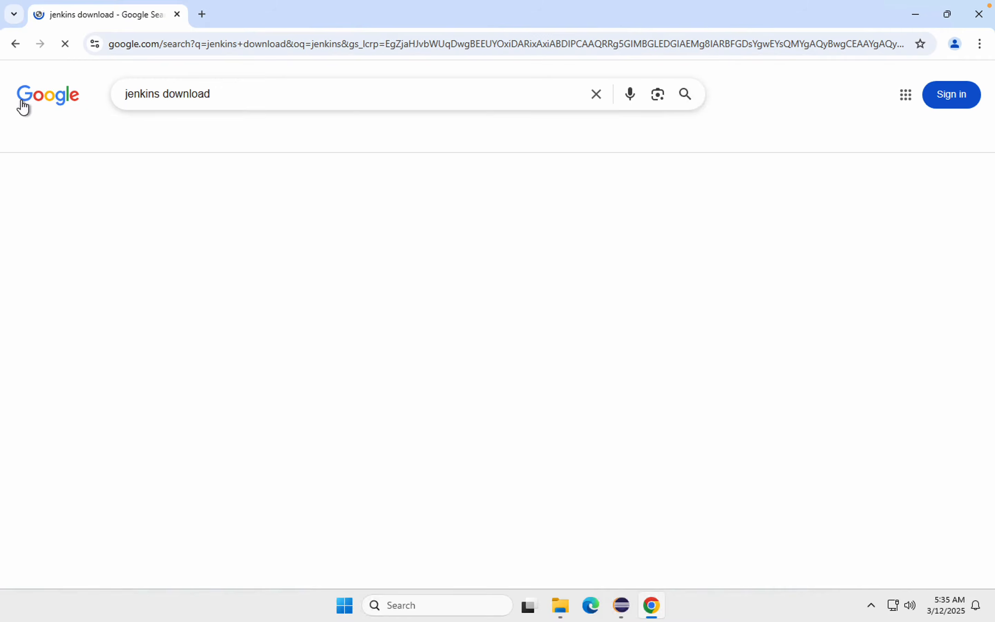
{"action": "left_click", "coordinate": [183, 214]}
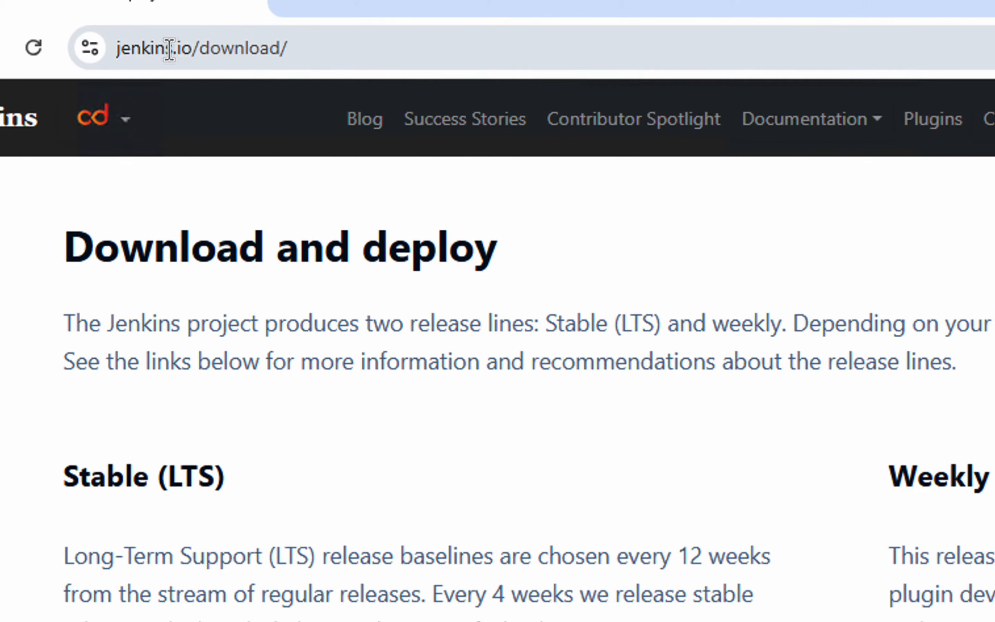
Step: Examine the download page and the packages offered for Jenkins 2.492.2 LTS
{"action": "left_click", "coordinate": [169, 49]}
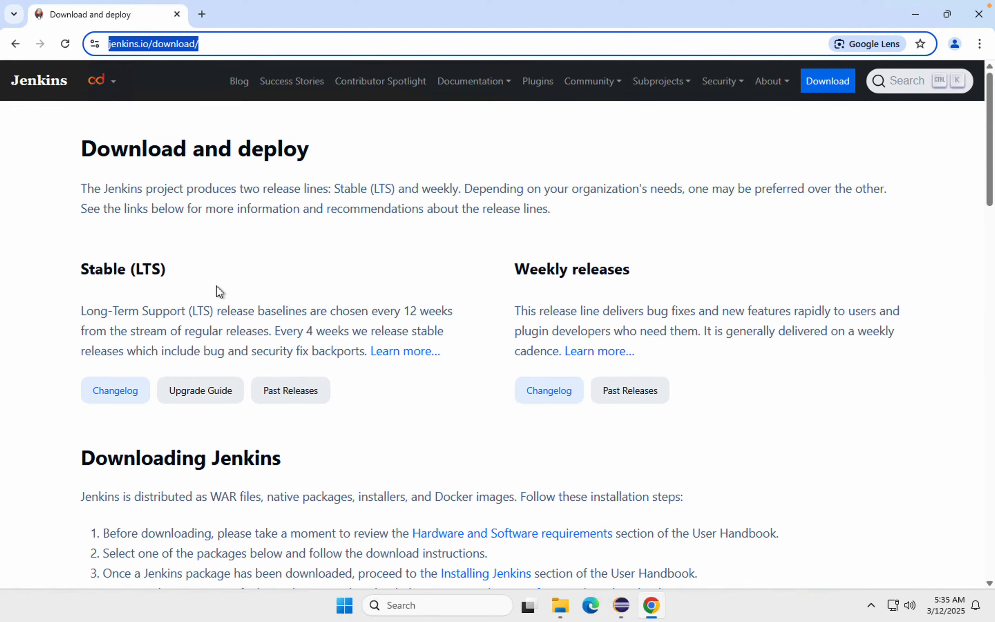
{"action": "scroll", "coordinate": [310, 490], "scroll_direction": "down", "scroll_amount": 2}
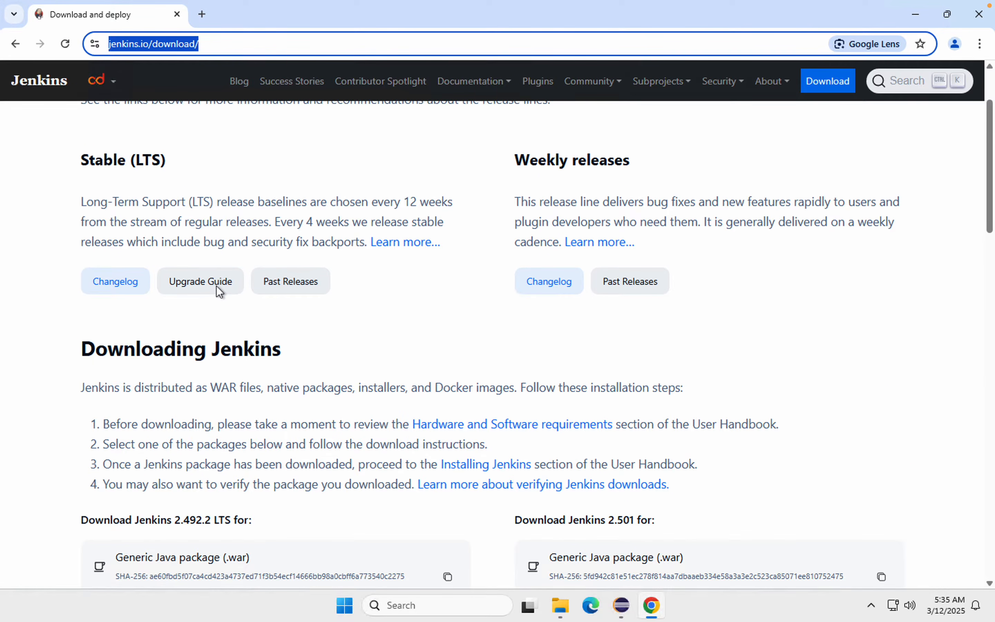
{"action": "scroll", "coordinate": [218, 288], "scroll_direction": "down", "scroll_amount": 3}
{"action": "scroll", "coordinate": [217, 286], "scroll_direction": "down", "scroll_amount": 4}
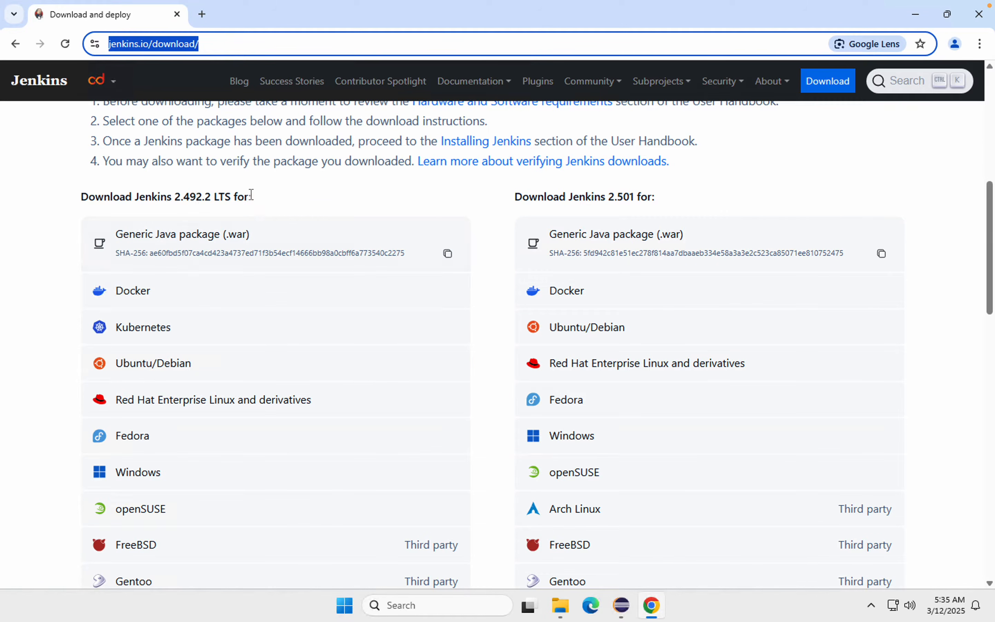
{"action": "left_click_drag", "start_coordinate": [252, 196], "coordinate": [76, 195]}
{"action": "scroll", "coordinate": [160, 324], "scroll_direction": "down", "scroll_amount": 1}
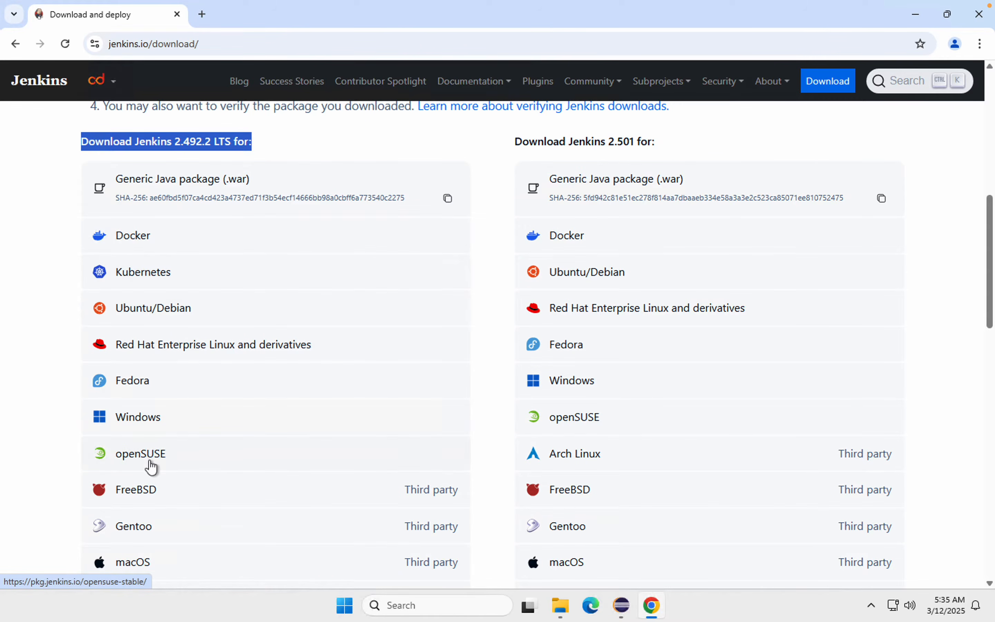
{"action": "scroll", "coordinate": [151, 467], "scroll_direction": "down", "scroll_amount": 1}
{"action": "scroll", "coordinate": [152, 467], "scroll_direction": "down", "scroll_amount": 2}
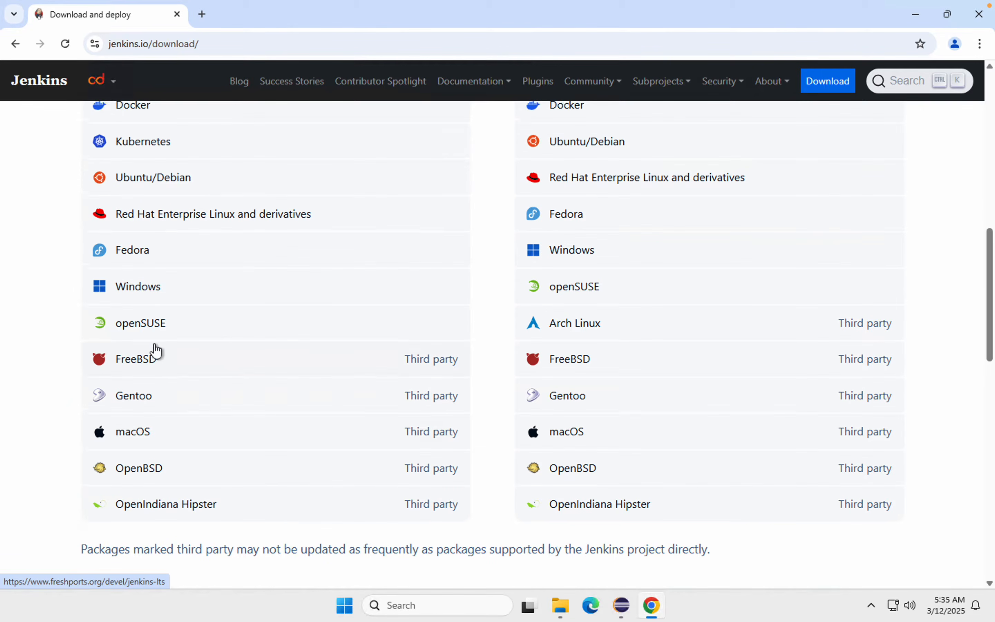
{"action": "scroll", "coordinate": [156, 350], "scroll_direction": "up", "scroll_amount": 3}
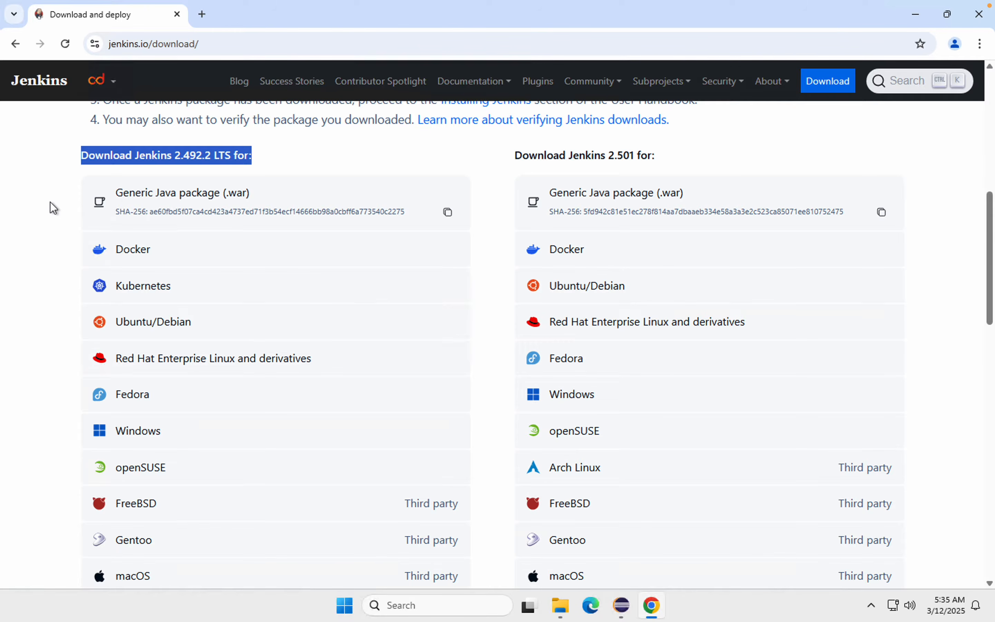
Step: Download the Generic Java package (.war) of Jenkins 2.492.2 LTS and check the download's progress
{"action": "mouse_move", "coordinate": [80, 181]}
{"action": "left_mouse_down"}
{"action": "mouse_move", "coordinate": [340, 233]}
{"action": "mouse_move", "coordinate": [470, 231]}
{"action": "left_mouse_up"}
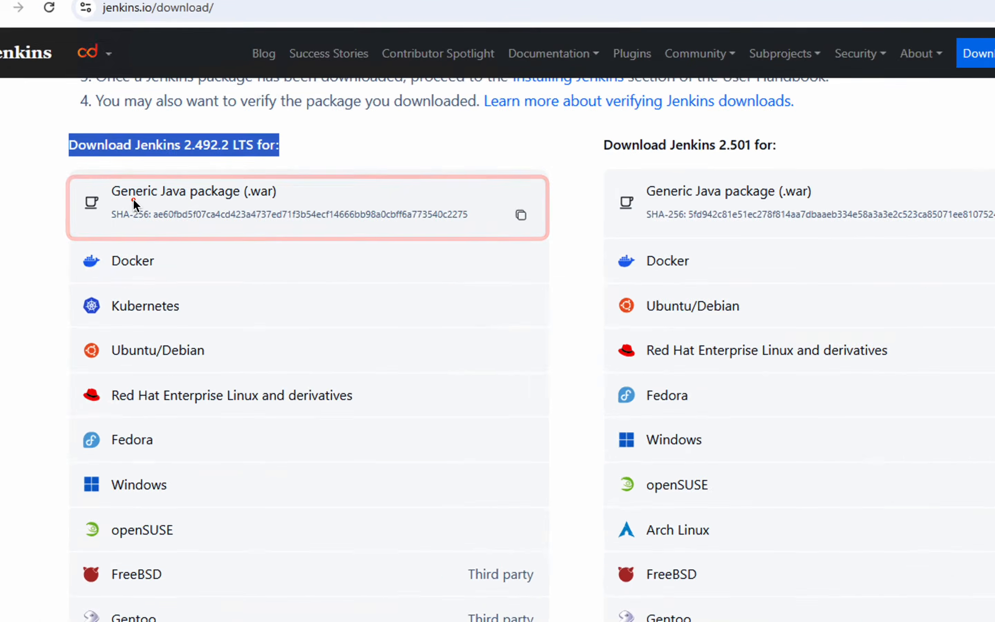
{"action": "left_click", "coordinate": [269, 206]}
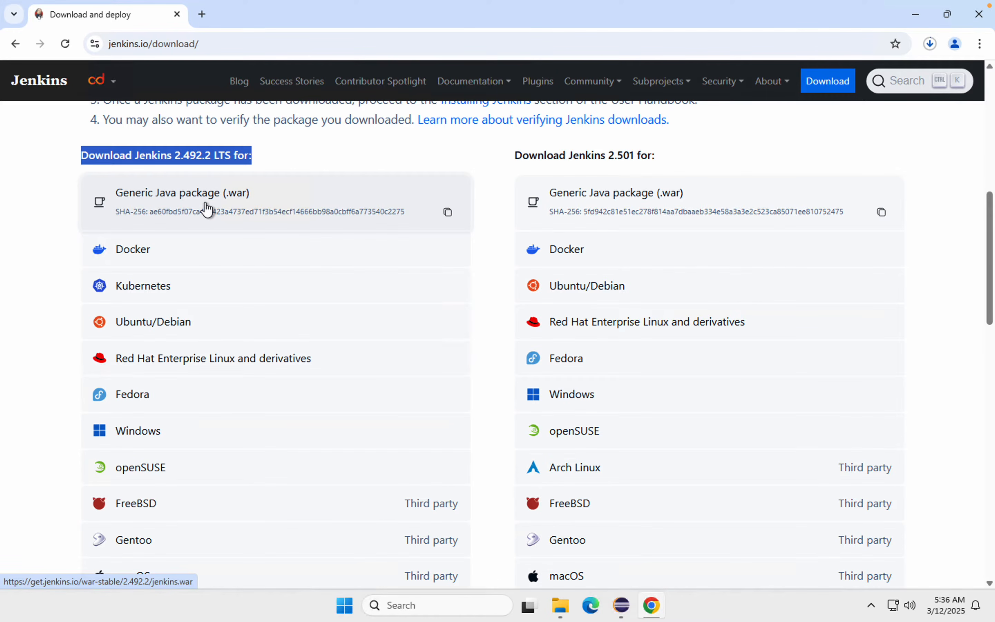
{"action": "left_click", "coordinate": [931, 43]}
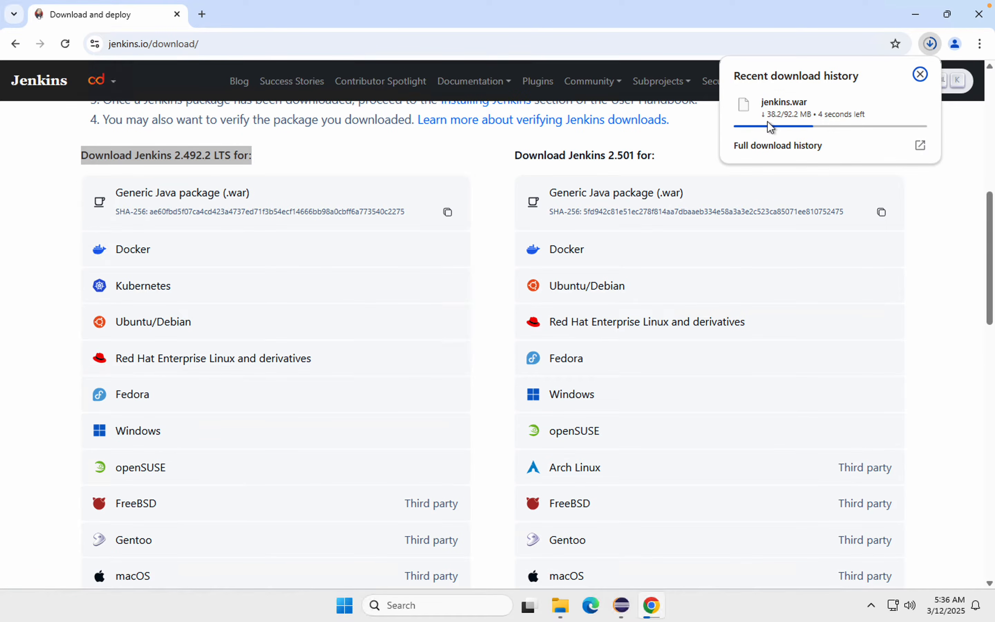
{"action": "mouse_move", "coordinate": [861, 115]}
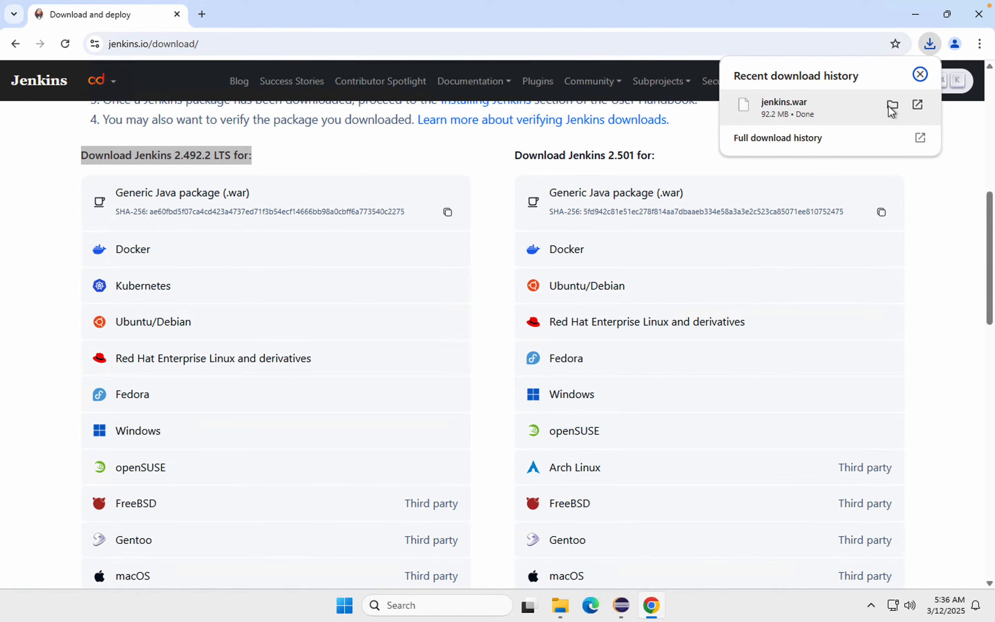
Step: Show the downloaded jenkins.war in its folder, minimize the browser and select the file
{"action": "left_click", "coordinate": [889, 105]}
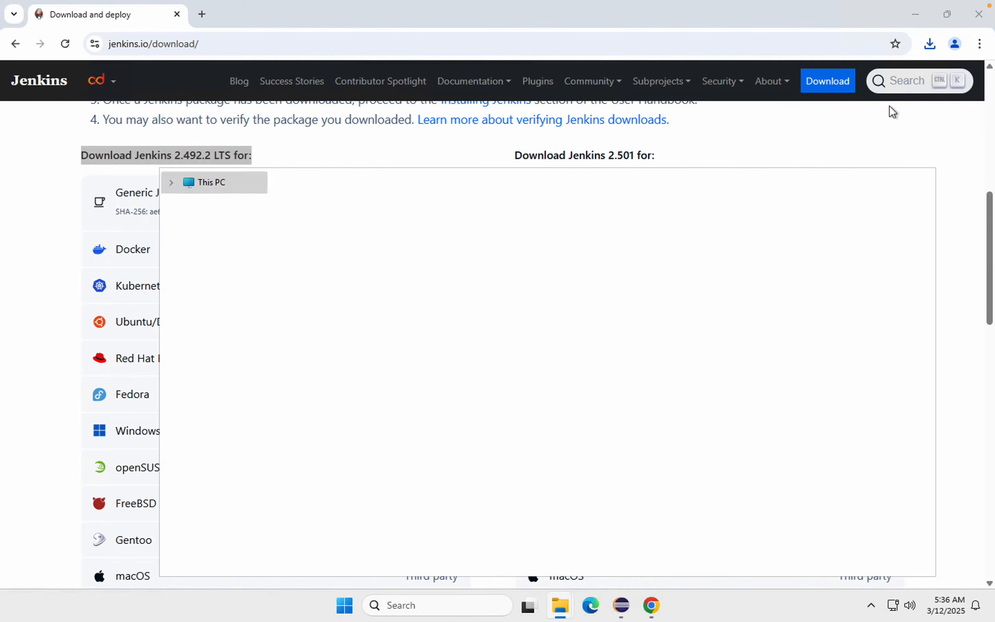
{"action": "key", "text": "super"}
{"action": "left_click", "coordinate": [918, 14]}
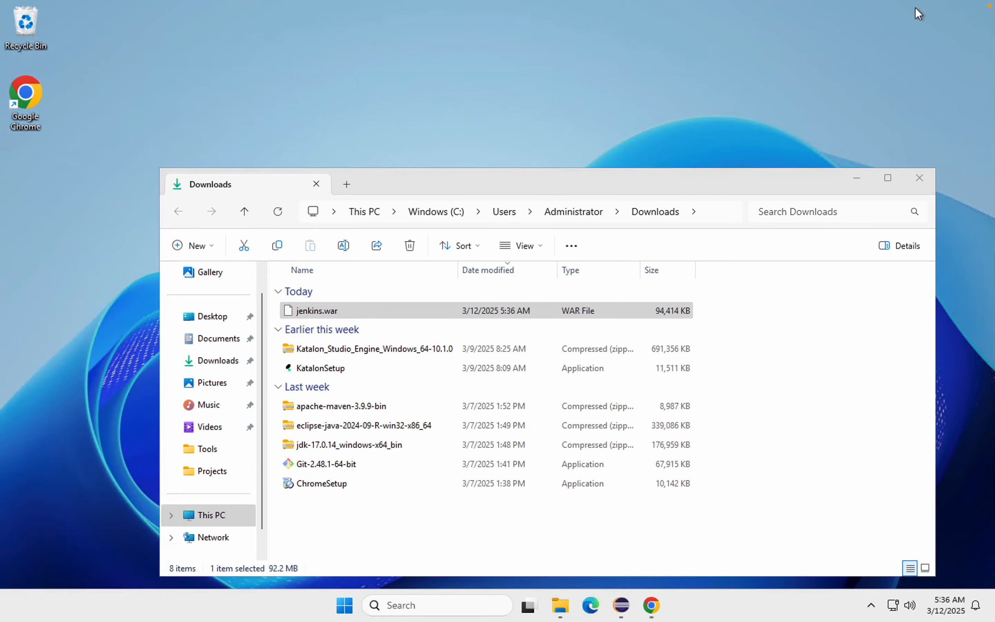
{"action": "left_click", "coordinate": [325, 312]}
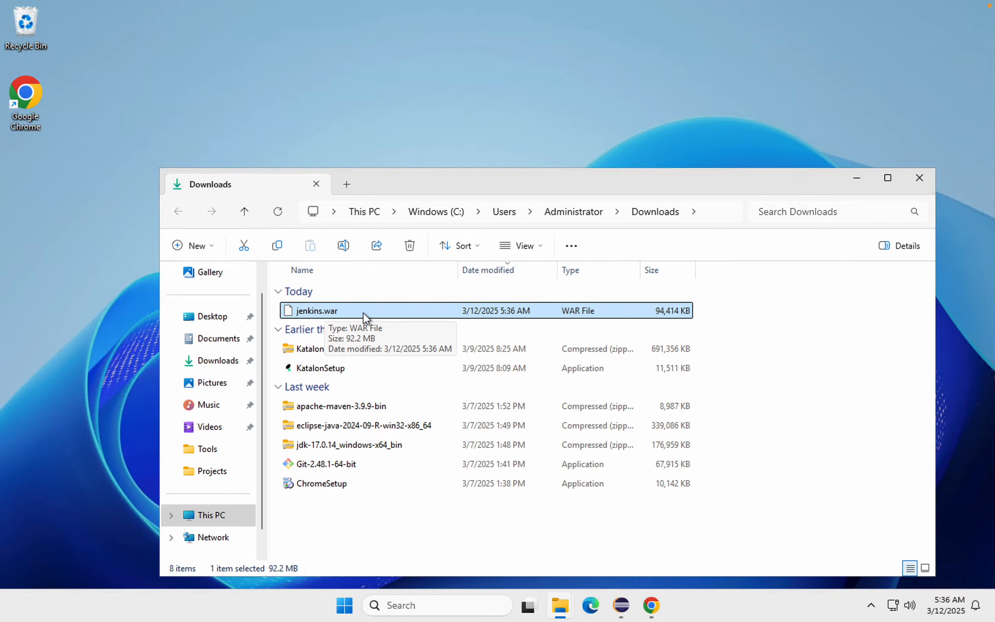
Step: Search Windows for "cmd" and open the Command Prompt
{"action": "key", "text": "super"}
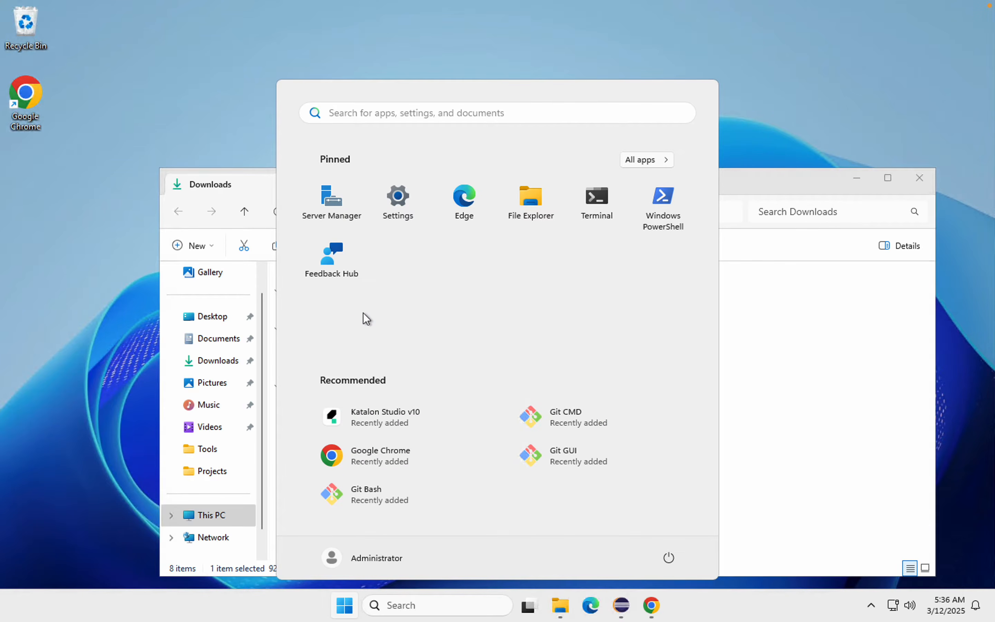
{"action": "type", "text": "cmd"}
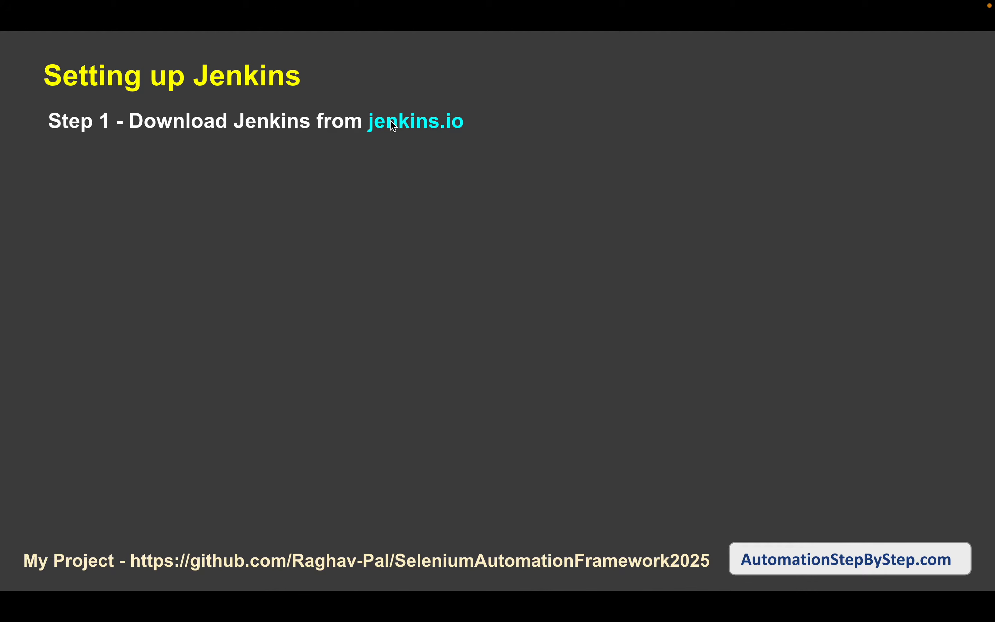
{"action": "left_click", "coordinate": [427, 217]}
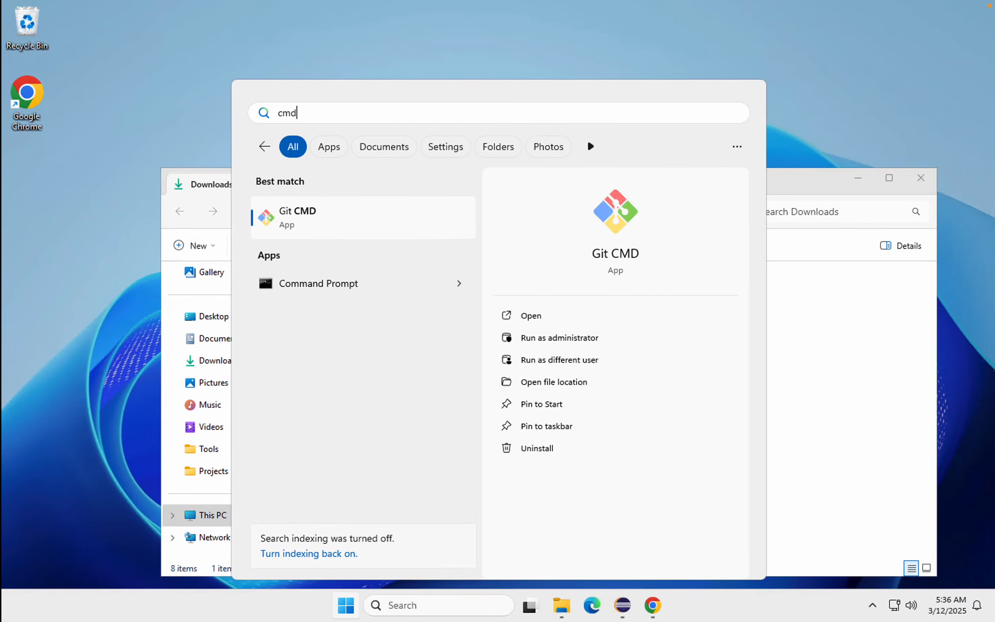
{"action": "left_click", "coordinate": [311, 284]}
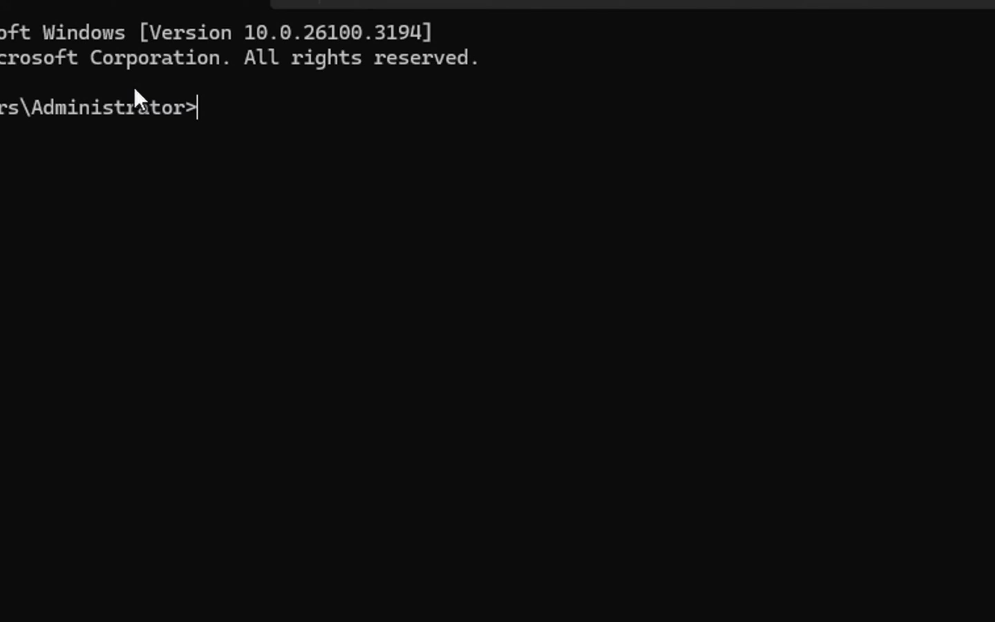
Step: Check the installed Java version by running java -version, and highlight the command's output
{"action": "type", "text": "java -version"}
{"action": "key", "text": "Return"}
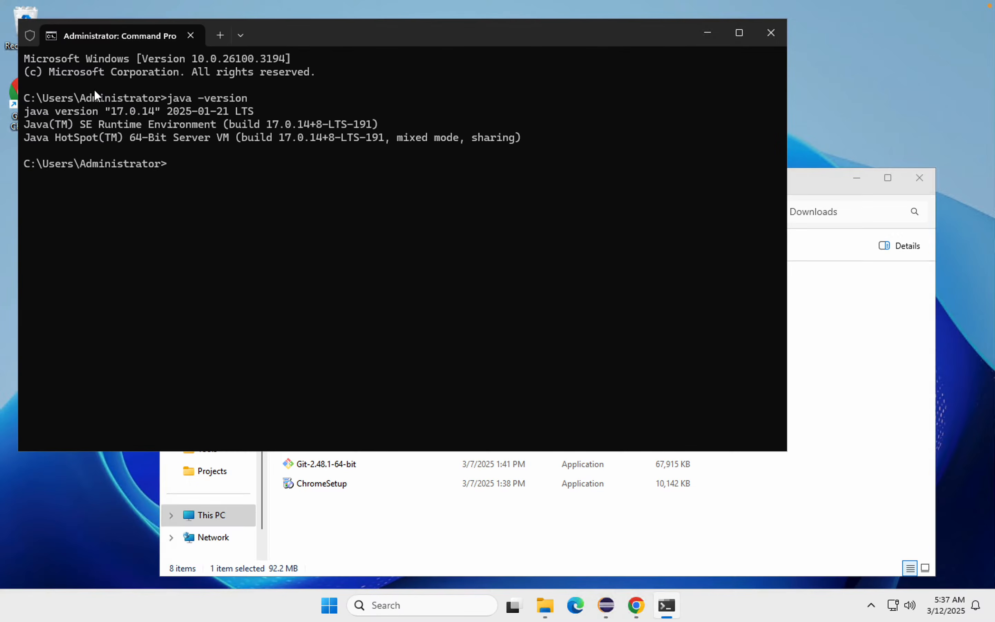
{"action": "left_click_drag", "start_coordinate": [78, 124], "coordinate": [24, 114]}
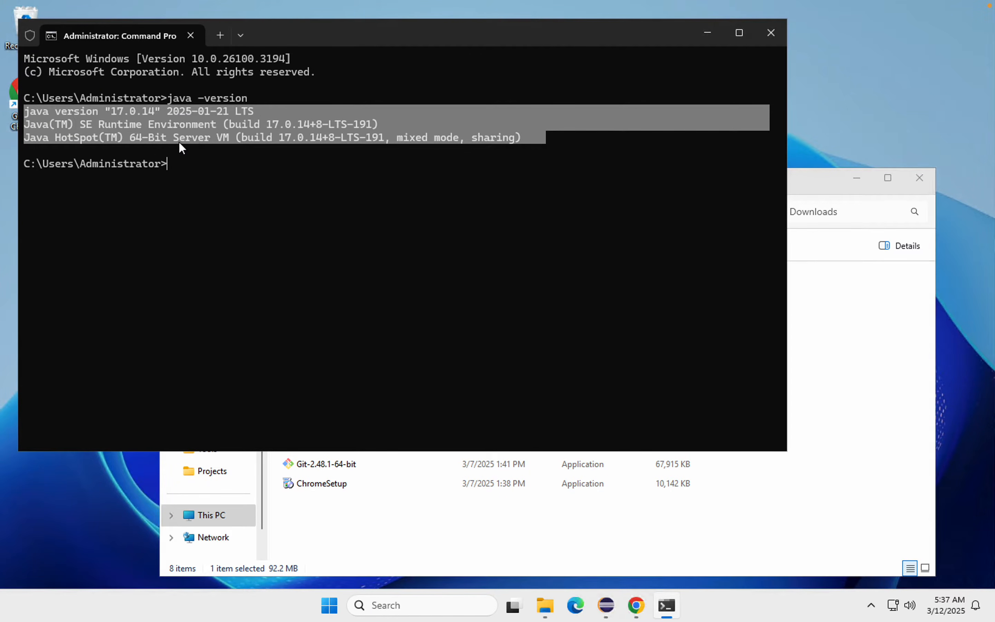
{"action": "key", "text": "ctrl+c"}
{"action": "left_click_drag", "start_coordinate": [536, 138], "coordinate": [23, 112]}
{"action": "key", "text": "ctrl+c"}
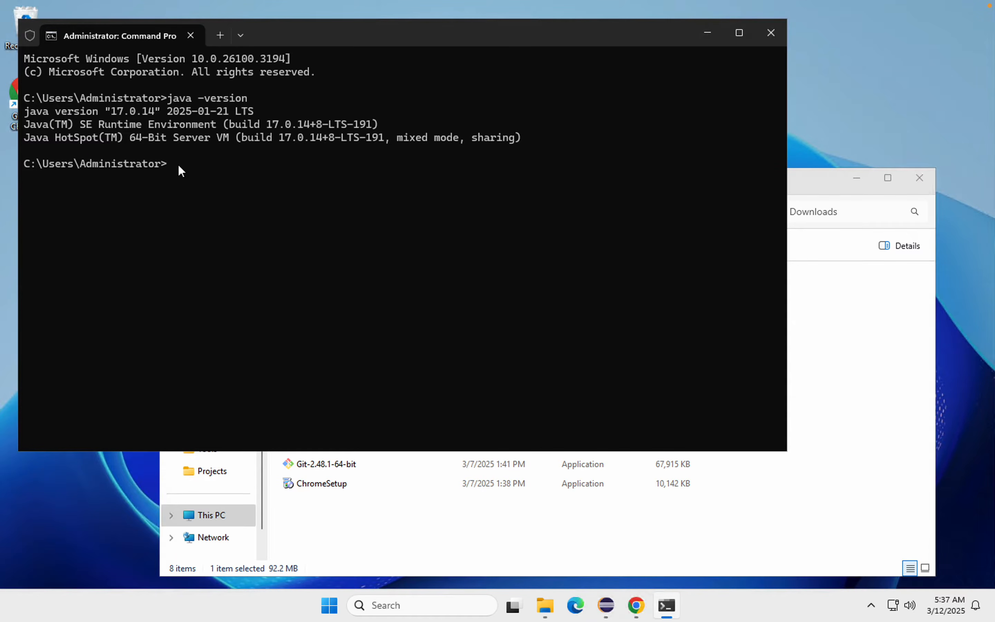
Step: Copy the Downloads folder path from File Explorer and change the Command Prompt directory to C:\Users\Administrator\Downloads
{"action": "left_click", "coordinate": [807, 184]}
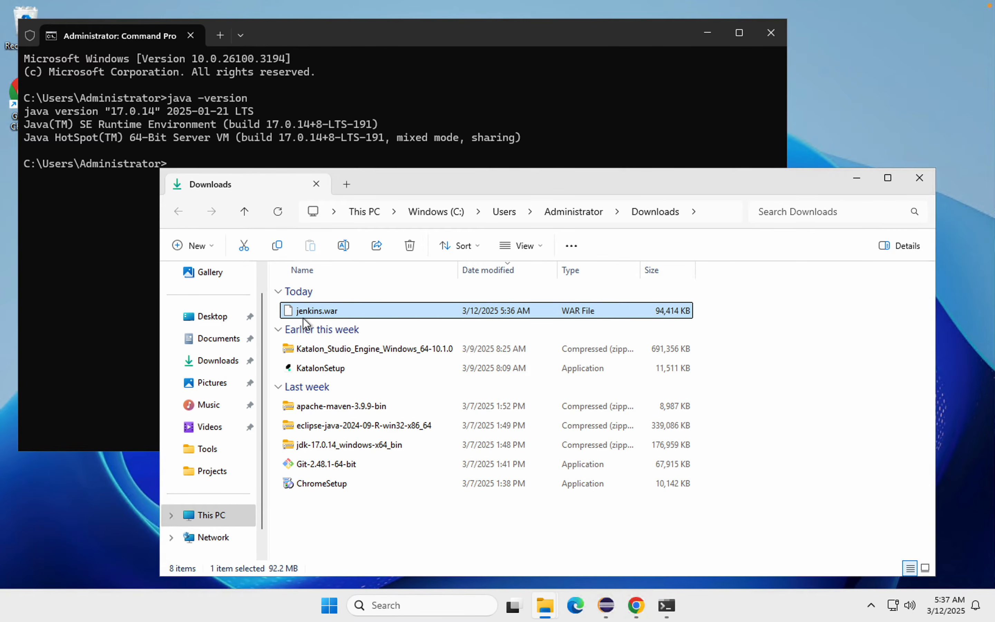
{"action": "left_click", "coordinate": [708, 213]}
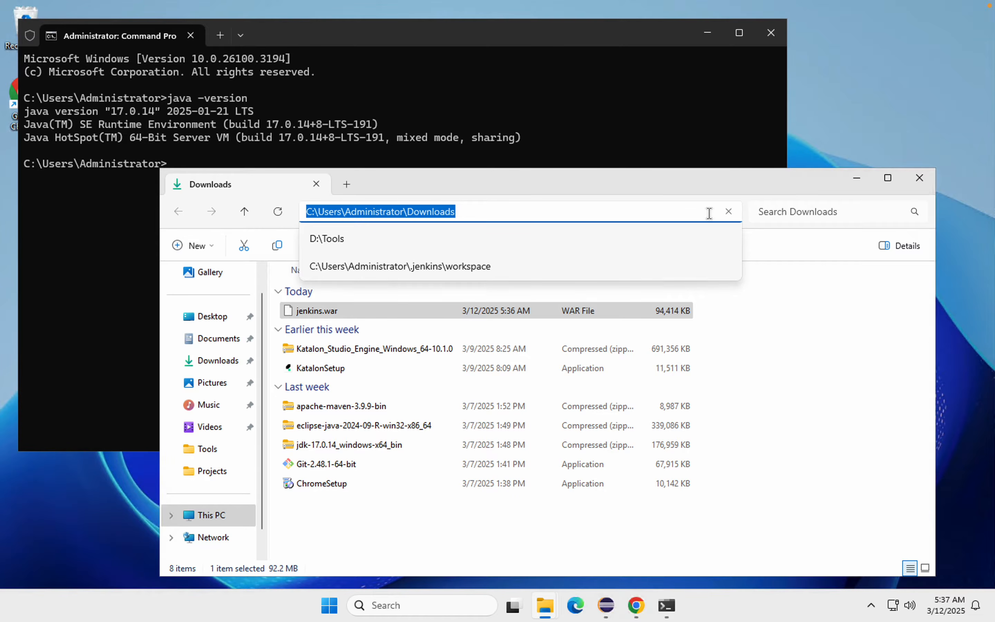
{"action": "left_click", "coordinate": [402, 153]}
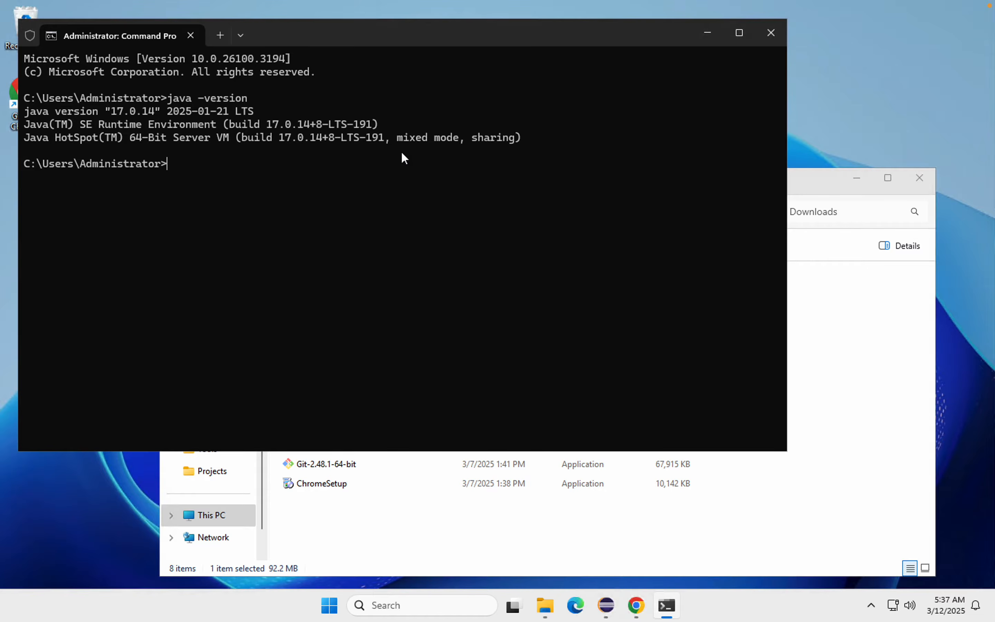
{"action": "type", "text": "cd"}
{"action": "key", "text": "ctrl+v"}
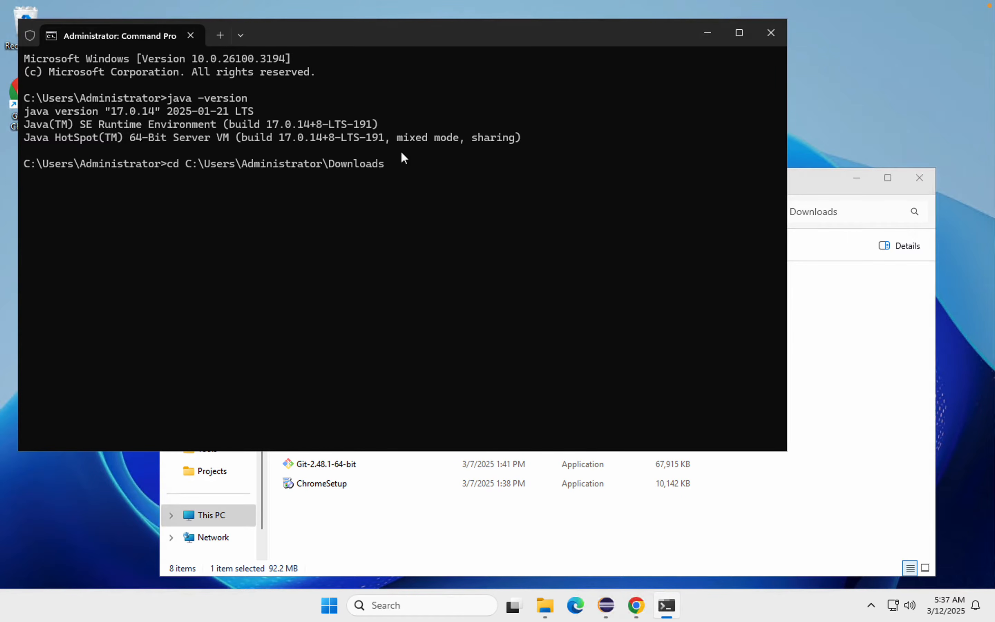
{"action": "key", "text": "Return"}
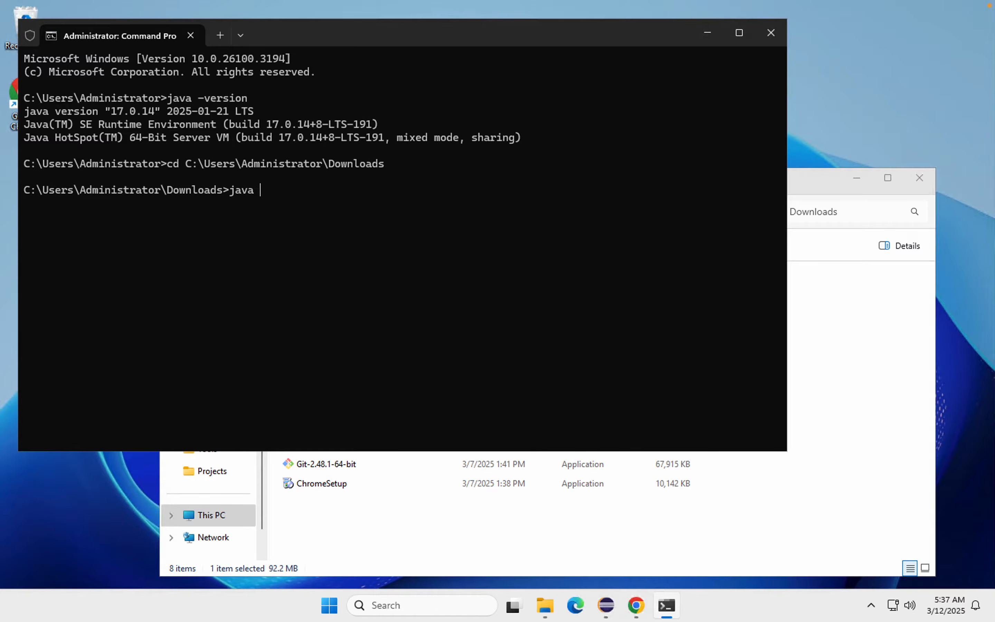
Step: Enter the Jenkins start command java -jar jenkins.war at the Downloads prompt
{"action": "type", "text": "-jar "}
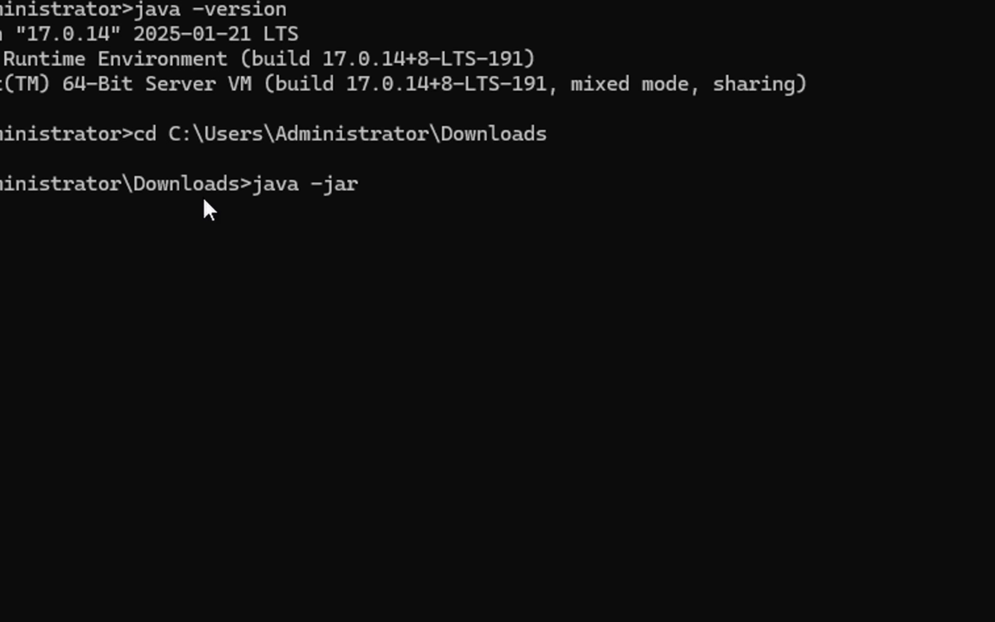
{"action": "type", "text": "jen"}
{"action": "key", "text": "Tab"}
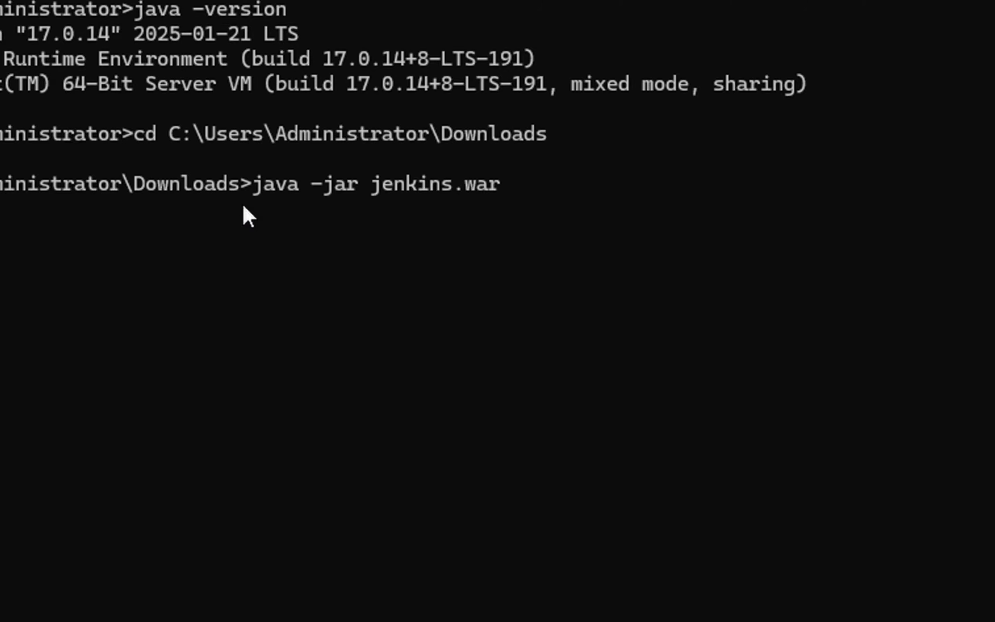
{"action": "mouse_move", "coordinate": [244, 171]}
{"action": "left_mouse_down"}
{"action": "mouse_move", "coordinate": [556, 202]}
{"action": "mouse_move", "coordinate": [521, 201]}
{"action": "left_mouse_up"}
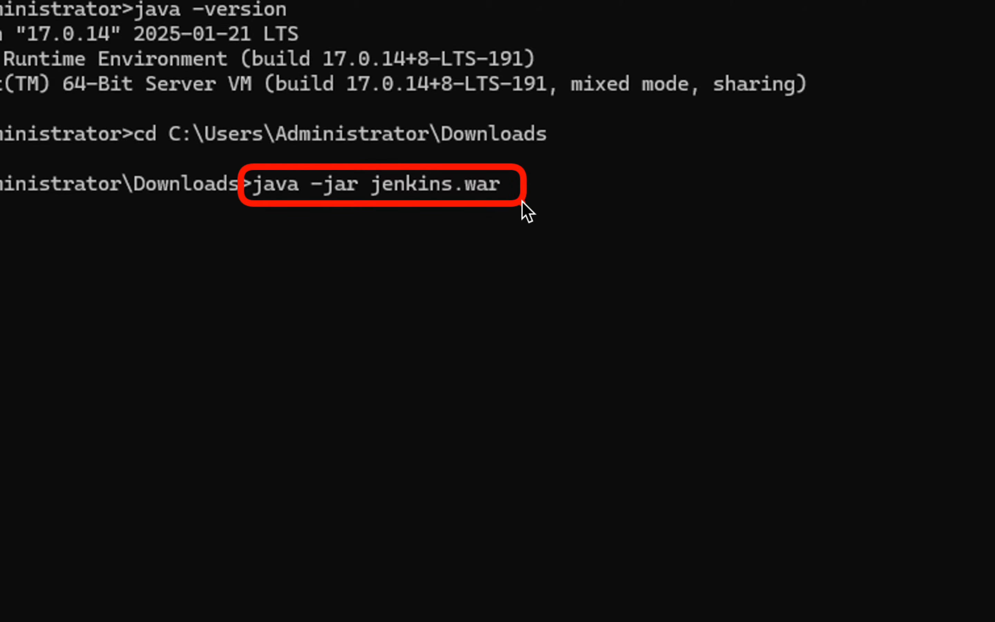
{"action": "key", "text": "Escape"}
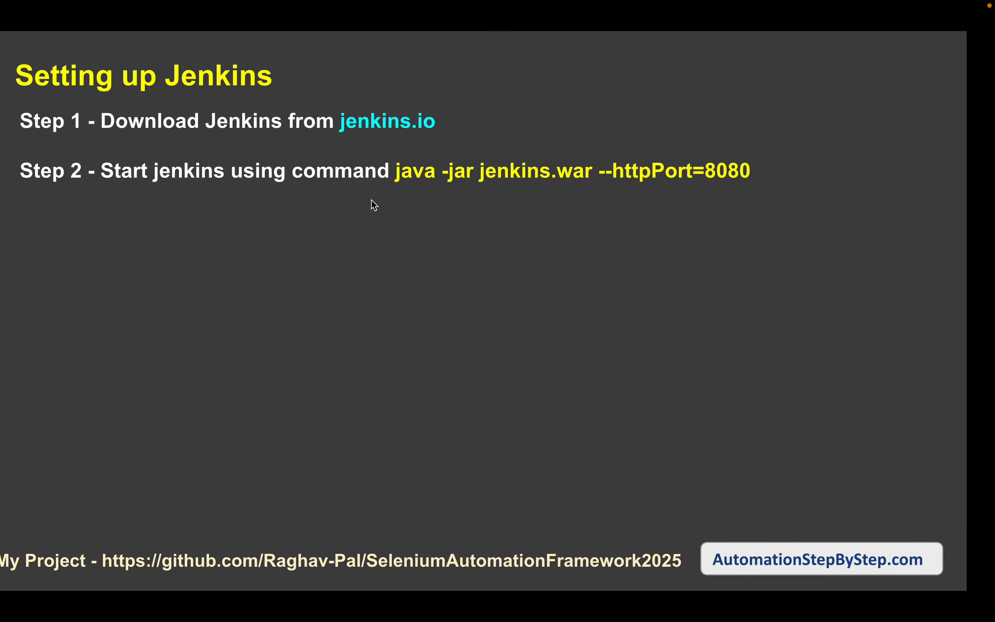
{"action": "mouse_move", "coordinate": [732, 155]}
{"action": "left_mouse_down"}
{"action": "mouse_move", "coordinate": [810, 197]}
{"action": "mouse_move", "coordinate": [799, 184]}
{"action": "left_mouse_up"}
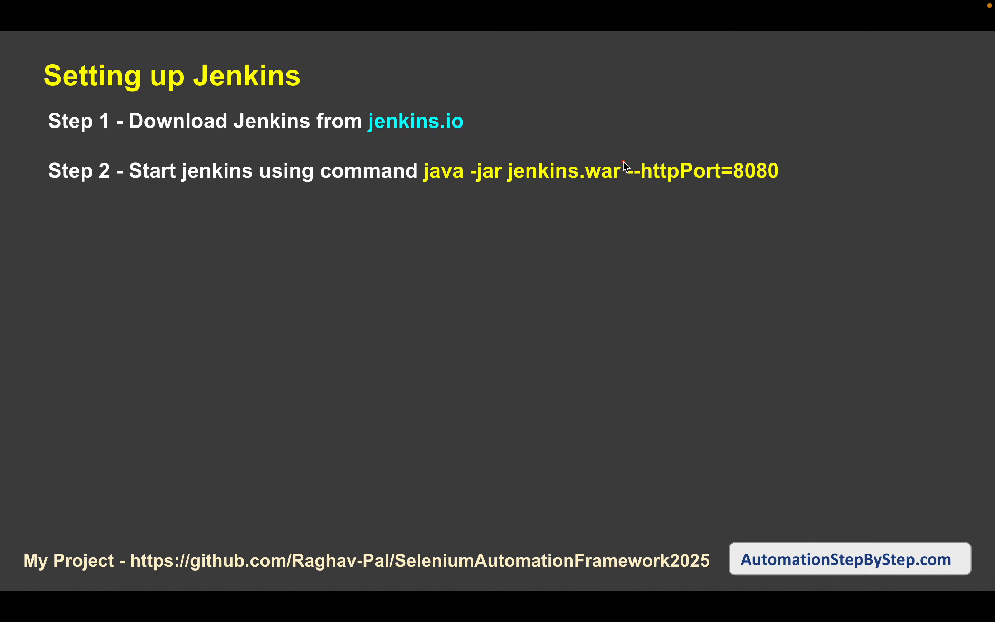
{"action": "mouse_move", "coordinate": [622, 160]}
{"action": "left_mouse_down"}
{"action": "mouse_move", "coordinate": [721, 190]}
{"action": "mouse_move", "coordinate": [790, 188]}
{"action": "left_mouse_up"}
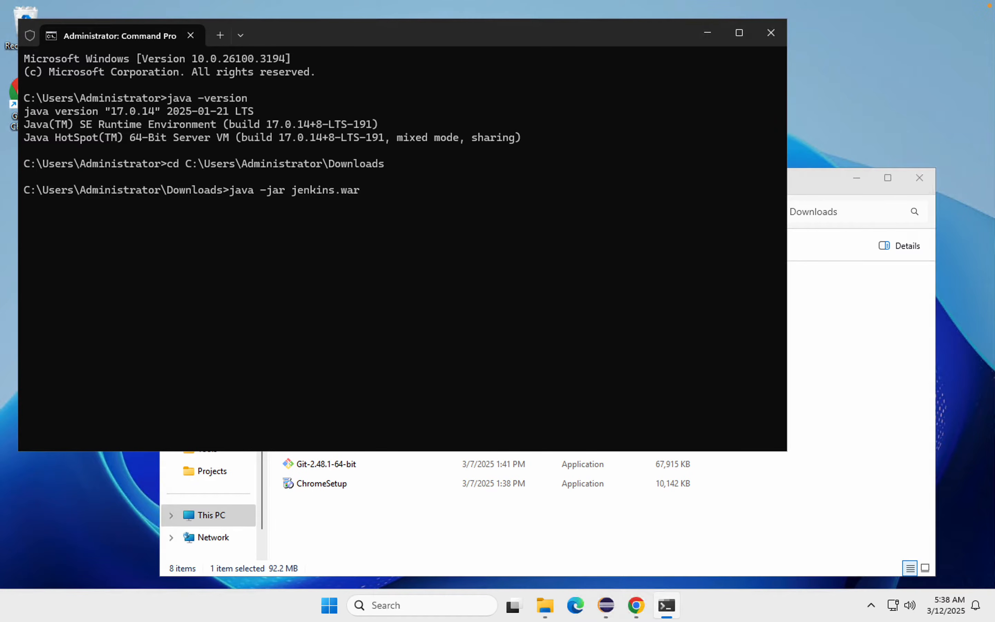
Step: Append the --httpPort option with port 8282 to the java -jar jenkins.war command and run it
{"action": "type", "text": "--"}
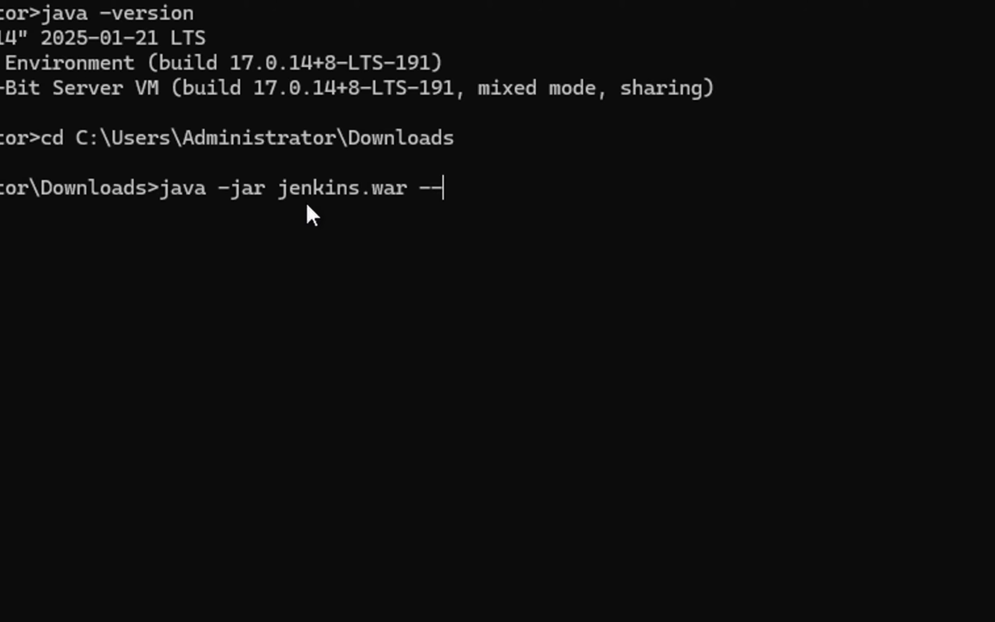
{"action": "type", "text": "httpPort"}
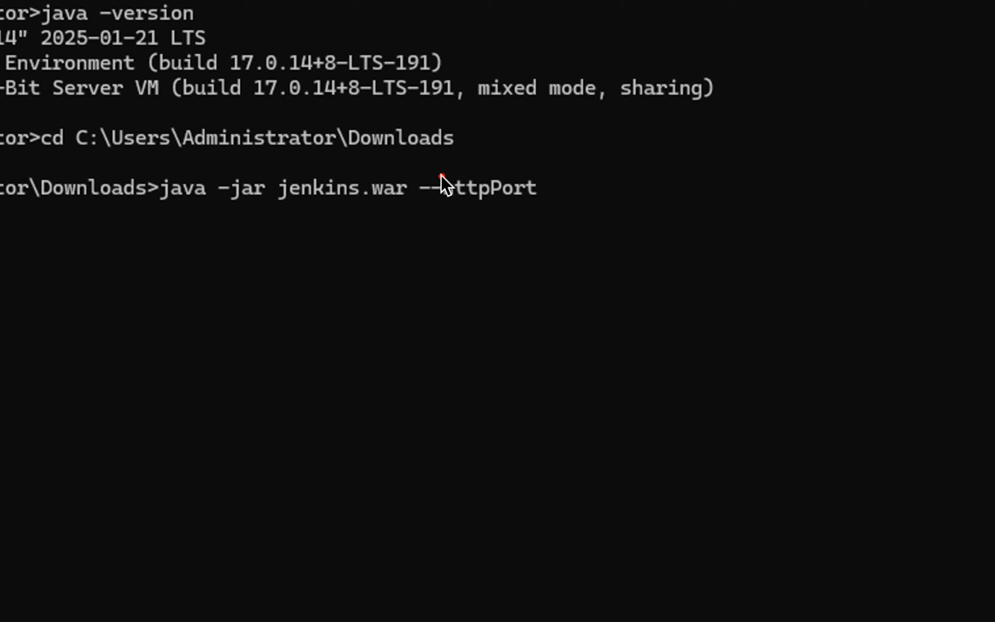
{"action": "left_click_drag", "start_coordinate": [438, 177], "coordinate": [488, 207]}
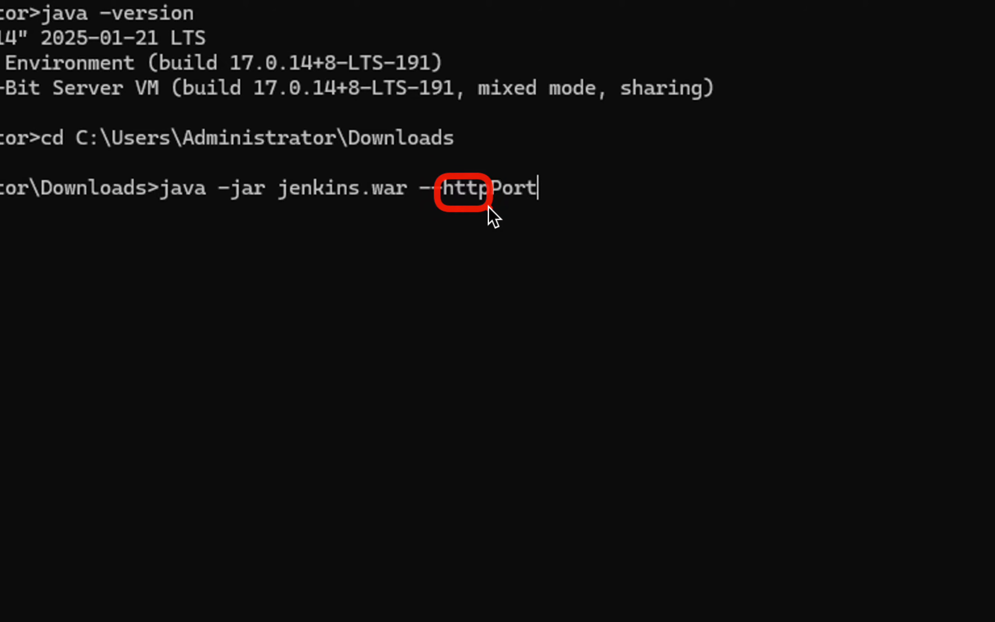
{"action": "left_click_drag", "start_coordinate": [493, 181], "coordinate": [504, 189]}
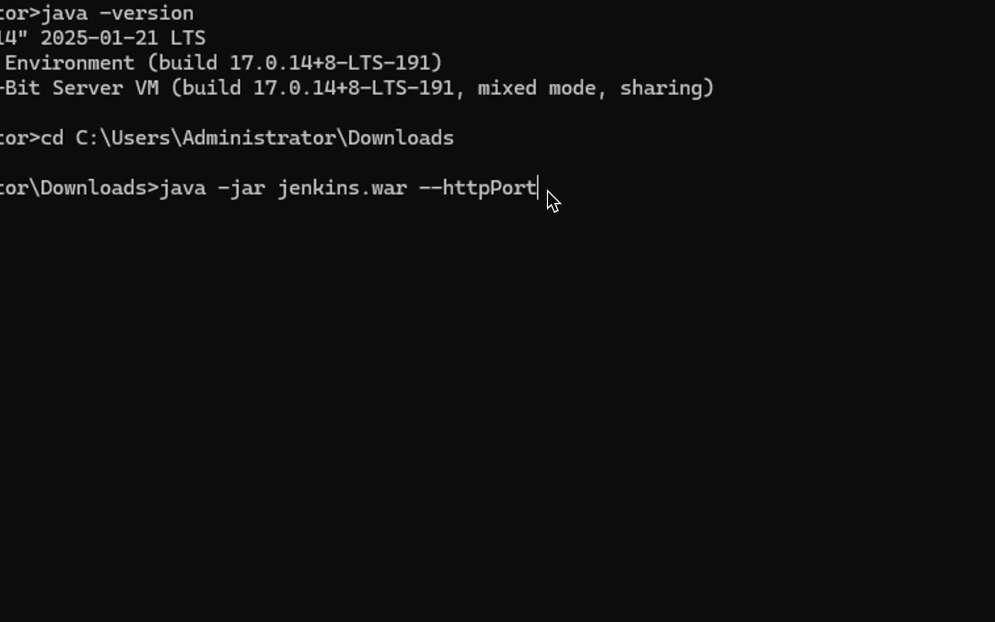
{"action": "type", "text": "8282"}
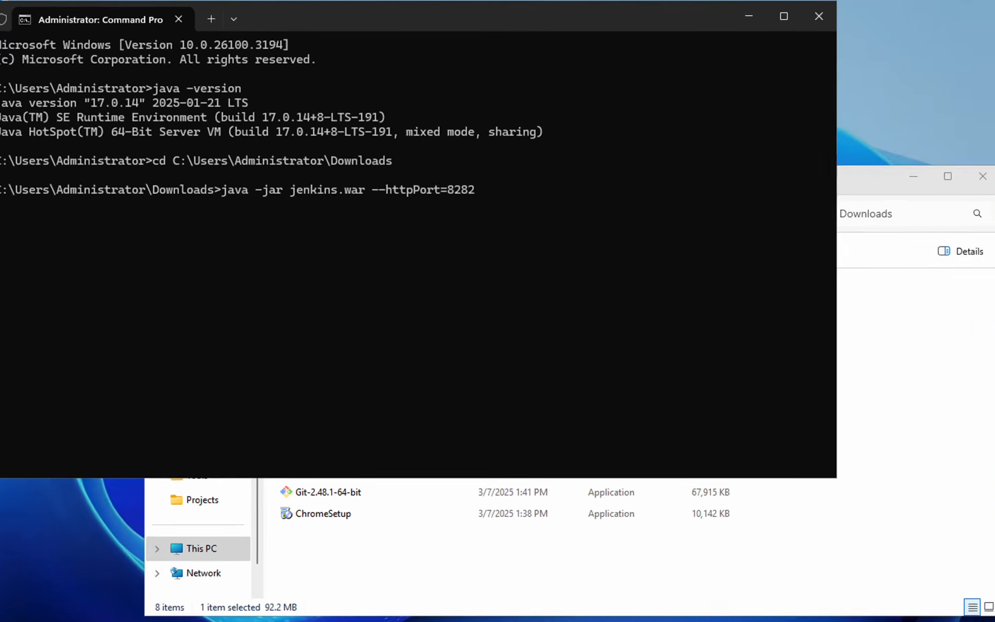
{"action": "key", "text": "Return"}
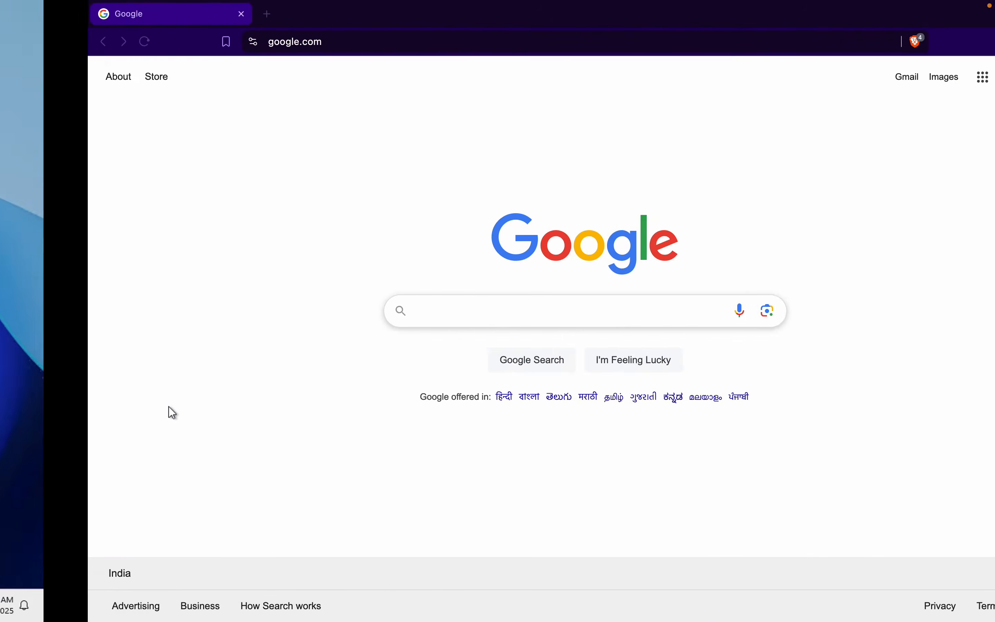
Step: Search Google in the browser for "jenkins java compatibility" and open the Java Support Policy result from jenkins.io
{"action": "left_click", "coordinate": [355, 316]}
{"action": "type", "text": "jenkins java com"}
{"action": "key", "text": "Down"}
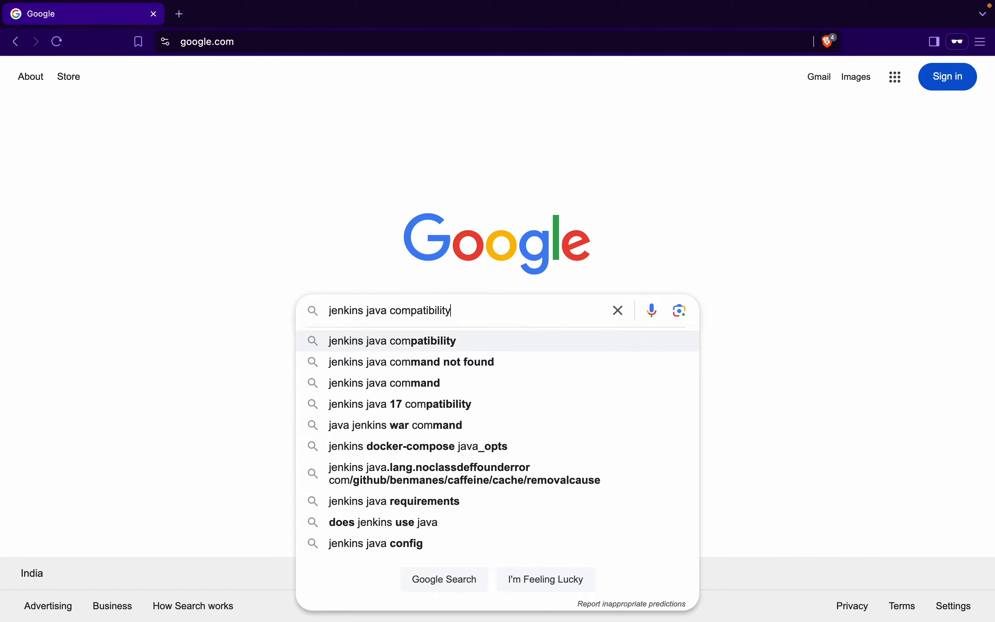
{"action": "key", "text": "Return"}
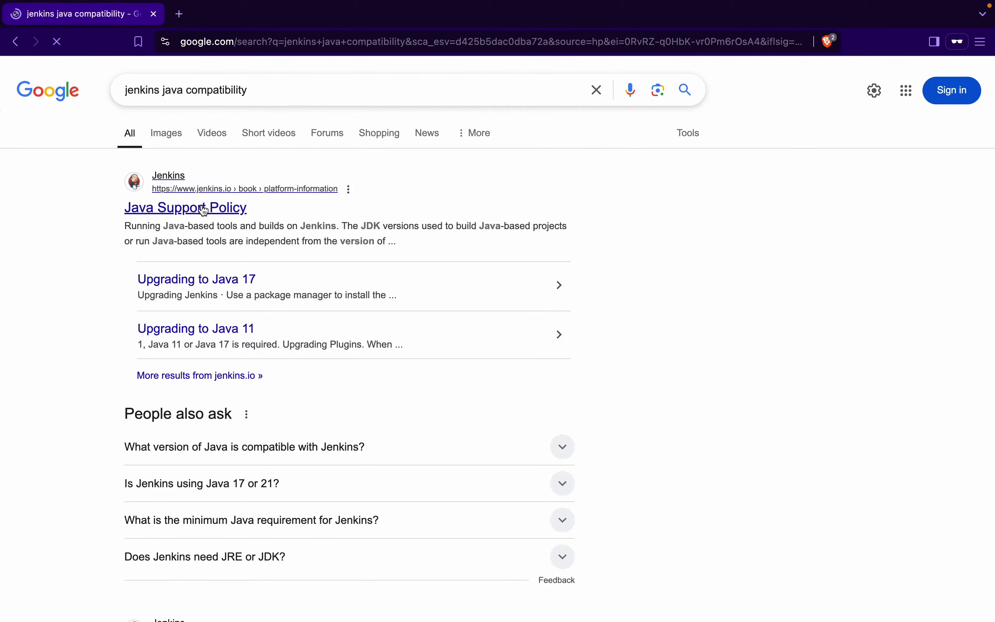
{"action": "left_click", "coordinate": [204, 210], "text": "super"}
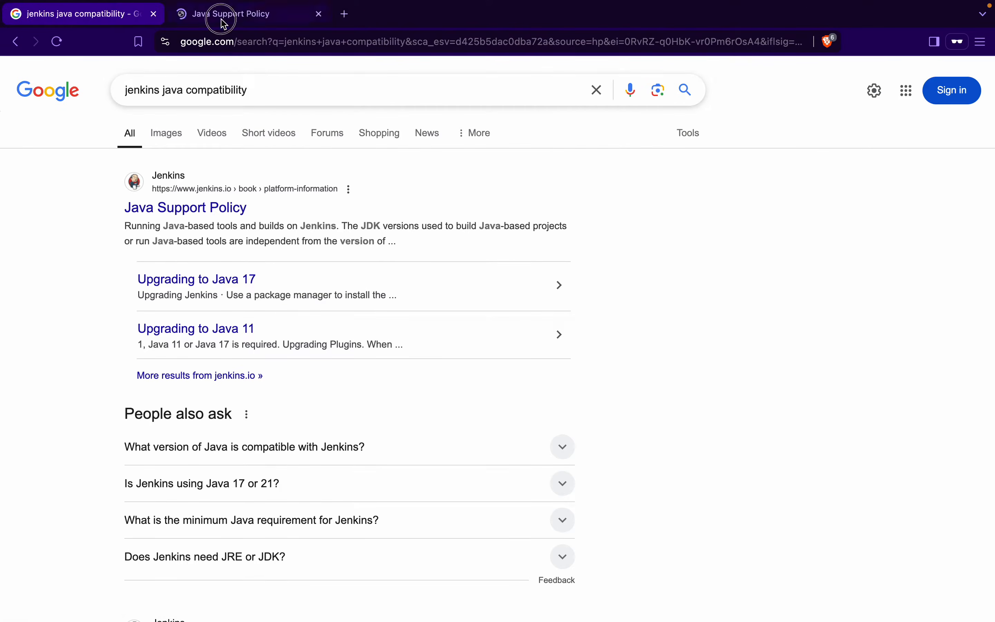
{"action": "left_click", "coordinate": [221, 19]}
Step: Review the supported Java versions and matching LTS releases in the Running Jenkins system table
{"action": "left_click_drag", "start_coordinate": [302, 374], "coordinate": [411, 378]}
{"action": "left_click", "coordinate": [328, 380]}
{"action": "left_click_drag", "start_coordinate": [328, 380], "coordinate": [406, 382]}
{"action": "left_click_drag", "start_coordinate": [503, 374], "coordinate": [629, 374]}
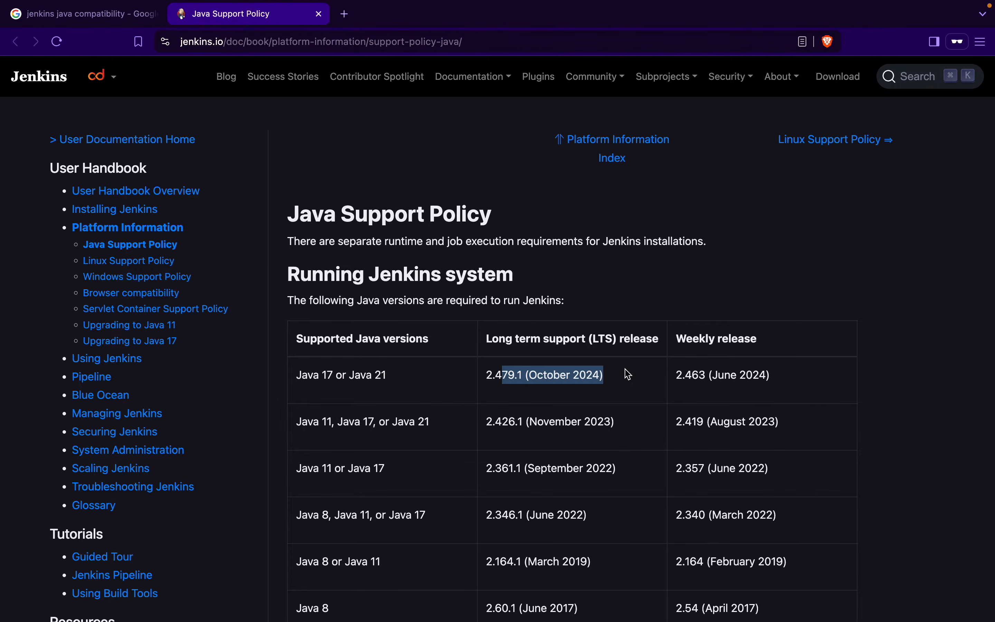
{"action": "scroll", "coordinate": [612, 535], "scroll_direction": "down", "scroll_amount": 3}
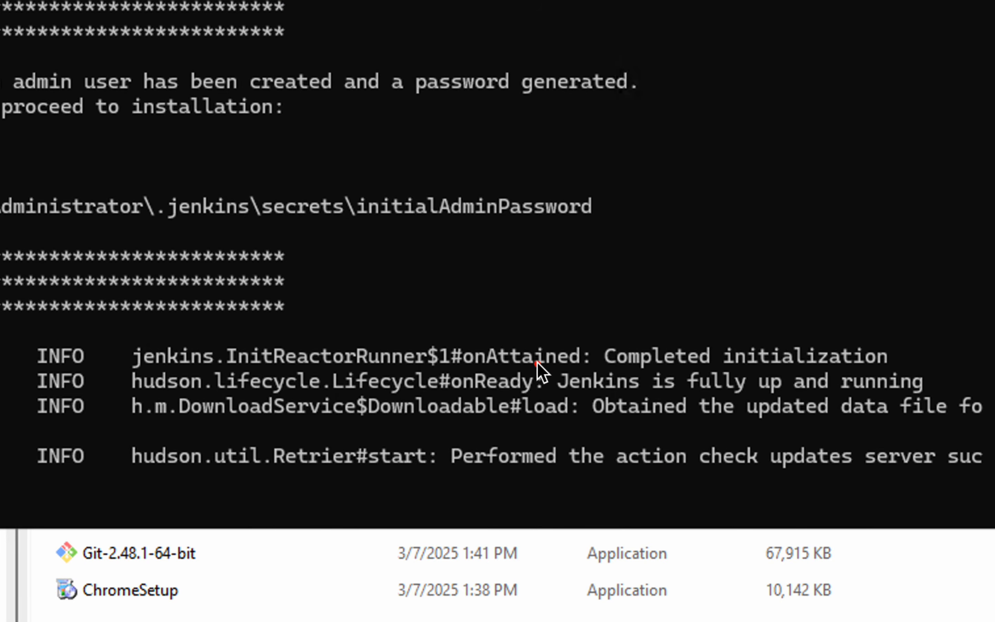
Step: Return to the Command Prompt and copy the generated initial admin password from the Jenkins startup log
{"action": "mouse_move", "coordinate": [536, 364]}
{"action": "left_mouse_down"}
{"action": "mouse_move", "coordinate": [830, 395]}
{"action": "mouse_move", "coordinate": [935, 390]}
{"action": "left_mouse_up"}
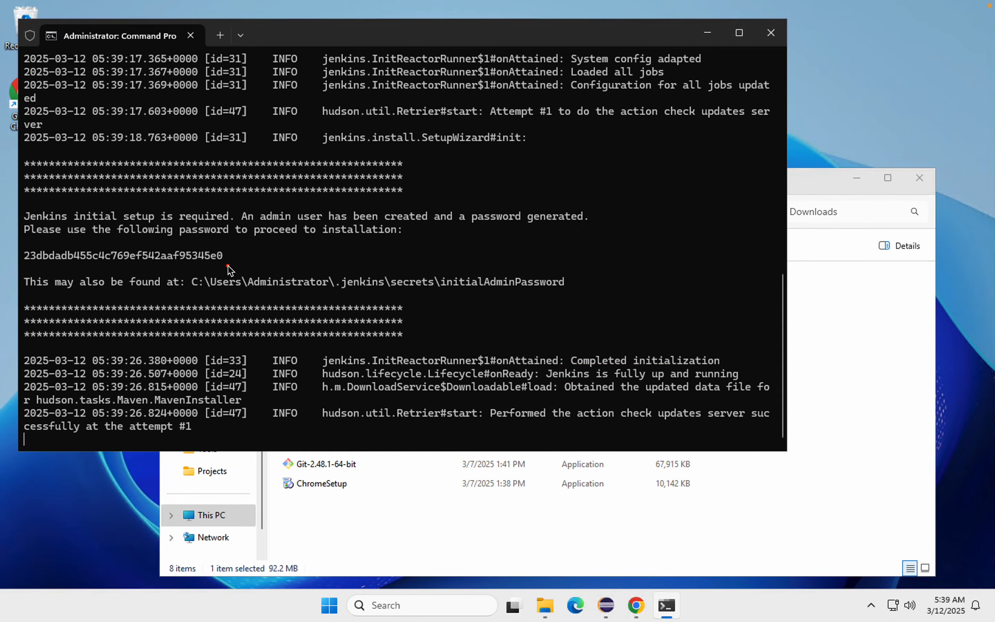
{"action": "left_click_drag", "start_coordinate": [245, 271], "coordinate": [12, 242]}
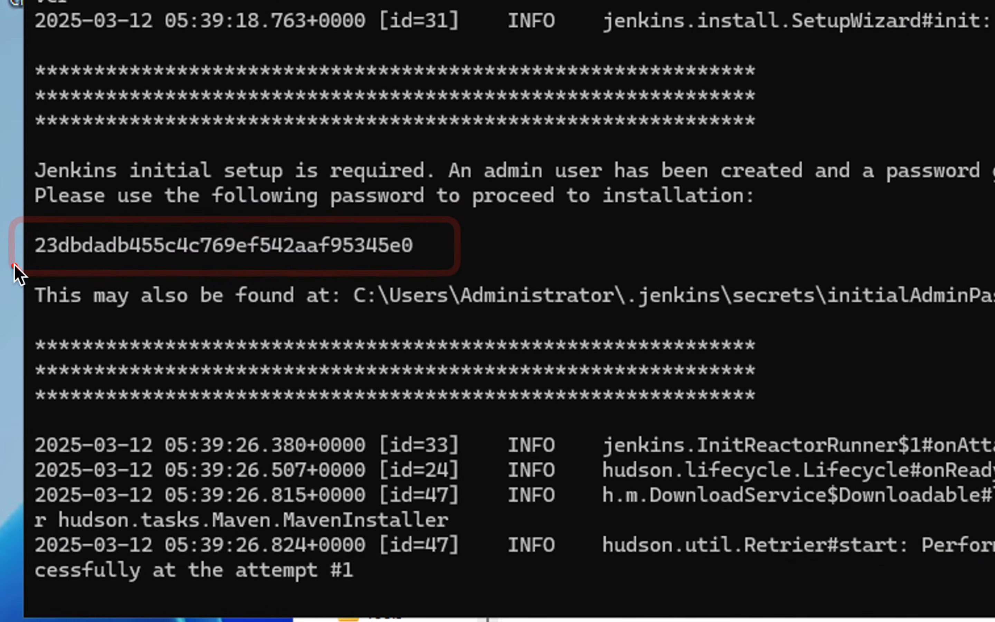
{"action": "left_click_drag", "start_coordinate": [34, 228], "coordinate": [432, 272]}
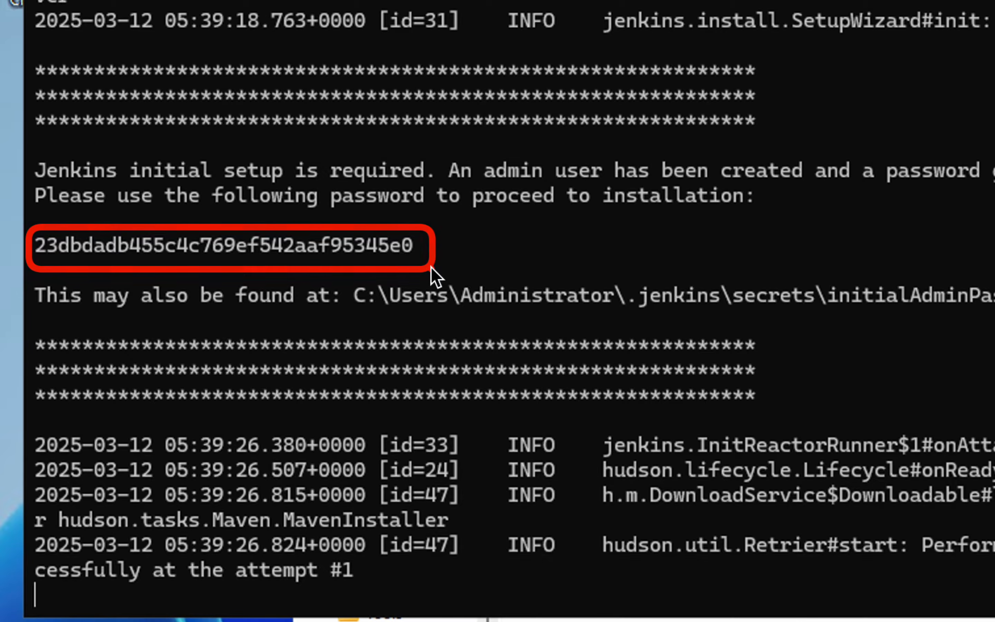
{"action": "mouse_move", "coordinate": [348, 279]}
{"action": "left_mouse_down"}
{"action": "mouse_move", "coordinate": [473, 325]}
{"action": "mouse_move", "coordinate": [994, 325]}
{"action": "mouse_move", "coordinate": [964, 313]}
{"action": "left_mouse_up"}
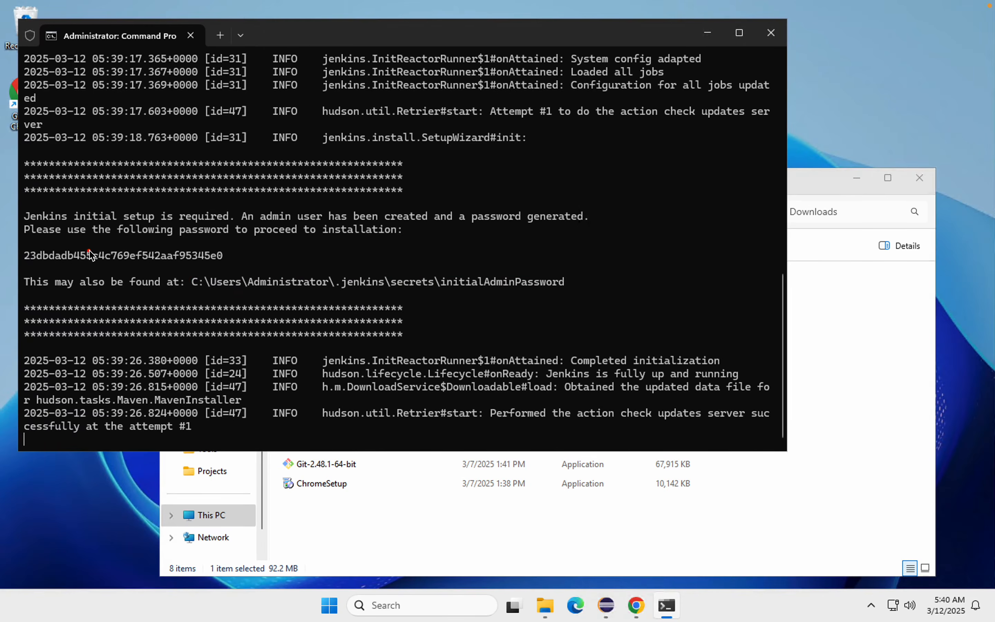
{"action": "double_click", "coordinate": [170, 258]}
{"action": "key", "text": "ctrl+c"}
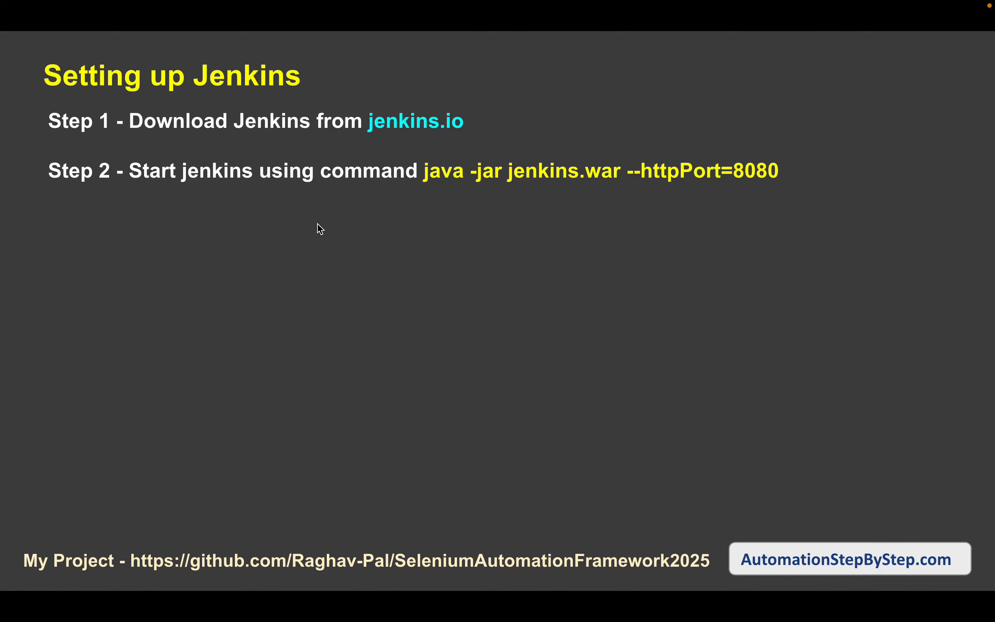
{"action": "left_click", "coordinate": [317, 224]}
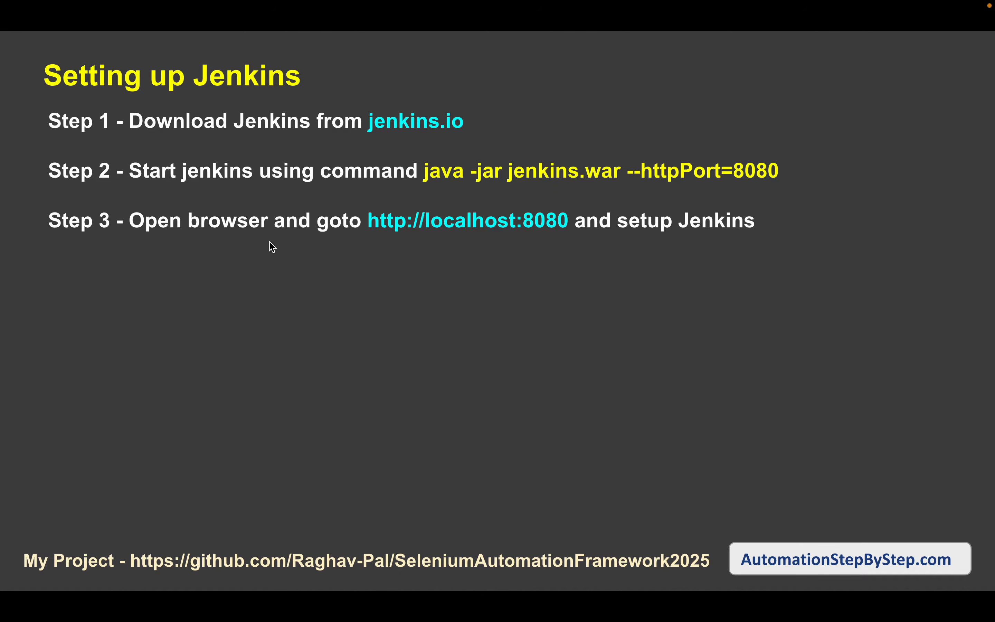
{"action": "left_click_drag", "start_coordinate": [515, 208], "coordinate": [576, 231]}
{"action": "left_click_drag", "start_coordinate": [730, 156], "coordinate": [805, 184]}
{"action": "key", "text": "ctrl+Right"}
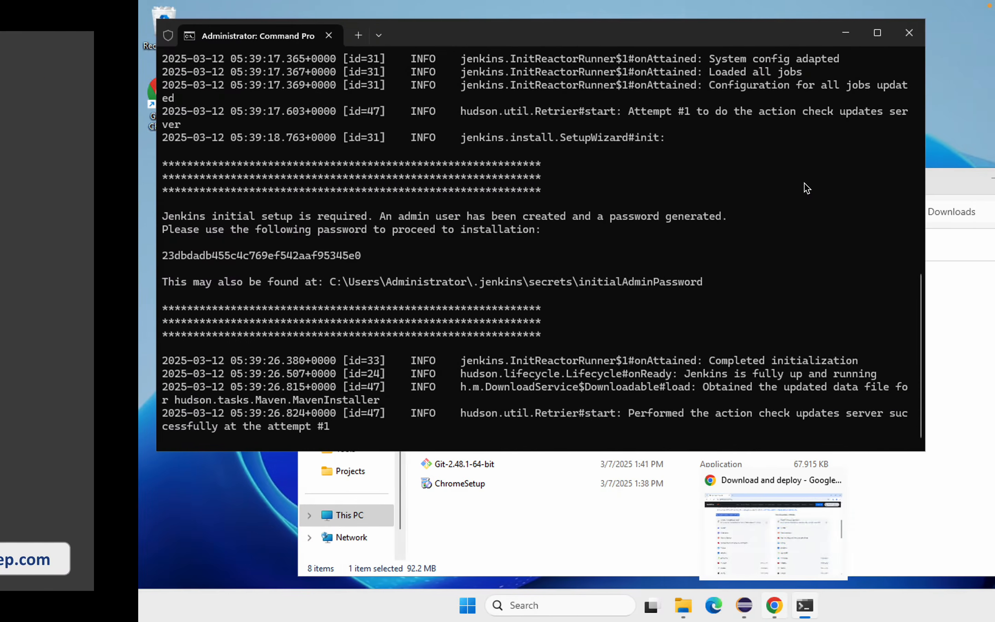
{"action": "left_click", "coordinate": [637, 567]}
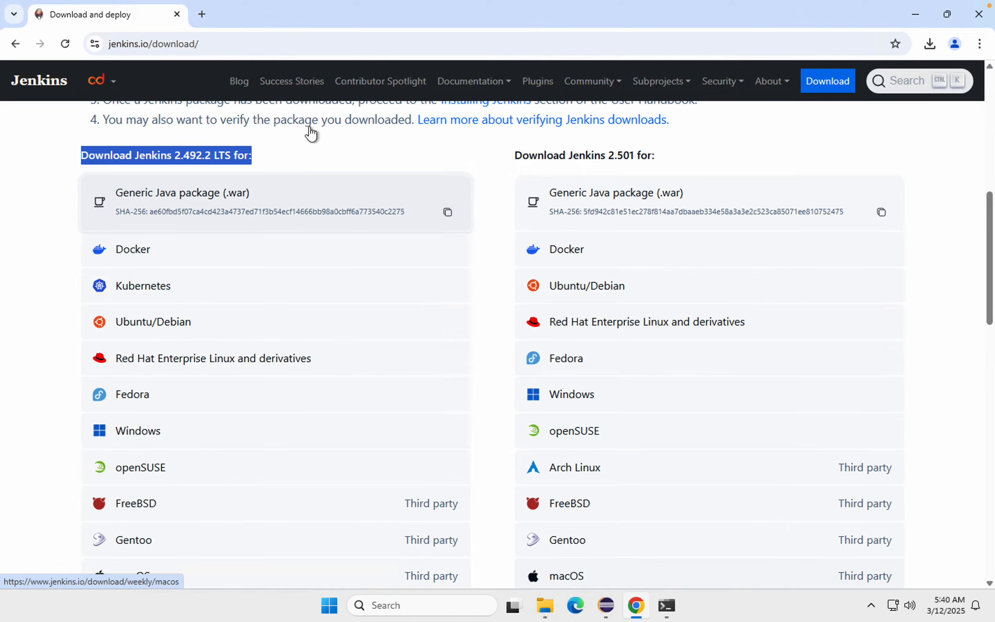
{"action": "left_click", "coordinate": [202, 13]}
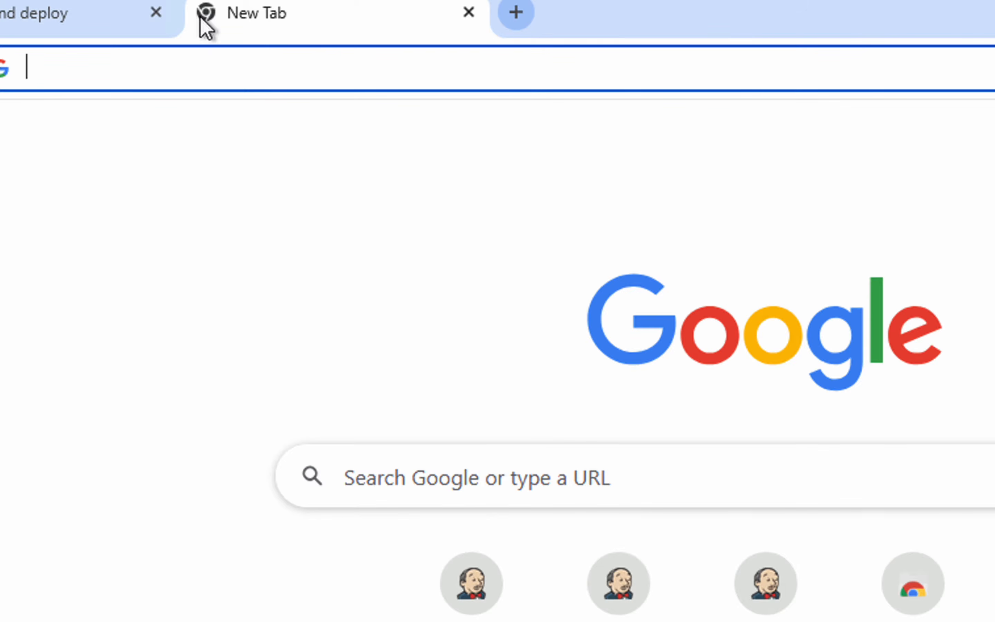
{"action": "type", "text": "http"}
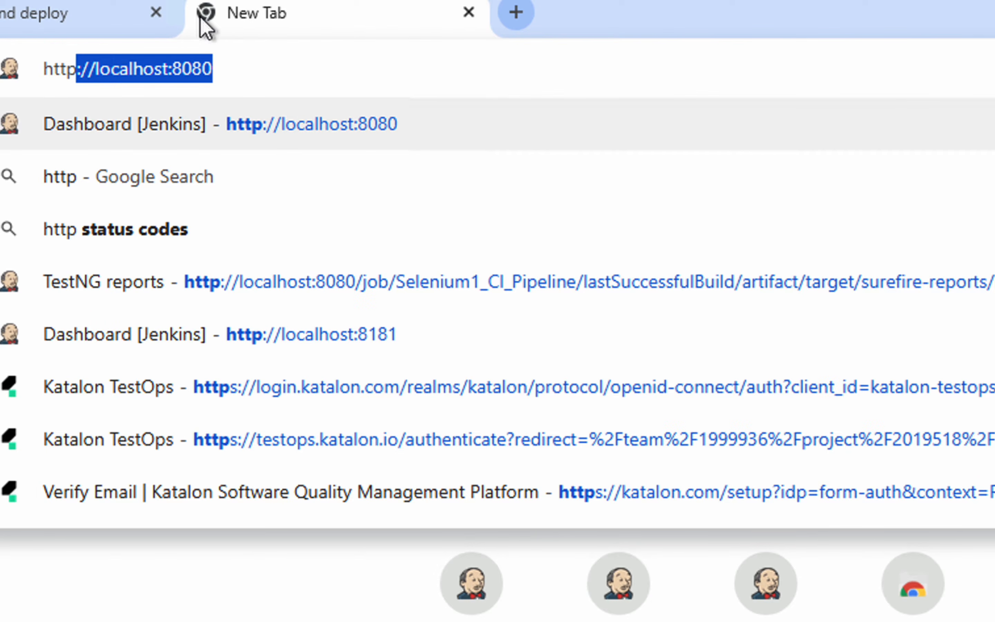
{"action": "type", "text": "://"}
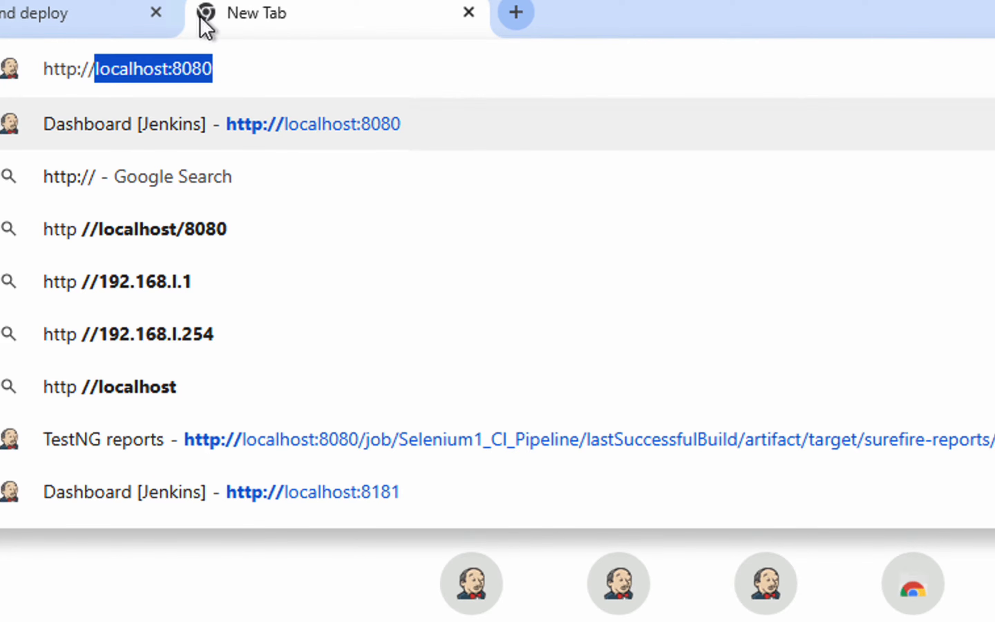
{"action": "type", "text": "loc"}
{"action": "key", "text": "End"}
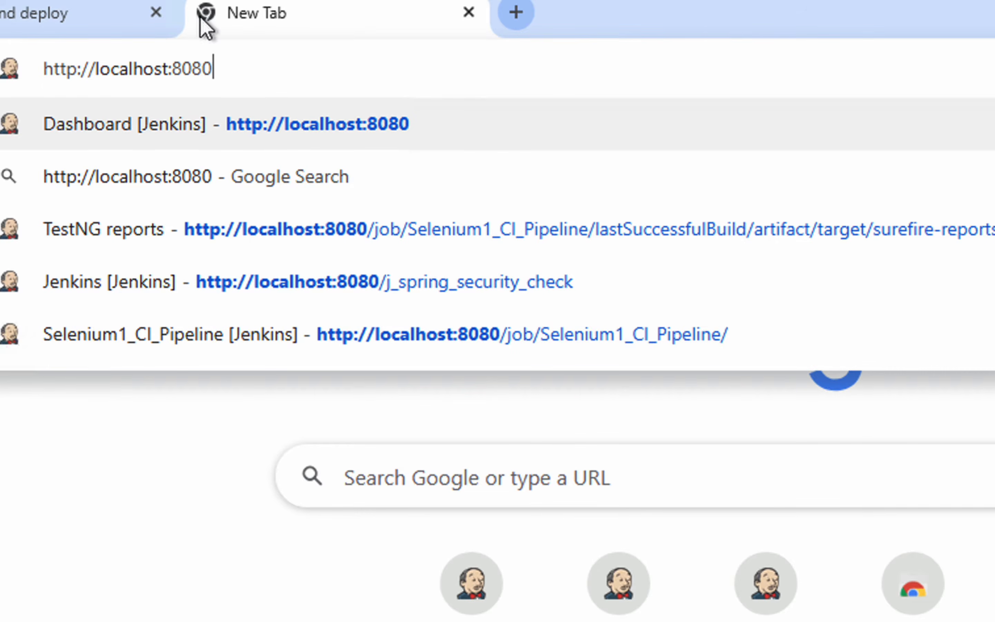
{"action": "key", "text": "BackSpace"}
{"action": "key", "text": "BackSpace"}
{"action": "key", "text": "BackSpace"}
{"action": "key", "text": "BackSpace"}
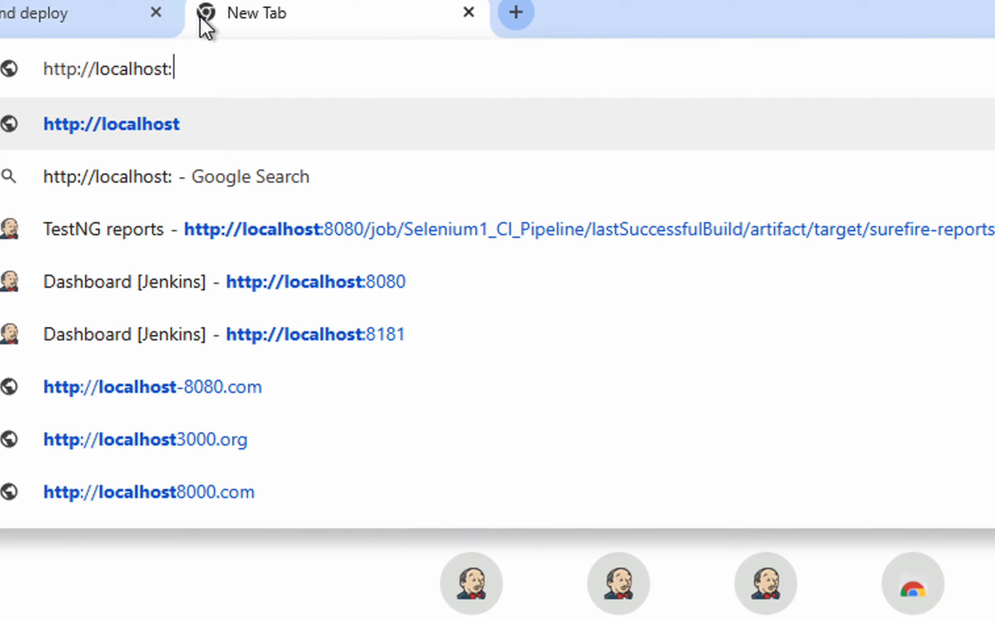
{"action": "type", "text": "8282"}
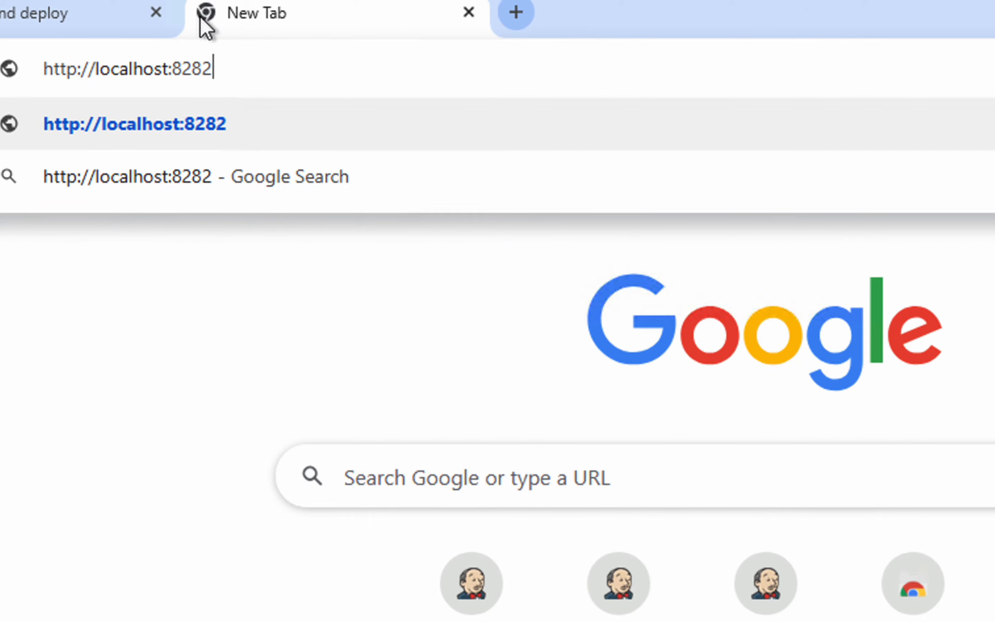
{"action": "key", "text": "Return"}
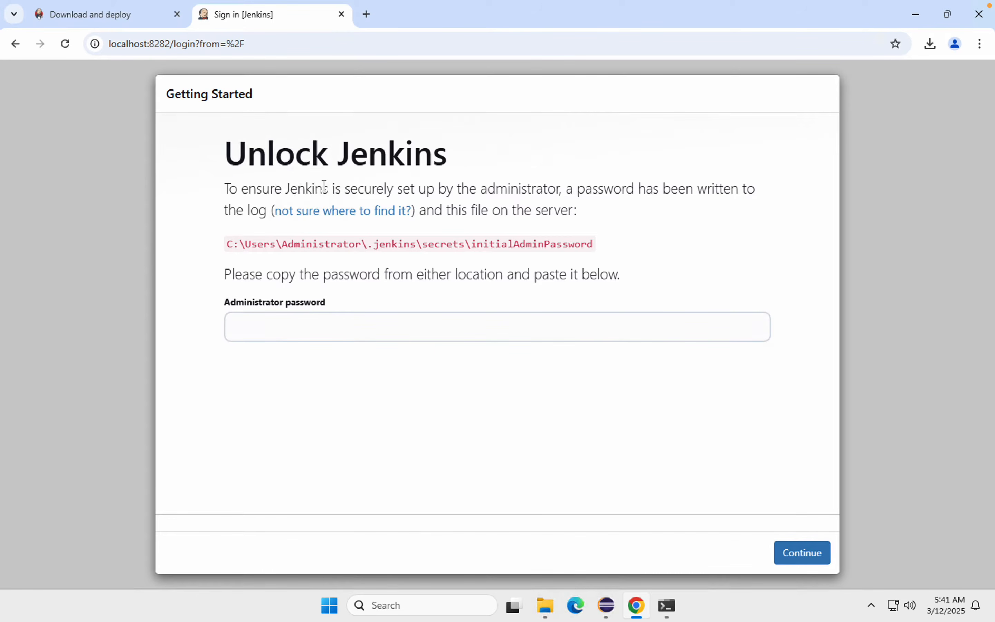
Step: Unlock Jenkins by pasting the copied administrator password and continuing to the next setup page
{"action": "mouse_move", "coordinate": [476, 5]}
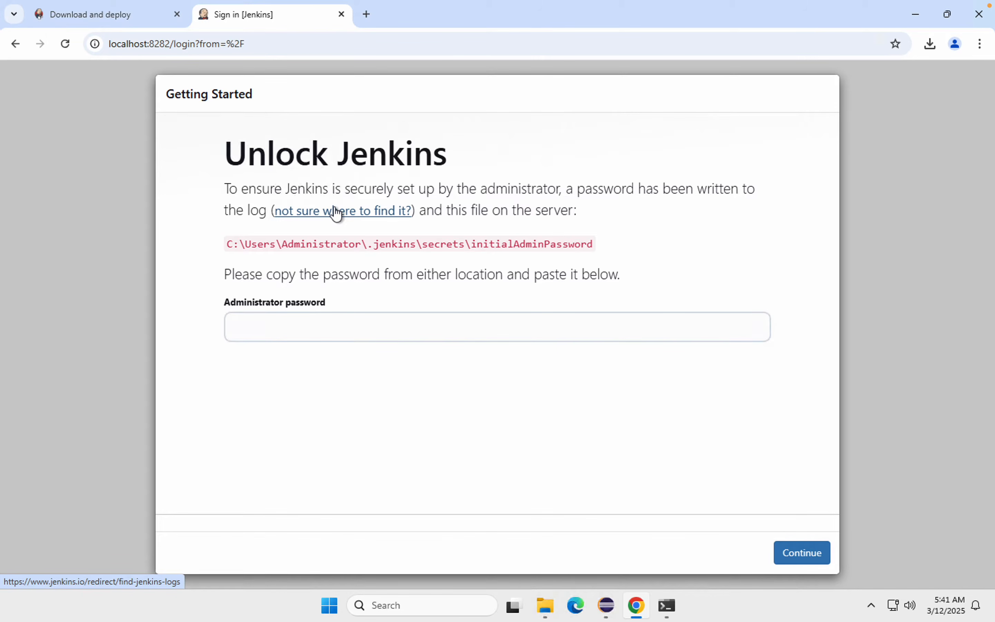
{"action": "left_click", "coordinate": [259, 325]}
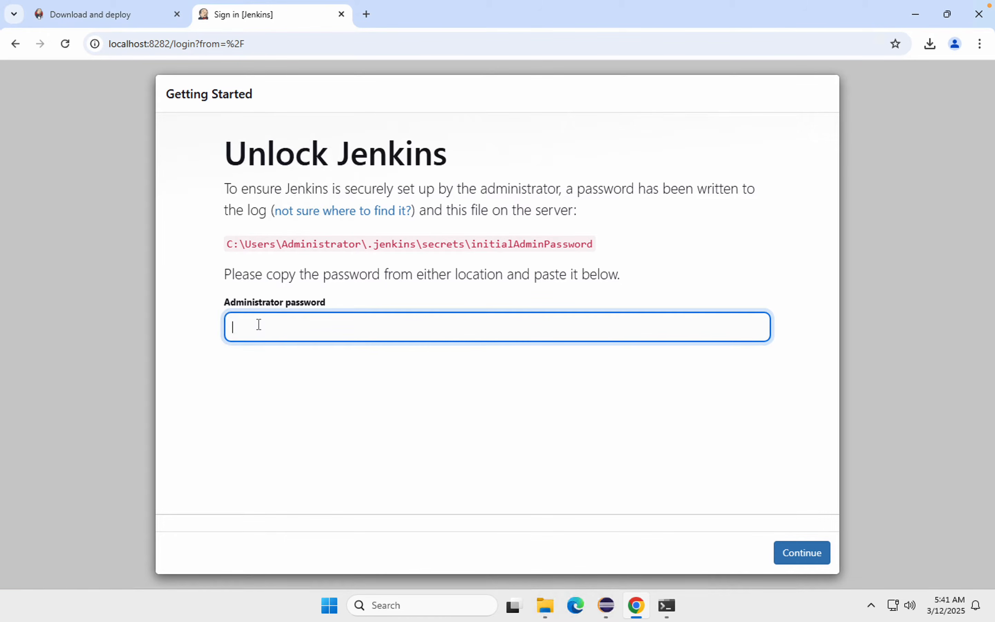
{"action": "key", "text": "ctrl+v"}
{"action": "left_click", "coordinate": [807, 553]}
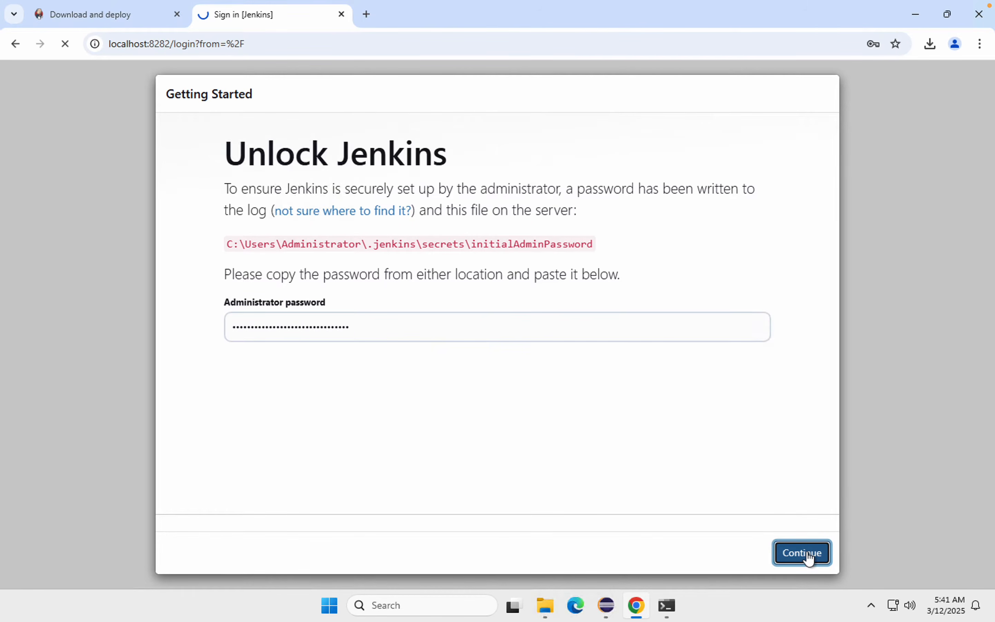
{"action": "left_click", "coordinate": [870, 256]}
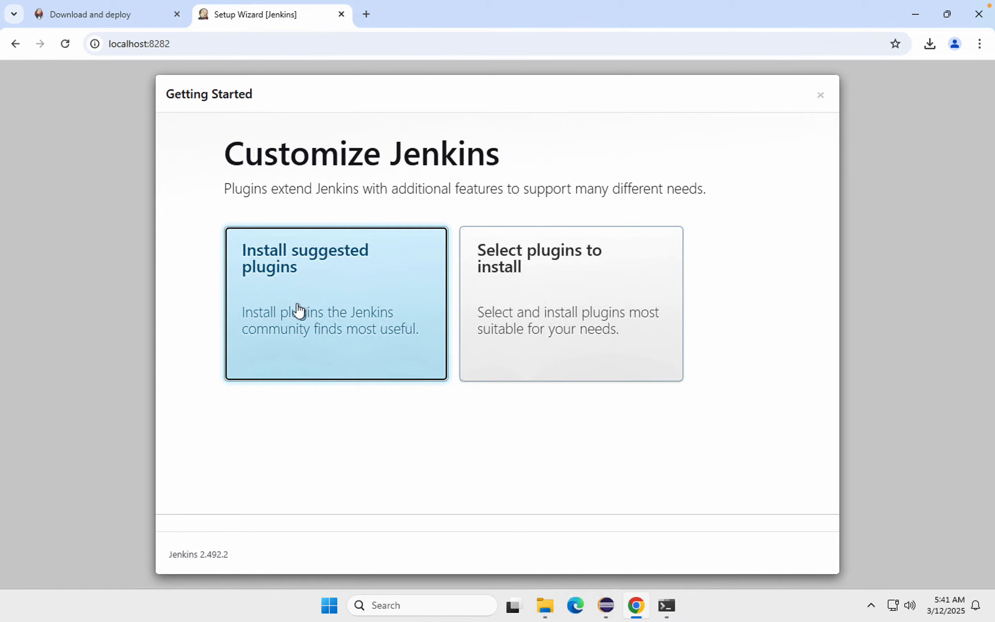
Step: Install the suggested plugins from the Customize Jenkins page and wait for the first admin user form
{"action": "left_click", "coordinate": [316, 304]}
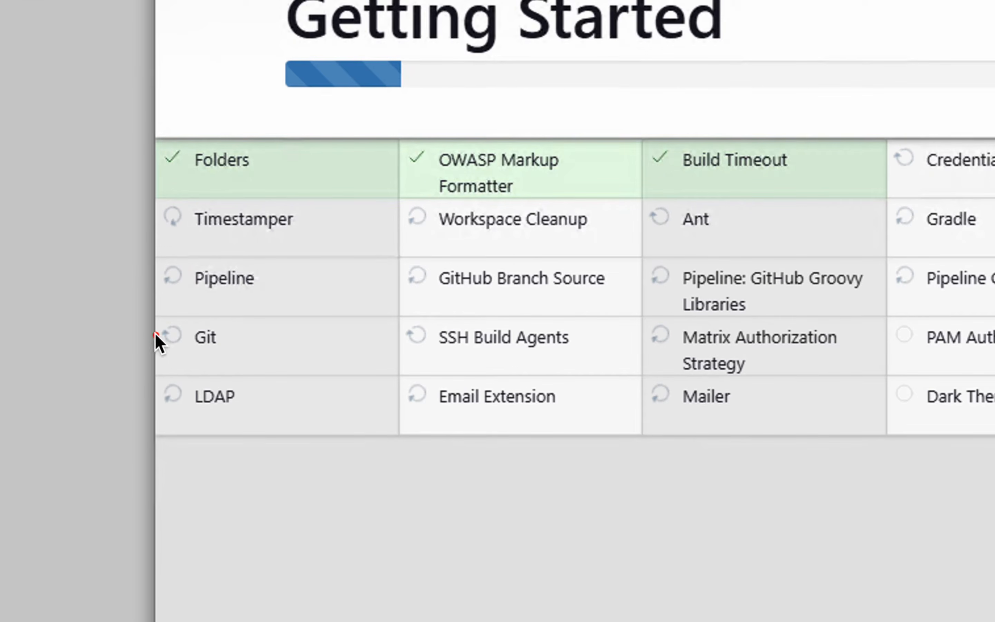
{"action": "mouse_move", "coordinate": [146, 318]}
{"action": "left_mouse_down"}
{"action": "mouse_move", "coordinate": [303, 363]}
{"action": "mouse_move", "coordinate": [271, 351]}
{"action": "mouse_move", "coordinate": [318, 358]}
{"action": "left_mouse_up"}
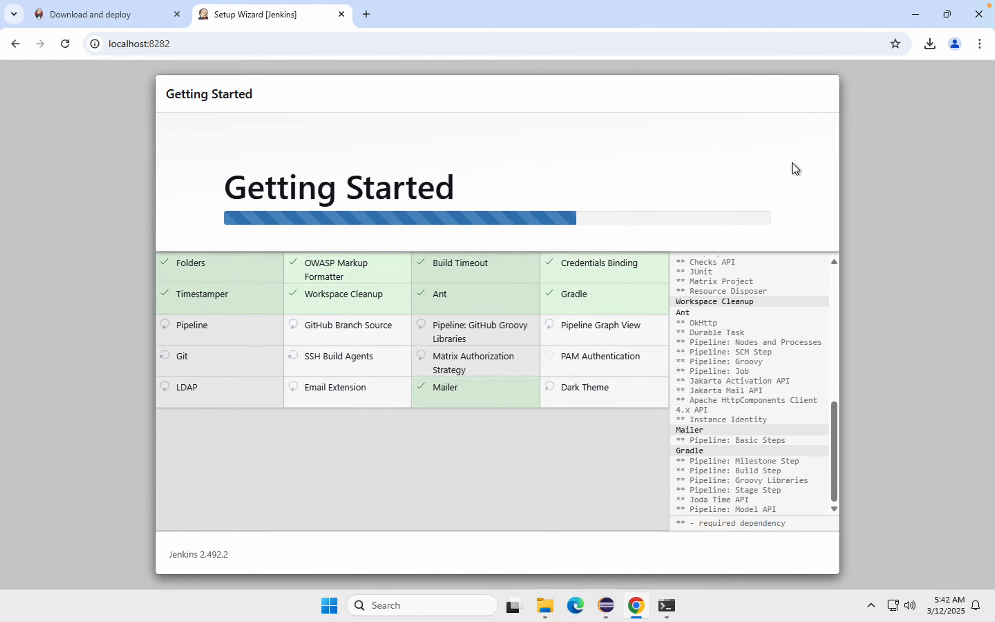
{"action": "mouse_move", "coordinate": [931, 3]}
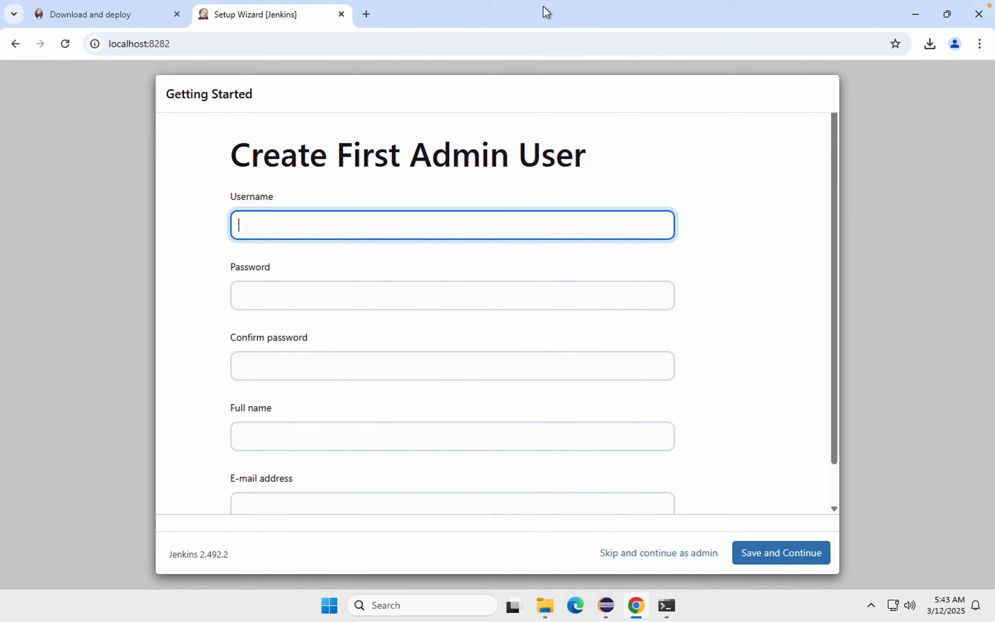
Step: Enter the first admin user's username and account password, and repeat the password in the confirmation field
{"action": "mouse_move", "coordinate": [603, 2]}
{"action": "type", "text": "Raghav"}
{"action": "key", "text": "Tab"}
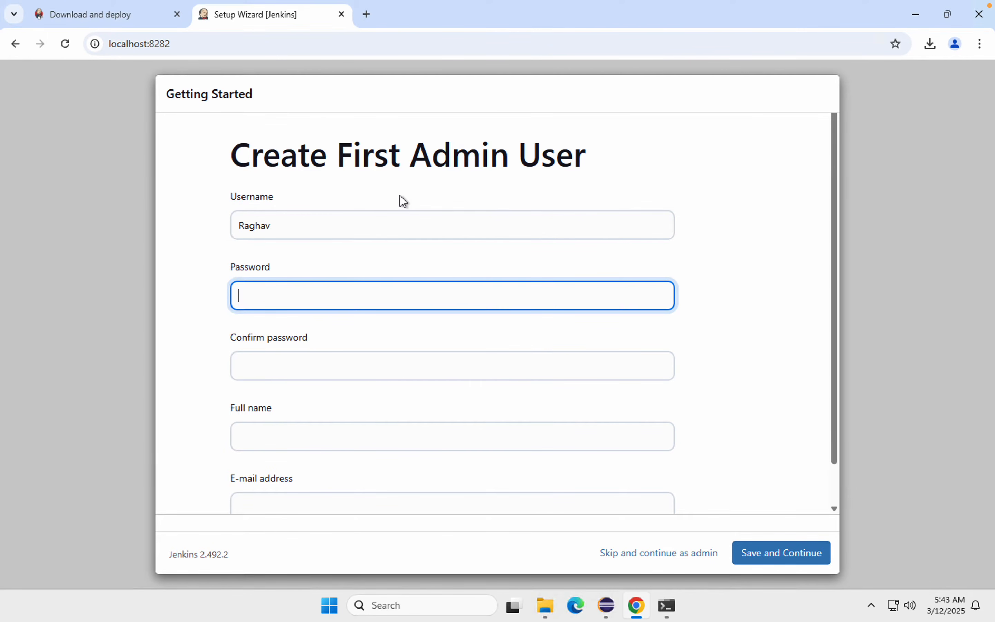
{"action": "type", "text": "1234"}
{"action": "key", "text": "Tab"}
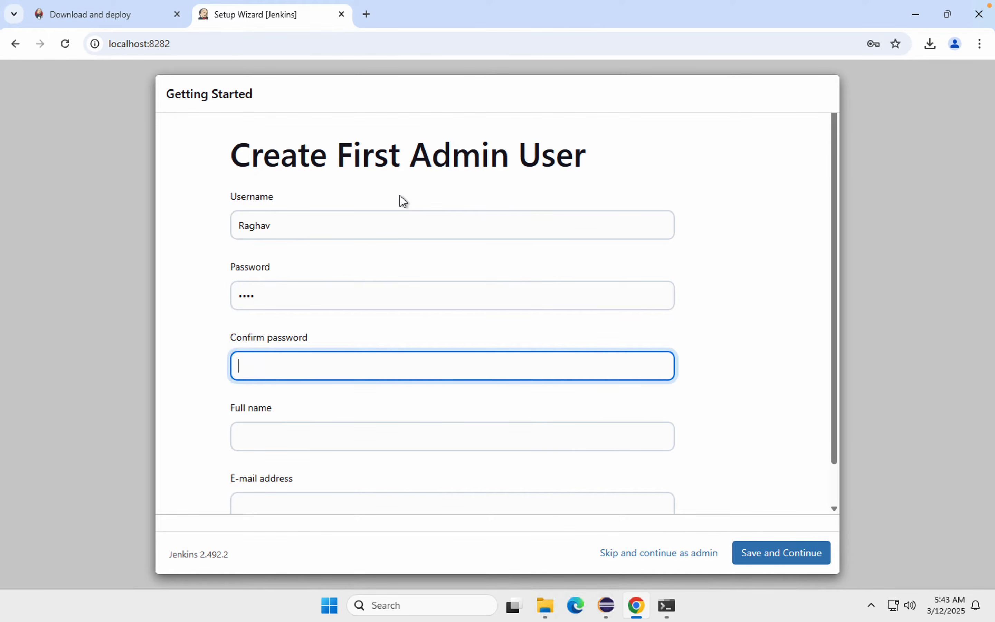
{"action": "type", "text": "1234"}
{"action": "key", "text": "Tab"}
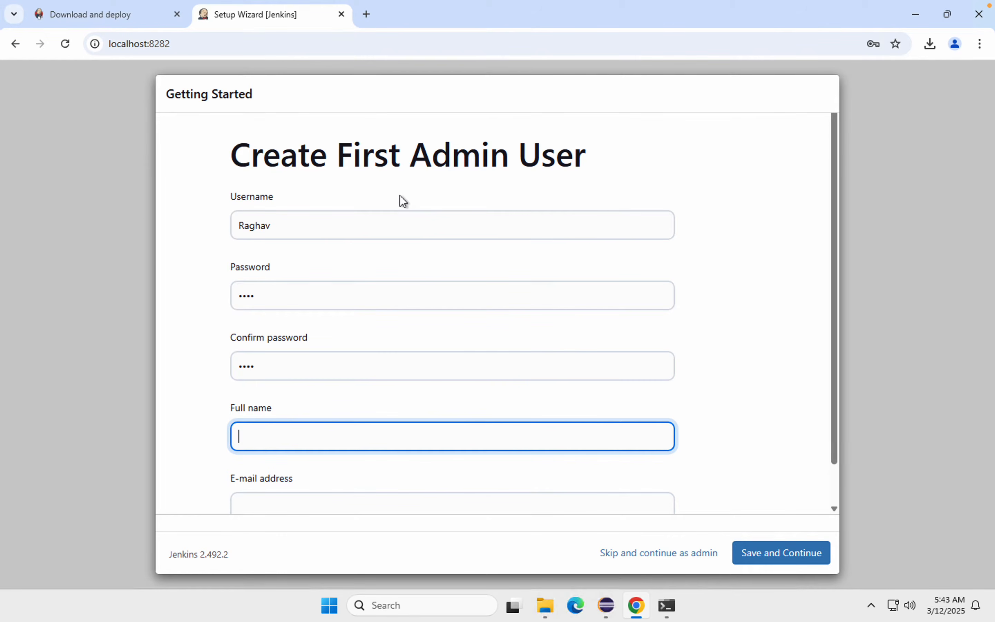
Step: Enter the admin user's full name and fill in the e-mail address from the saved suggestion
{"action": "type", "text": "Raghav Pal"}
{"action": "scroll", "coordinate": [276, 461], "scroll_direction": "down", "scroll_amount": 1}
{"action": "left_click", "coordinate": [278, 458]}
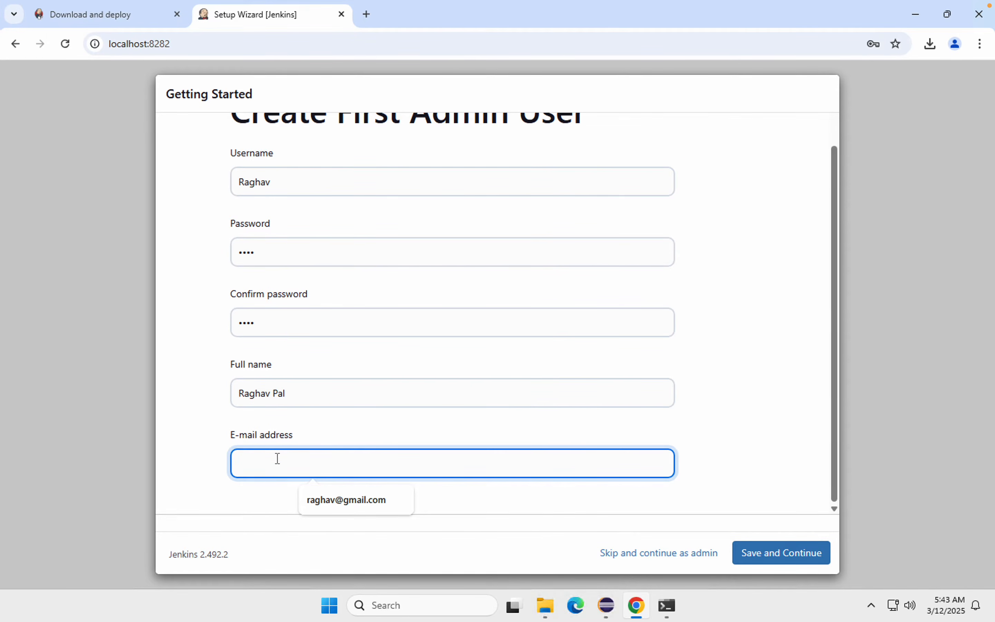
{"action": "left_click", "coordinate": [382, 499]}
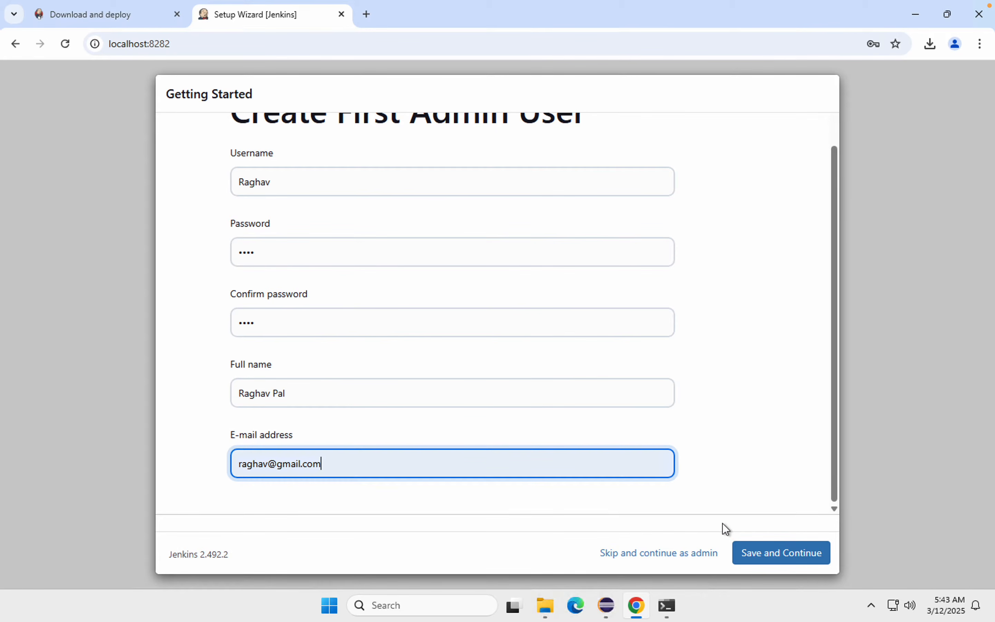
Step: Save the first admin user and dismiss the browser's password warning
{"action": "left_click", "coordinate": [759, 555]}
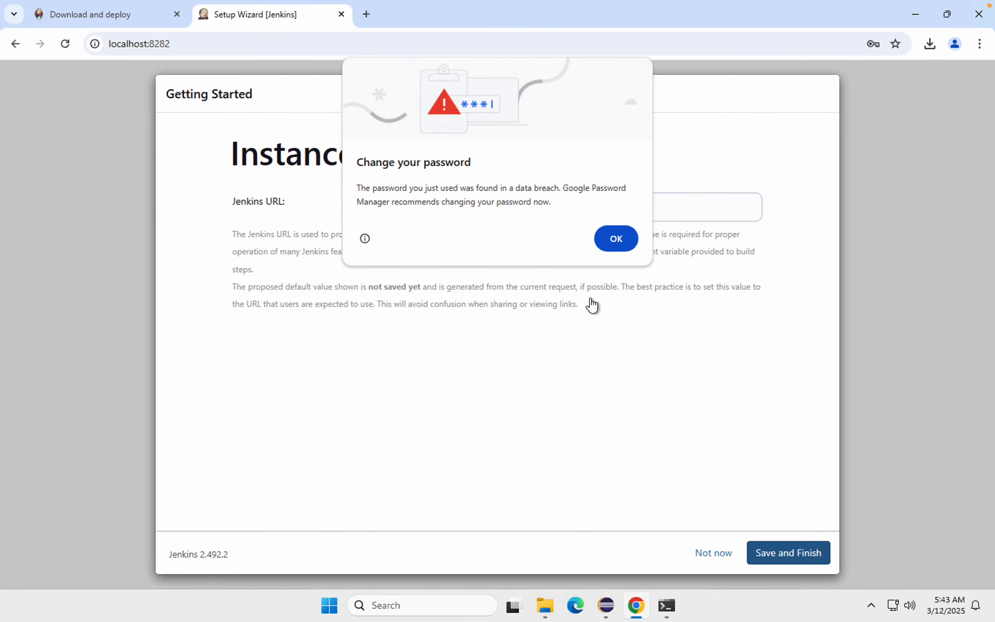
{"action": "left_click", "coordinate": [613, 238]}
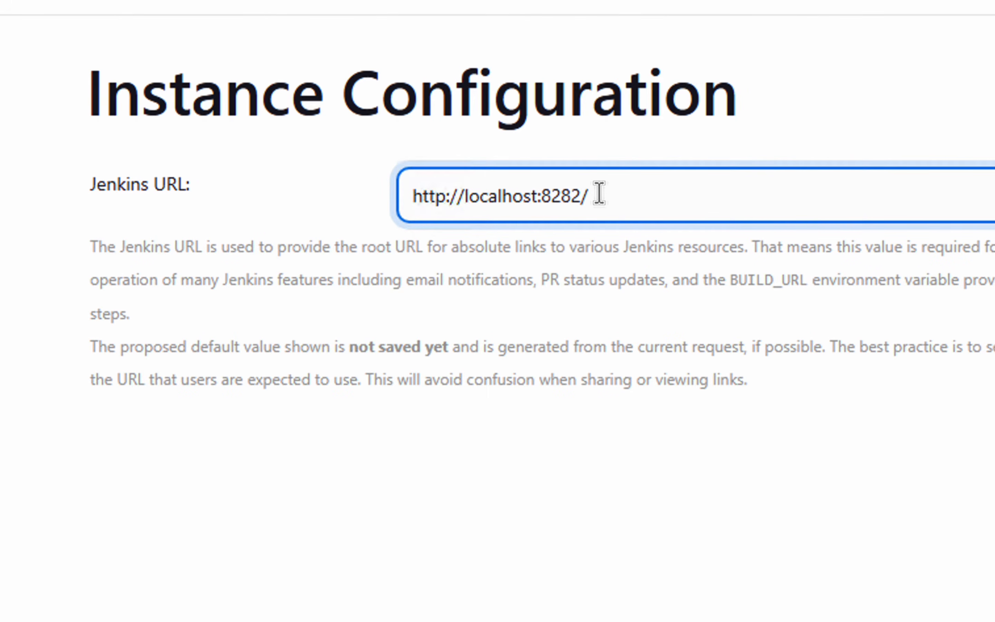
{"action": "key", "text": "ctrl+a"}
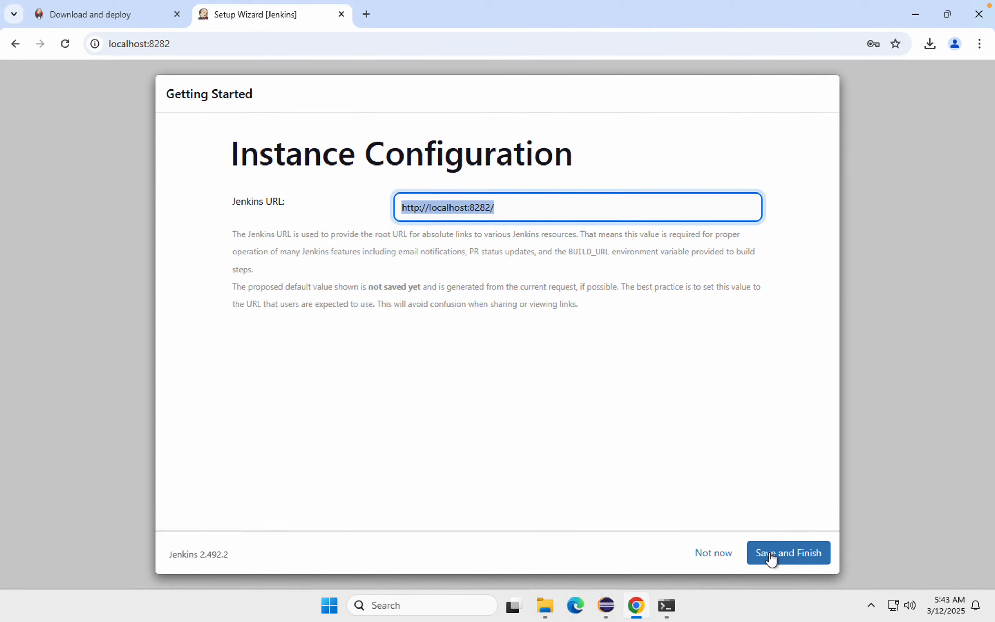
{"action": "left_click", "coordinate": [771, 557]}
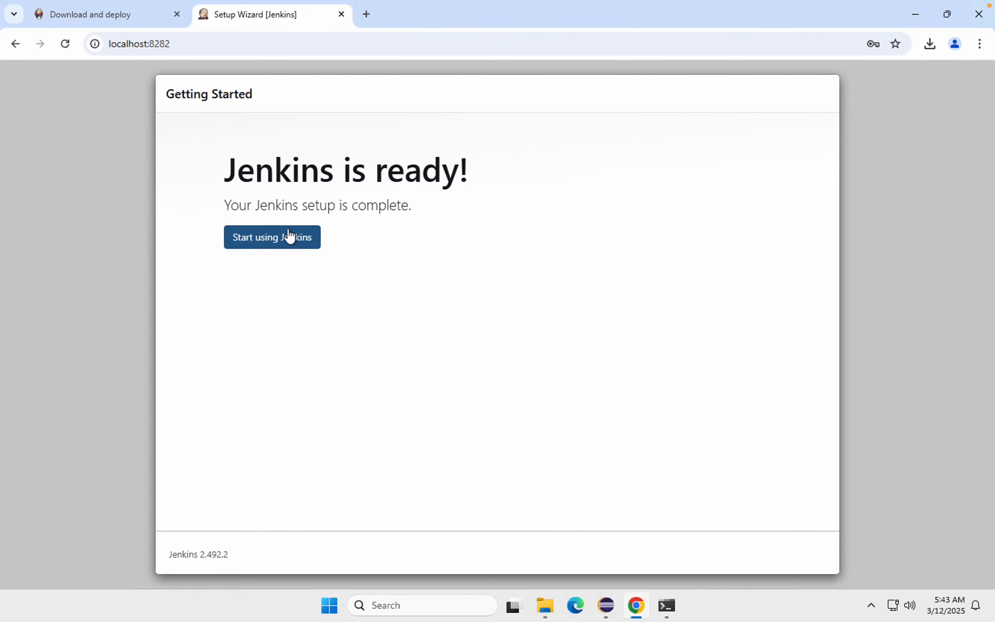
{"action": "left_click", "coordinate": [268, 243]}
{"action": "left_click", "coordinate": [260, 246]}
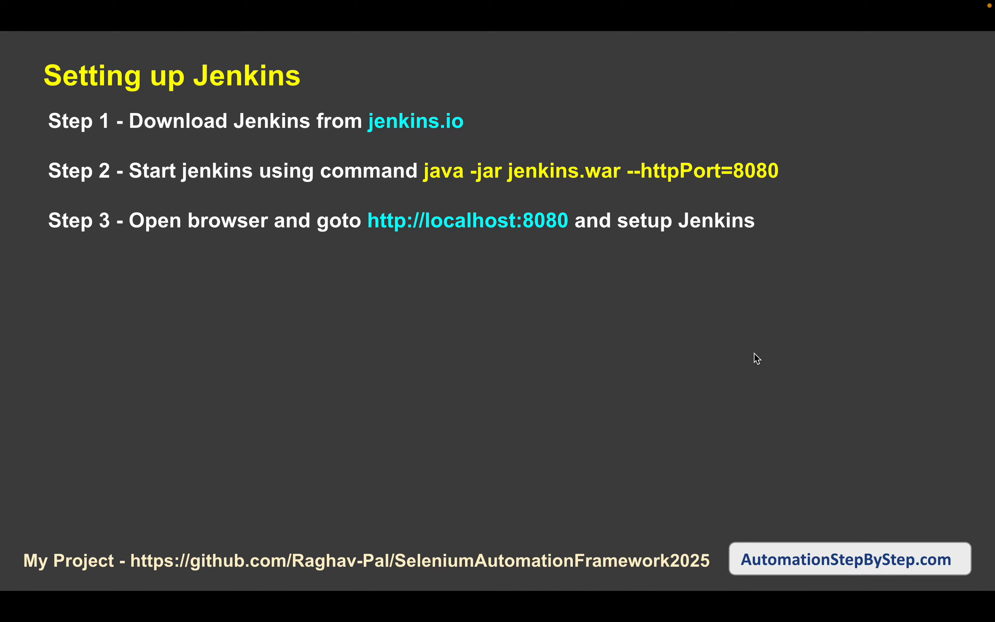
{"action": "key", "text": "Right"}
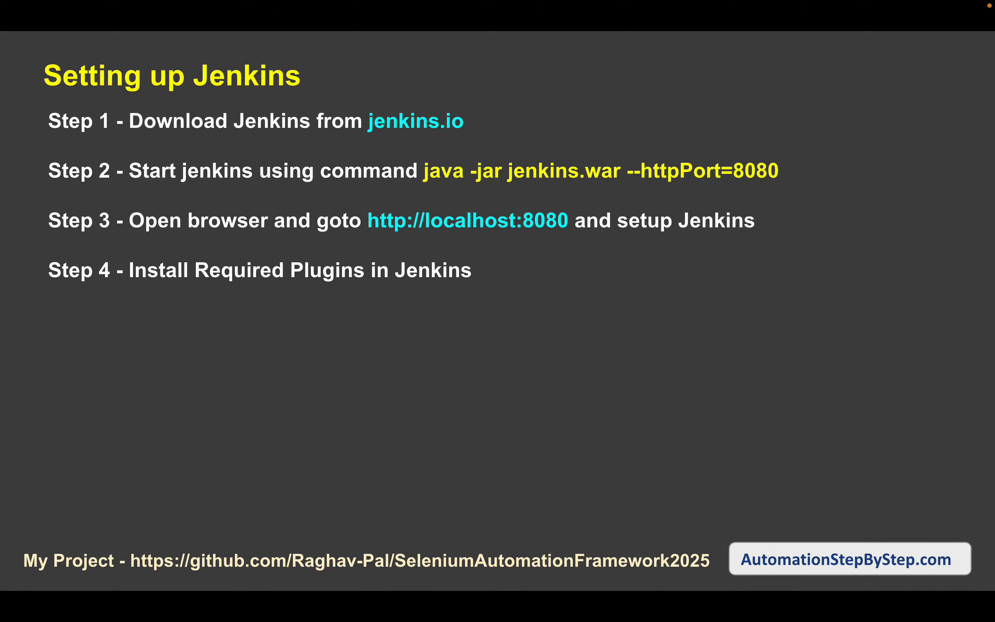
{"action": "key", "text": "Right"}
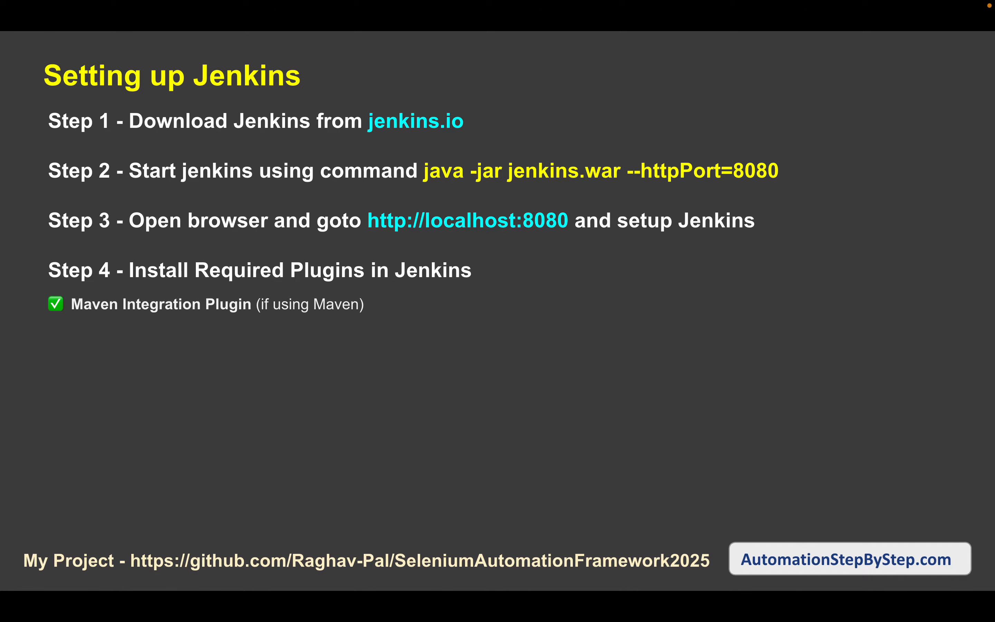
{"action": "key", "text": "Right"}
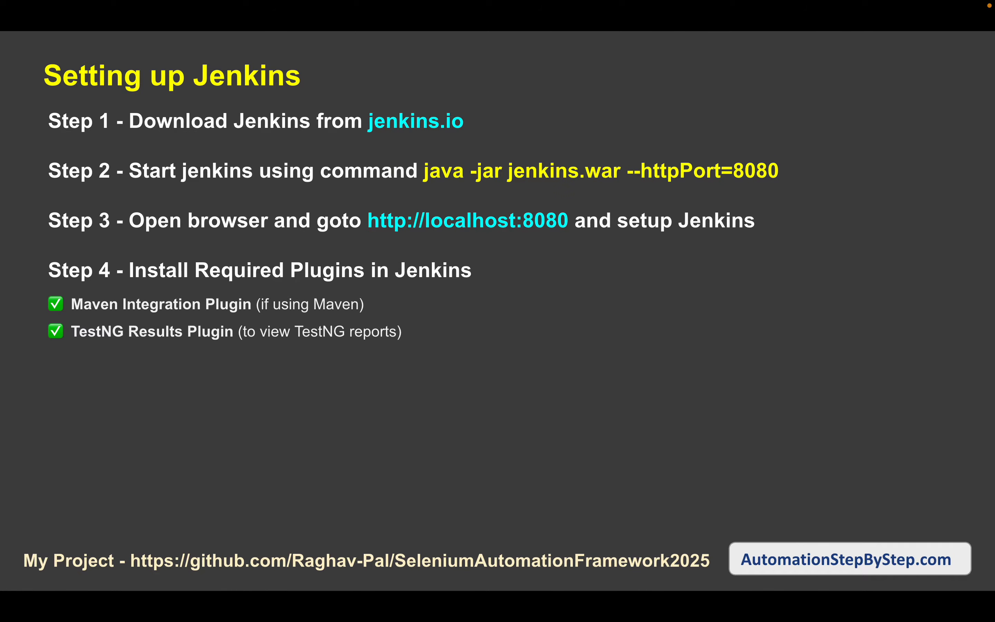
{"action": "key", "text": "Right"}
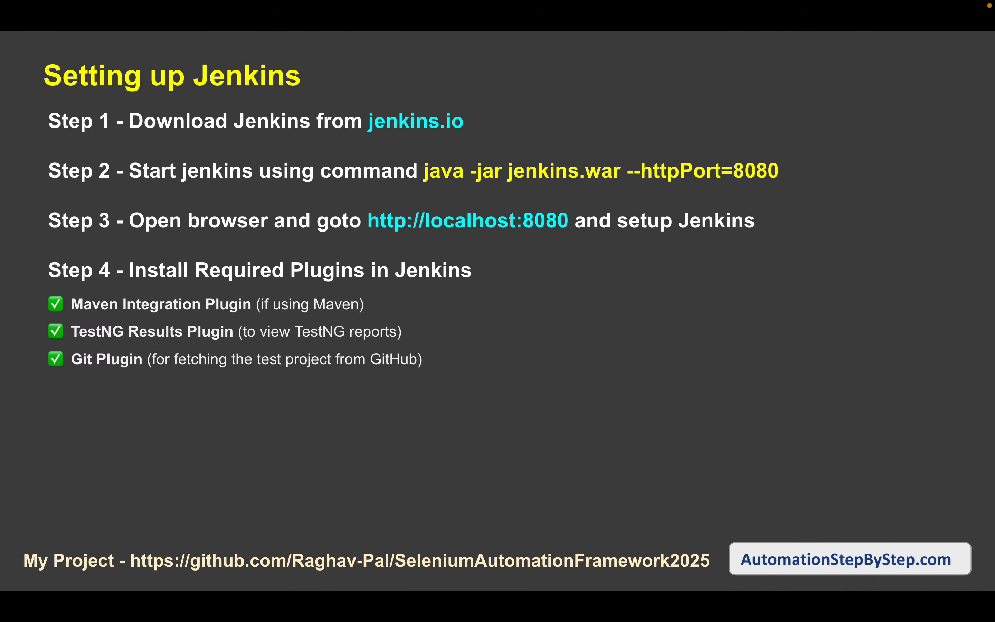
Step: Switch back to the Jenkins dashboard and open the plugin manager from the Jenkins management page
{"action": "key", "text": "ctrl+Right"}
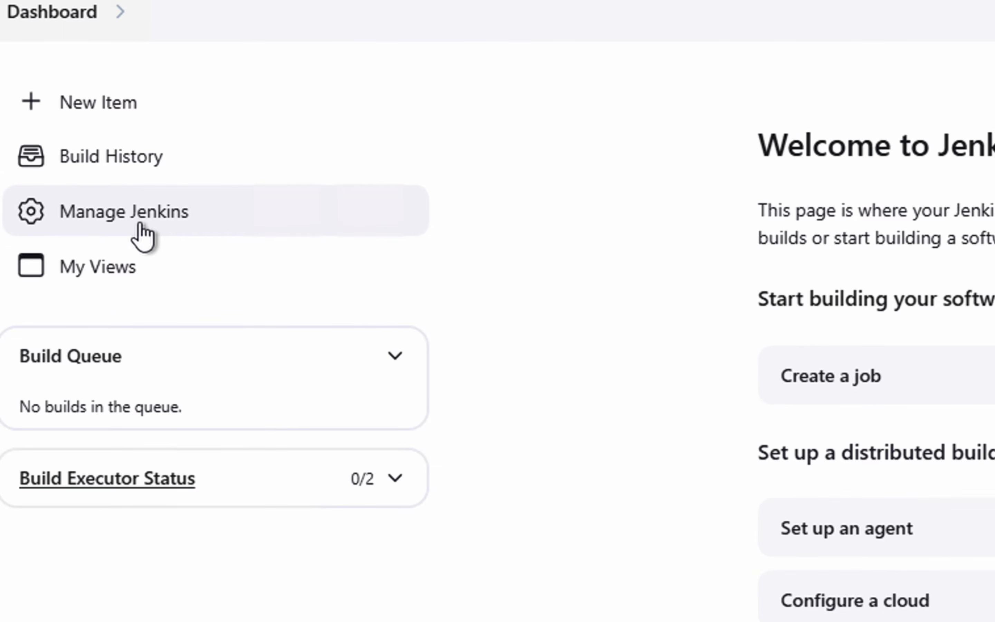
{"action": "left_click", "coordinate": [140, 226]}
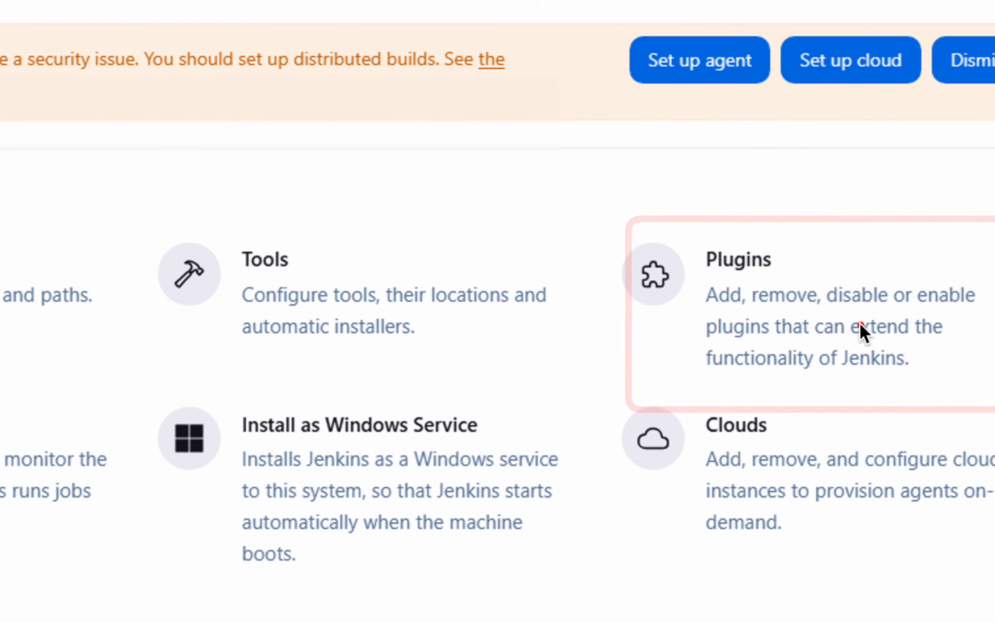
{"action": "left_click", "coordinate": [852, 338]}
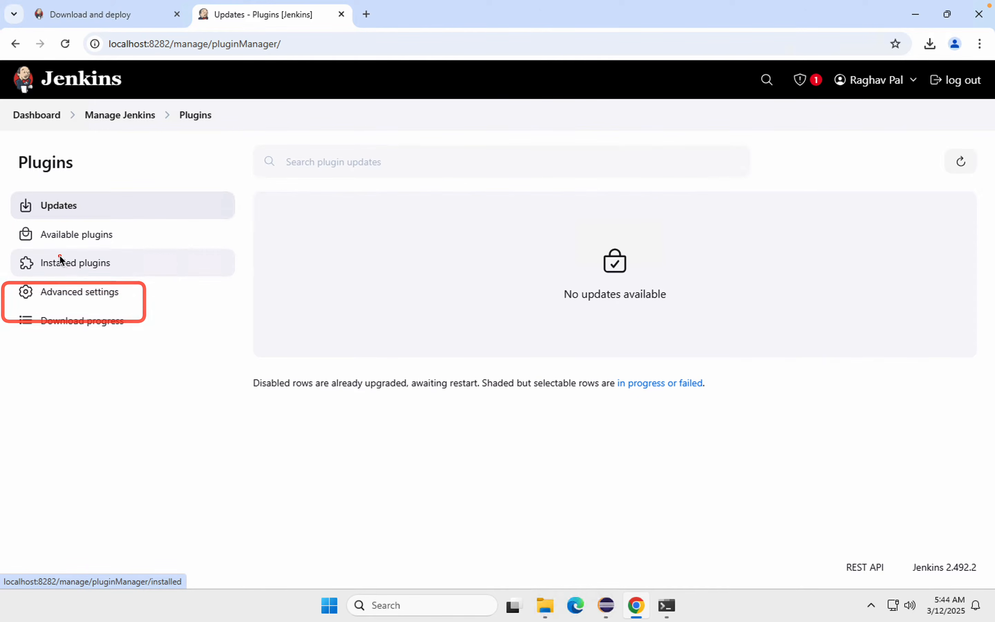
Step: Look through the installed plugins and search them for git to check for the Git plugin
{"action": "left_click", "coordinate": [60, 269]}
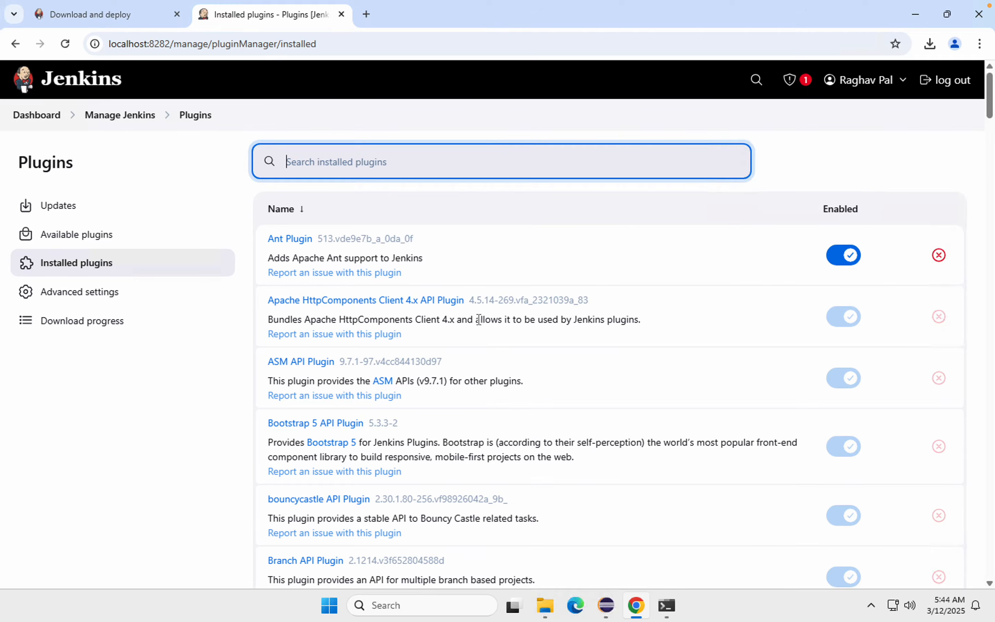
{"action": "scroll", "coordinate": [479, 319], "scroll_direction": "down", "scroll_amount": 4}
{"action": "scroll", "coordinate": [514, 301], "scroll_direction": "up", "scroll_amount": 4}
{"action": "scroll", "coordinate": [744, 427], "scroll_direction": "down", "scroll_amount": 3}
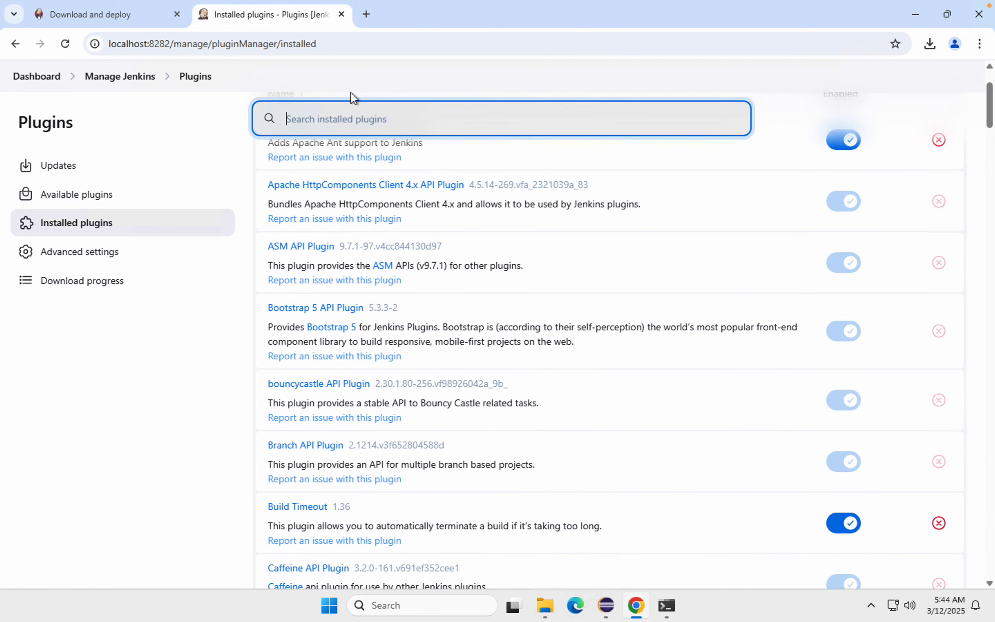
{"action": "type", "text": "git"}
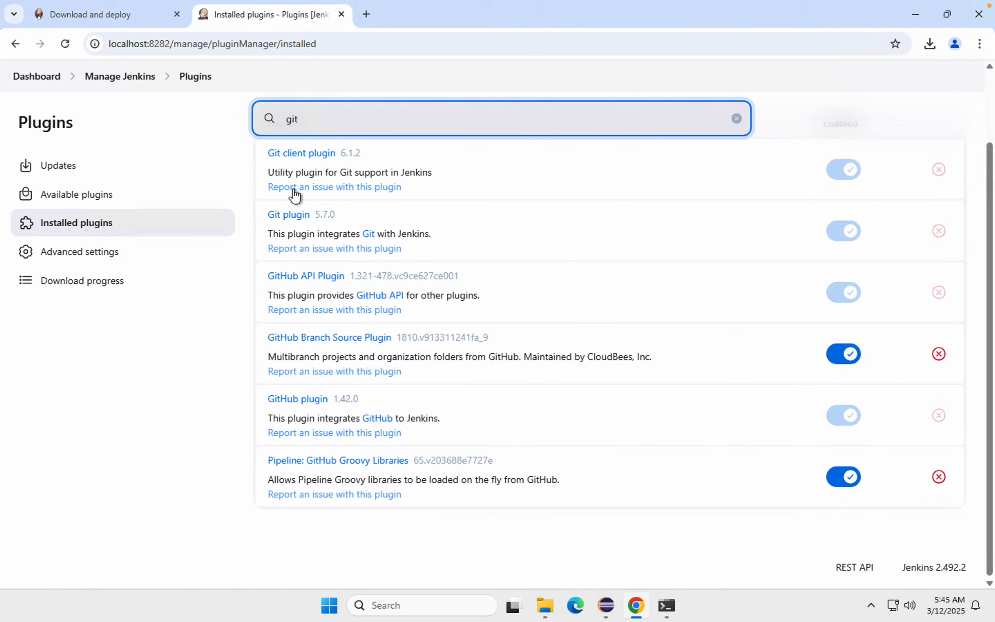
{"action": "mouse_move", "coordinate": [256, 201]}
{"action": "left_mouse_down"}
{"action": "mouse_move", "coordinate": [353, 226]}
{"action": "mouse_move", "coordinate": [461, 276]}
{"action": "mouse_move", "coordinate": [454, 266]}
{"action": "left_mouse_up"}
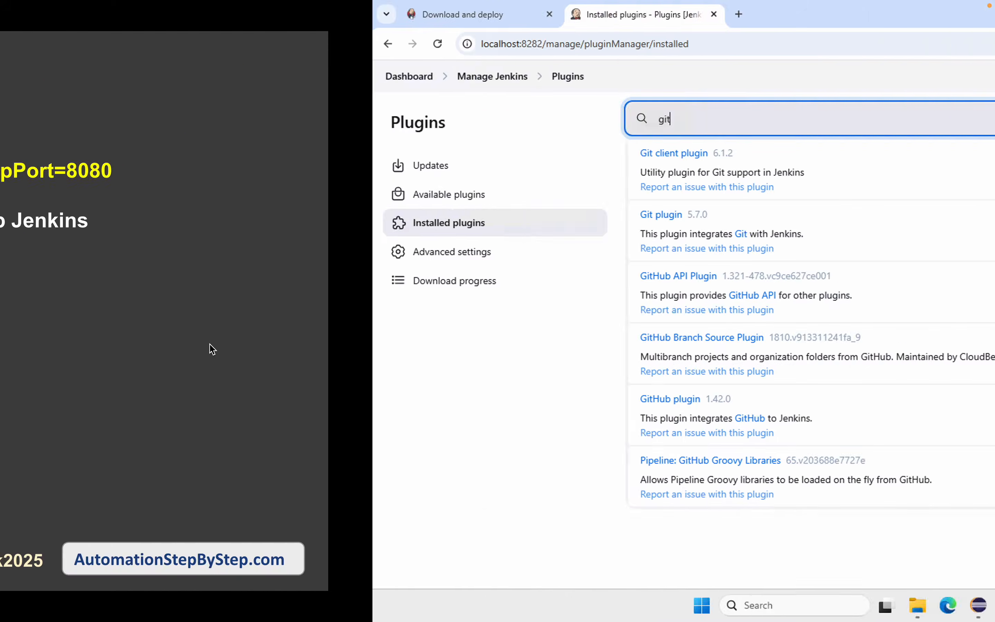
Step: Search the installed plugins for maven and for testng to check whether those plugins are present
{"action": "key", "text": "BackSpace"}
{"action": "key", "text": "BackSpace"}
{"action": "key", "text": "BackSpace"}
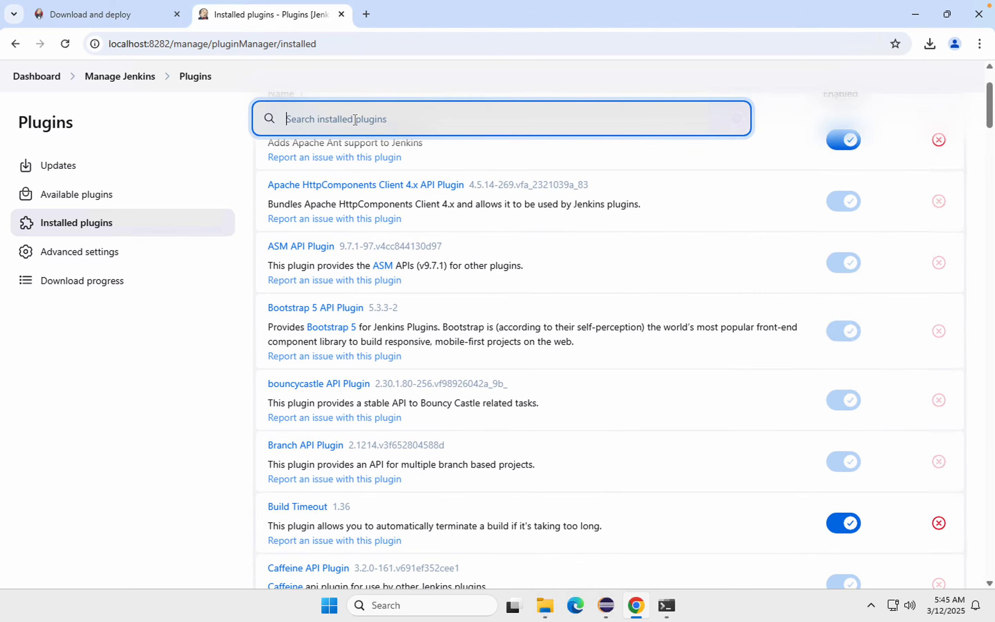
{"action": "type", "text": "mavent"}
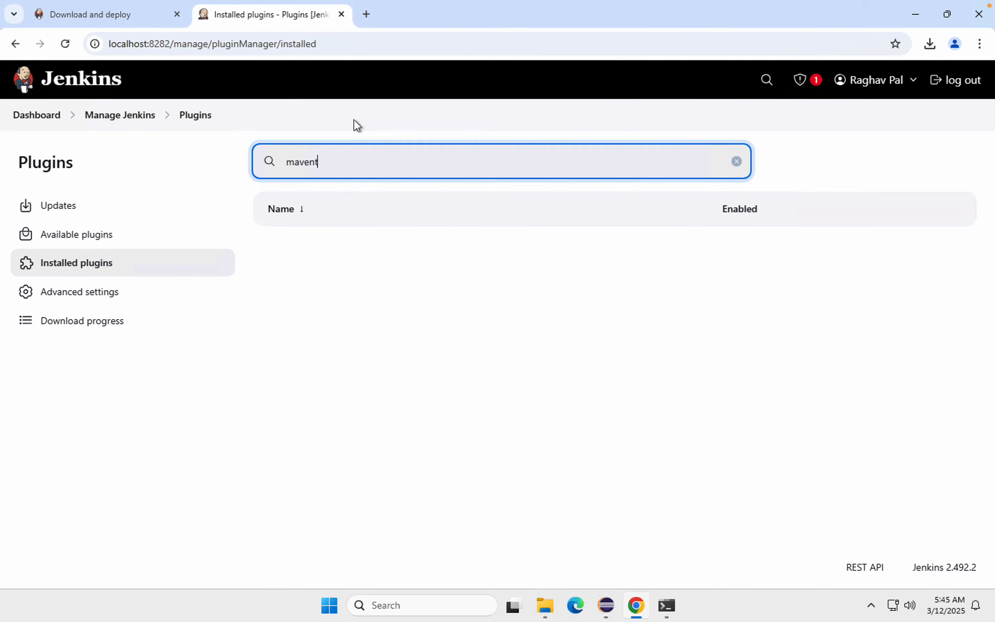
{"action": "key", "text": "BackSpace"}
{"action": "key", "text": "BackSpace"}
{"action": "key", "text": "BackSpace"}
{"action": "key", "text": "BackSpace"}
{"action": "key", "text": "ctrl+a"}
{"action": "type", "text": "testng"}
Step: Find the Maven Integration plugin among the available plugins, install it and wait for its download to finish
{"action": "left_click", "coordinate": [42, 242]}
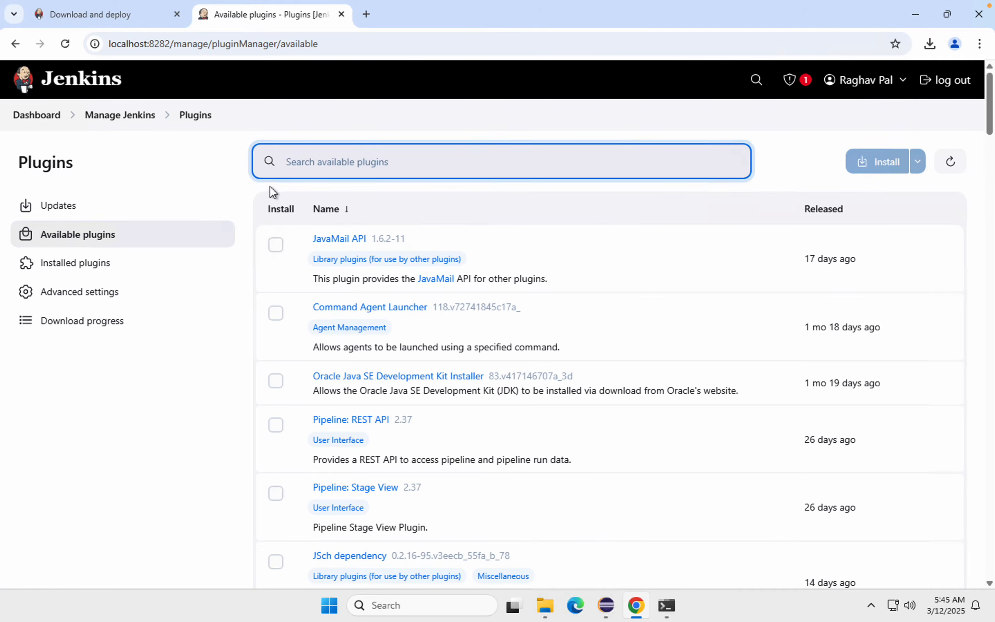
{"action": "type", "text": "mav"}
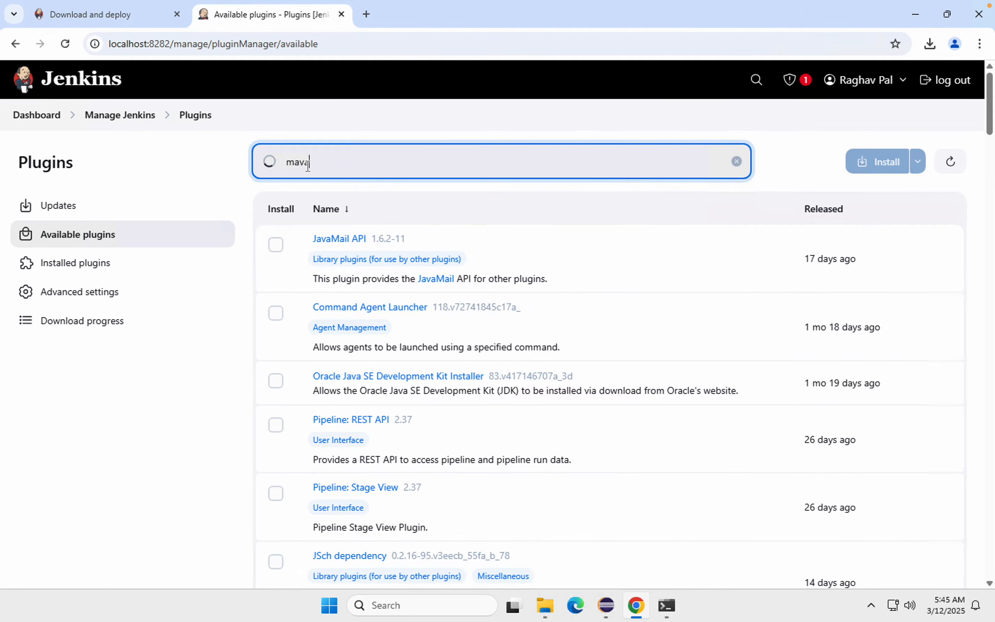
{"action": "type", "text": "en integration"}
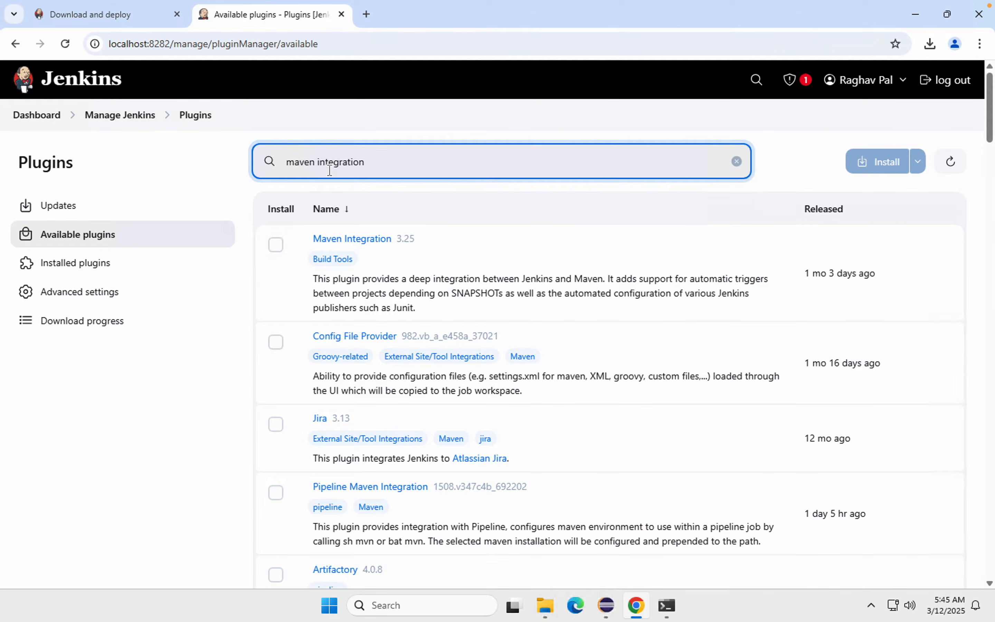
{"action": "left_click", "coordinate": [276, 245]}
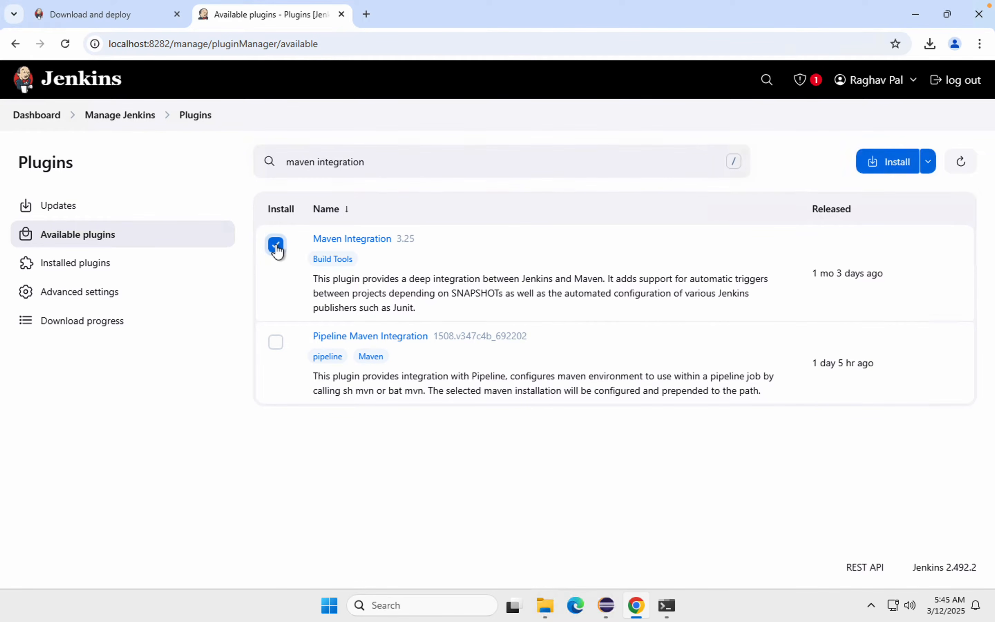
{"action": "left_click", "coordinate": [886, 173]}
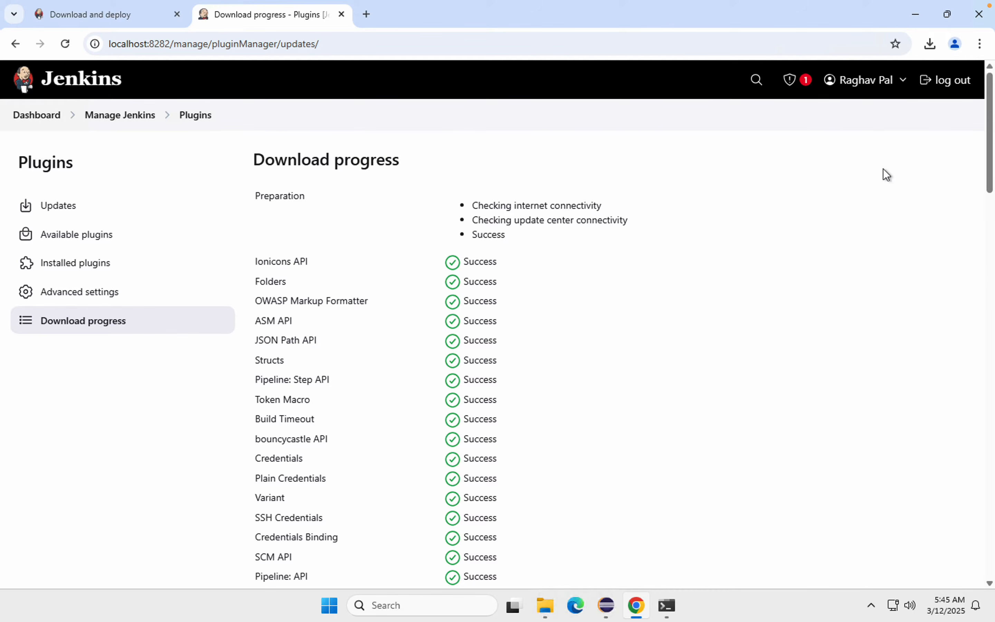
{"action": "scroll", "coordinate": [367, 480], "scroll_direction": "down", "scroll_amount": 20}
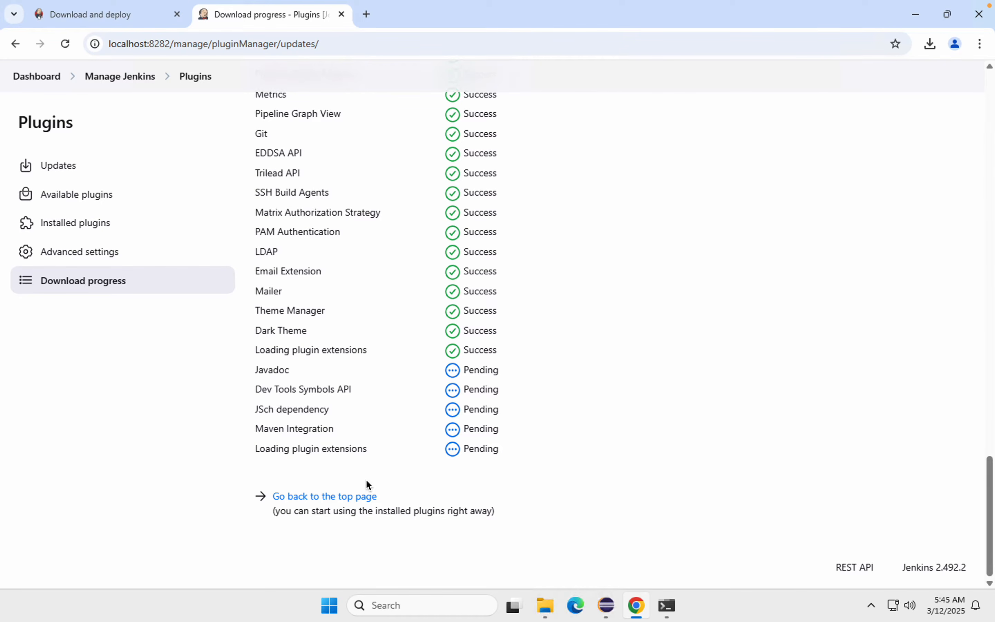
{"action": "mouse_move", "coordinate": [243, 420]}
{"action": "left_mouse_down"}
{"action": "mouse_move", "coordinate": [540, 449]}
{"action": "mouse_move", "coordinate": [582, 469]}
{"action": "left_mouse_up"}
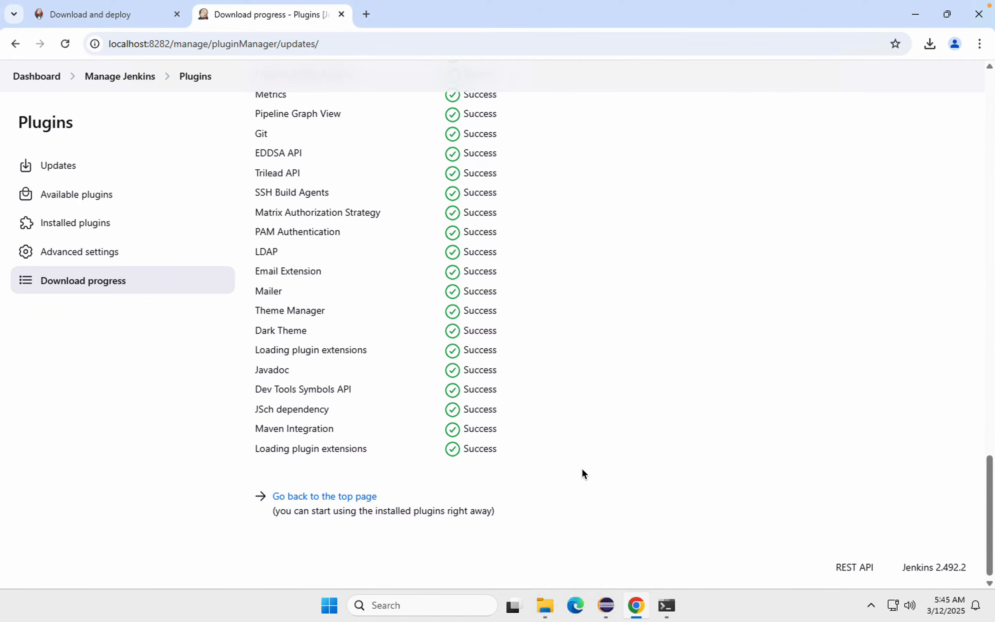
Step: Search the available plugins for testng result, install the TestNG Results plugin and check its download progress
{"action": "left_click", "coordinate": [73, 196]}
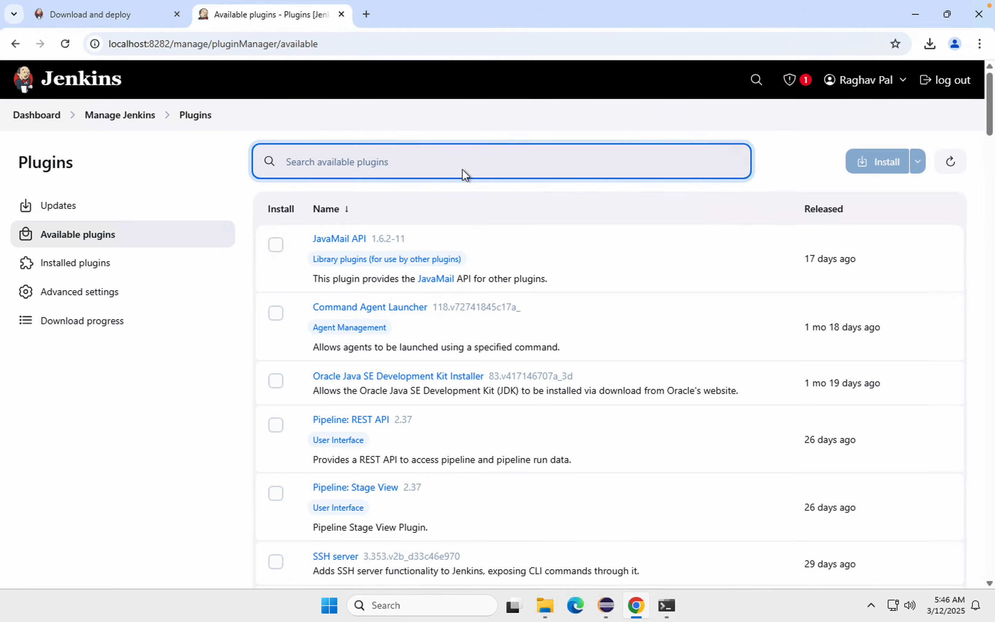
{"action": "key", "text": "ctrl+Left"}
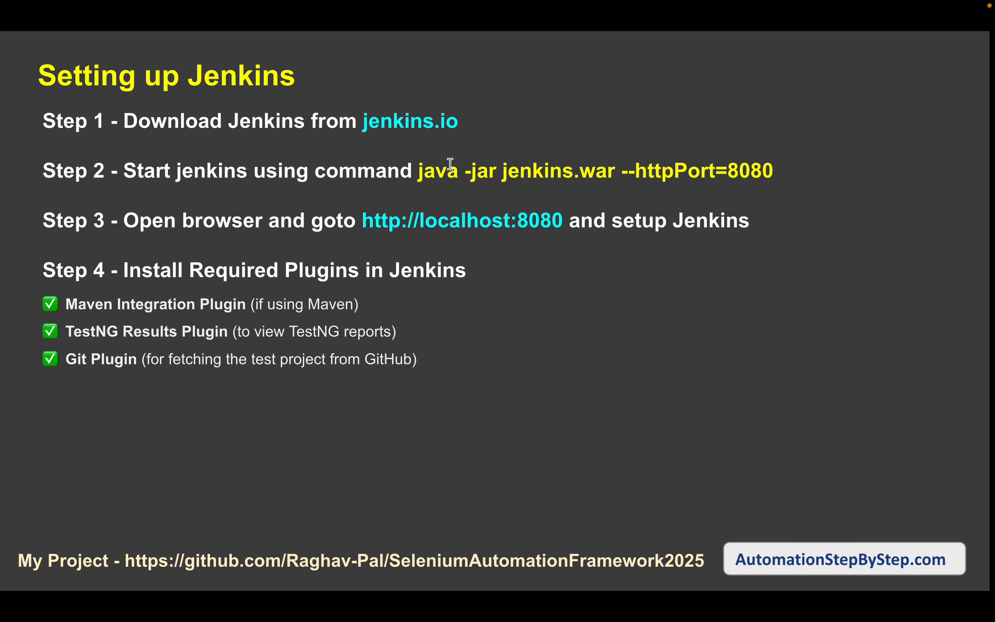
{"action": "key", "text": "ctrl+super+Right"}
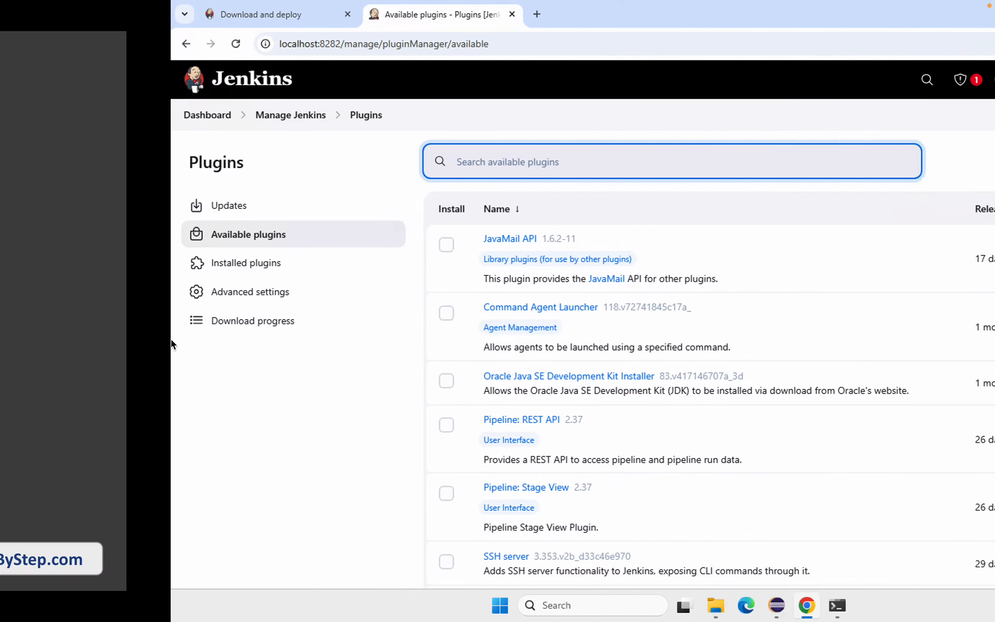
{"action": "type", "text": "testng "}
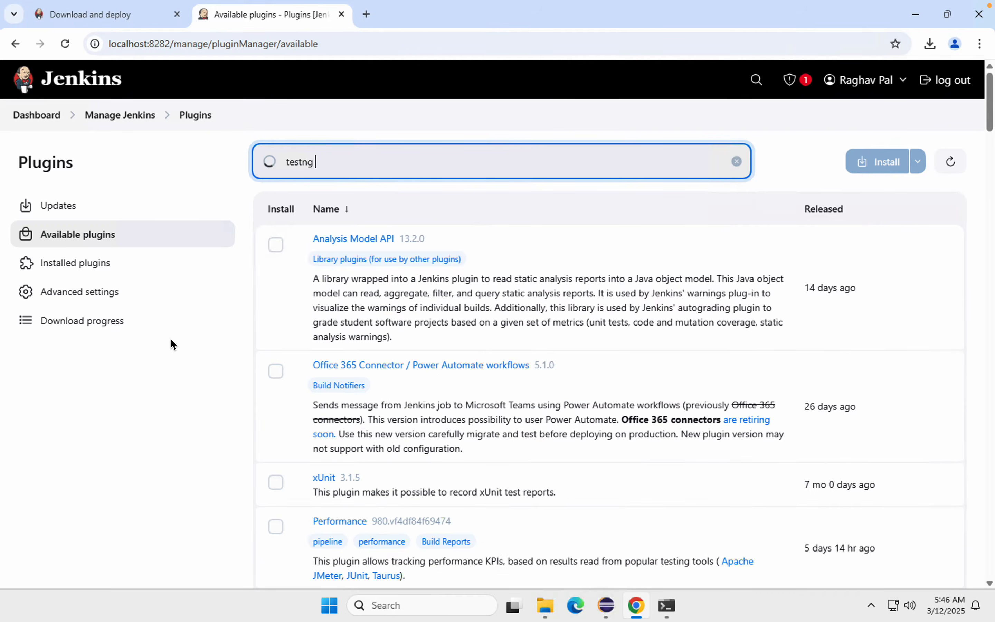
{"action": "type", "text": "result"}
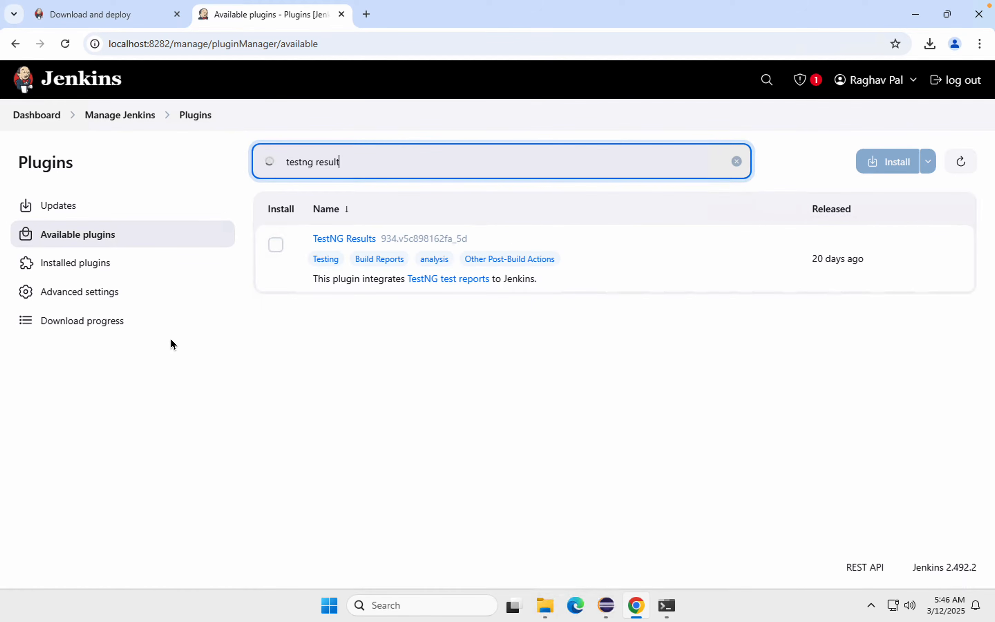
{"action": "left_click", "coordinate": [277, 246]}
{"action": "left_click", "coordinate": [892, 173]}
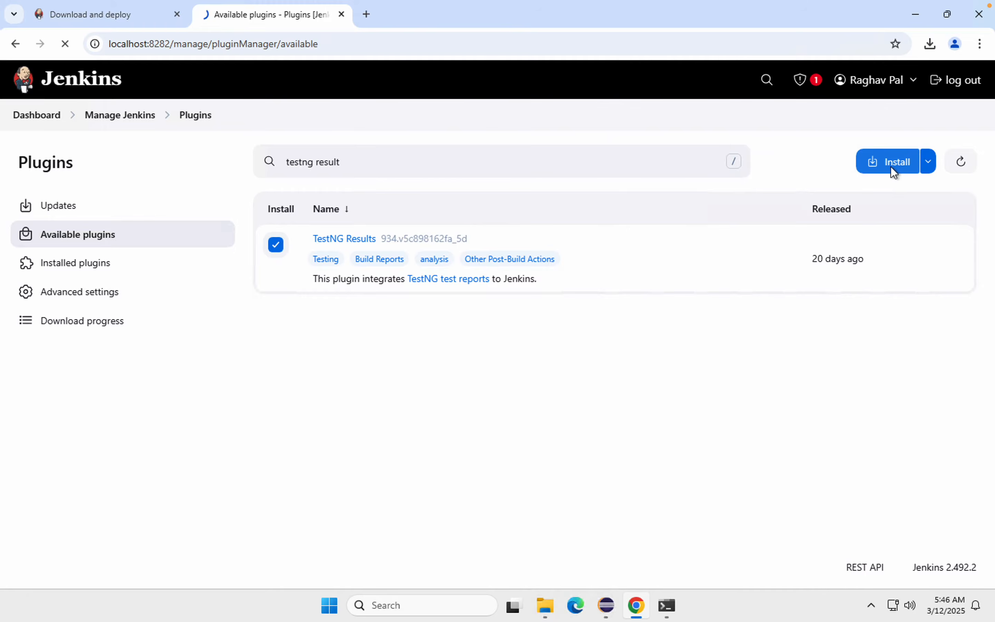
{"action": "scroll", "coordinate": [478, 474], "scroll_direction": "down", "scroll_amount": 20}
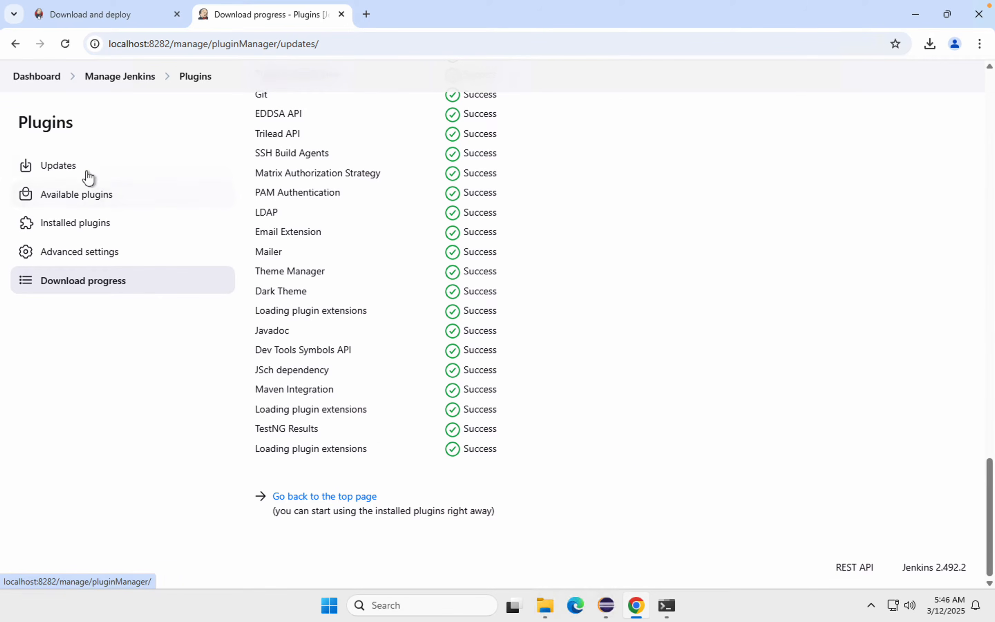
Step: Recheck the installed plugins by searching for maven and testng after the two installations
{"action": "left_click", "coordinate": [65, 233]}
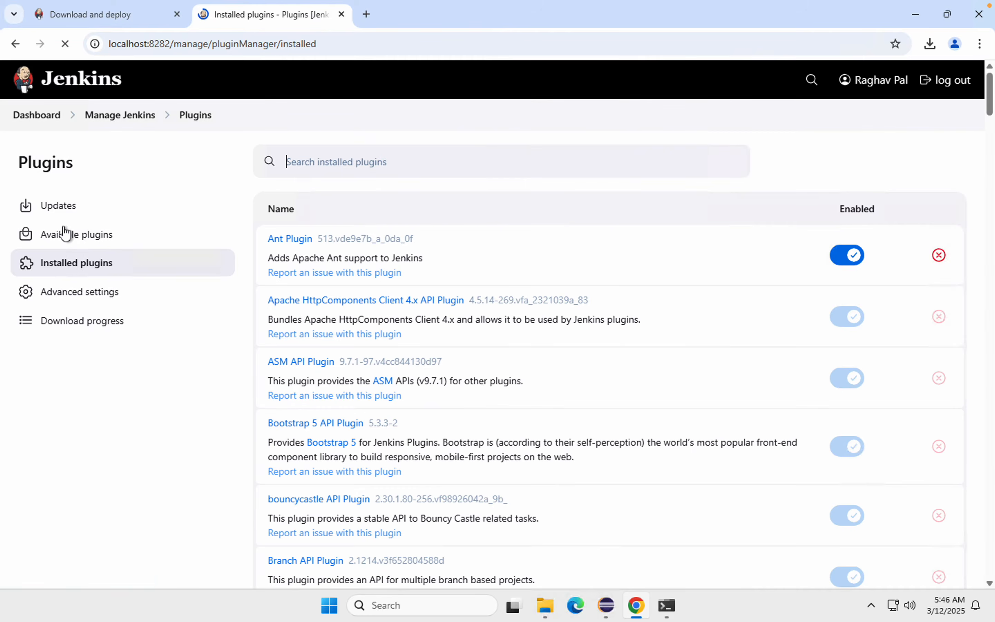
{"action": "type", "text": "maven"}
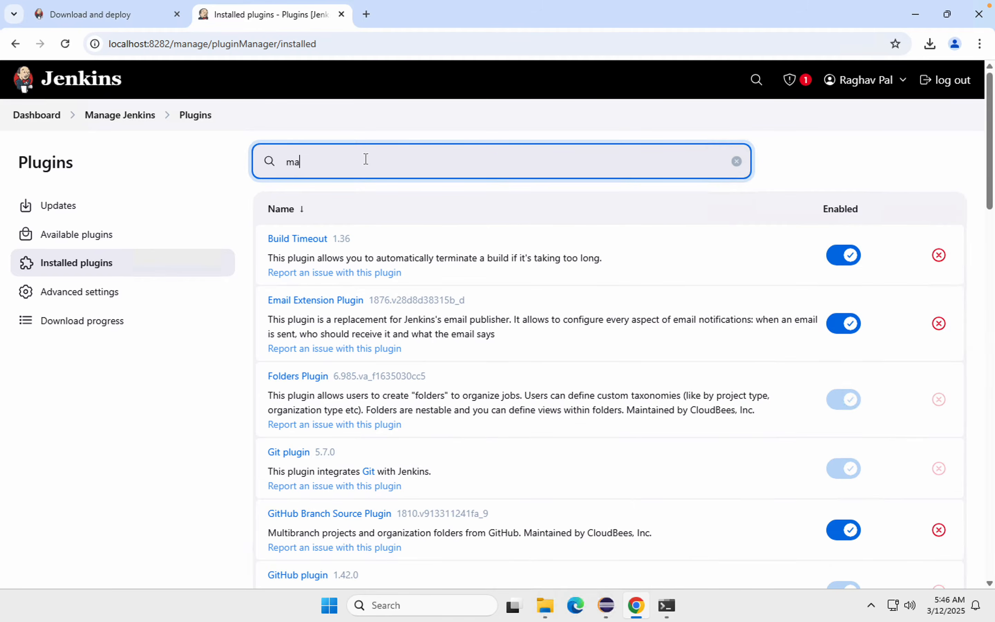
{"action": "key", "text": "BackSpace"}
{"action": "key", "text": "BackSpace"}
{"action": "key", "text": "BackSpace"}
{"action": "key", "text": "BackSpace"}
{"action": "key", "text": "BackSpace"}
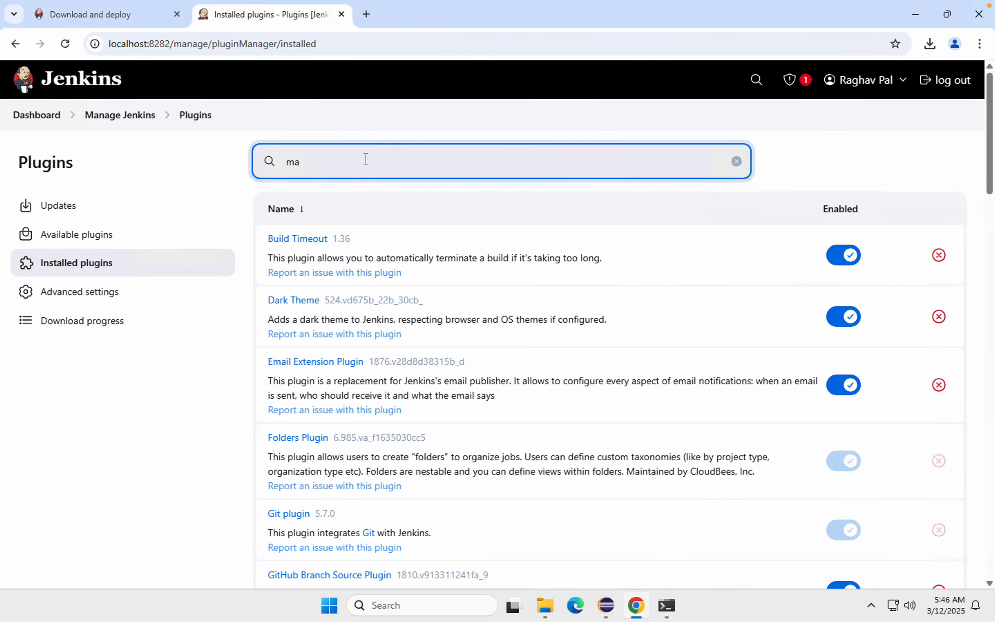
{"action": "type", "text": "testng"}
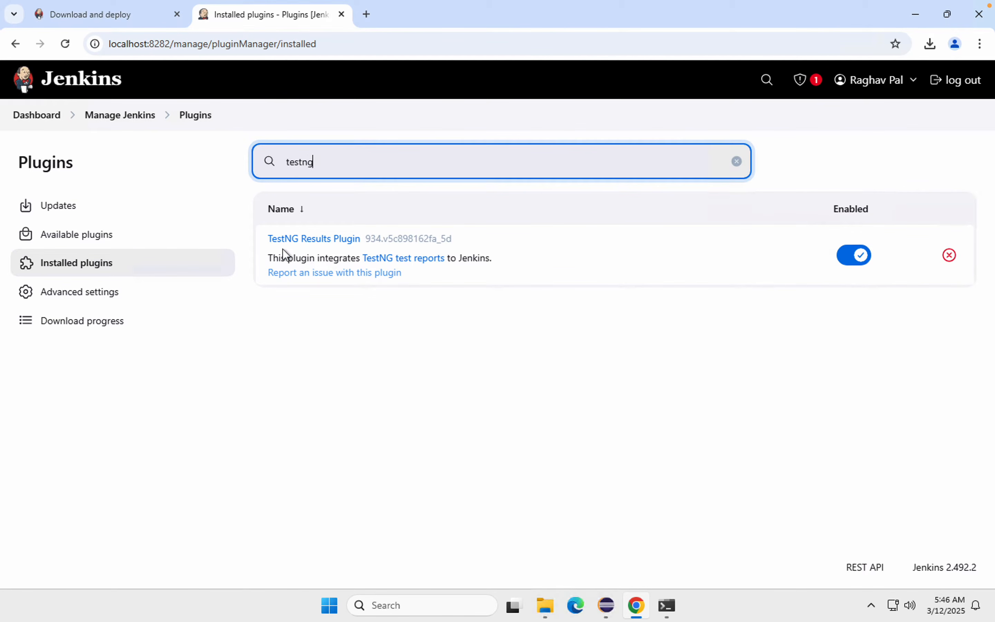
Step: Return to the dashboard and open the Tools configuration under Manage Jenkins
{"action": "left_click", "coordinate": [43, 116]}
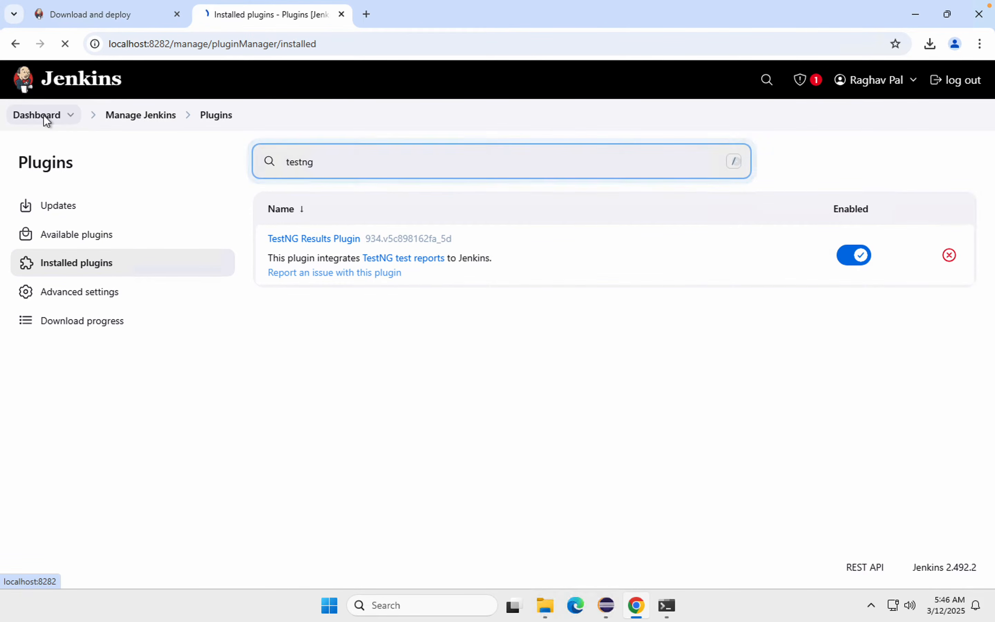
{"action": "key", "text": "ctrl+Left"}
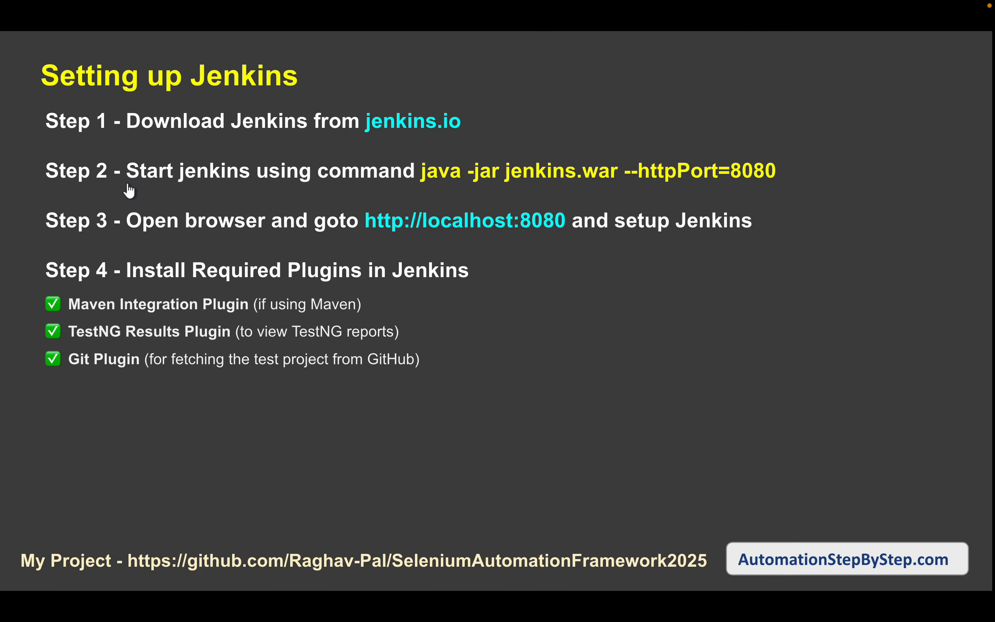
{"action": "left_click", "coordinate": [502, 293]}
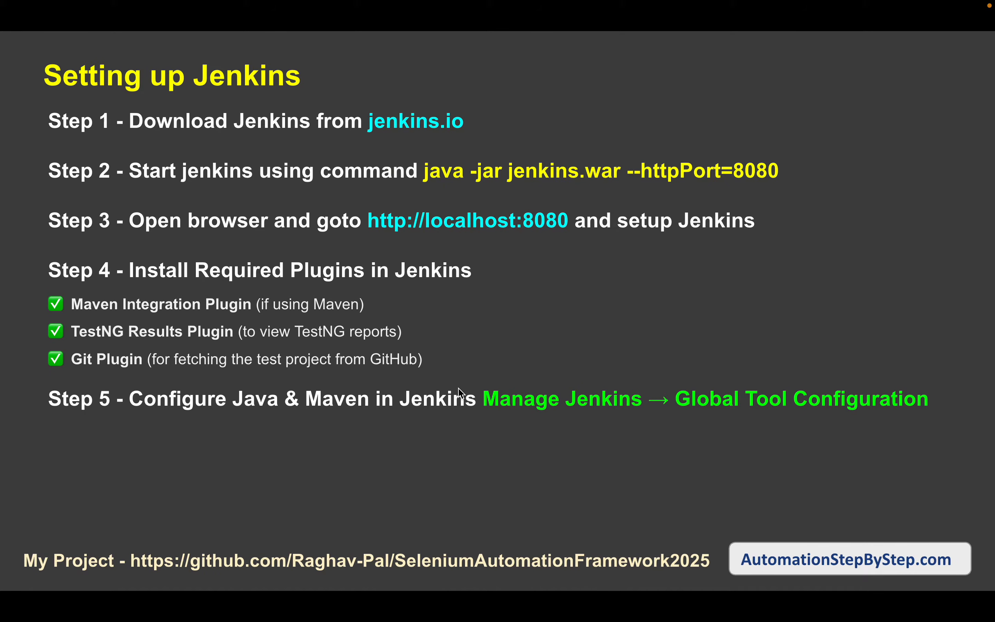
{"action": "left_click_drag", "start_coordinate": [483, 381], "coordinate": [952, 418]}
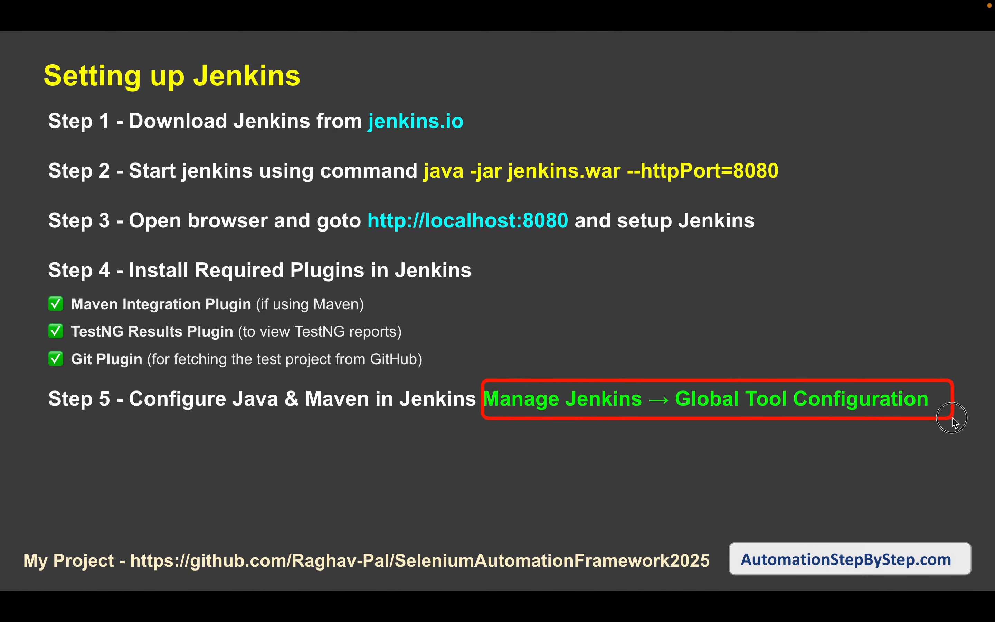
{"action": "key", "text": "ctrl+Right"}
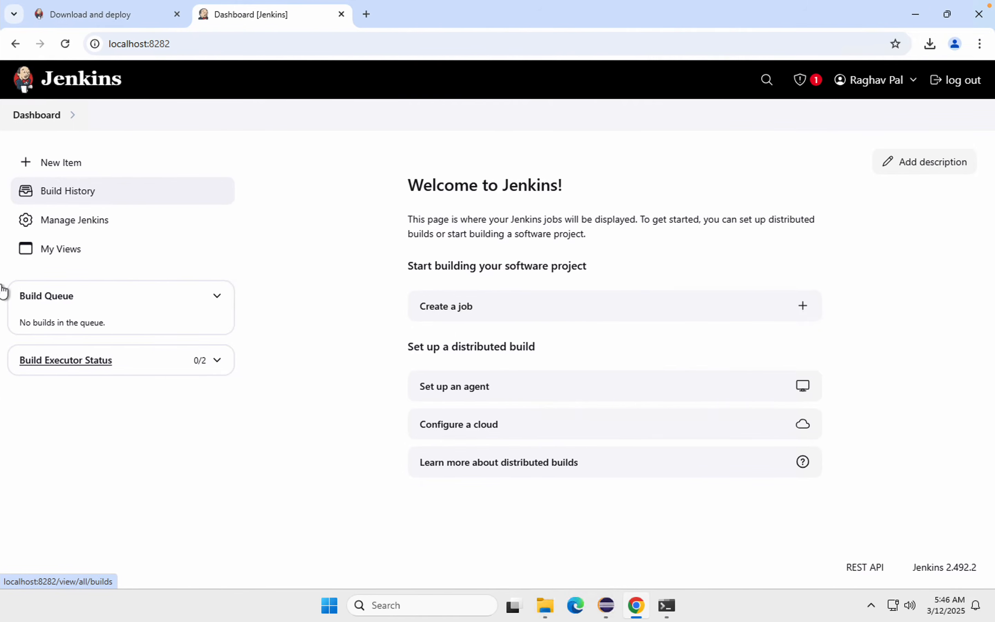
{"action": "left_click", "coordinate": [79, 227]}
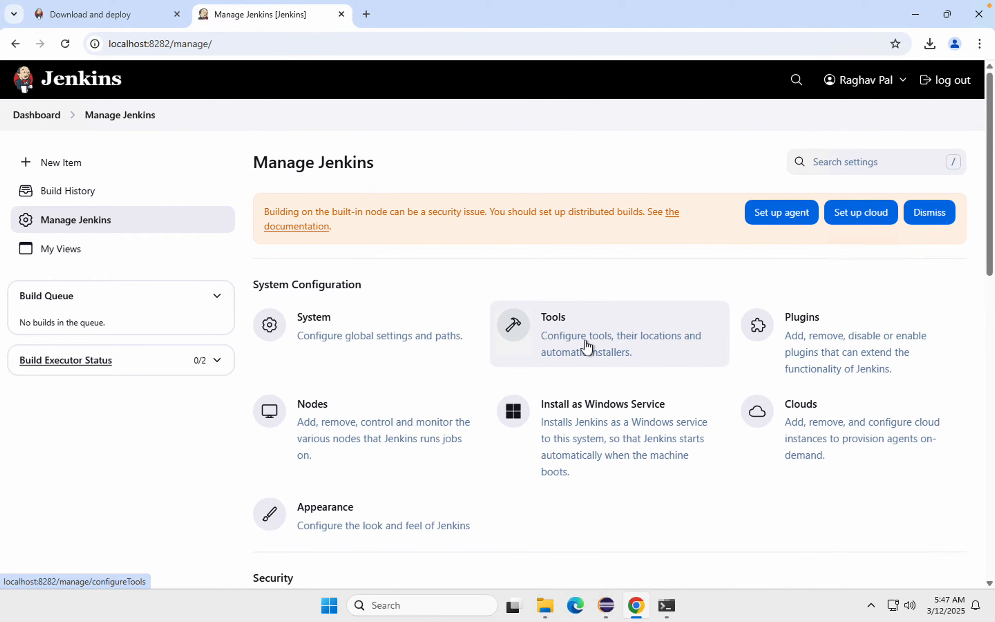
{"action": "key", "text": "ctrl+Left"}
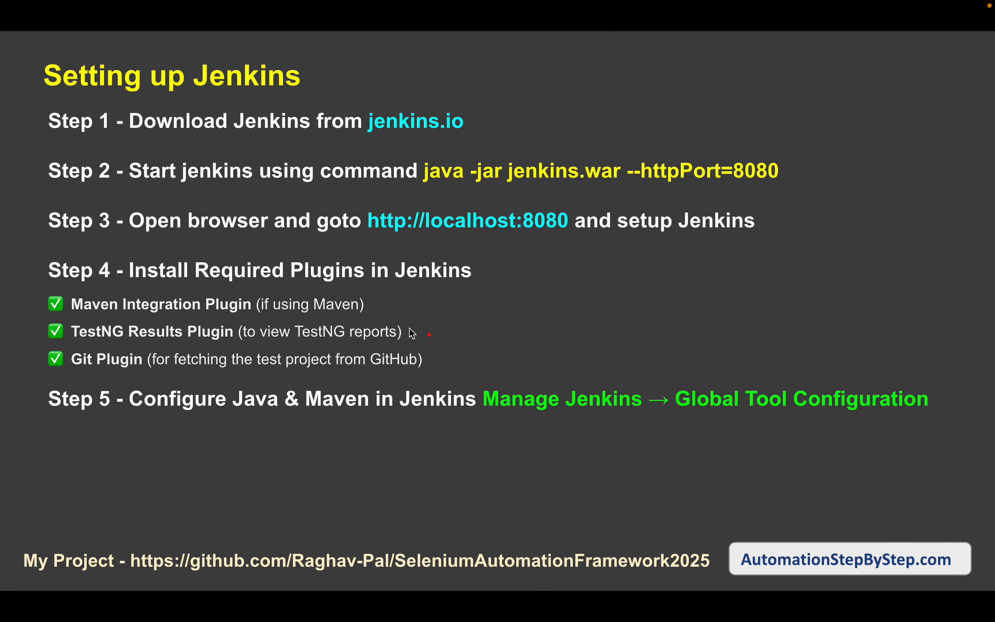
{"action": "mouse_move", "coordinate": [671, 382]}
{"action": "left_mouse_down"}
{"action": "mouse_move", "coordinate": [990, 417]}
{"action": "mouse_move", "coordinate": [938, 414]}
{"action": "left_mouse_up"}
{"action": "key", "text": "ctrl+Right"}
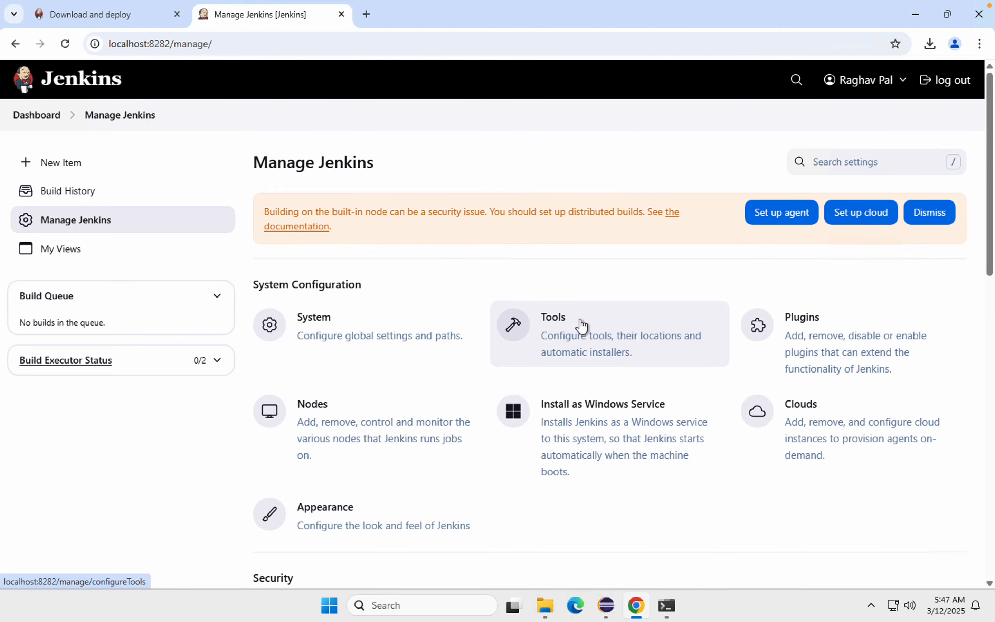
{"action": "left_click", "coordinate": [583, 350]}
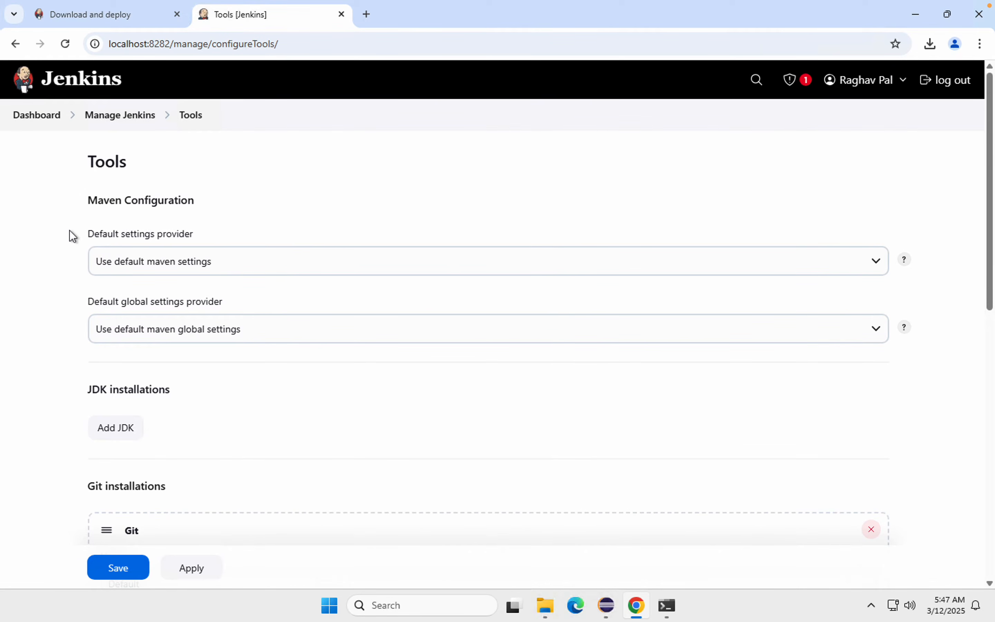
Step: Look through the tool sections on the page and add a new JDK installation entry
{"action": "scroll", "coordinate": [69, 230], "scroll_direction": "down", "scroll_amount": 3}
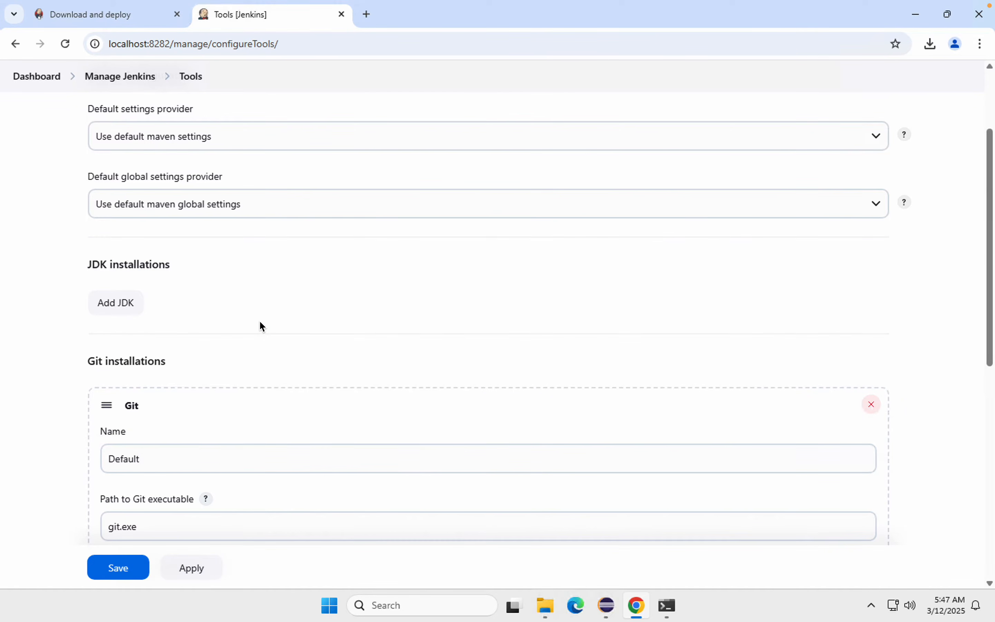
{"action": "scroll", "coordinate": [260, 325], "scroll_direction": "down", "scroll_amount": 5}
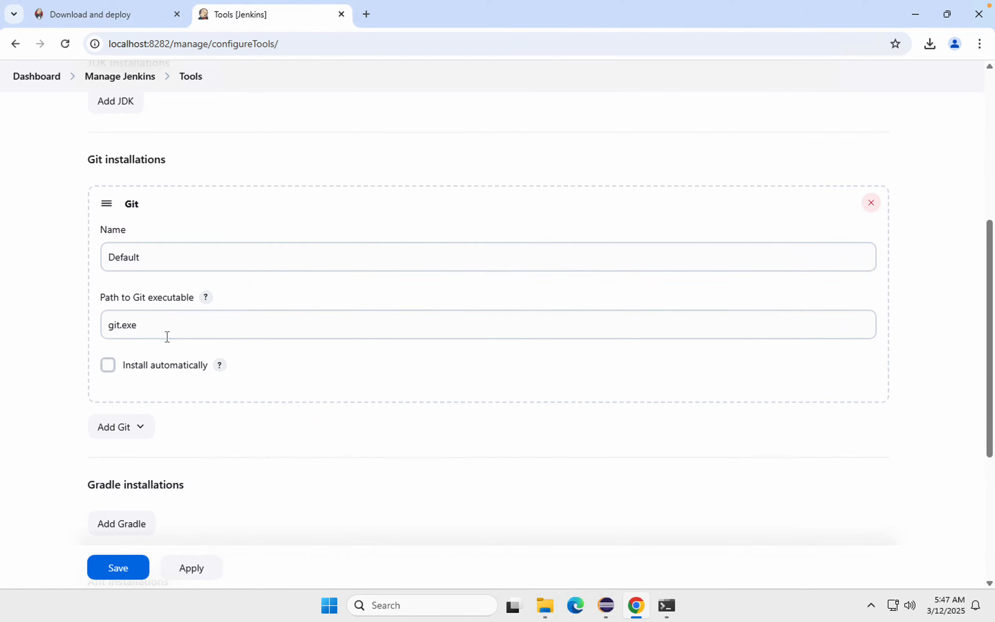
{"action": "scroll", "coordinate": [166, 337], "scroll_direction": "down", "scroll_amount": 6}
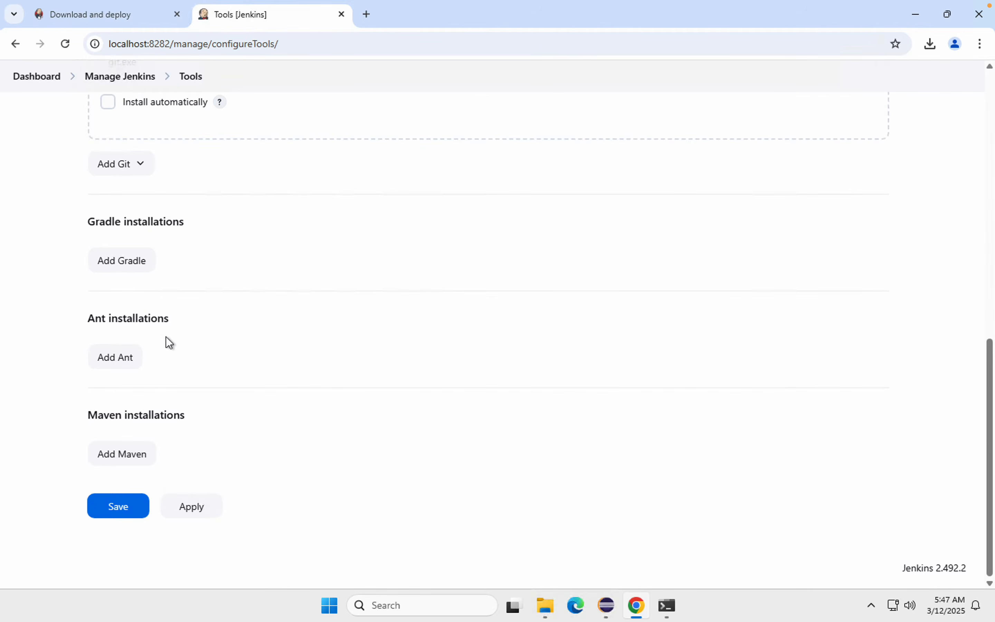
{"action": "scroll", "coordinate": [166, 338], "scroll_direction": "up", "scroll_amount": 10}
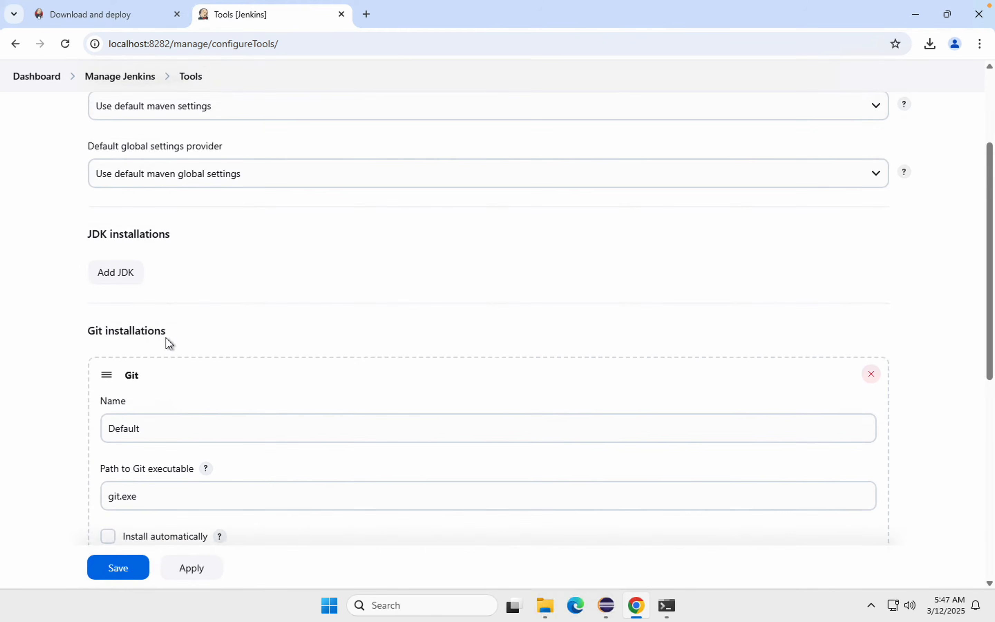
{"action": "left_click", "coordinate": [124, 274]}
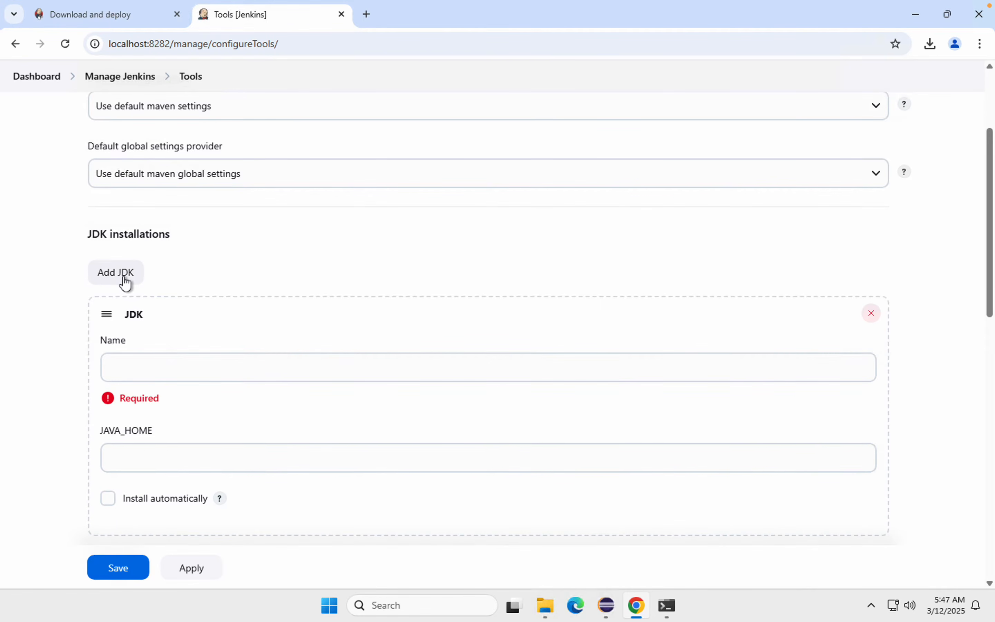
{"action": "left_click", "coordinate": [140, 364]}
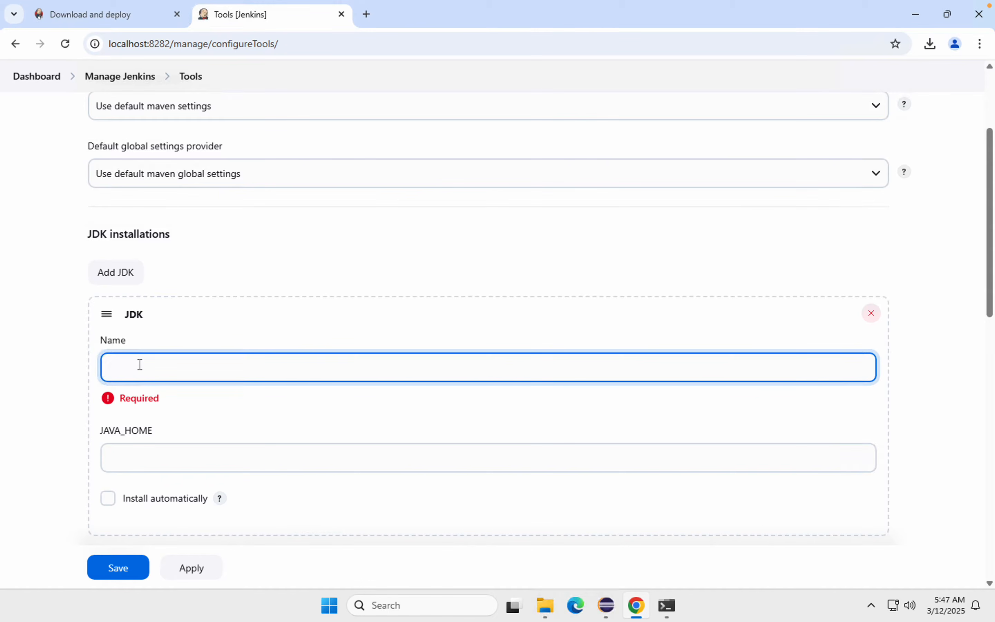
Step: Name the JDK installation JDK-17, trying automatic installation and turning it back off
{"action": "scroll", "coordinate": [115, 479], "scroll_direction": "down", "scroll_amount": 1}
{"action": "left_click", "coordinate": [108, 444]}
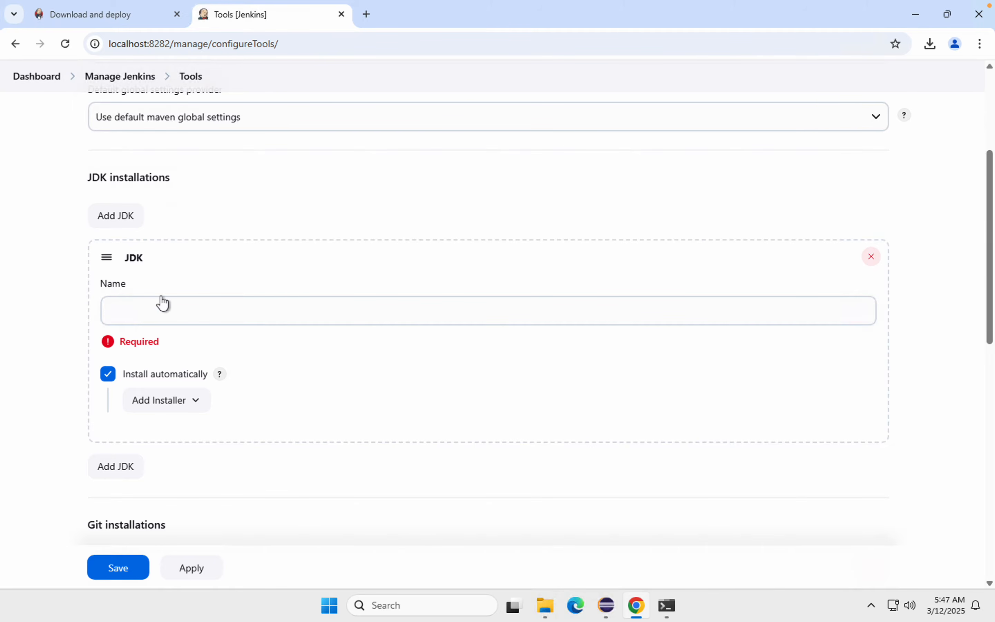
{"action": "left_click", "coordinate": [152, 309]}
{"action": "type", "text": "JD"}
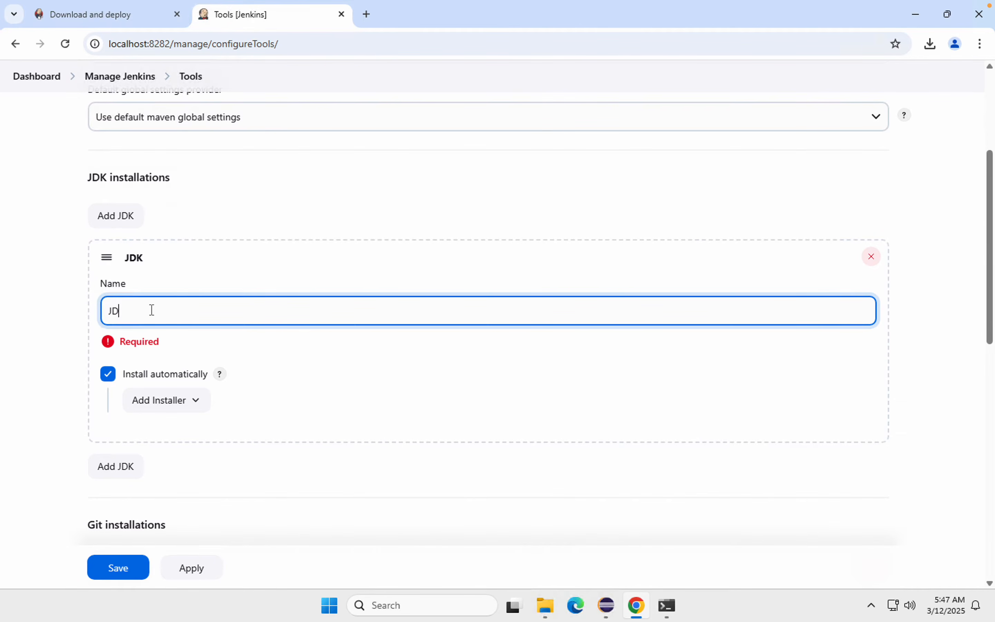
{"action": "type", "text": "K-17"}
{"action": "left_click", "coordinate": [104, 378]}
{"action": "left_click", "coordinate": [108, 352]}
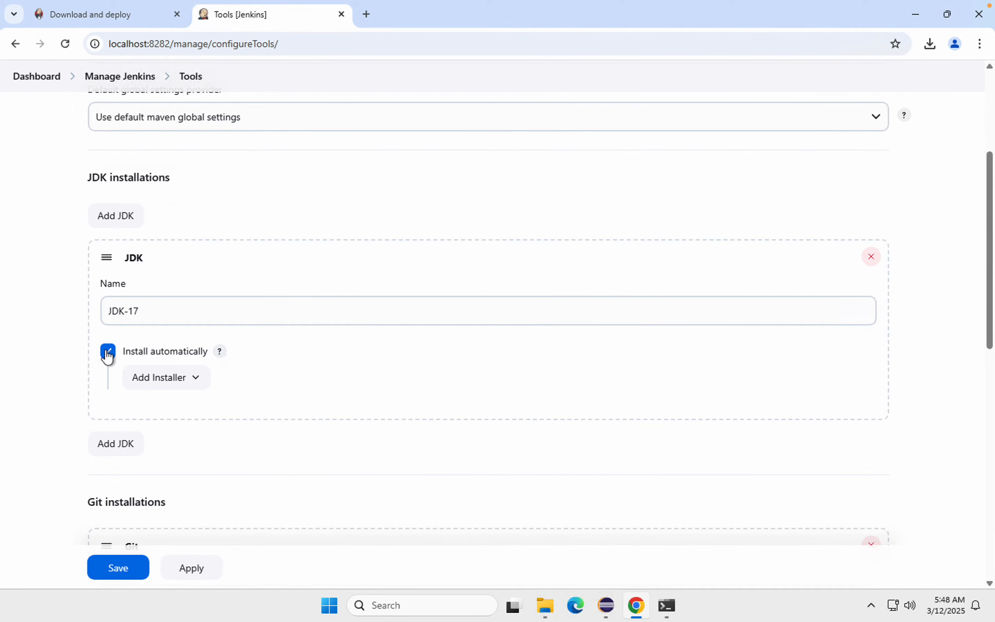
Step: Switch to File Explorer, open D:\Tools\java\jdk-17.0.14 and copy the folder's path for JAVA_HOME
{"action": "left_click", "coordinate": [121, 384]}
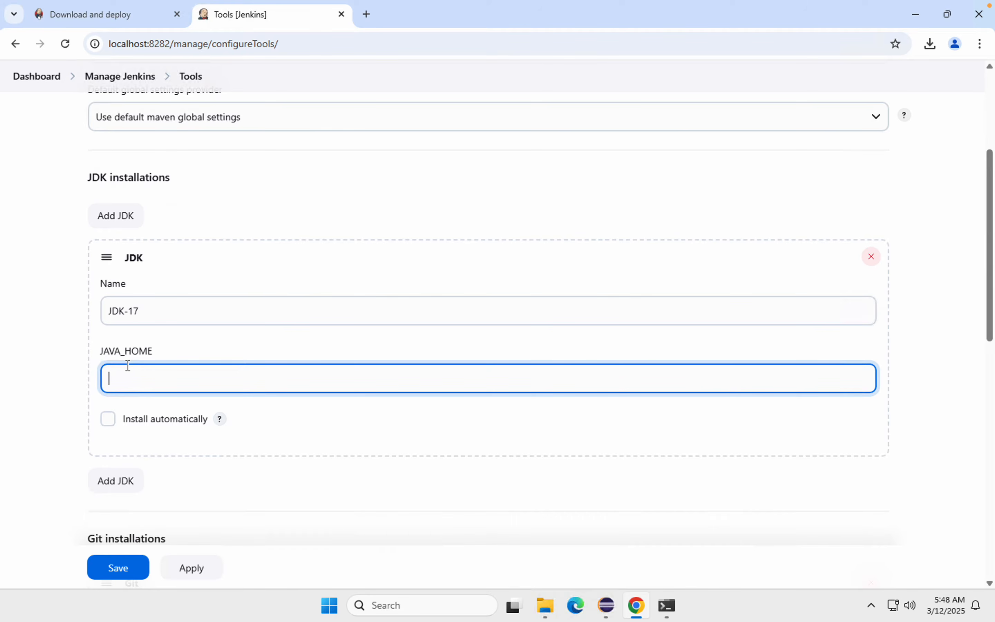
{"action": "left_click", "coordinate": [546, 614]}
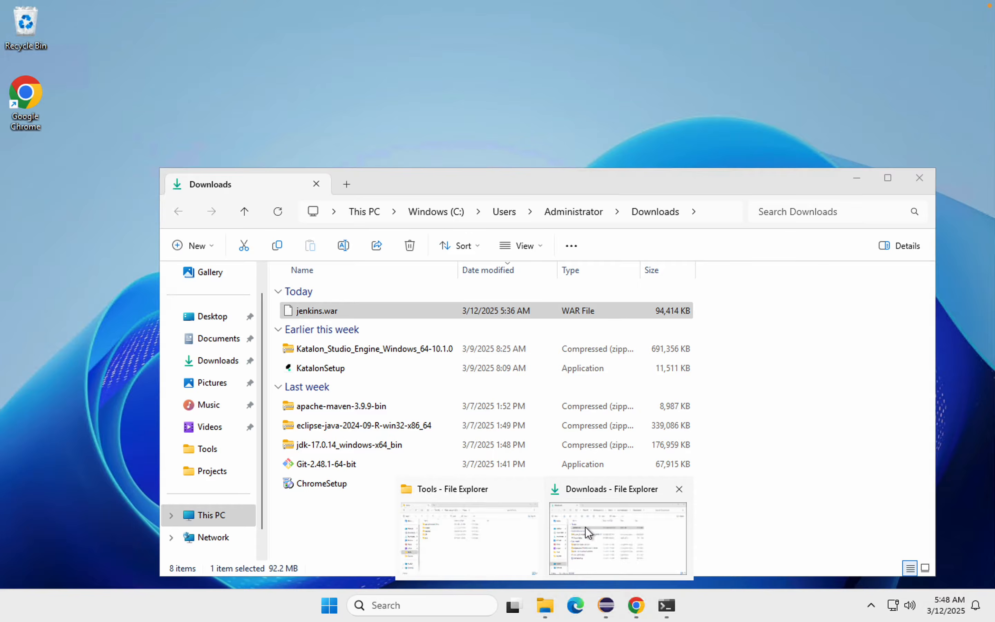
{"action": "left_click", "coordinate": [488, 531]}
{"action": "double_click", "coordinate": [276, 351]}
{"action": "double_click", "coordinate": [290, 274]}
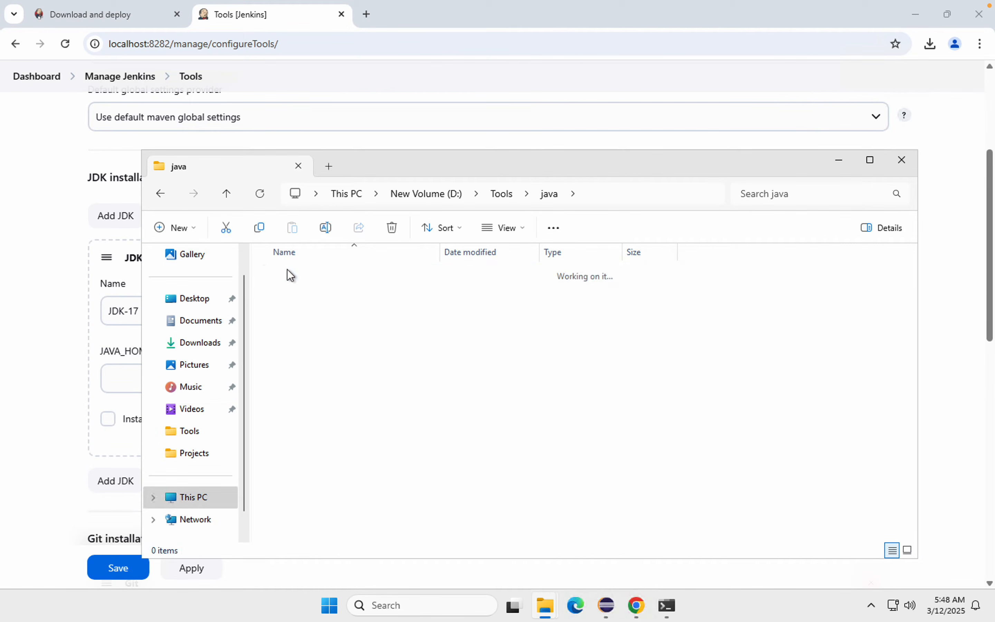
{"action": "left_click", "coordinate": [674, 194]}
{"action": "key", "text": "ctrl+c"}
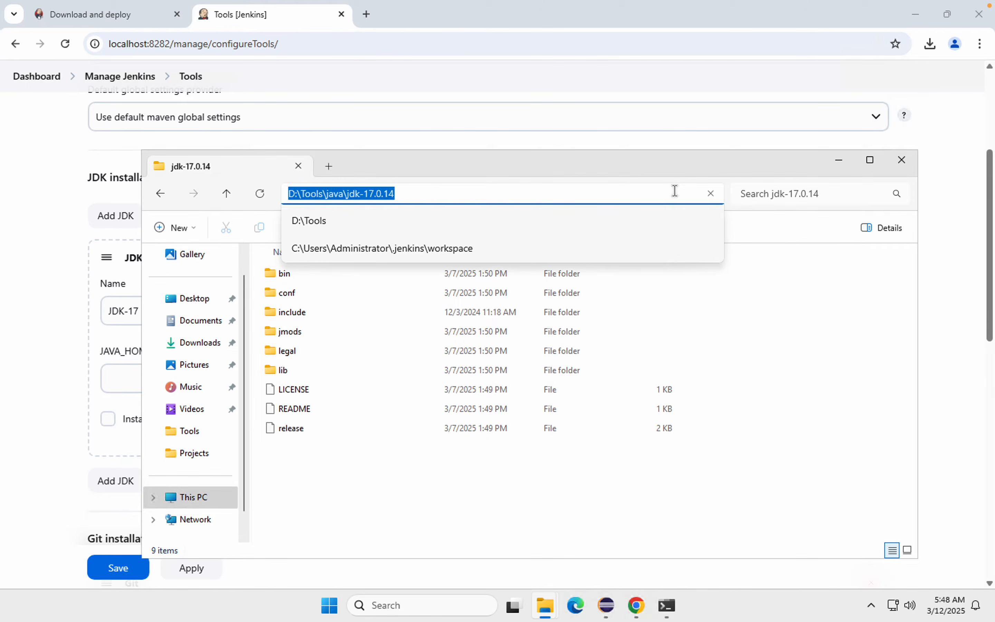
Step: Back in Jenkins, set JAVA_HOME of JDK-17 to D:\Tools\java\jdk-17.0.14
{"action": "left_click", "coordinate": [28, 267]}
{"action": "left_click", "coordinate": [170, 375]}
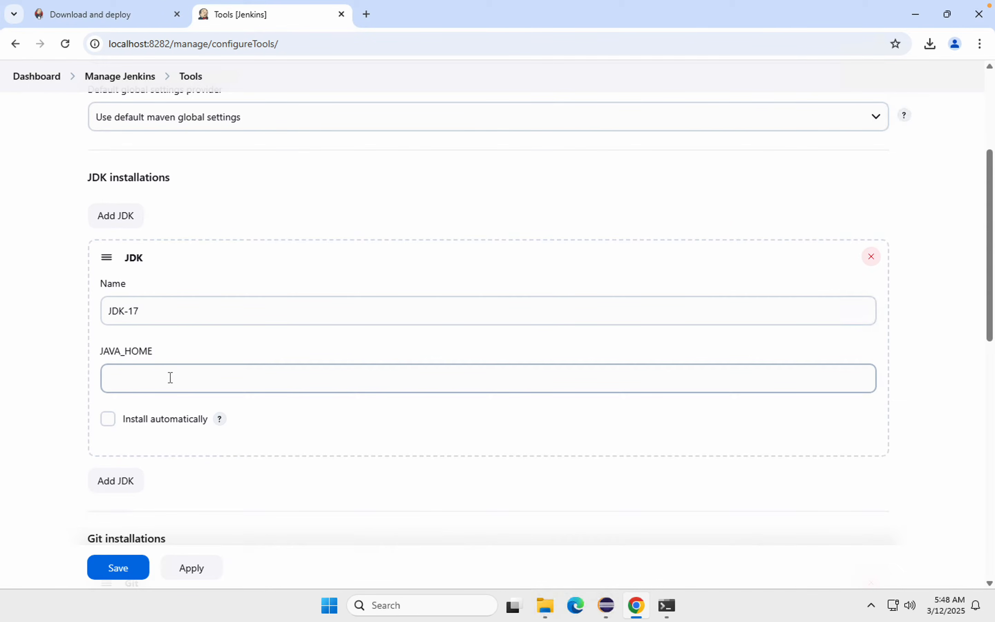
{"action": "left_click", "coordinate": [163, 381]}
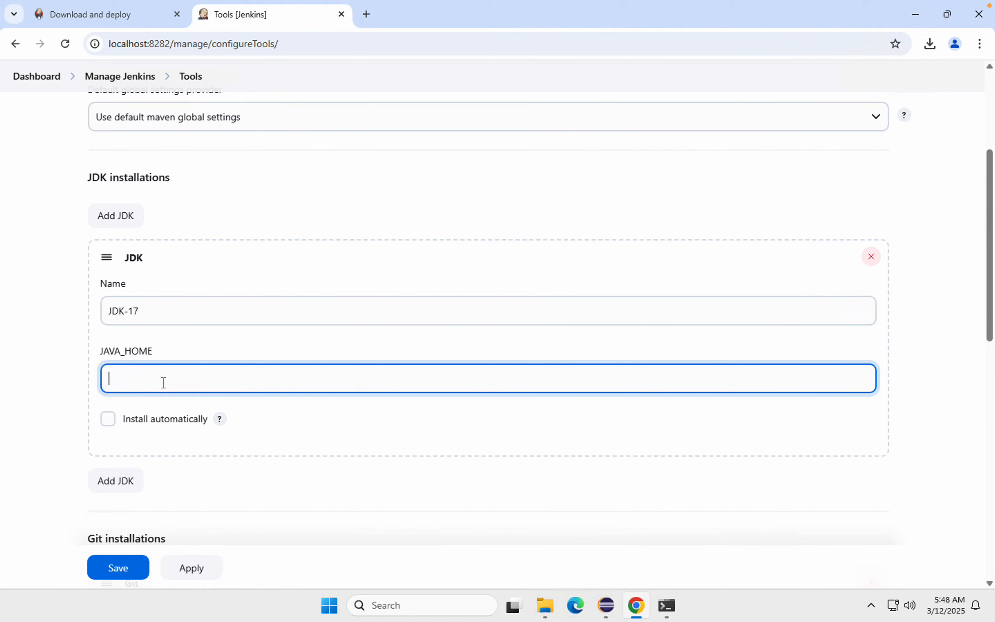
{"action": "key", "text": "ctrl+v"}
{"action": "left_click", "coordinate": [53, 415]}
Step: Add a new entry under Maven installations
{"action": "scroll", "coordinate": [54, 415], "scroll_direction": "down", "scroll_amount": 5}
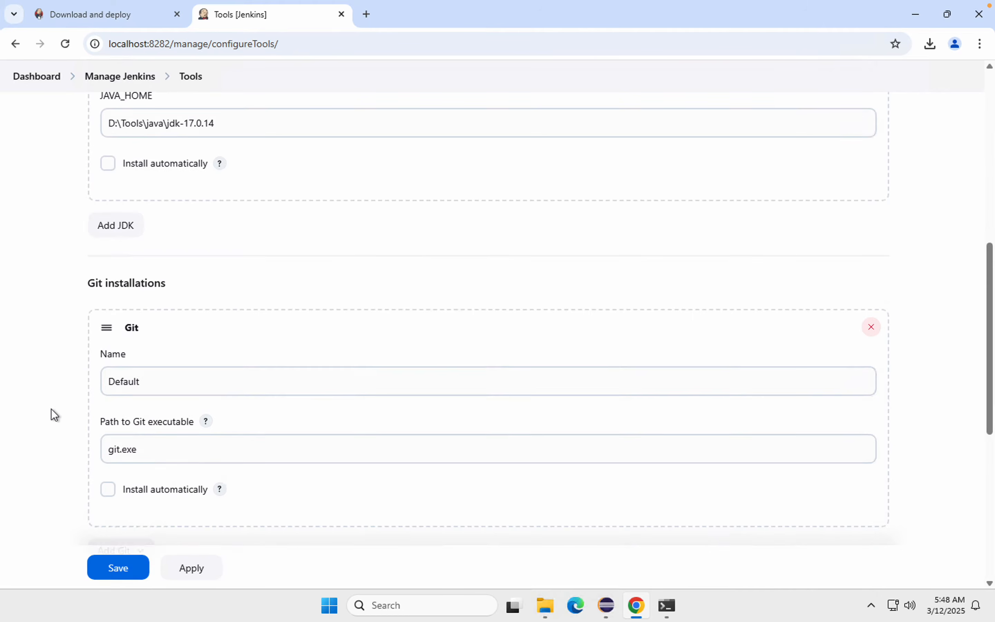
{"action": "scroll", "coordinate": [52, 413], "scroll_direction": "down", "scroll_amount": 6}
{"action": "left_click", "coordinate": [121, 454]}
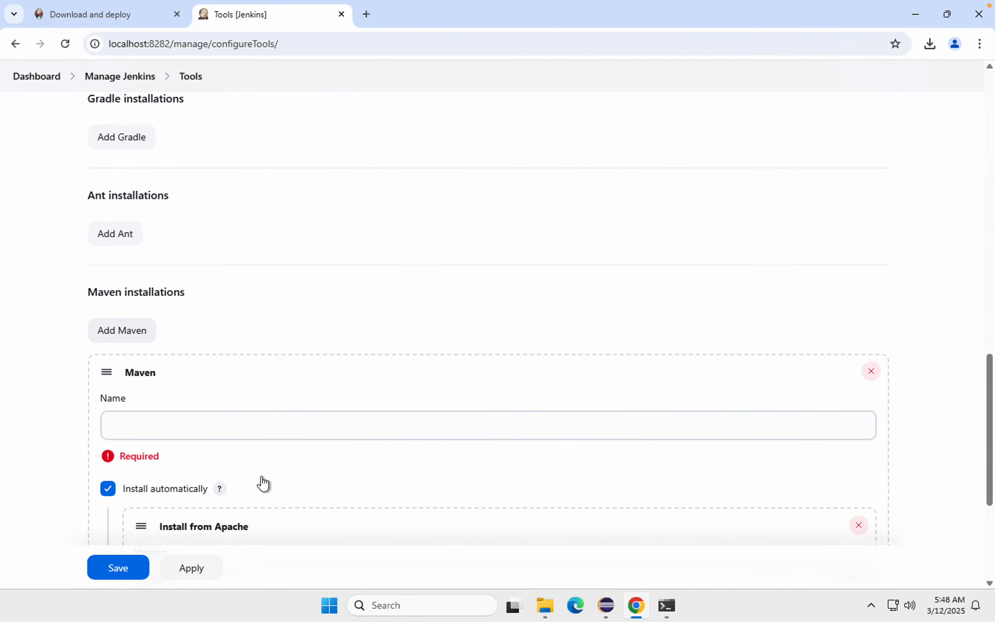
Step: Switch to File Explorer, open D:\Tools\apache-maven-3.9.9 and copy the folder's path for MAVEN_HOME
{"action": "mouse_move", "coordinate": [545, 612]}
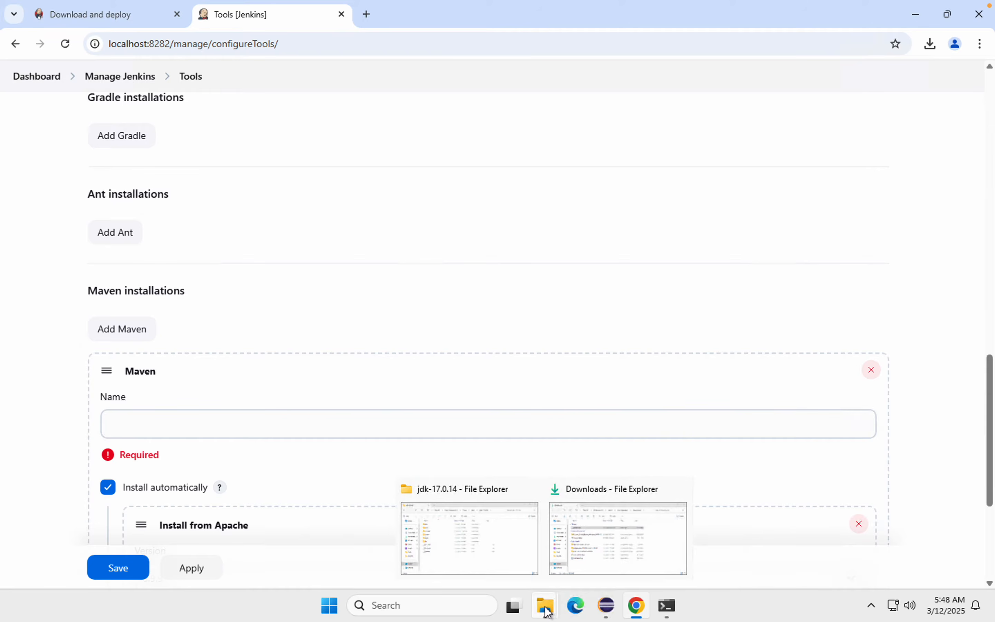
{"action": "left_click", "coordinate": [497, 554]}
{"action": "left_click", "coordinate": [411, 195]}
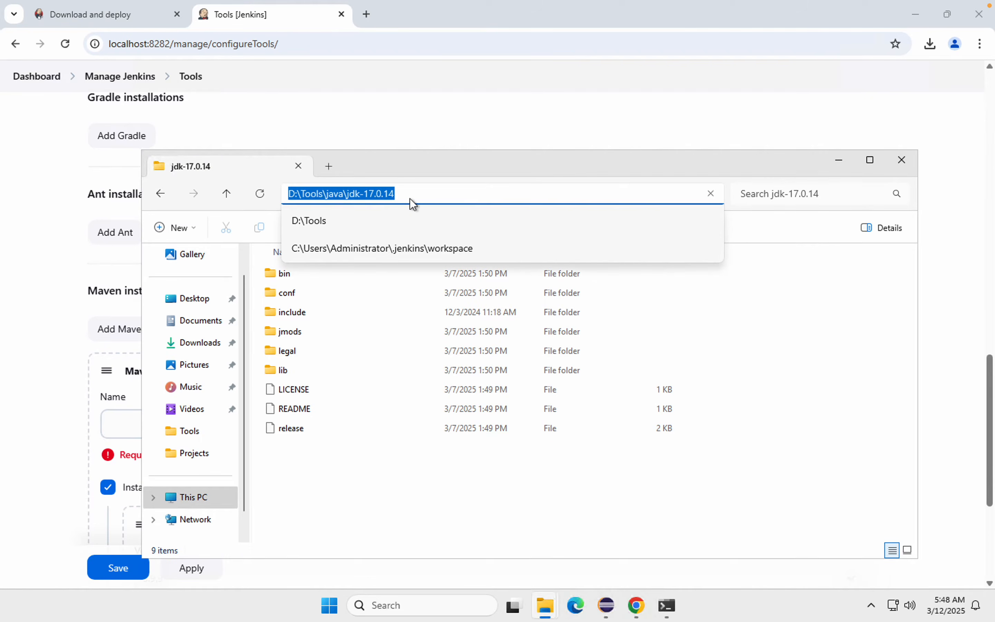
{"action": "left_click", "coordinate": [363, 517]}
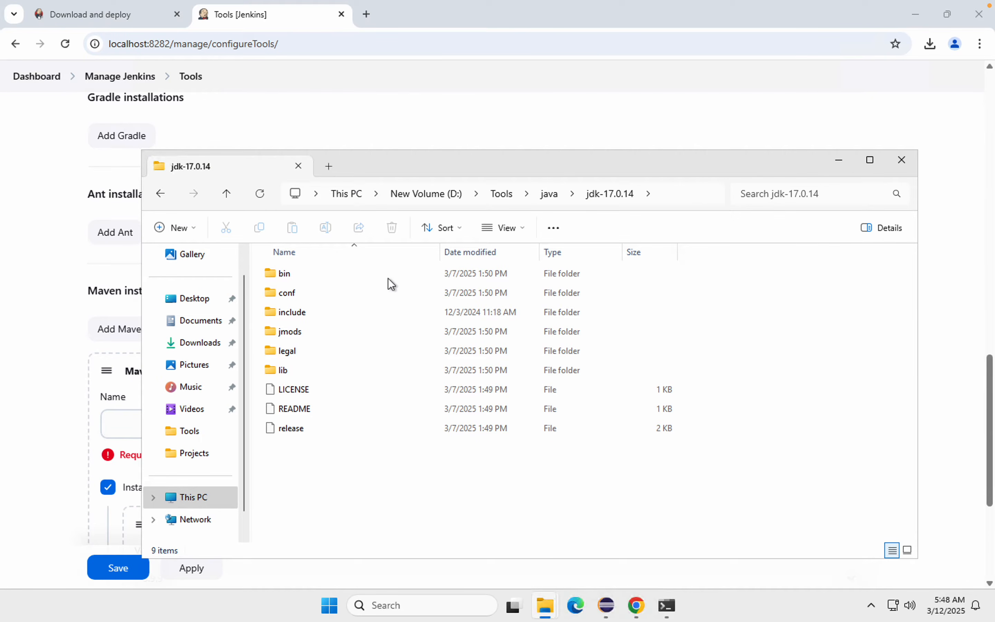
{"action": "left_click", "coordinate": [502, 194]}
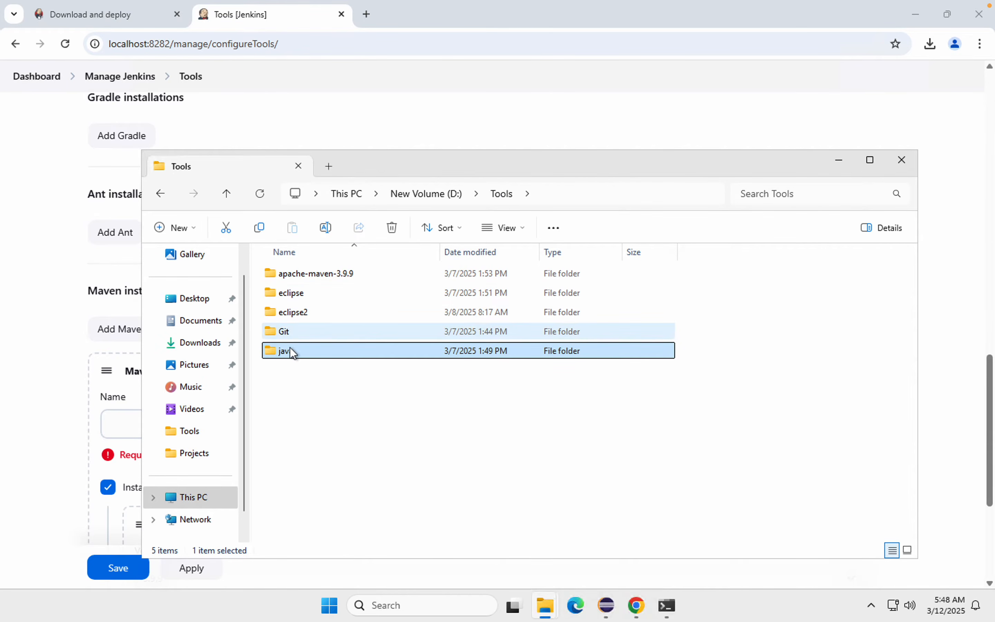
{"action": "double_click", "coordinate": [302, 274]}
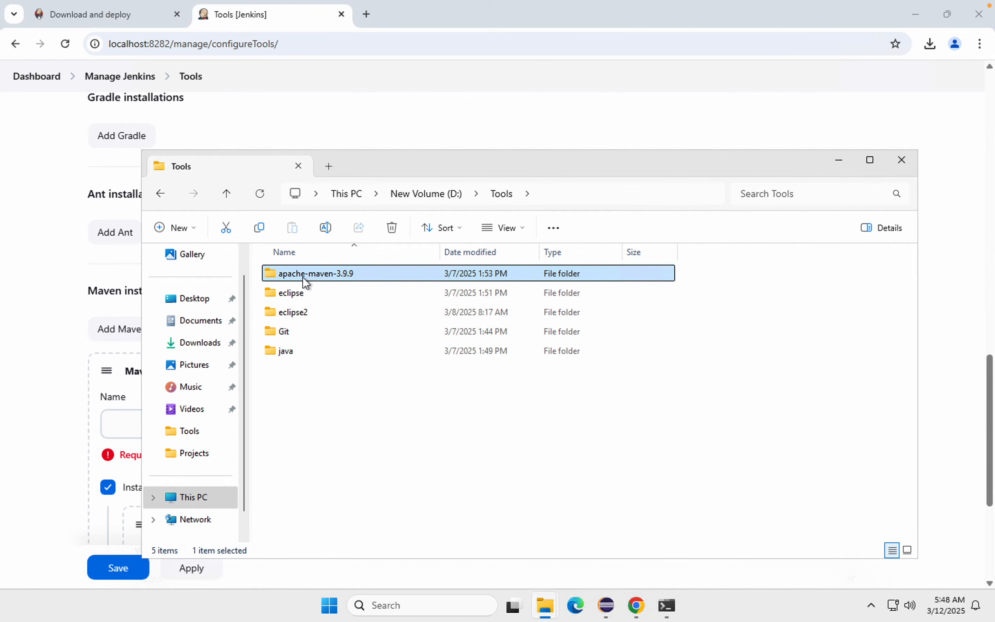
{"action": "left_click", "coordinate": [685, 193]}
{"action": "key", "text": "ctrl+c"}
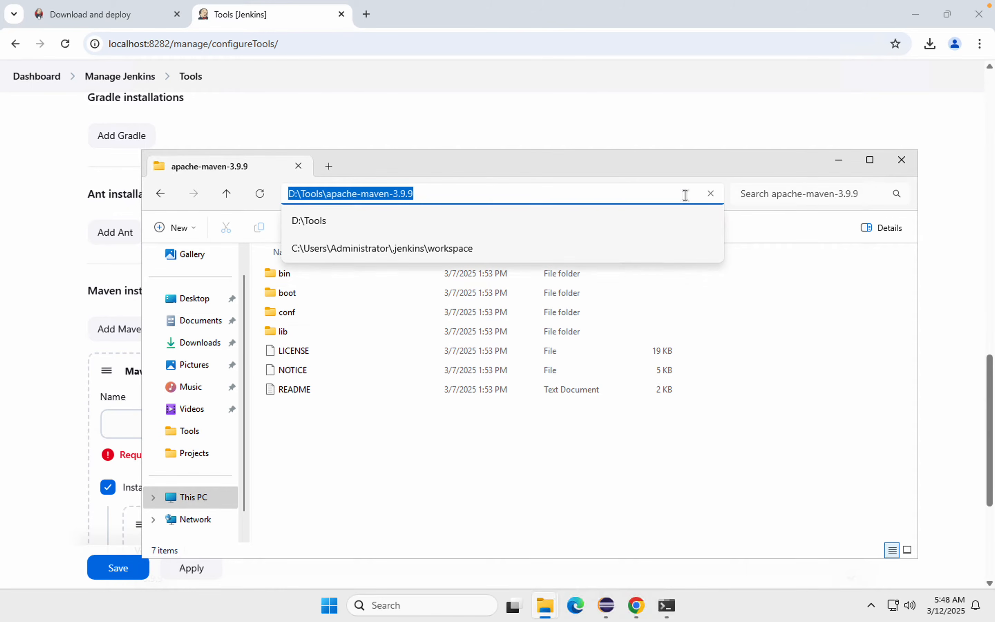
Step: Back in Jenkins, name the new Maven installation MAVEN-3.9.9
{"action": "left_click", "coordinate": [28, 436]}
{"action": "left_click", "coordinate": [169, 427]}
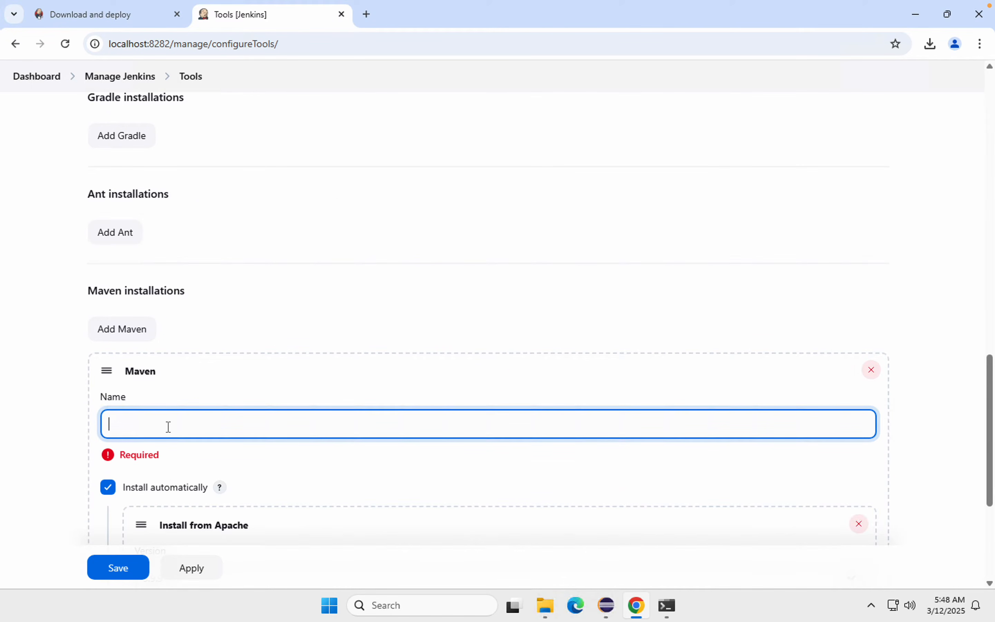
{"action": "type", "text": "MAVEN-3.9.9"}
{"action": "scroll", "coordinate": [168, 426], "scroll_direction": "down", "scroll_amount": 5}
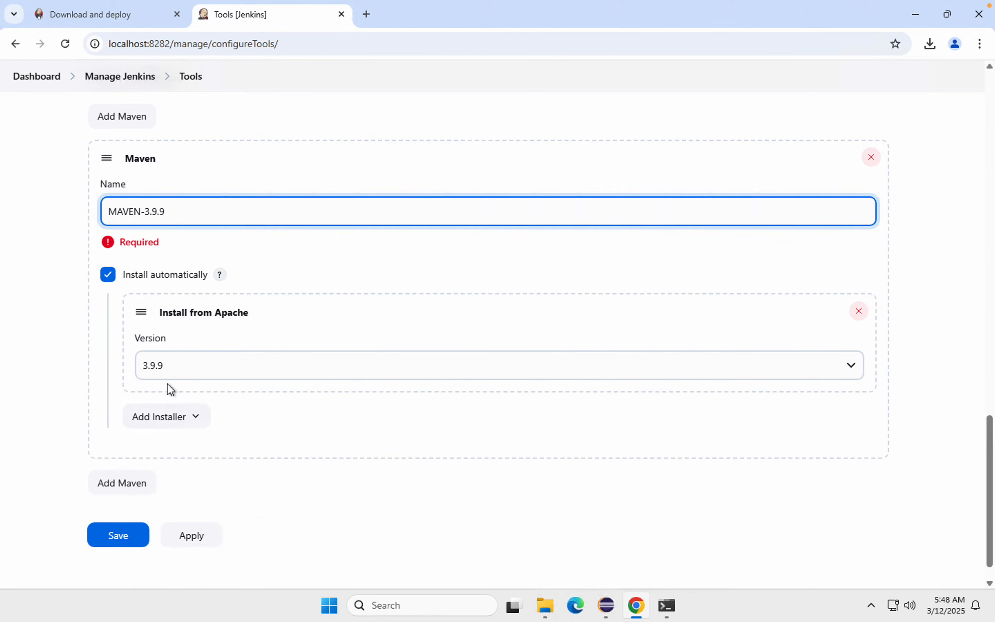
{"action": "left_click", "coordinate": [64, 344]}
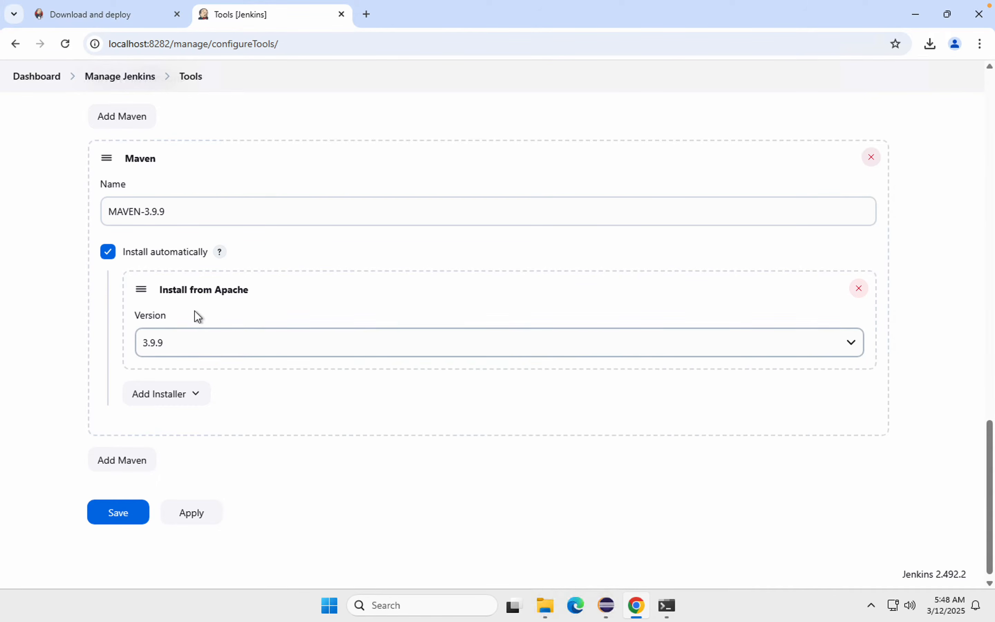
Step: Turn off automatic installation for MAVEN-3.9.9, set MAVEN_HOME to D:\Tools\apache-maven-3.9.9 and save the tool configuration
{"action": "left_click", "coordinate": [109, 255]}
{"action": "left_click", "coordinate": [135, 353]}
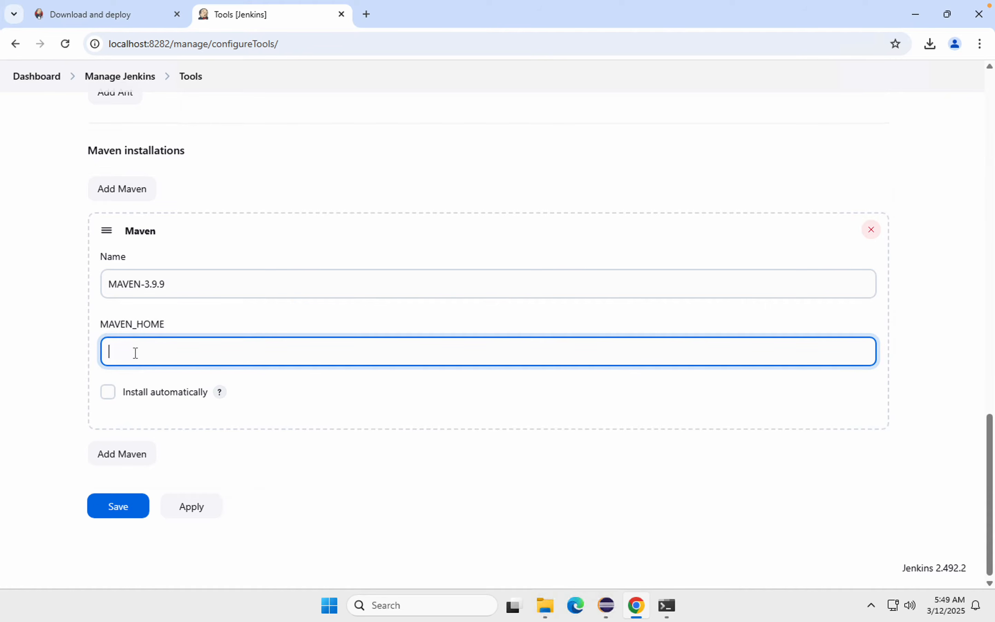
{"action": "key", "text": "ctrl+v"}
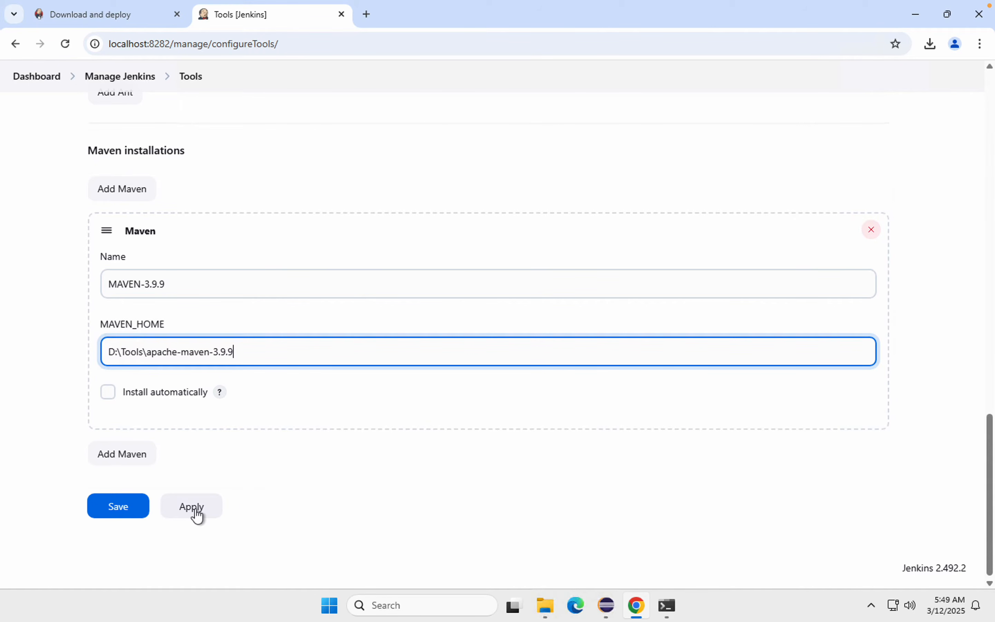
{"action": "left_click", "coordinate": [111, 513]}
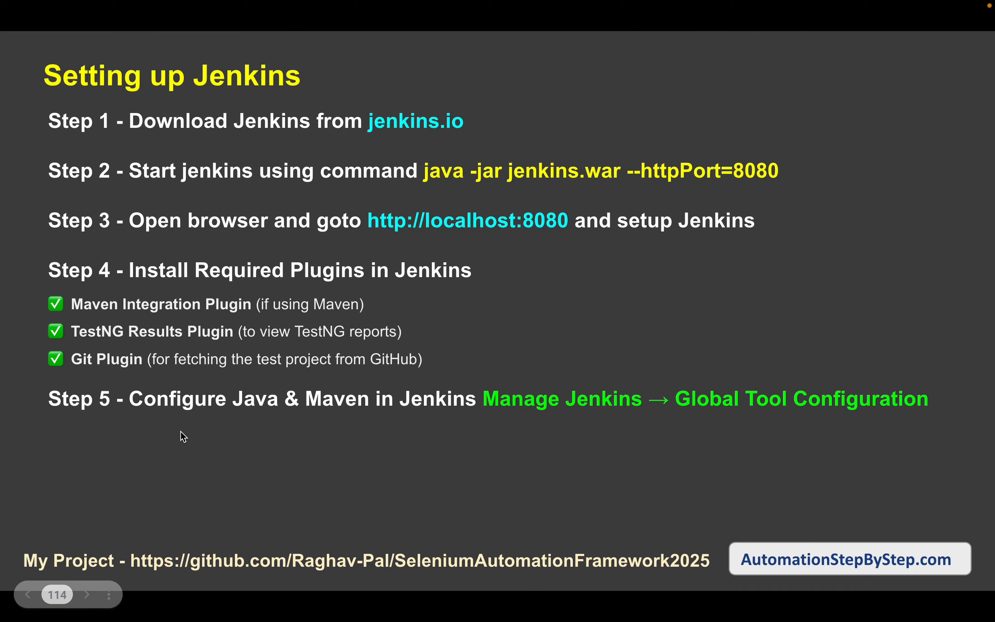
{"action": "key", "text": "Right"}
{"action": "key", "text": "Right"}
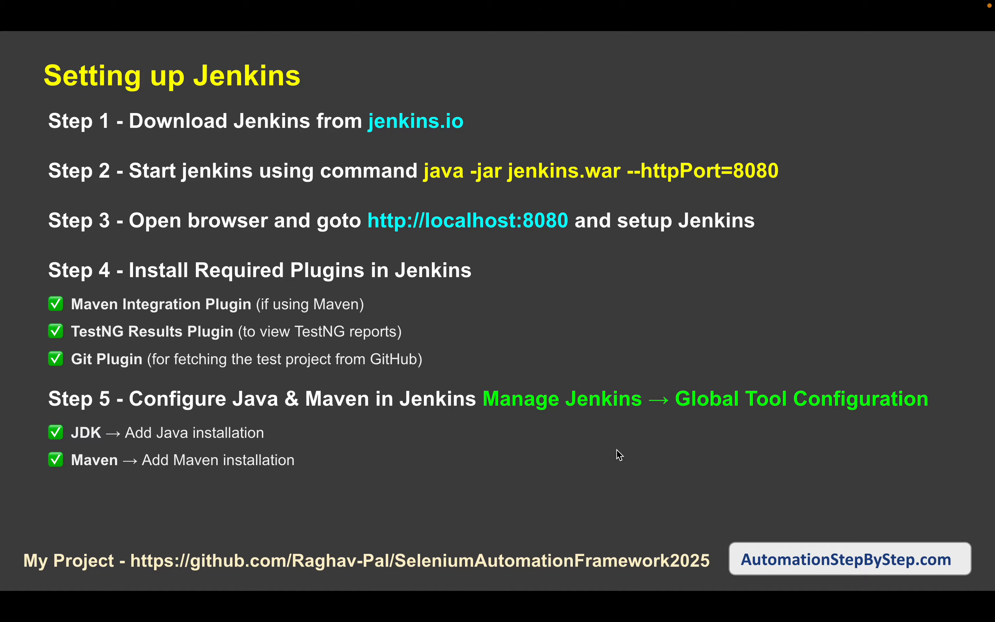
{"action": "key", "text": "Right"}
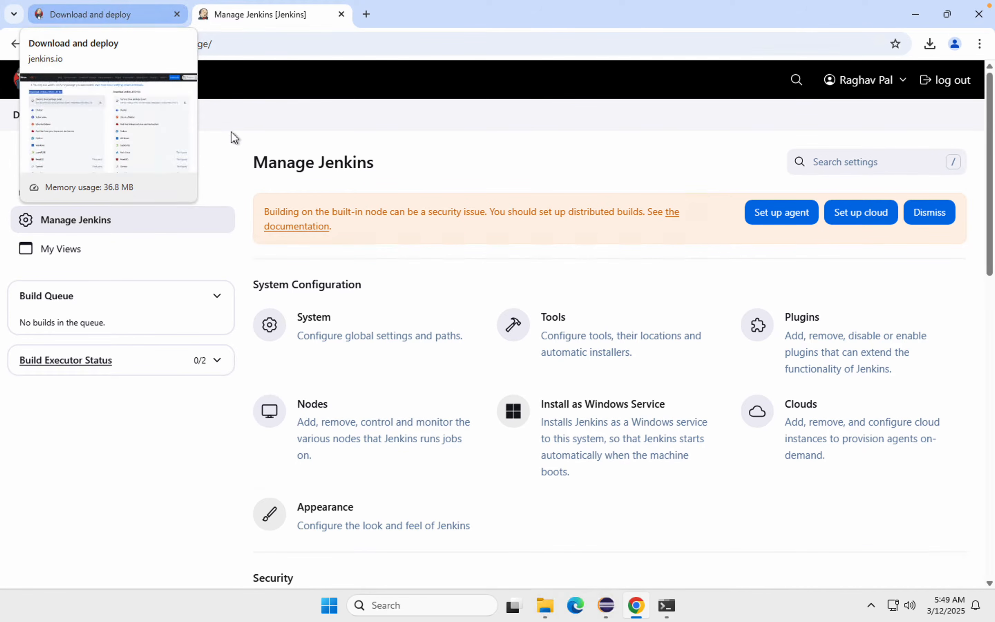
Step: Return to the Jenkins dashboard and start a new item of type Freestyle project
{"action": "left_click", "coordinate": [48, 117]}
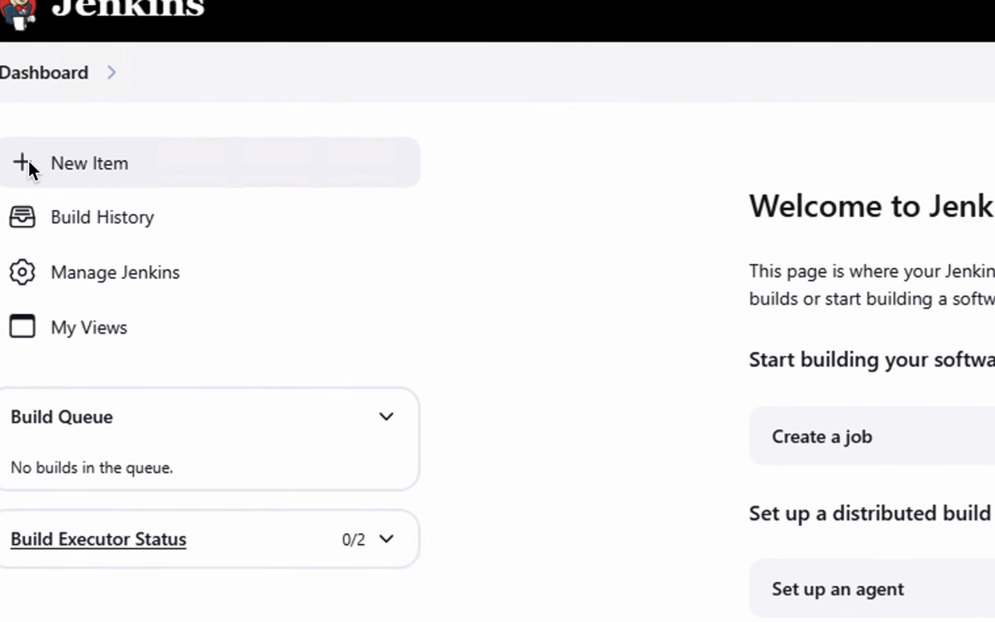
{"action": "left_click", "coordinate": [28, 160]}
{"action": "left_click_drag", "start_coordinate": [6, 139], "coordinate": [149, 186]}
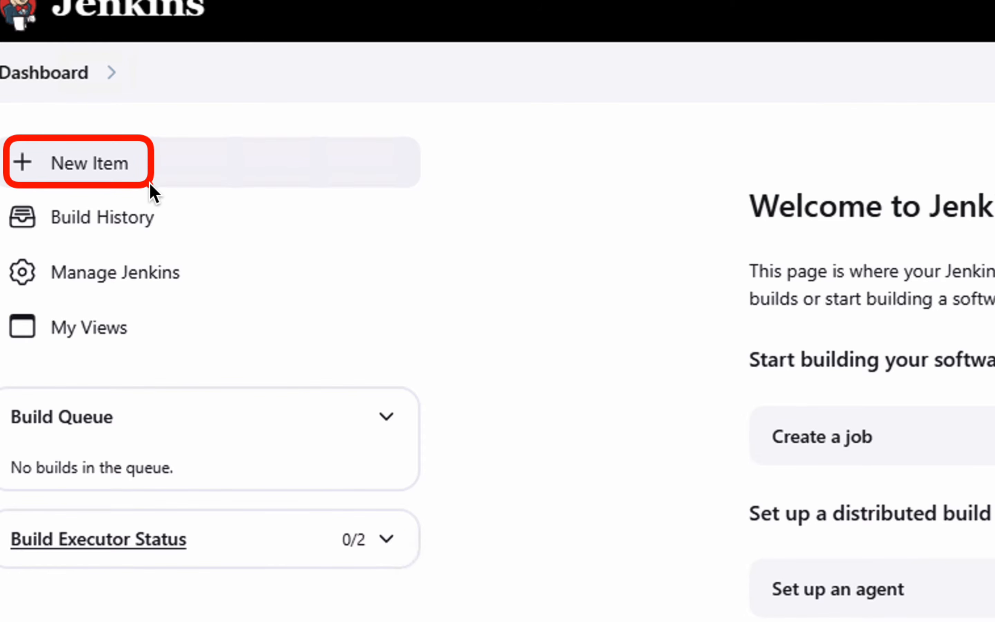
{"action": "key", "text": "Escape"}
{"action": "key", "text": "Escape"}
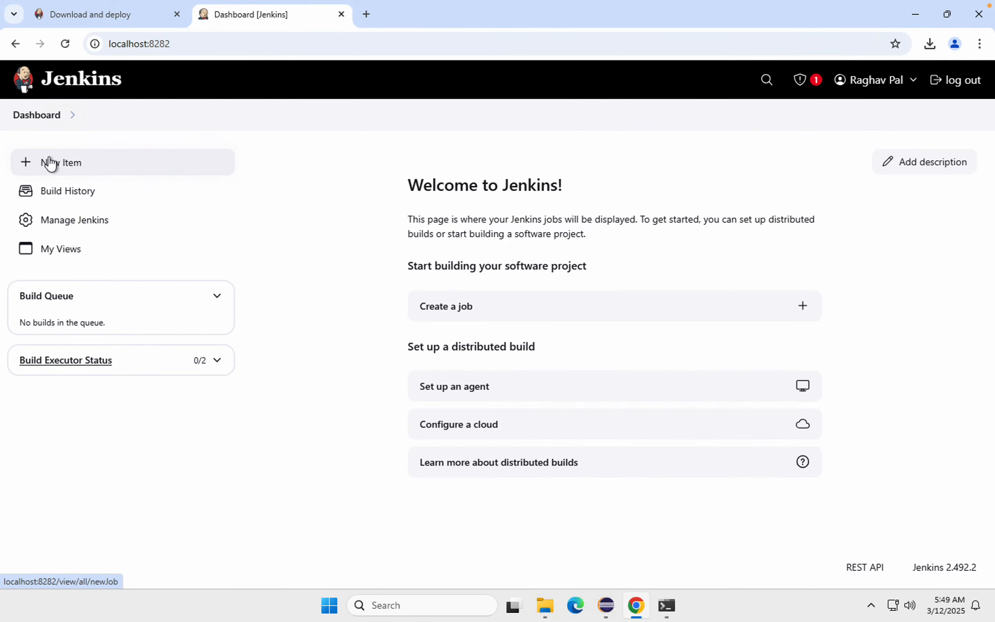
{"action": "left_click", "coordinate": [49, 163]}
{"action": "left_click", "coordinate": [291, 304]}
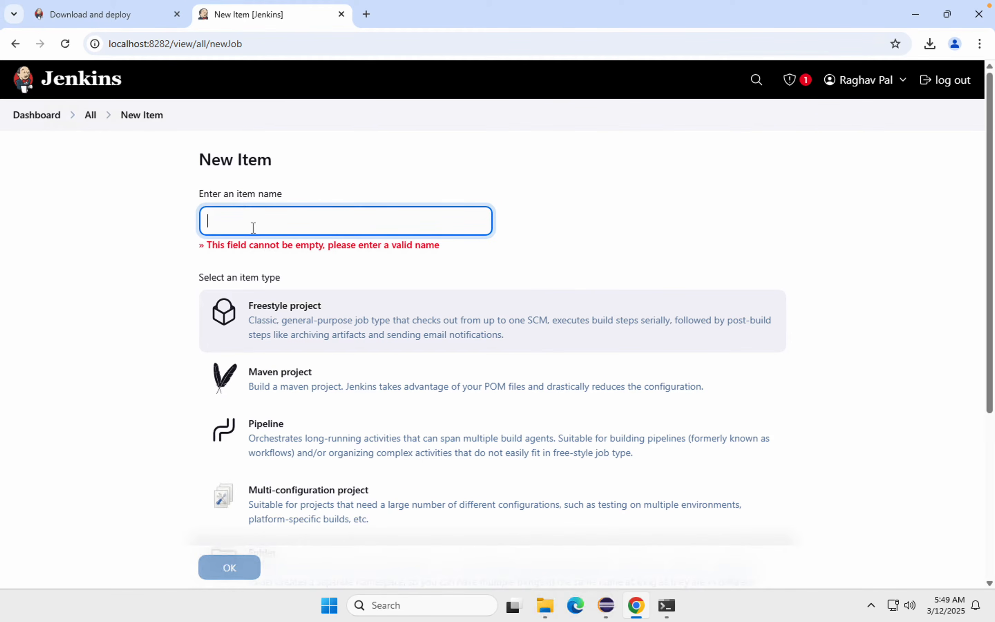
Step: Name the new freestyle project Verify_Java_Maven and create it
{"action": "type", "text": "vERI"}
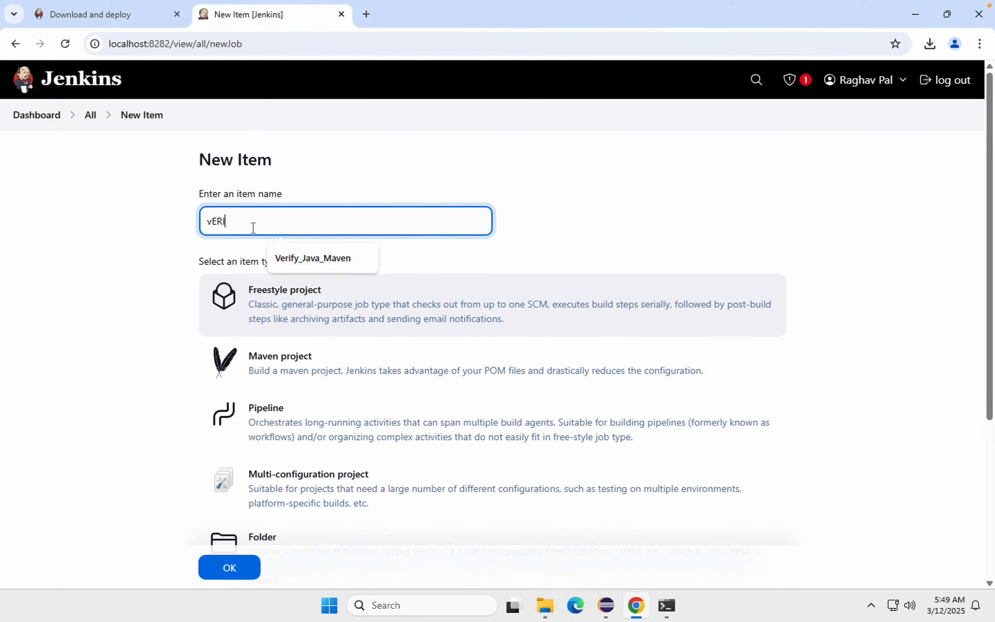
{"action": "key", "text": "BackSpace"}
{"action": "key", "text": "BackSpace"}
{"action": "key", "text": "BackSpace"}
{"action": "type", "text": "Verify_Java_Maven"}
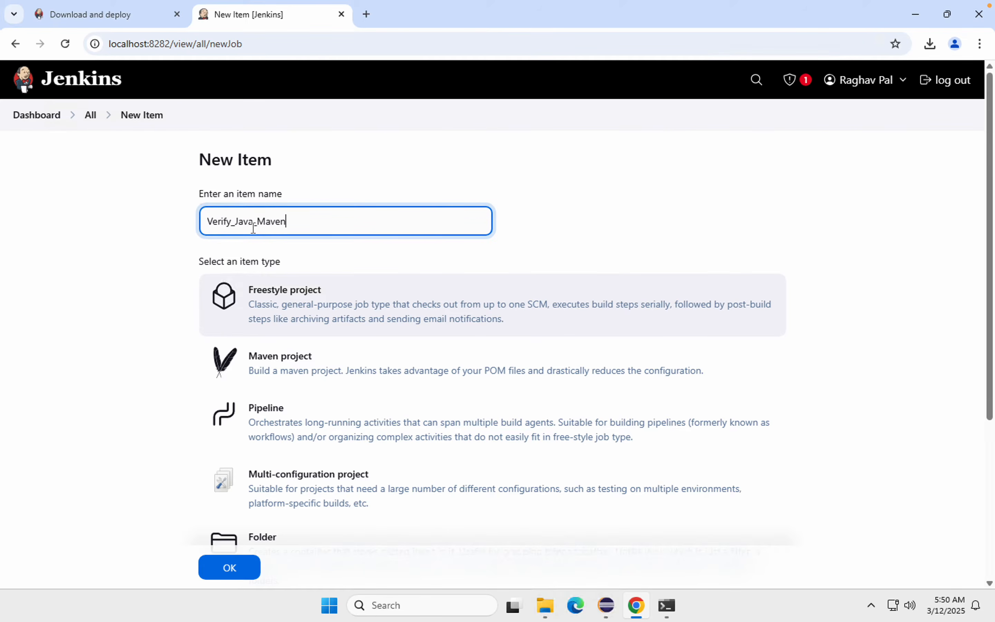
{"action": "key", "text": "BackSpace"}
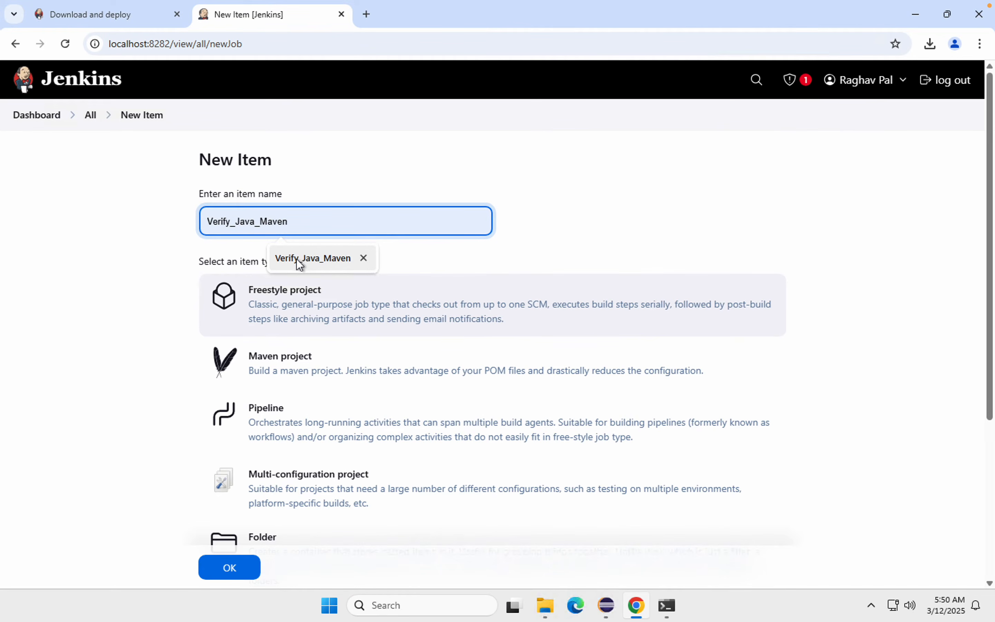
{"action": "left_click", "coordinate": [297, 258]}
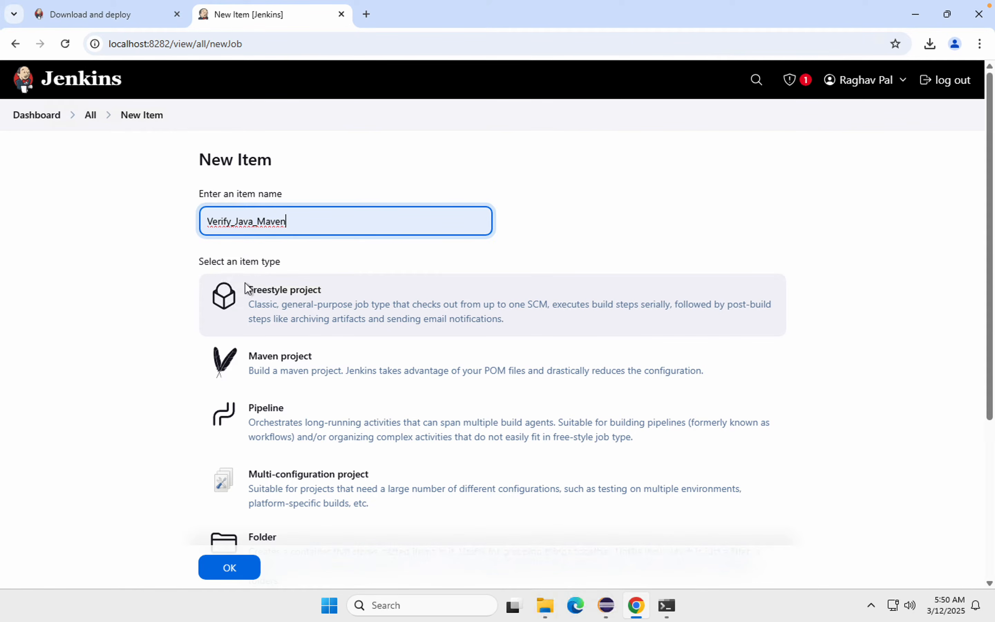
{"action": "scroll", "coordinate": [284, 305], "scroll_direction": "down", "scroll_amount": 2}
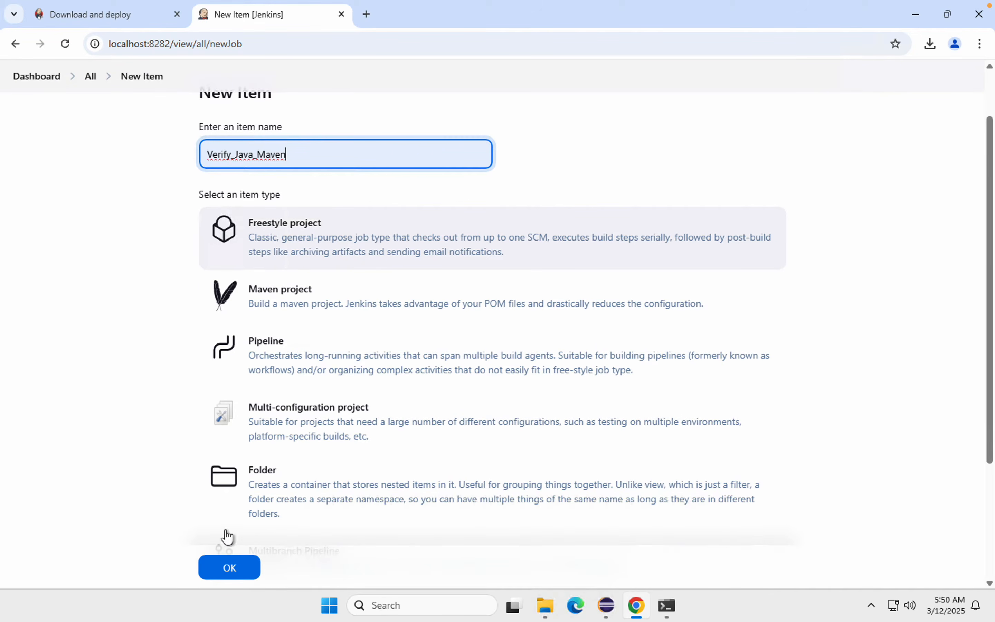
{"action": "left_click", "coordinate": [230, 567]}
{"action": "left_click", "coordinate": [230, 567]}
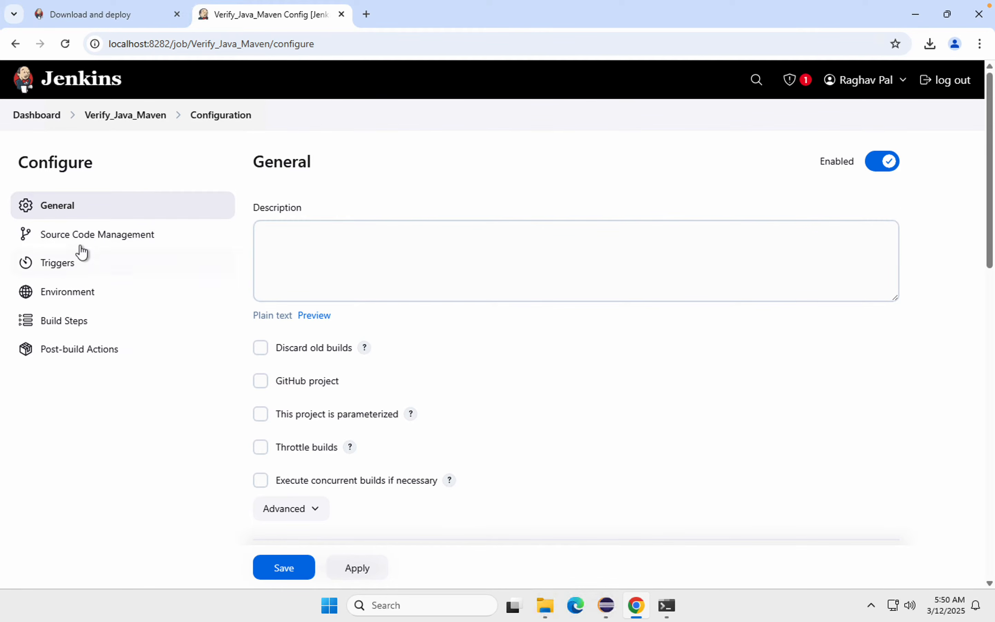
Step: Add an Execute Windows batch command build step to the Verify_Java_Maven job
{"action": "left_click", "coordinate": [84, 235]}
{"action": "left_click", "coordinate": [52, 225]}
{"action": "left_click", "coordinate": [53, 253]}
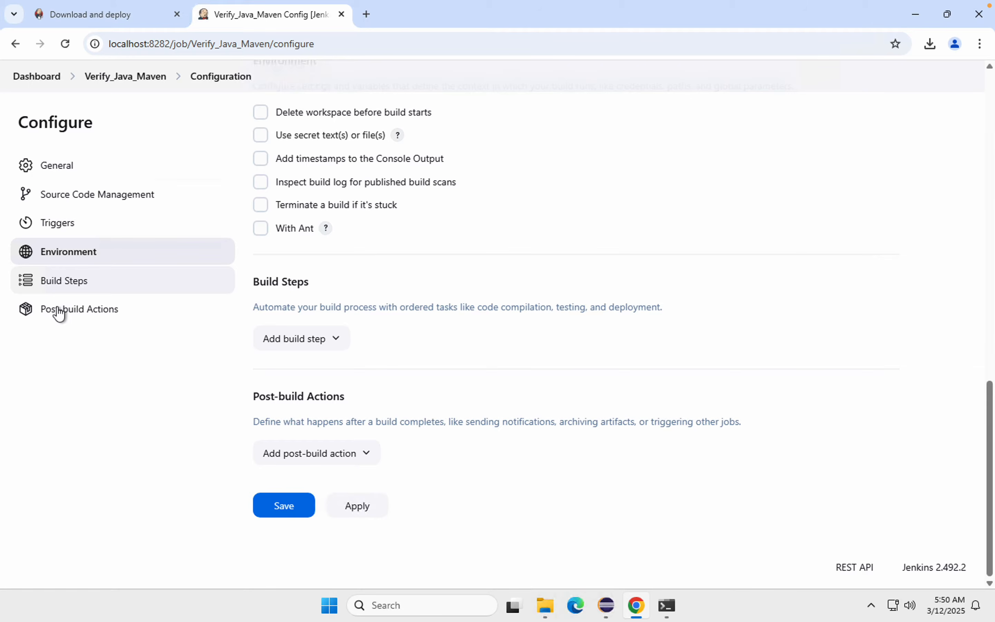
{"action": "left_click", "coordinate": [293, 347]}
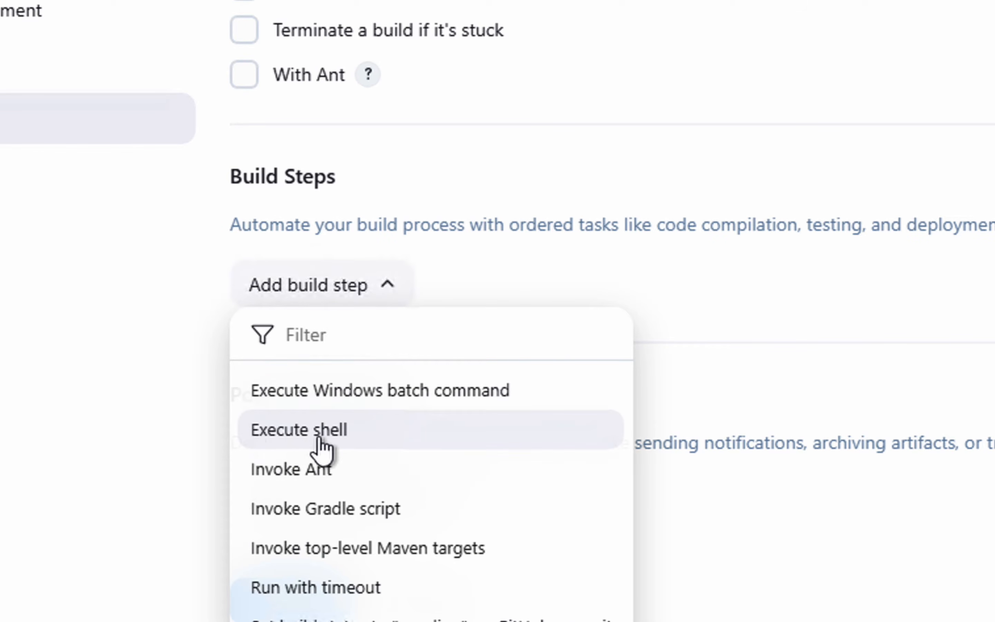
{"action": "left_click", "coordinate": [335, 393]}
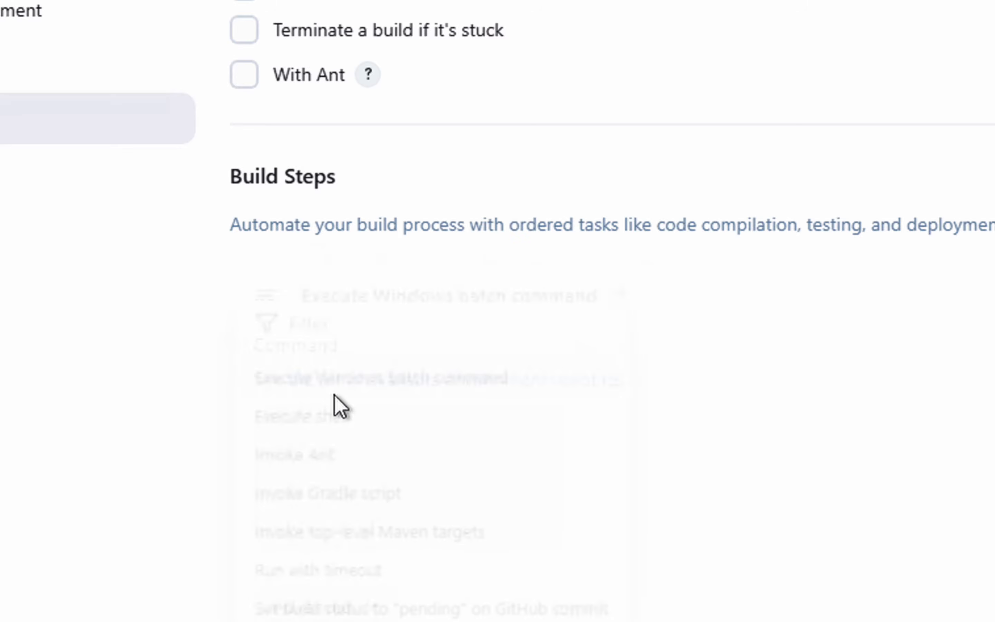
Step: Enter java -version and mvn -version on separate lines as the batch command
{"action": "left_click", "coordinate": [319, 442]}
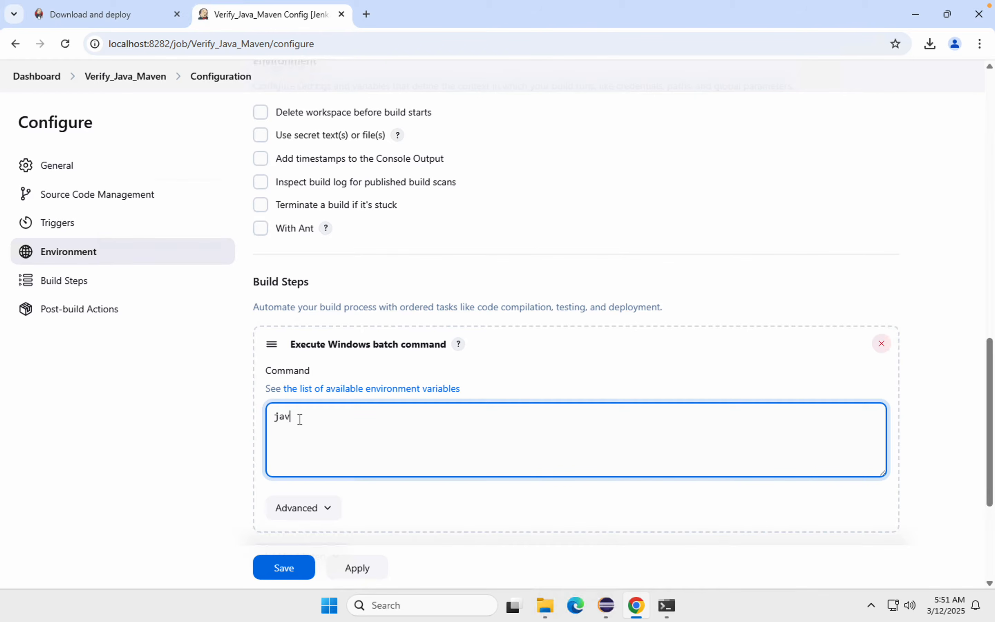
{"action": "type", "text": "java -version"}
{"action": "key", "text": "Return"}
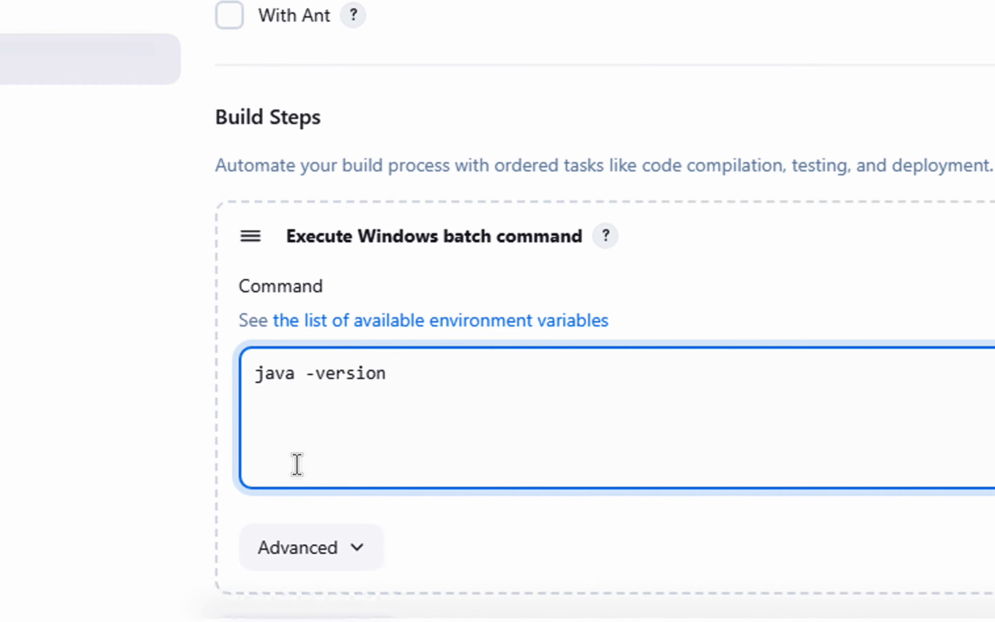
{"action": "type", "text": "mvn -s"}
{"action": "key", "text": "BackSpace"}
{"action": "type", "text": "version"}
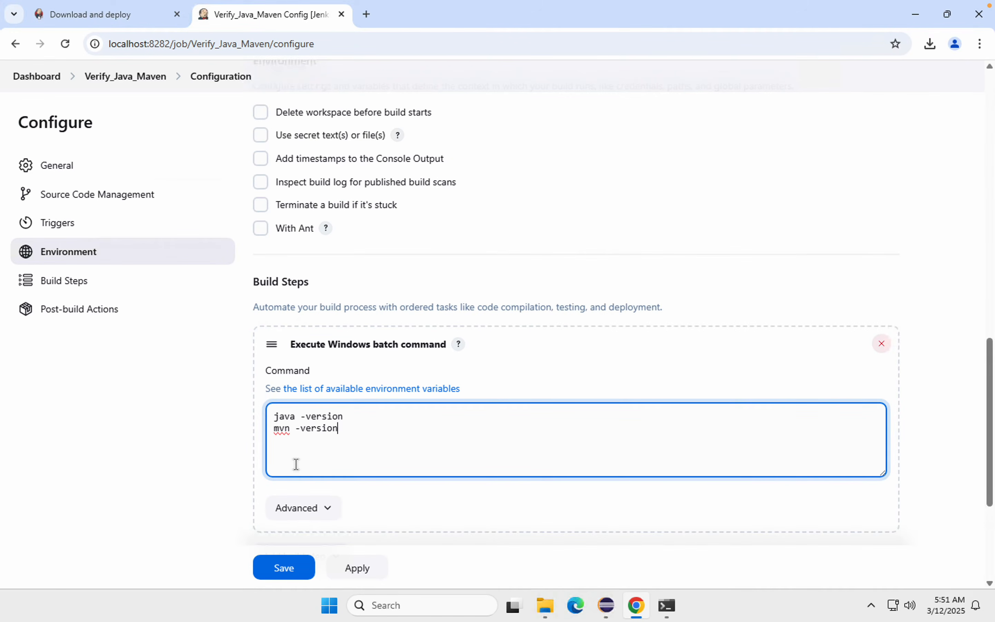
Step: Insert echo "Java Version: " in front of java -version on the first line of the batch command
{"action": "mouse_move", "coordinate": [451, 5]}
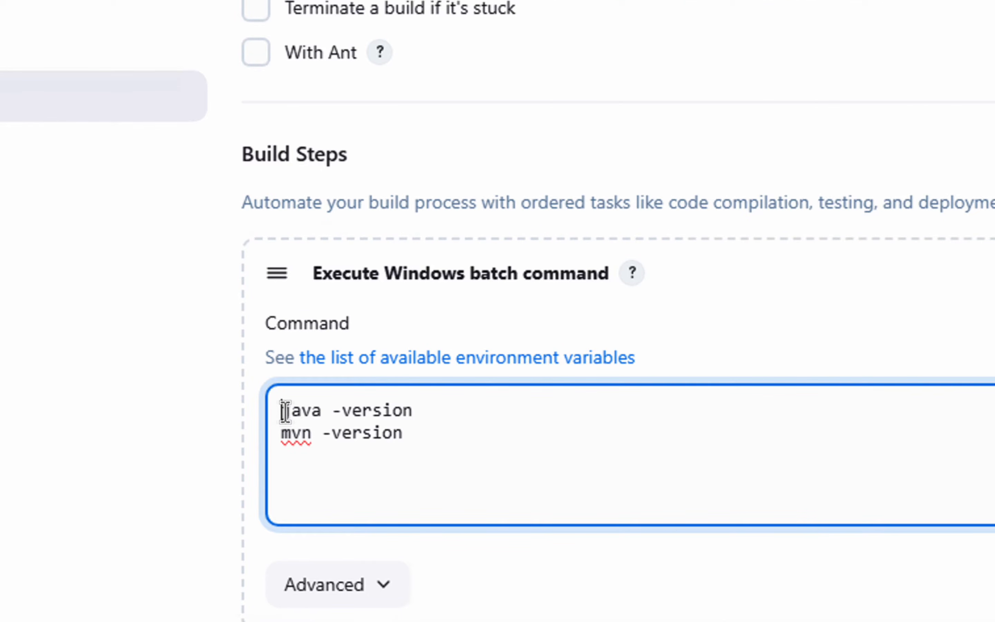
{"action": "left_click", "coordinate": [285, 411]}
{"action": "type", "text": "echo \"Java Vers"}
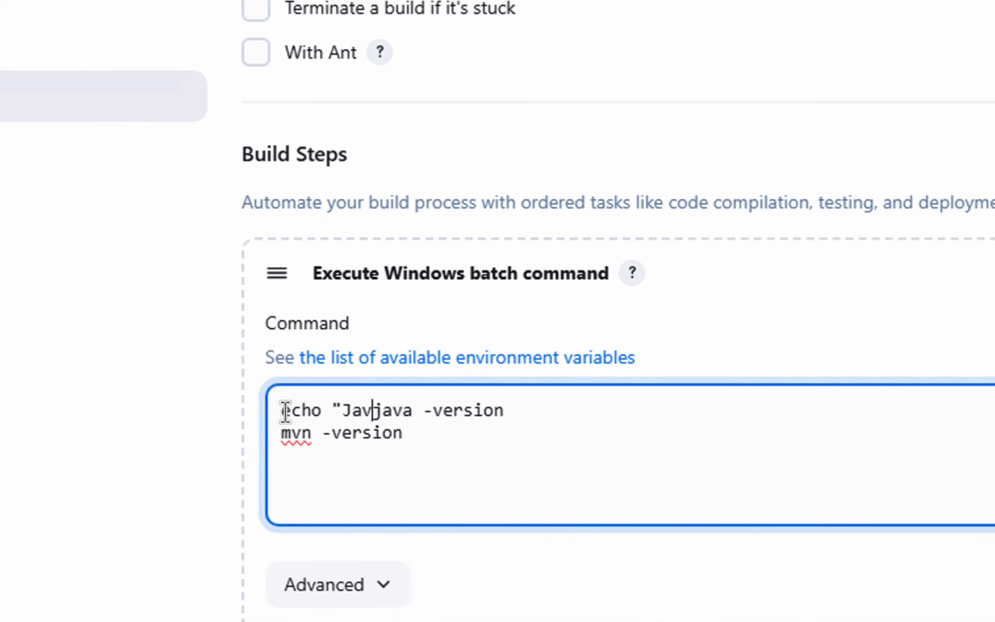
{"action": "type", "text": "i"}
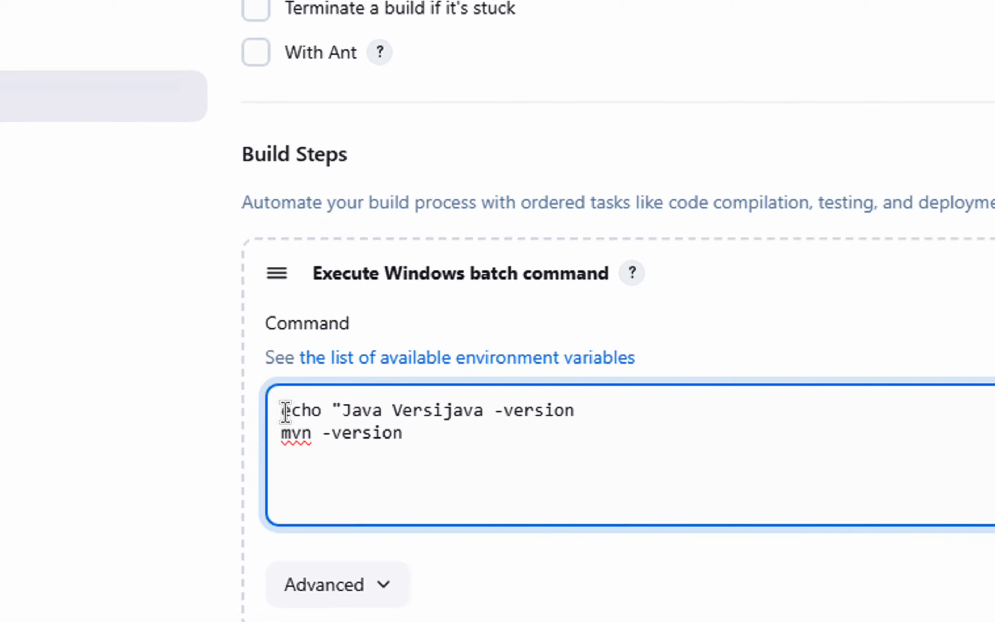
{"action": "type", "text": "on: "}
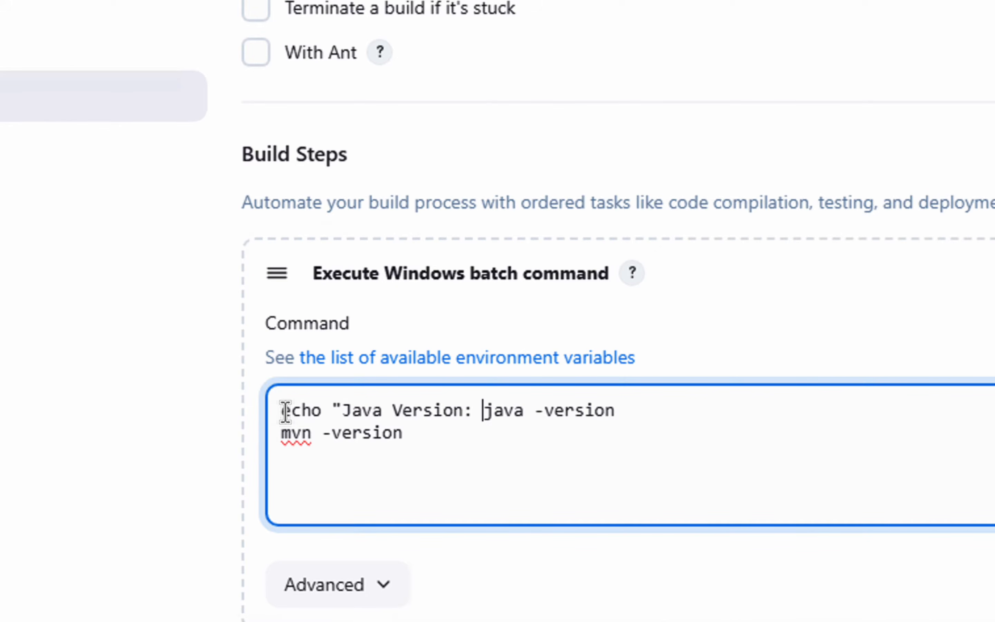
{"action": "type", "text": "\""}
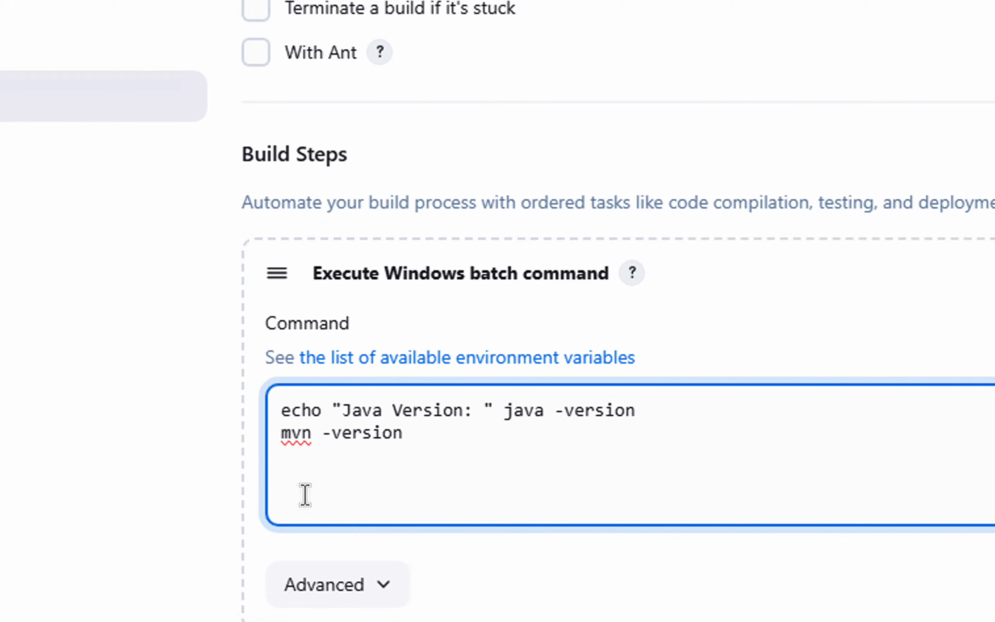
Step: Insert echo "Maven Version: " in front of mvn -version on the second line of the batch command and save the job
{"action": "left_click", "coordinate": [284, 440]}
{"action": "type", "text": "echo "}
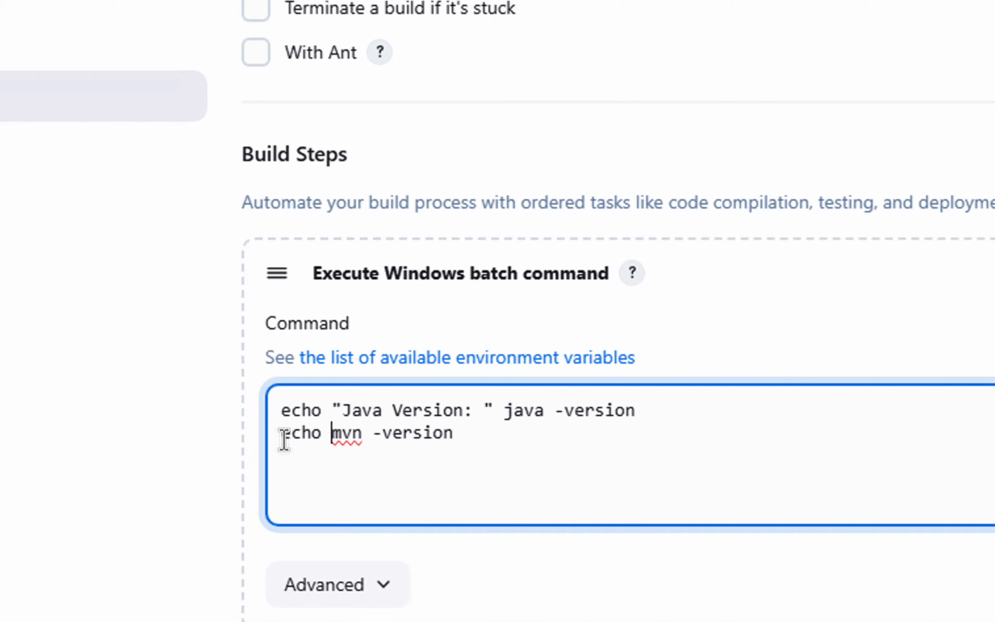
{"action": "type", "text": "\"Maven Version"}
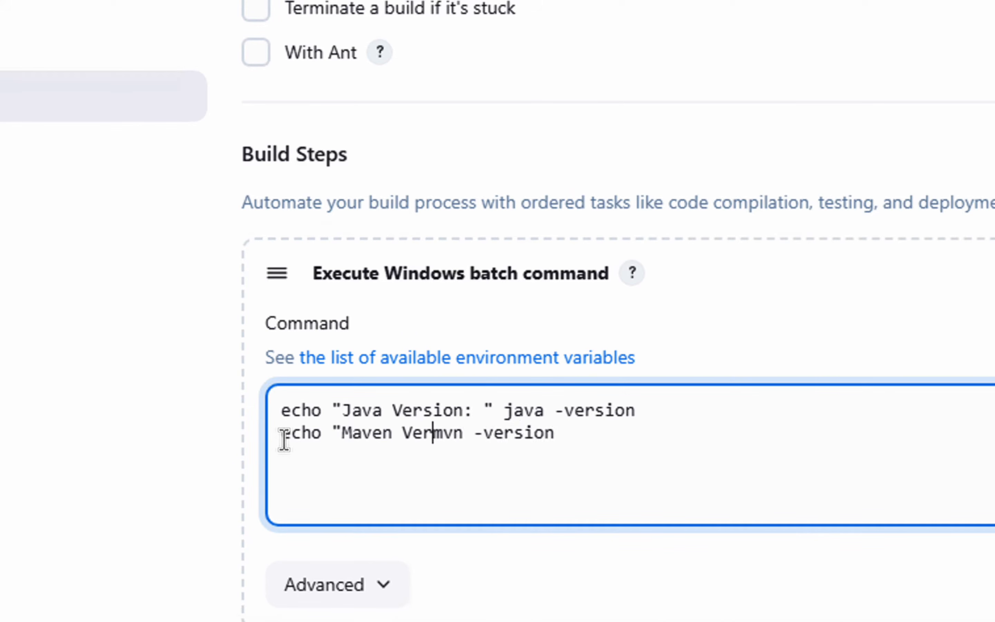
{"action": "type", "text": ": \""}
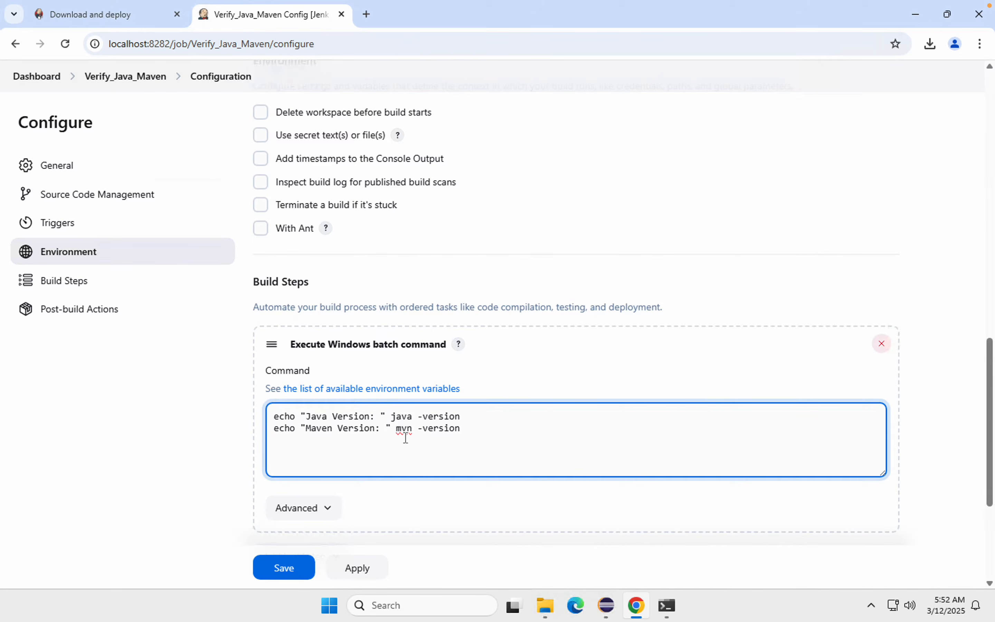
{"action": "left_click", "coordinate": [282, 571]}
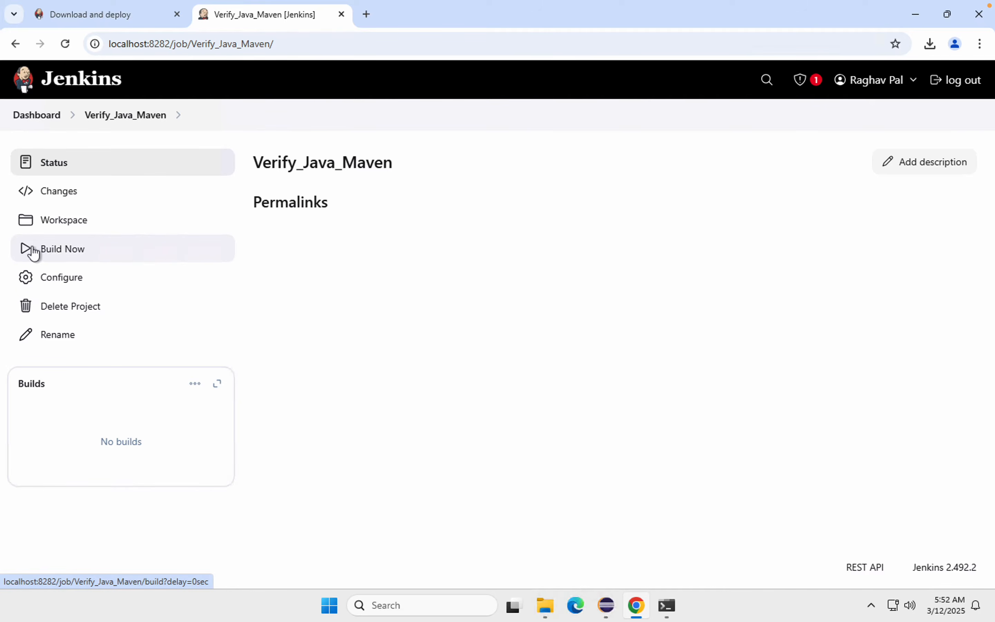
Step: Open the Jenkins dashboard in a separate tab and check the Verify_Java_Maven entry in the job list
{"action": "left_click", "coordinate": [104, 17]}
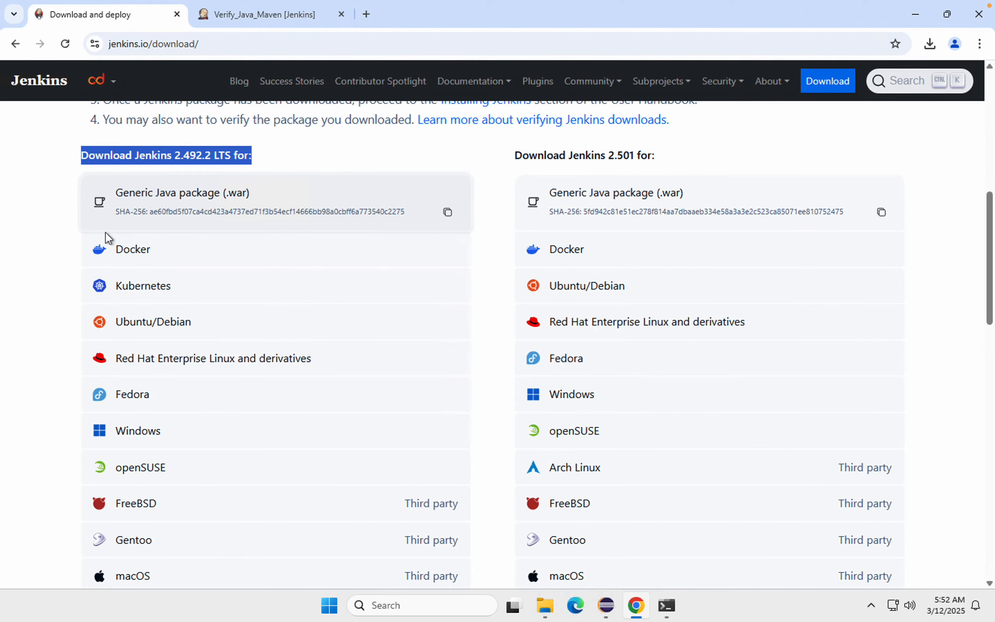
{"action": "left_click", "coordinate": [262, 9]}
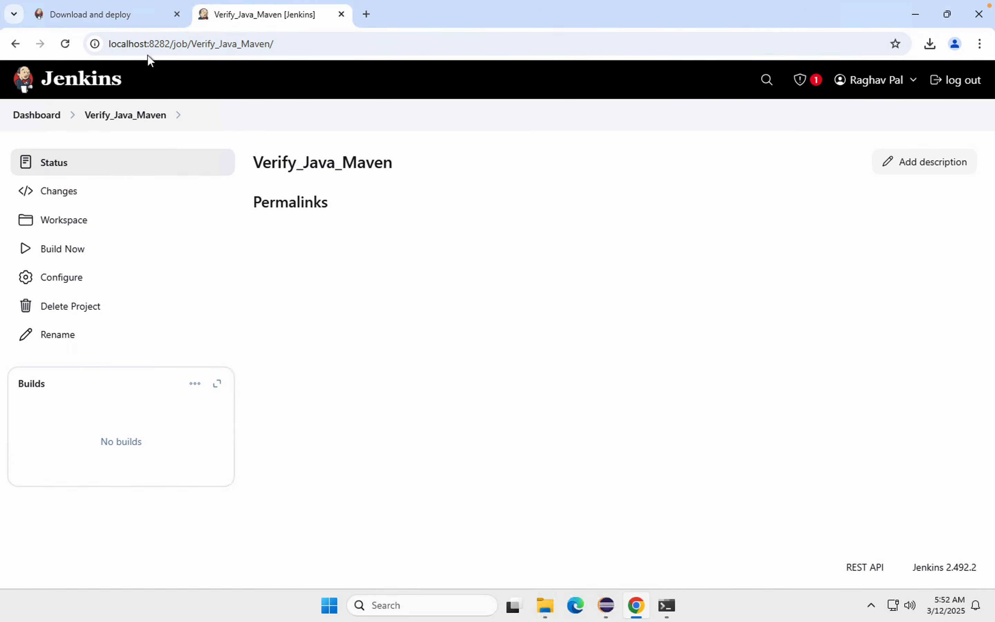
{"action": "middle_click", "coordinate": [45, 119]}
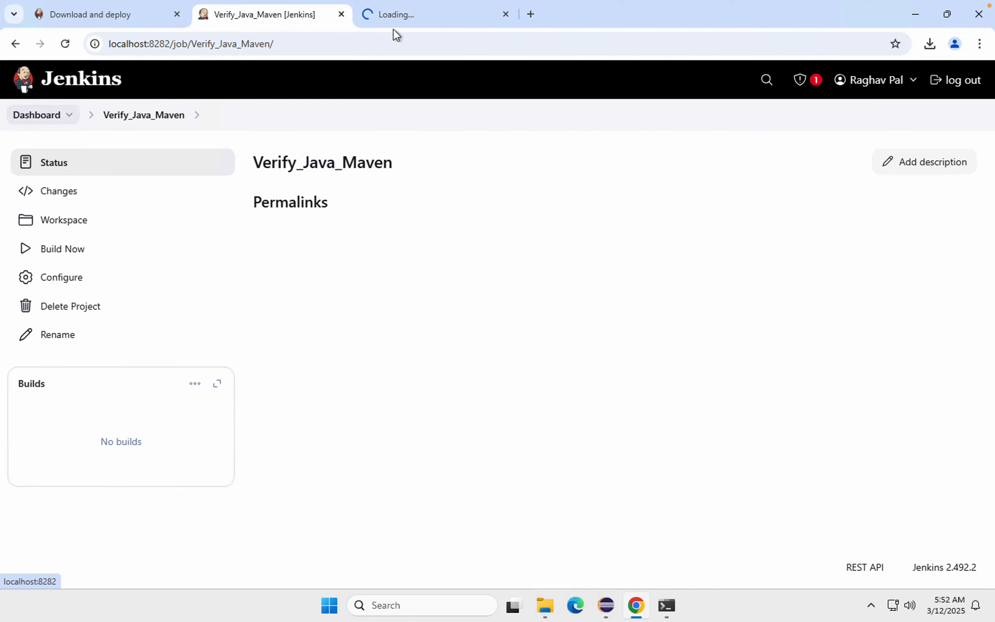
{"action": "left_click", "coordinate": [394, 17]}
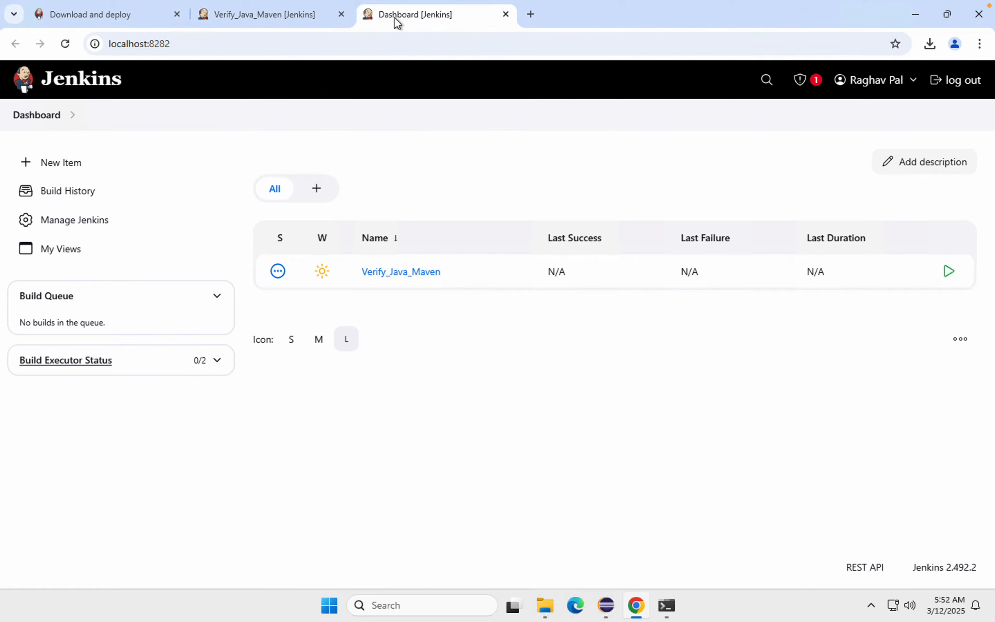
{"action": "mouse_move", "coordinate": [257, 235]}
{"action": "left_mouse_down"}
{"action": "mouse_move", "coordinate": [531, 288]}
{"action": "mouse_move", "coordinate": [962, 303]}
{"action": "left_mouse_up"}
{"action": "left_click_drag", "start_coordinate": [937, 257], "coordinate": [978, 297]}
{"action": "left_click", "coordinate": [269, 14]}
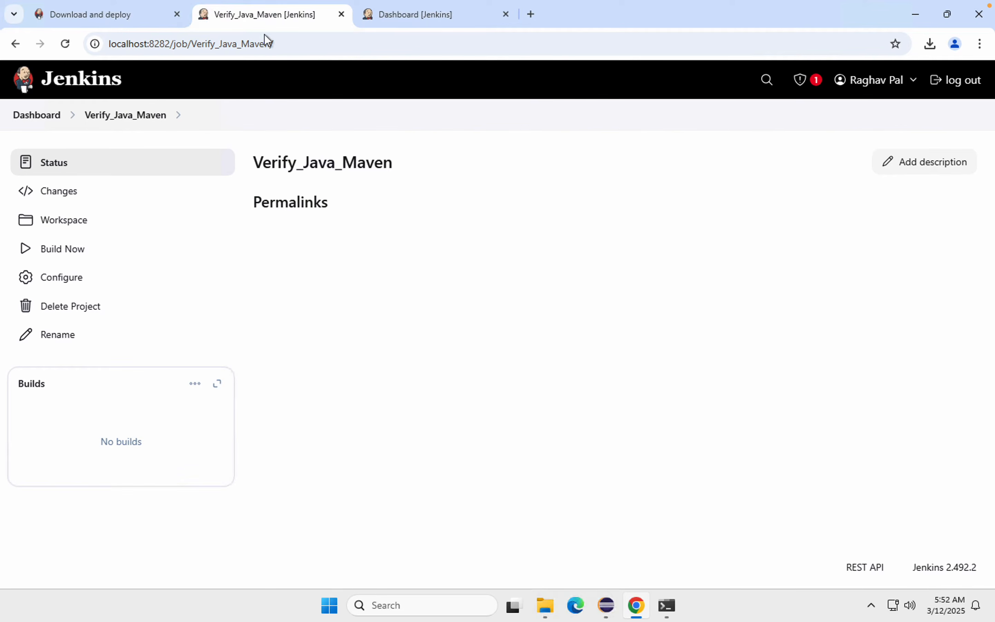
Step: Build the Verify_Java_Maven job and examine the Java version lines in the console output of build #1
{"action": "left_click", "coordinate": [50, 258]}
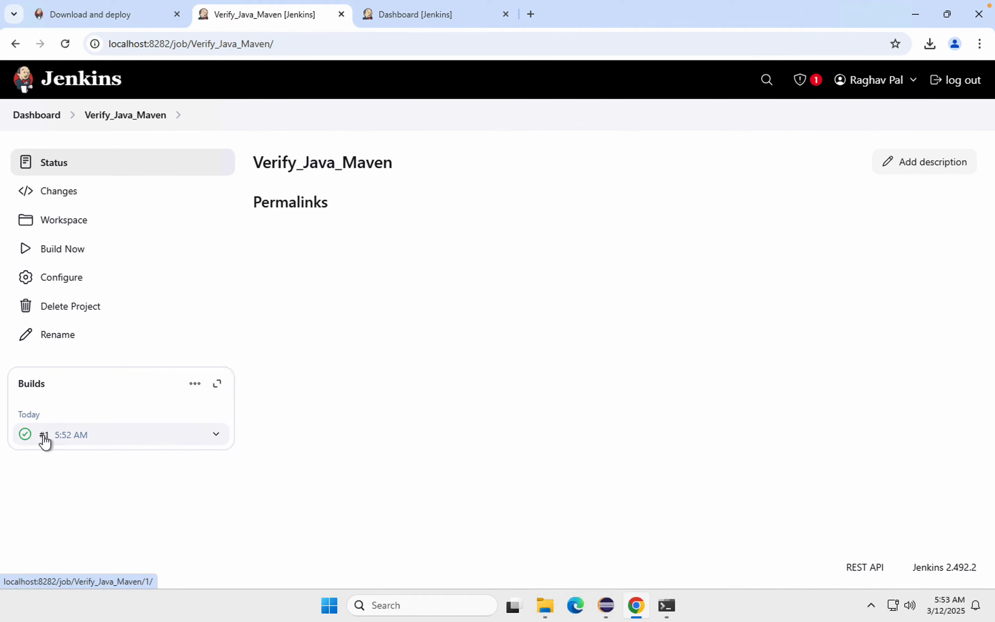
{"action": "left_click", "coordinate": [63, 437]}
{"action": "left_click", "coordinate": [62, 223]}
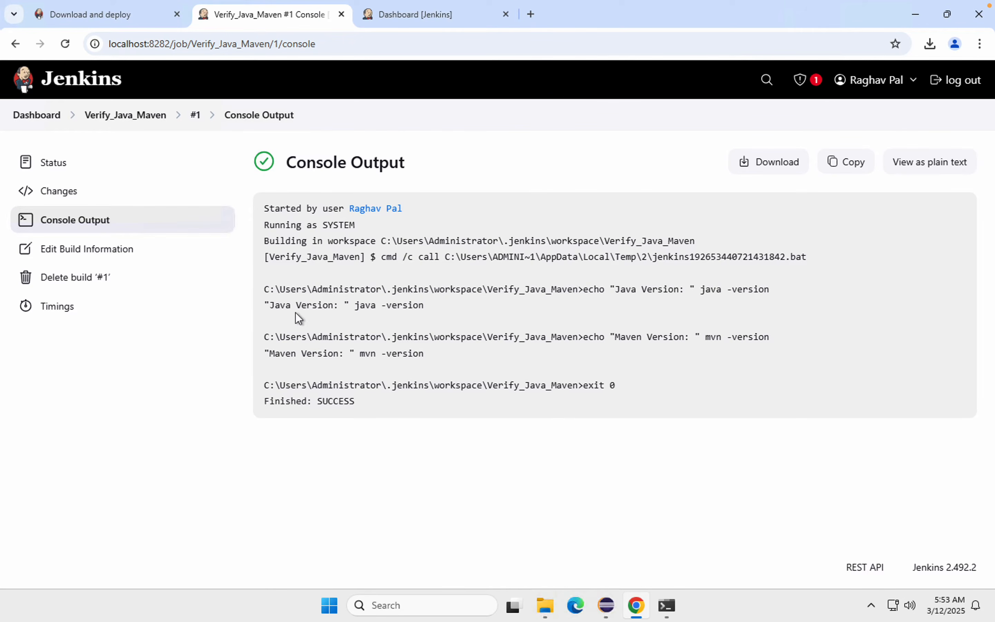
{"action": "left_click_drag", "start_coordinate": [265, 303], "coordinate": [448, 303]}
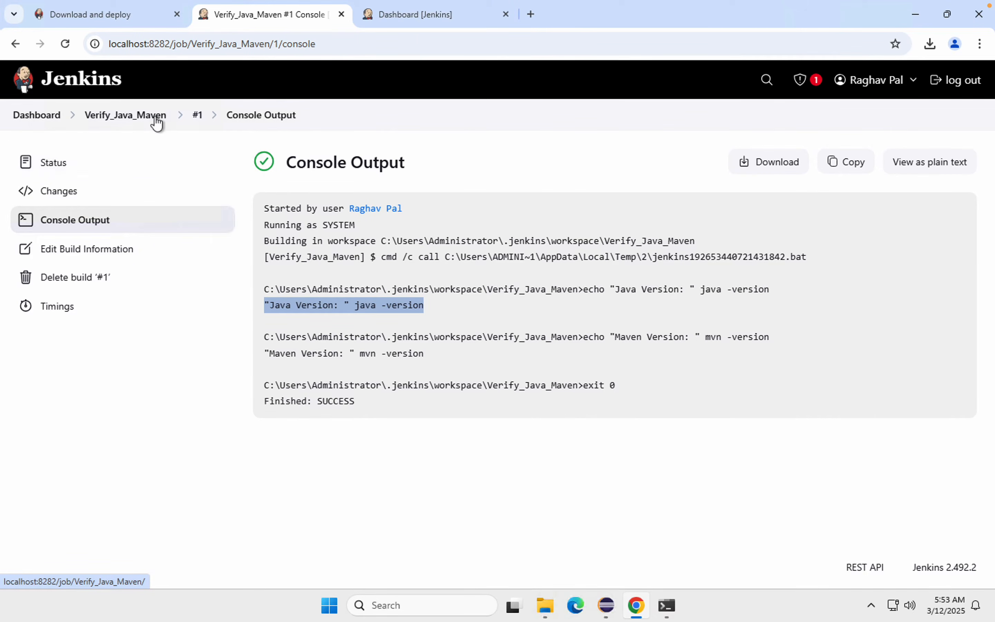
Step: Reopen the Verify_Java_Maven configuration and move java -version onto its own line below the Java echo in the batch command
{"action": "left_click", "coordinate": [138, 119]}
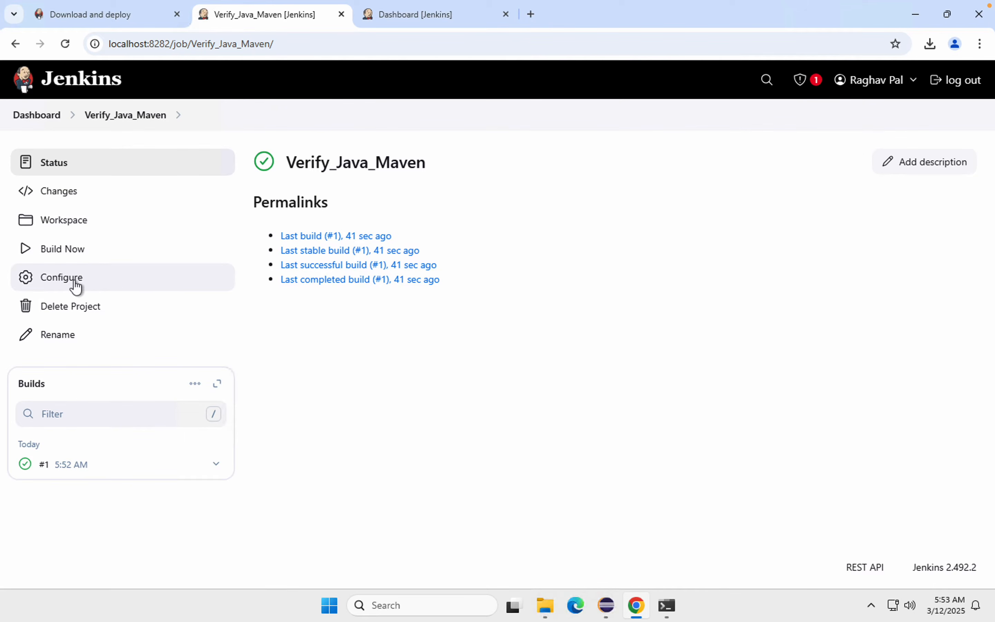
{"action": "left_click", "coordinate": [66, 284]}
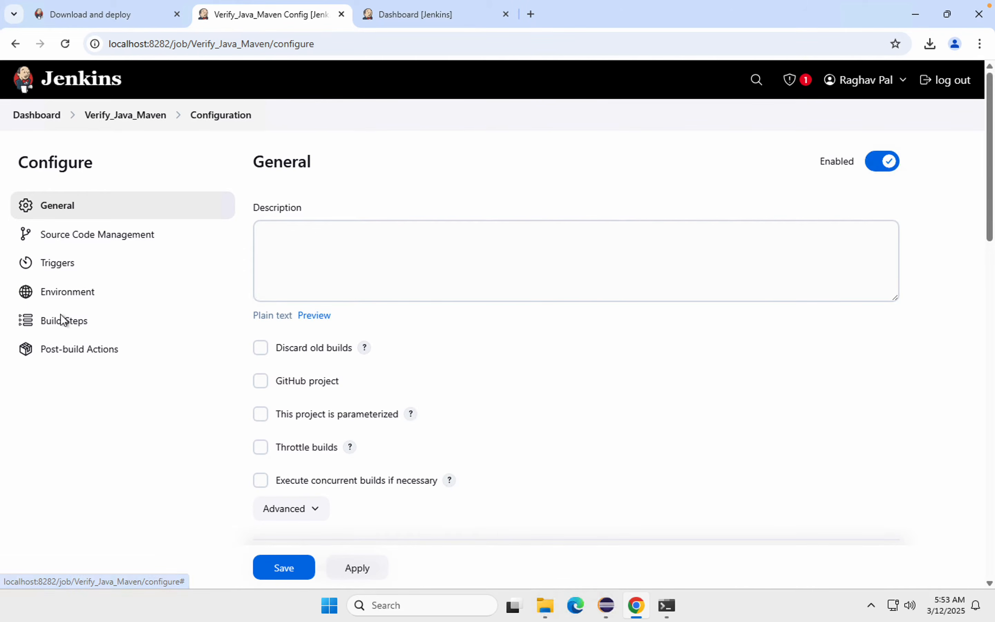
{"action": "left_click", "coordinate": [57, 325]}
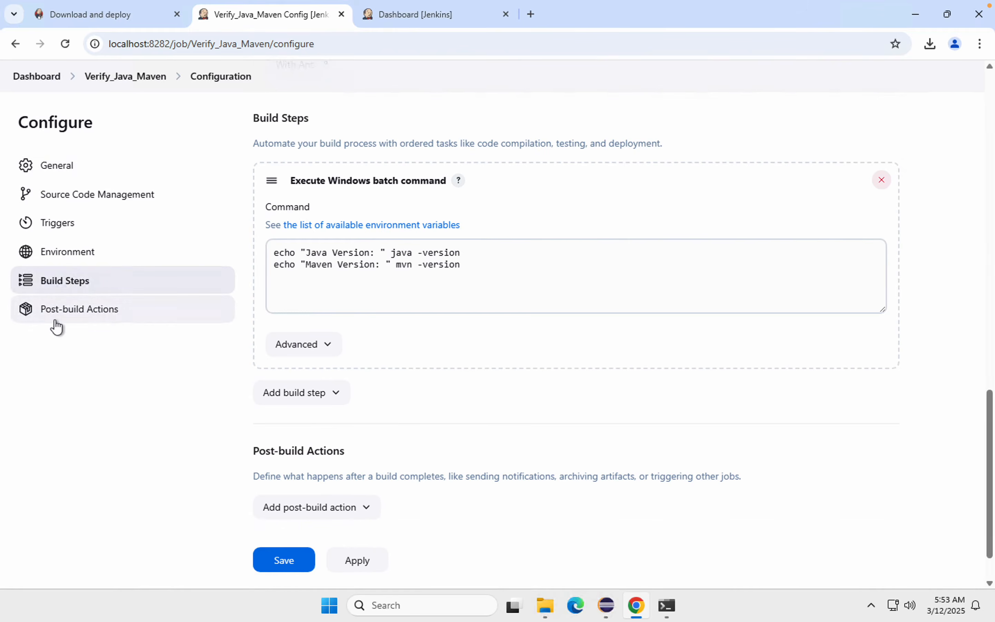
{"action": "left_click", "coordinate": [393, 254]}
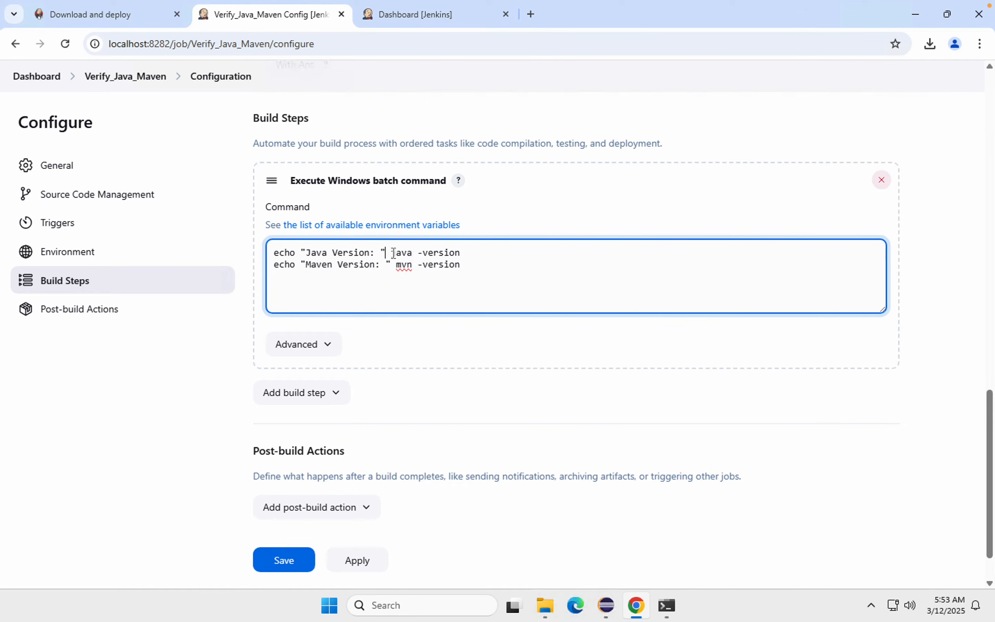
{"action": "key", "text": "BackSpace"}
{"action": "key", "text": "Return"}
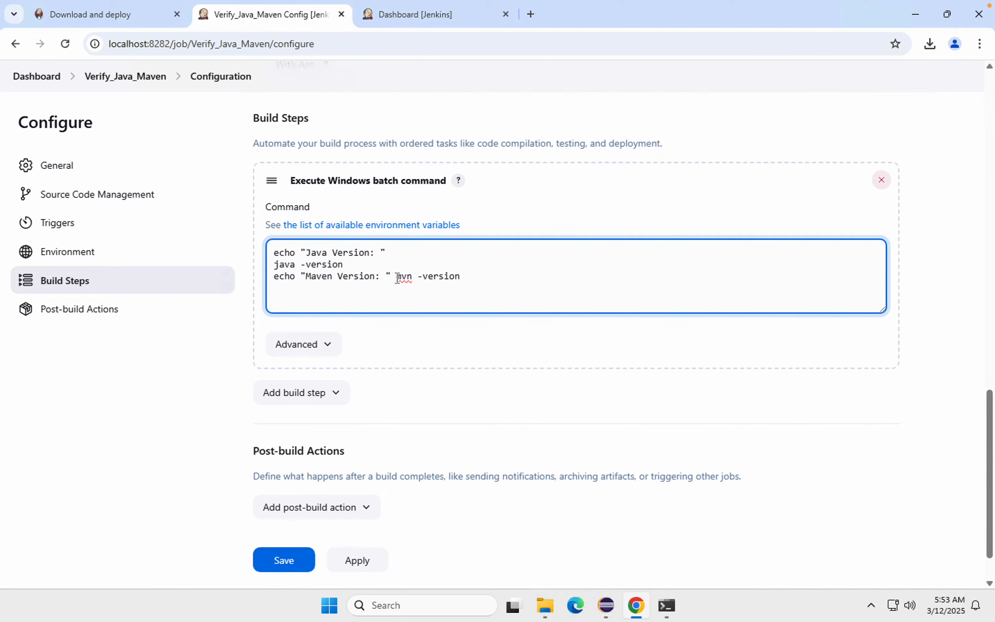
Step: Move mvn -version onto its own line below the Maven echo and save the job configuration
{"action": "left_click", "coordinate": [396, 276]}
{"action": "key", "text": "BackSpace"}
{"action": "key", "text": "Return"}
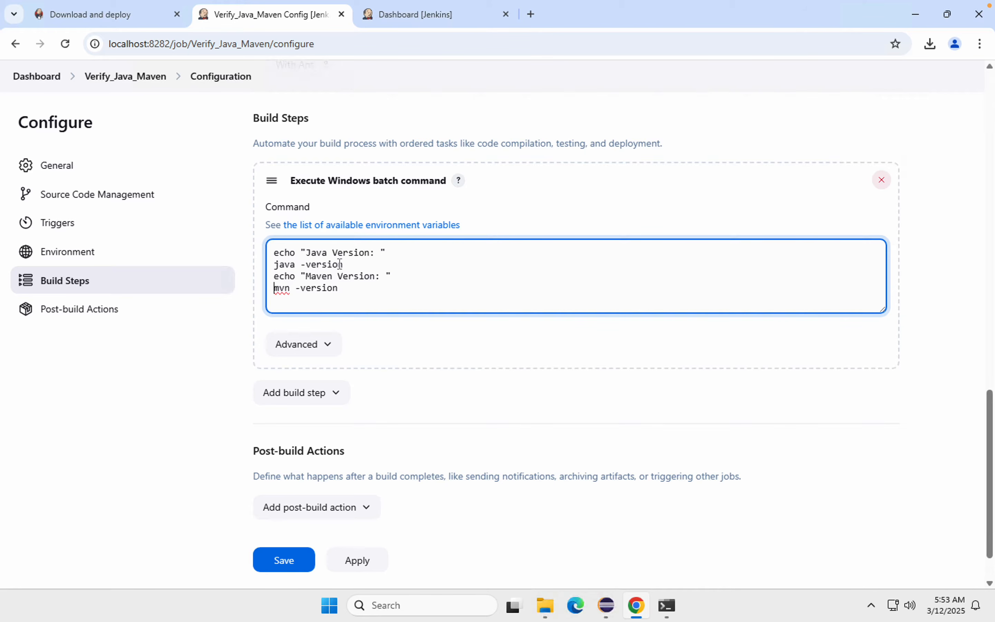
{"action": "left_click_drag", "start_coordinate": [343, 264], "coordinate": [261, 262]}
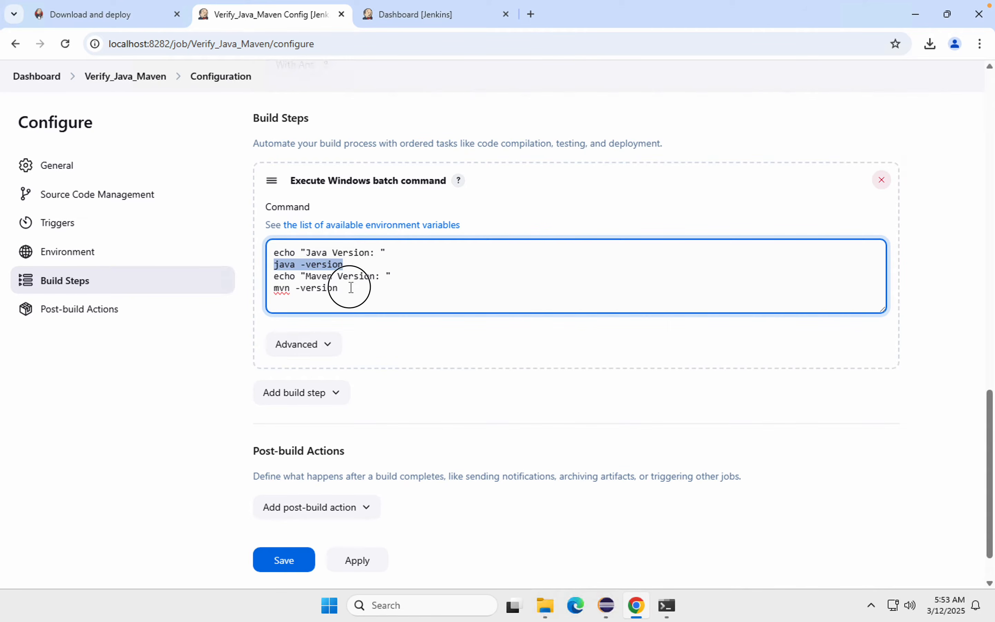
{"action": "left_click_drag", "start_coordinate": [351, 287], "coordinate": [272, 288]}
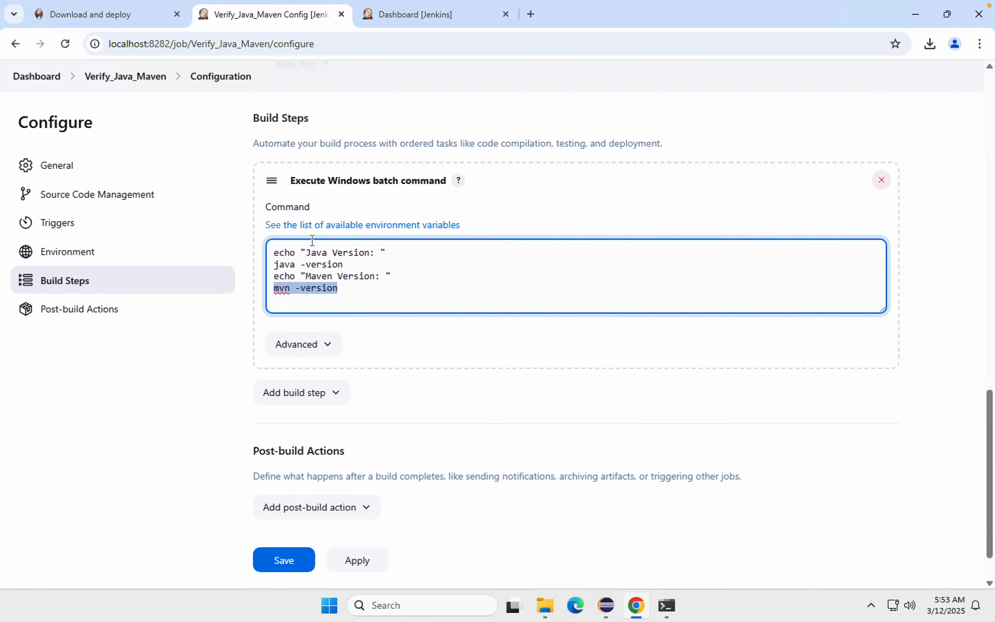
{"action": "left_click", "coordinate": [352, 564]}
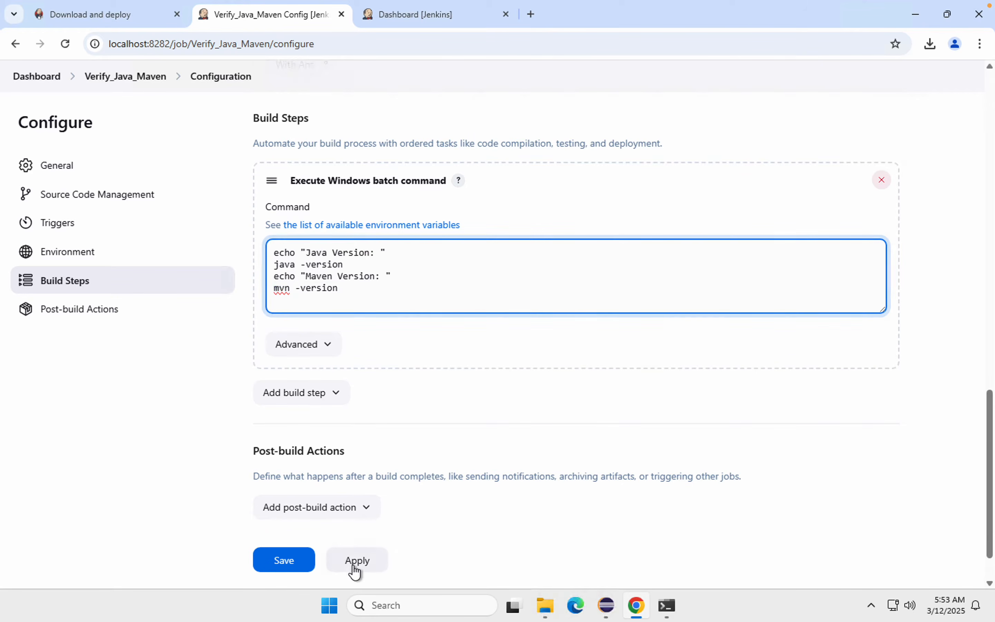
{"action": "left_click", "coordinate": [293, 557]}
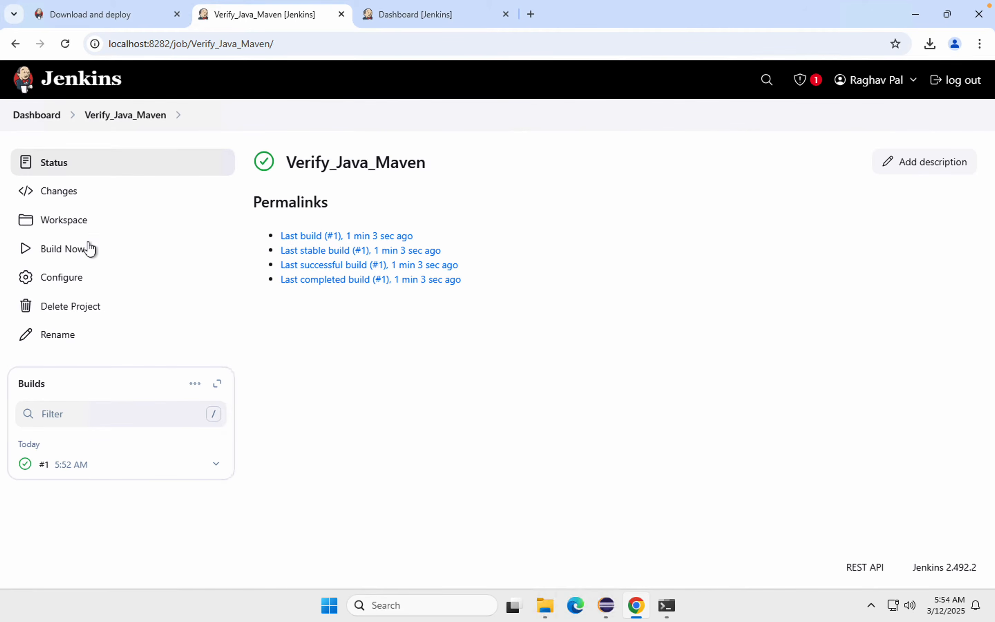
Step: Build the Verify_Java_Maven job again and examine the Java and Maven version details in build #2's console output
{"action": "left_click", "coordinate": [46, 251]}
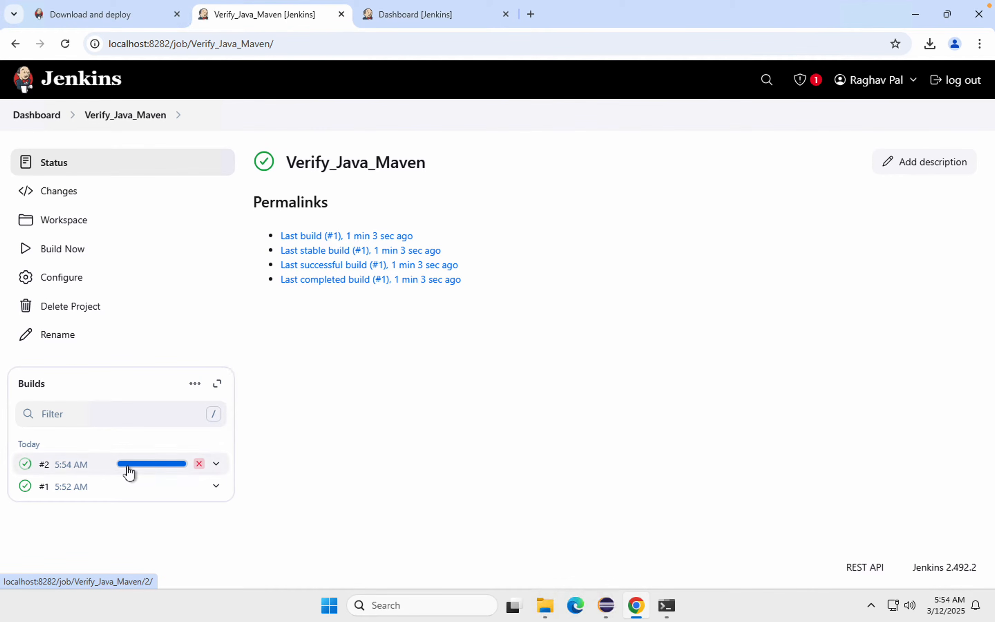
{"action": "left_click", "coordinate": [128, 469]}
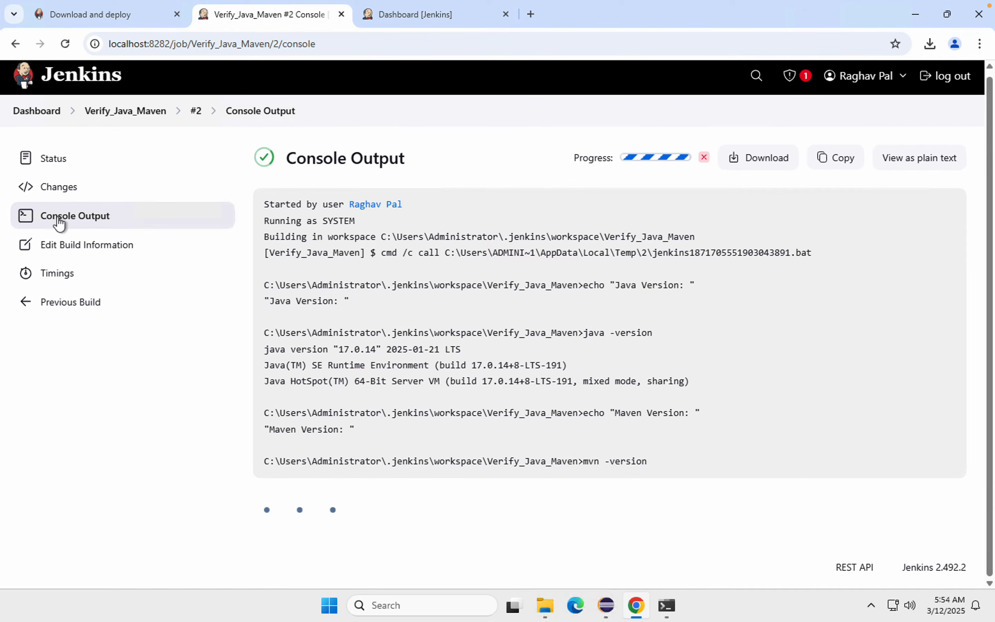
{"action": "left_click_drag", "start_coordinate": [281, 333], "coordinate": [562, 405]}
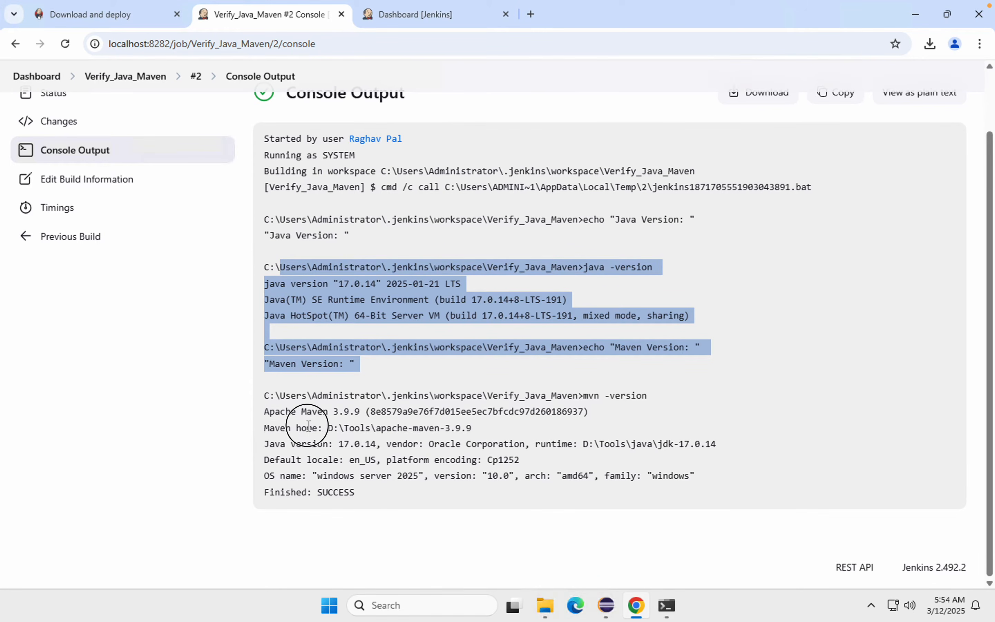
{"action": "left_click_drag", "start_coordinate": [270, 427], "coordinate": [461, 485]}
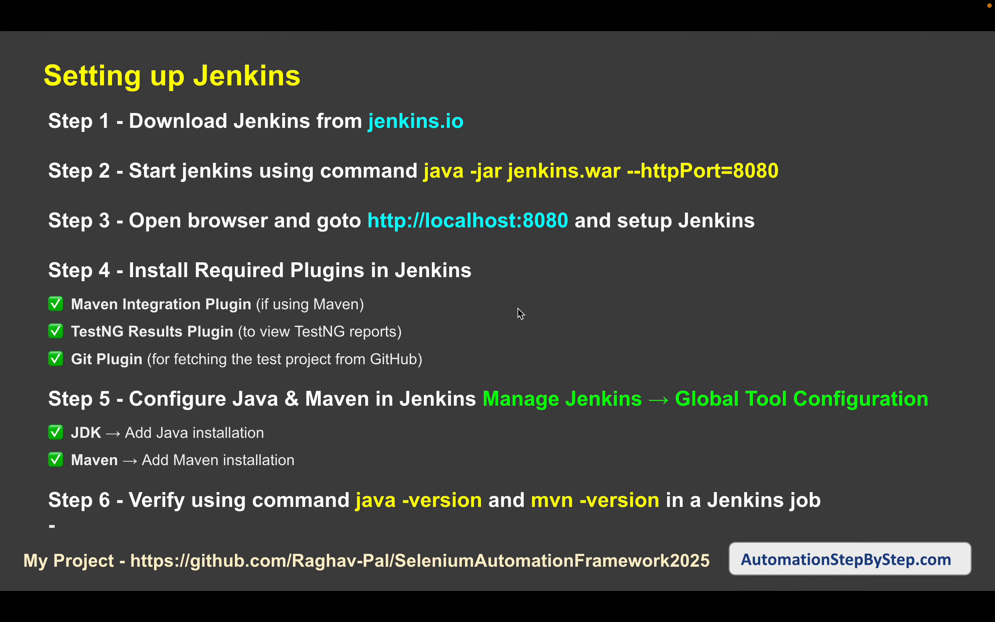
{"action": "key", "text": "Right"}
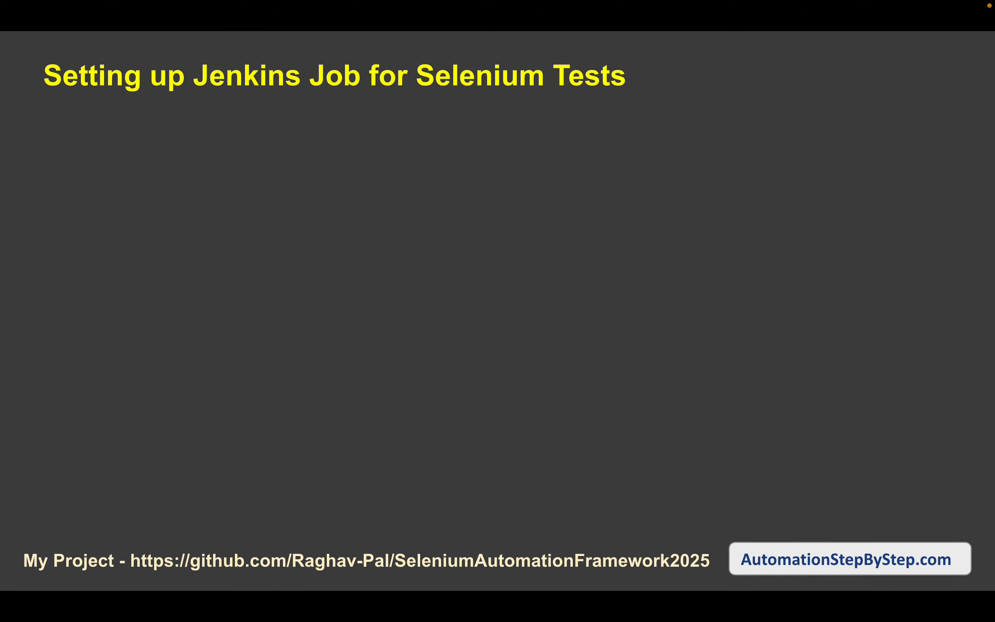
{"action": "key", "text": "Right"}
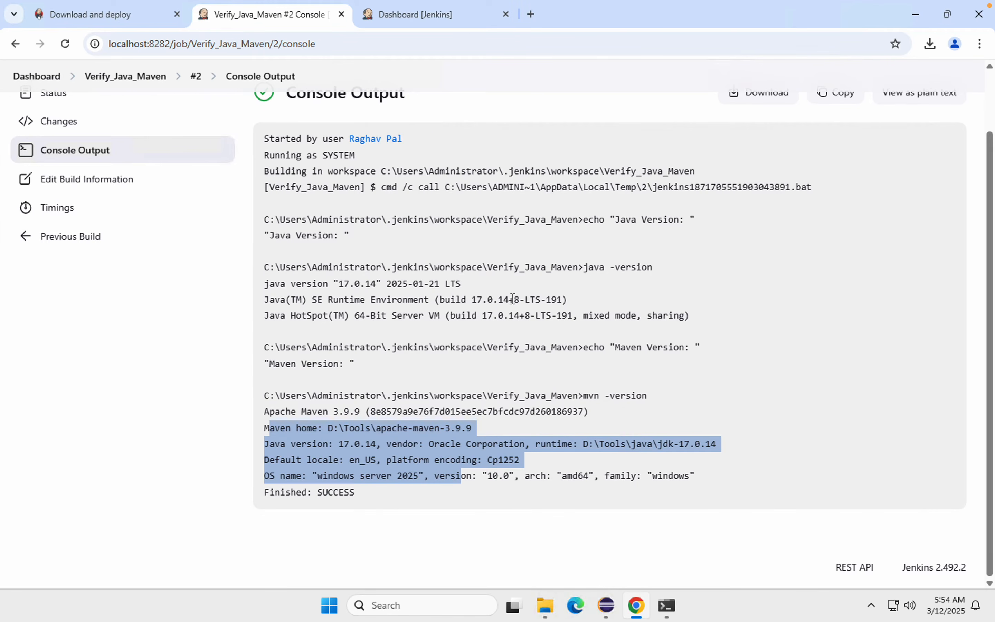
Step: Close the Jenkins download page and start a new item from the dashboard
{"action": "left_click", "coordinate": [41, 78]}
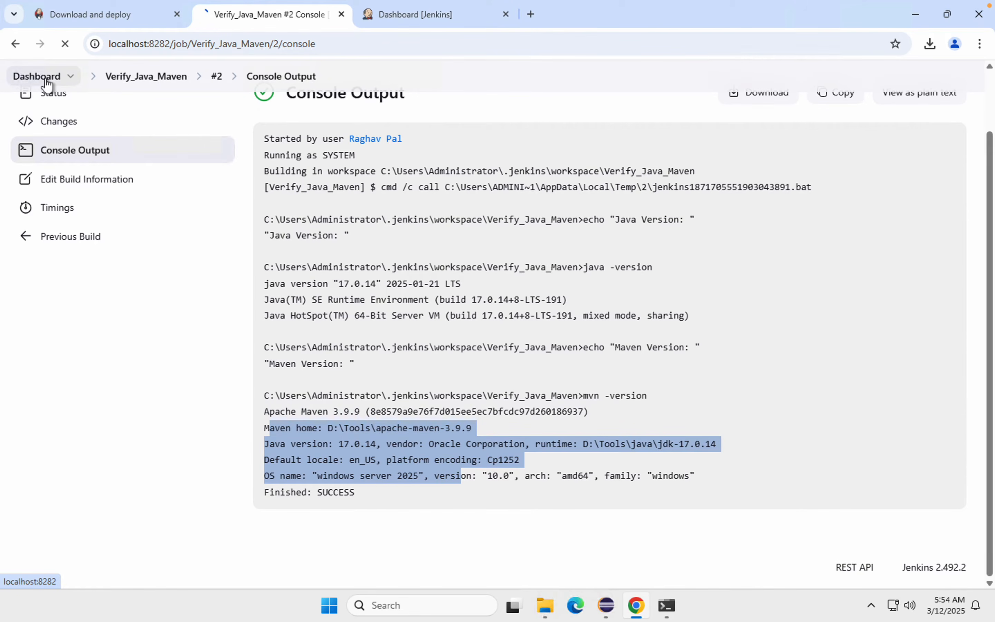
{"action": "left_click", "coordinate": [178, 15]}
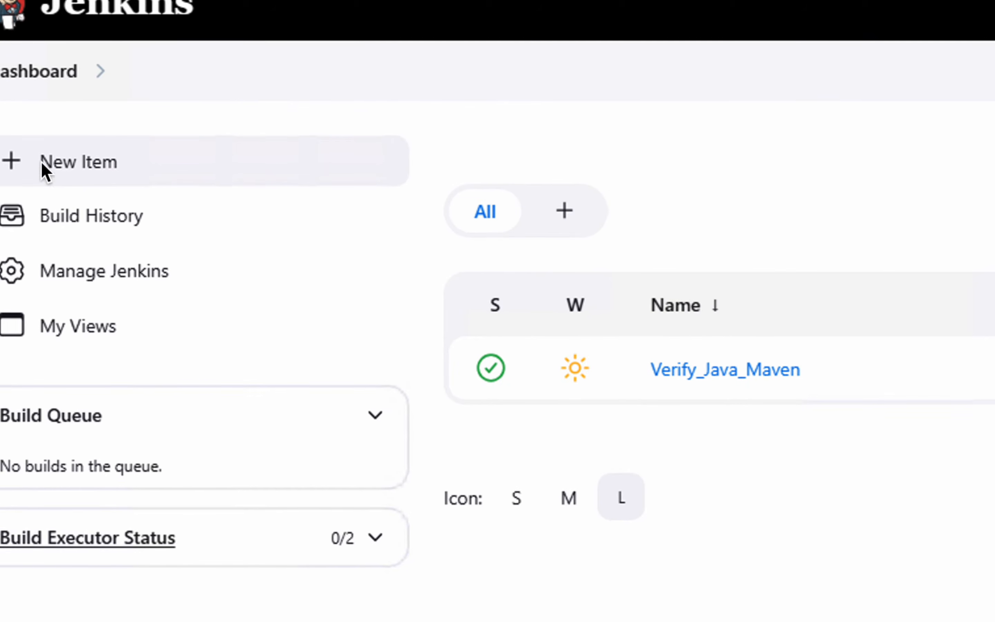
{"action": "left_click", "coordinate": [114, 172]}
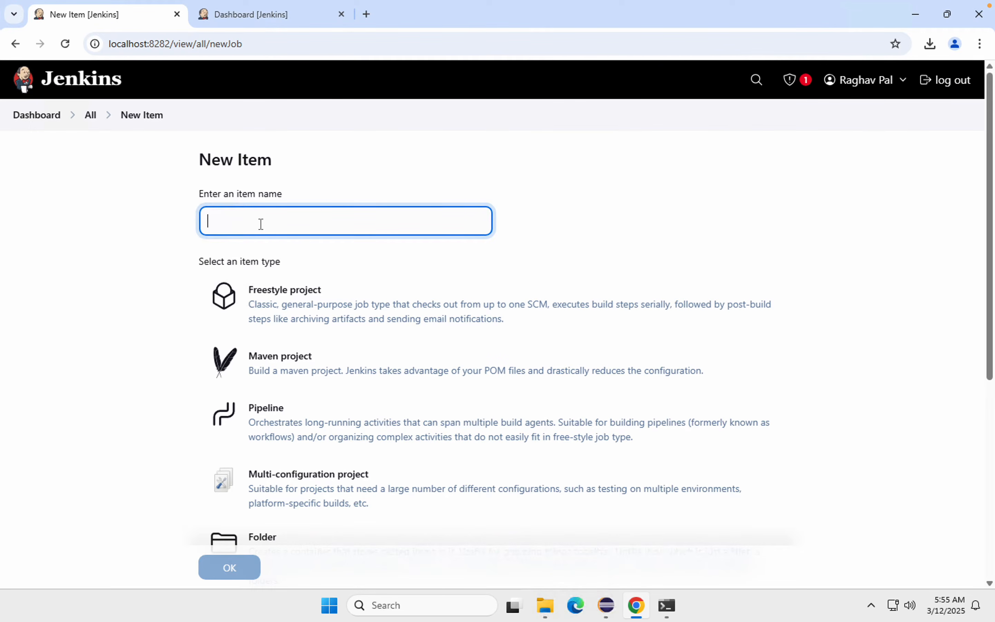
Step: Name the new item Run Selenium Tests and choose Freestyle project as its type
{"action": "type", "text": "Se"}
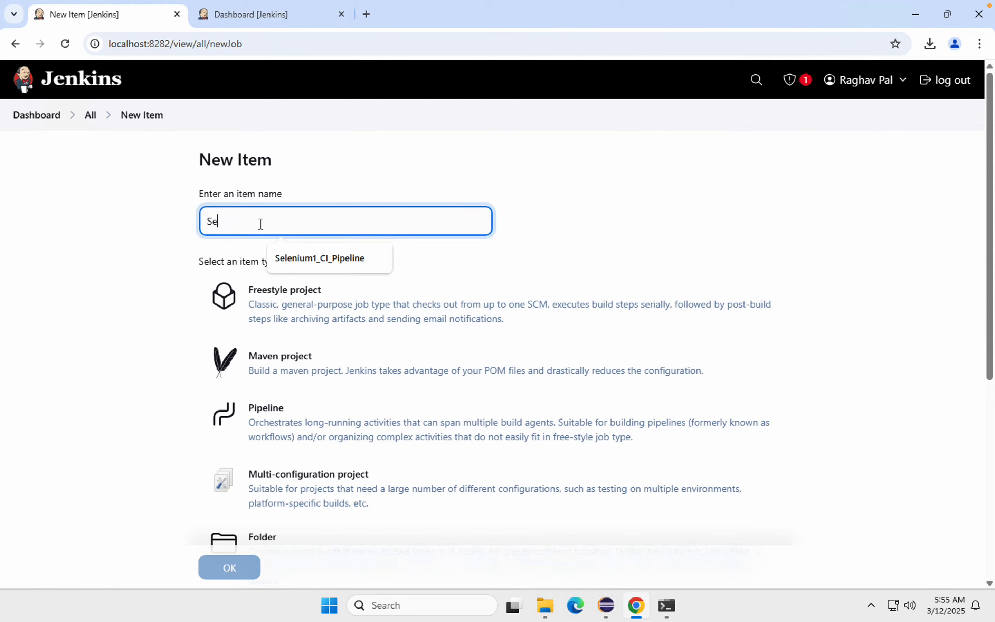
{"action": "type", "text": "lin"}
{"action": "key", "text": "BackSpace"}
{"action": "key", "text": "BackSpace"}
{"action": "key", "text": "BackSpace"}
{"action": "key", "text": "BackSpace"}
{"action": "key", "text": "BackSpace"}
{"action": "type", "text": "Run"}
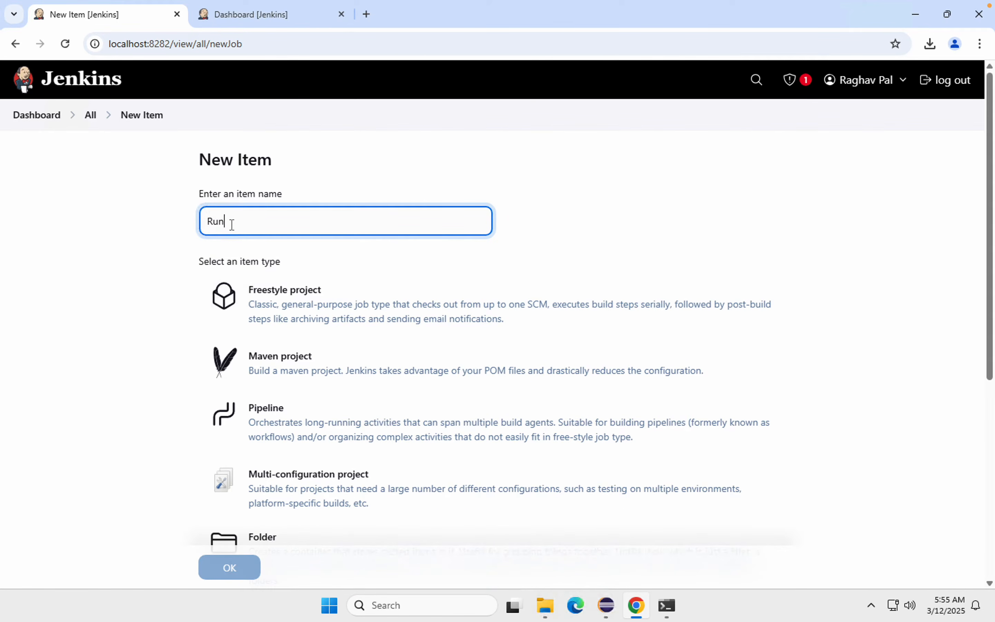
{"action": "type", "text": " Selenium"}
{"action": "type", "text": " Tests"}
{"action": "left_click", "coordinate": [275, 306]}
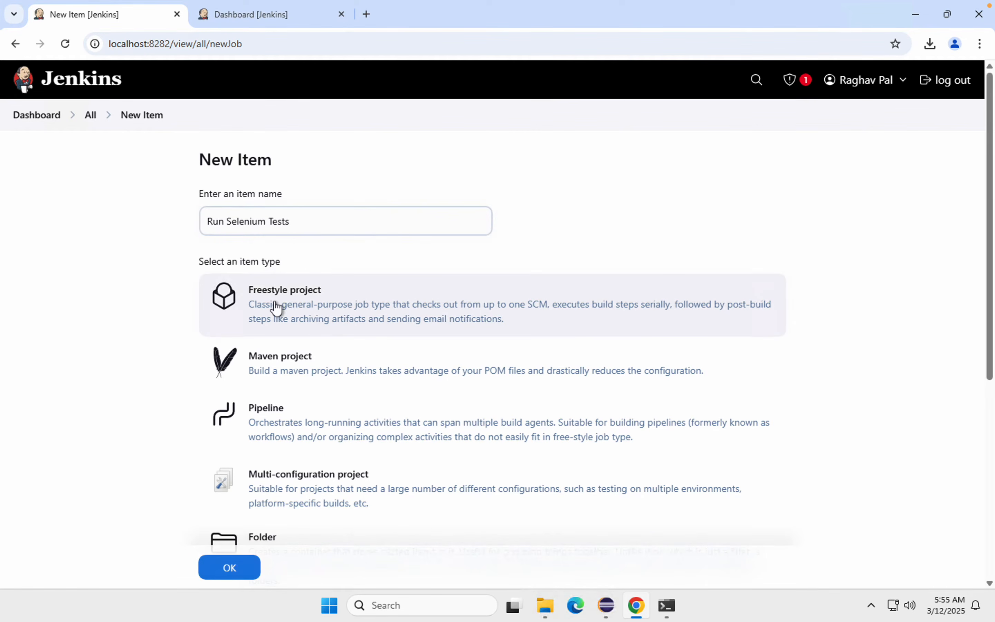
Step: Look over the option for copying from an existing item and create the freestyle project without using it
{"action": "scroll", "coordinate": [275, 307], "scroll_direction": "down", "scroll_amount": 6}
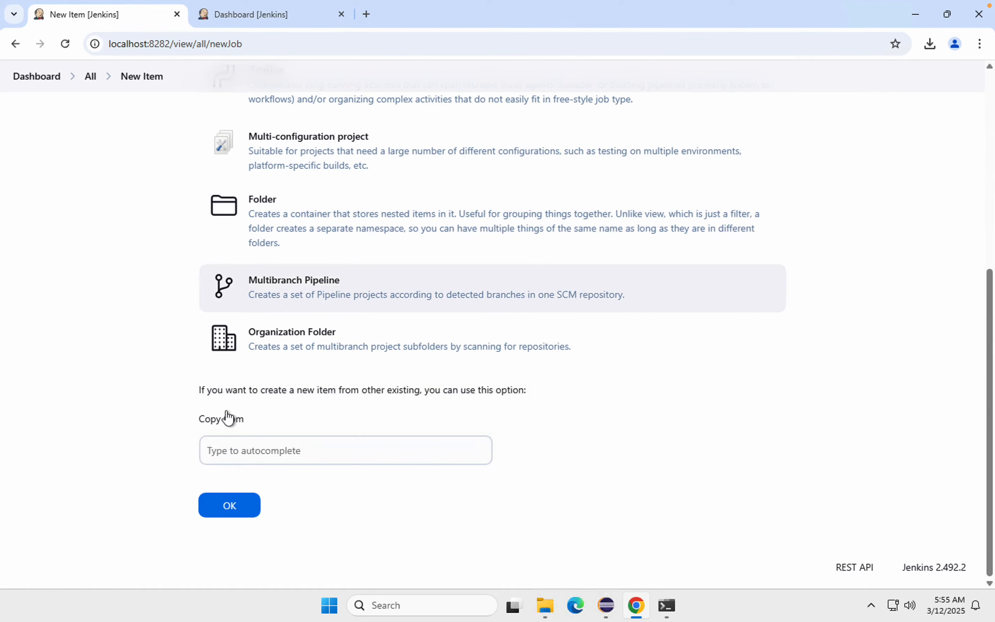
{"action": "left_click_drag", "start_coordinate": [190, 416], "coordinate": [505, 476]}
{"action": "left_click_drag", "start_coordinate": [203, 436], "coordinate": [433, 462]}
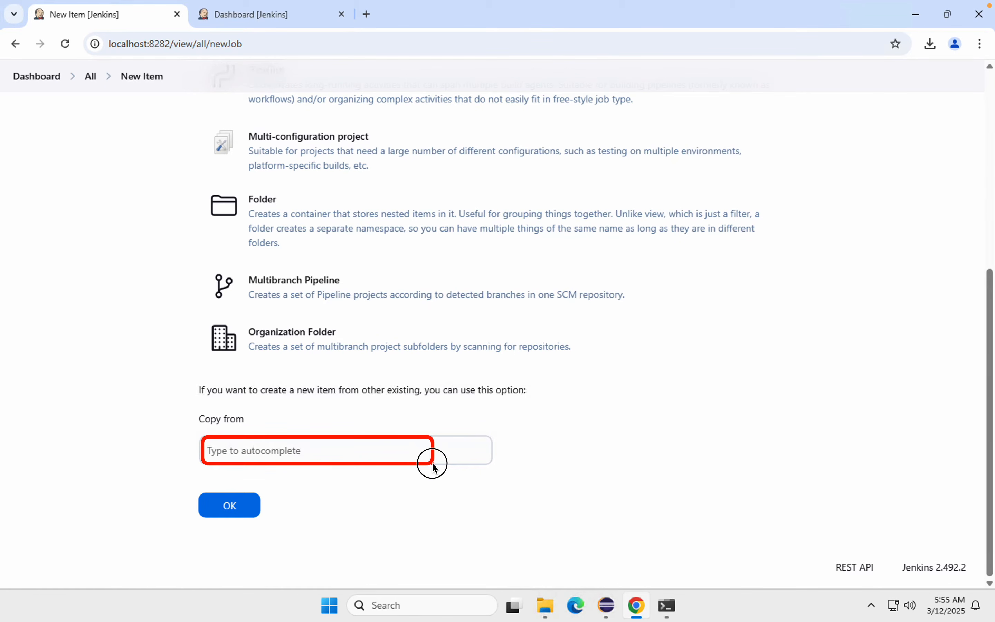
{"action": "scroll", "coordinate": [327, 369], "scroll_direction": "up", "scroll_amount": 4}
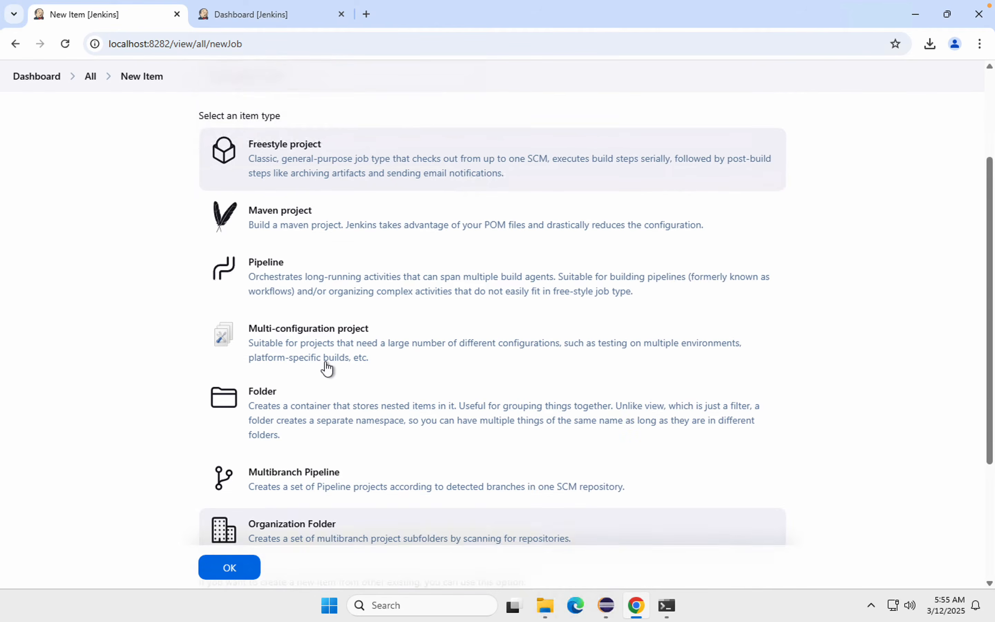
{"action": "left_click", "coordinate": [234, 567]}
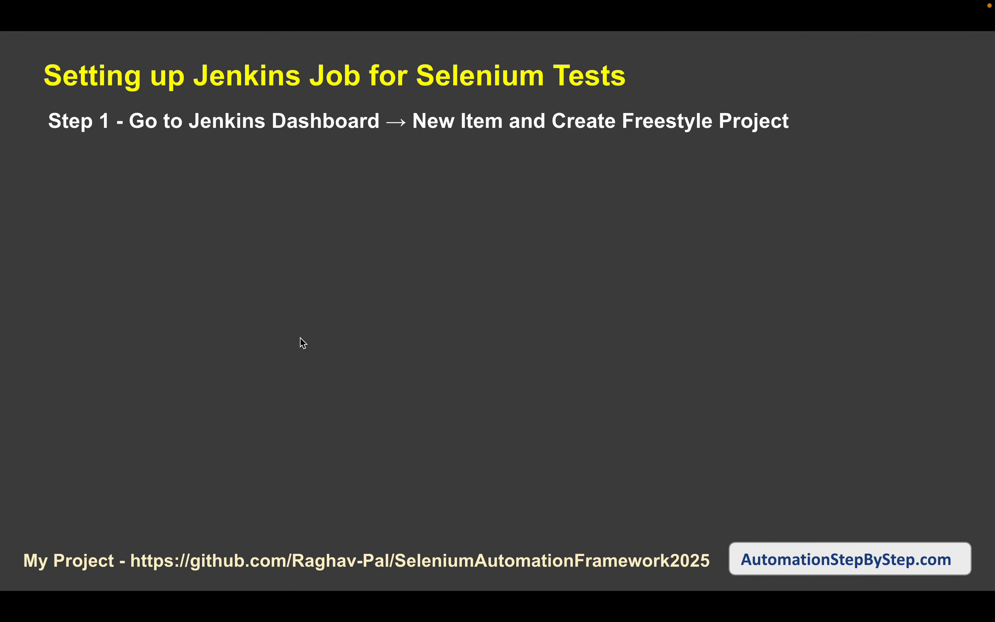
Step: Choose Git as the source code management for the Run Selenium Tests job
{"action": "left_click", "coordinate": [551, 302]}
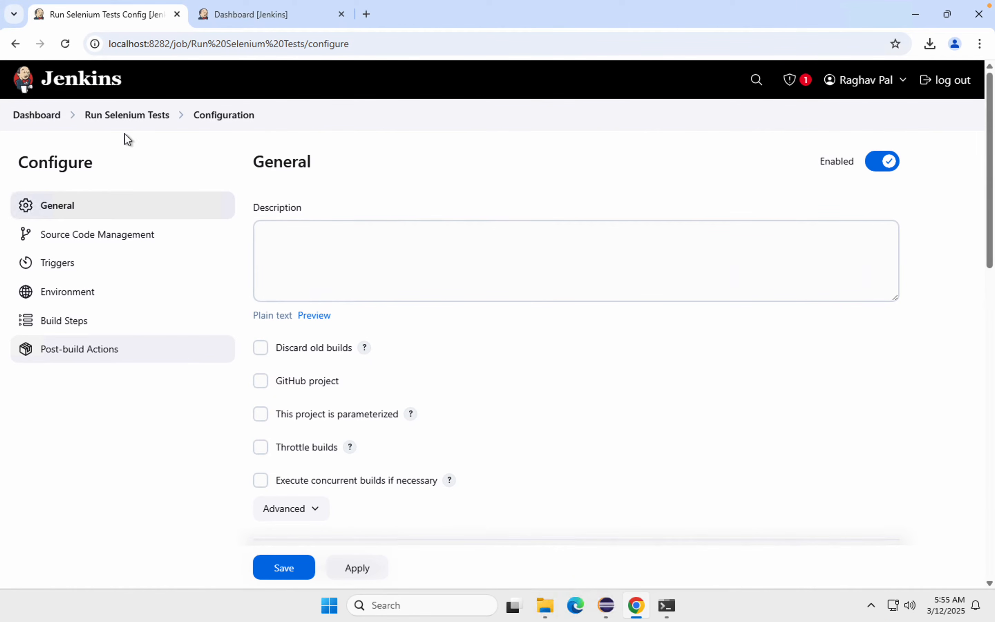
{"action": "left_click", "coordinate": [71, 236]}
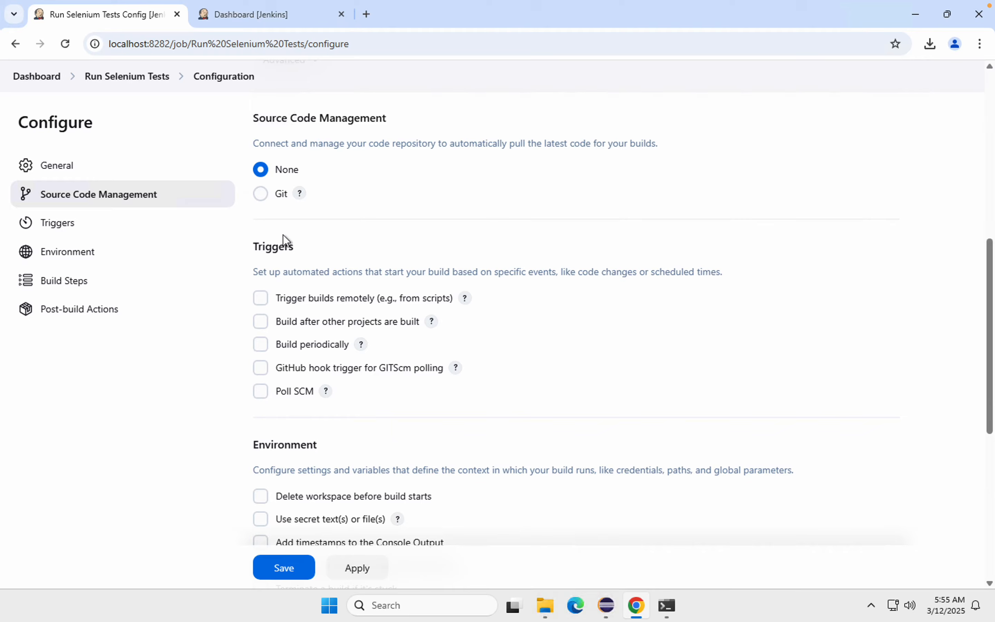
{"action": "left_click", "coordinate": [262, 194]}
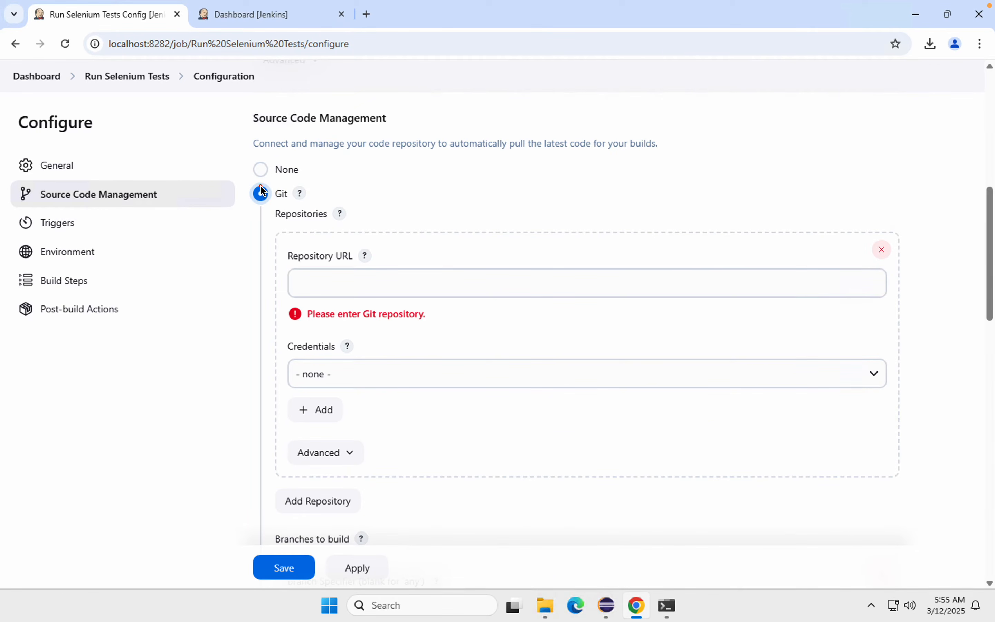
{"action": "left_click_drag", "start_coordinate": [245, 185], "coordinate": [464, 260]}
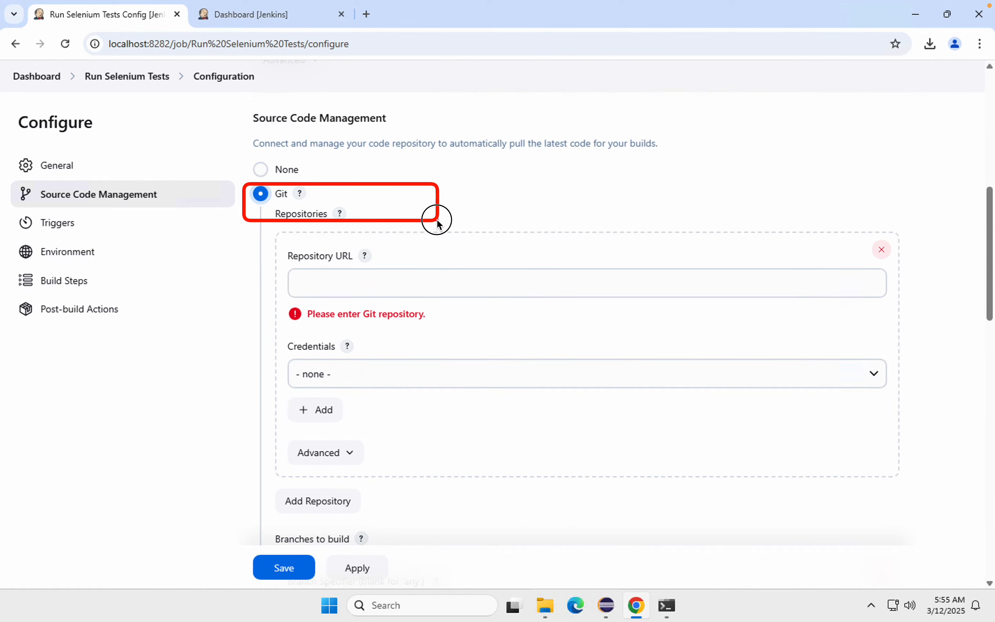
{"action": "left_click_drag", "start_coordinate": [290, 267], "coordinate": [781, 298]}
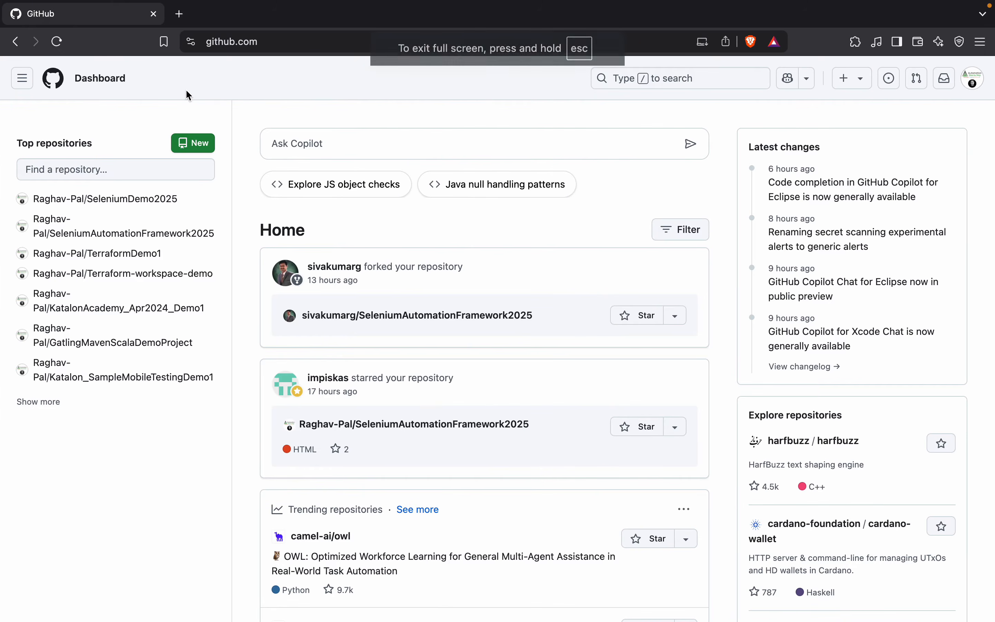
Step: Switch to the other browser, go to github.com and open the SeleniumAutomationFramework2025 repository
{"action": "left_click", "coordinate": [180, 16]}
{"action": "type", "text": "github.com"}
{"action": "key", "text": "Return"}
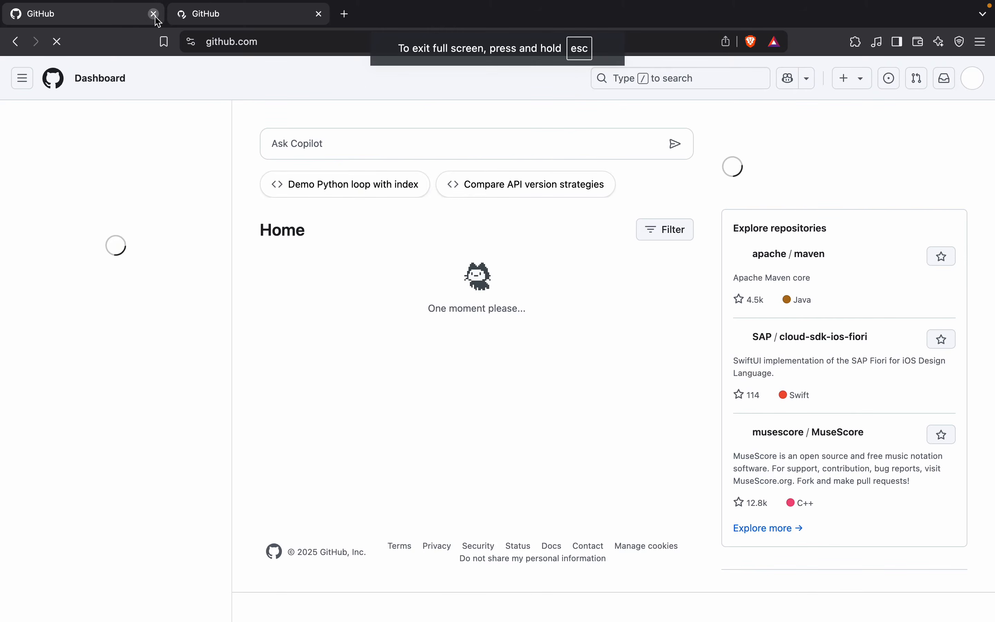
{"action": "left_click", "coordinate": [154, 13]}
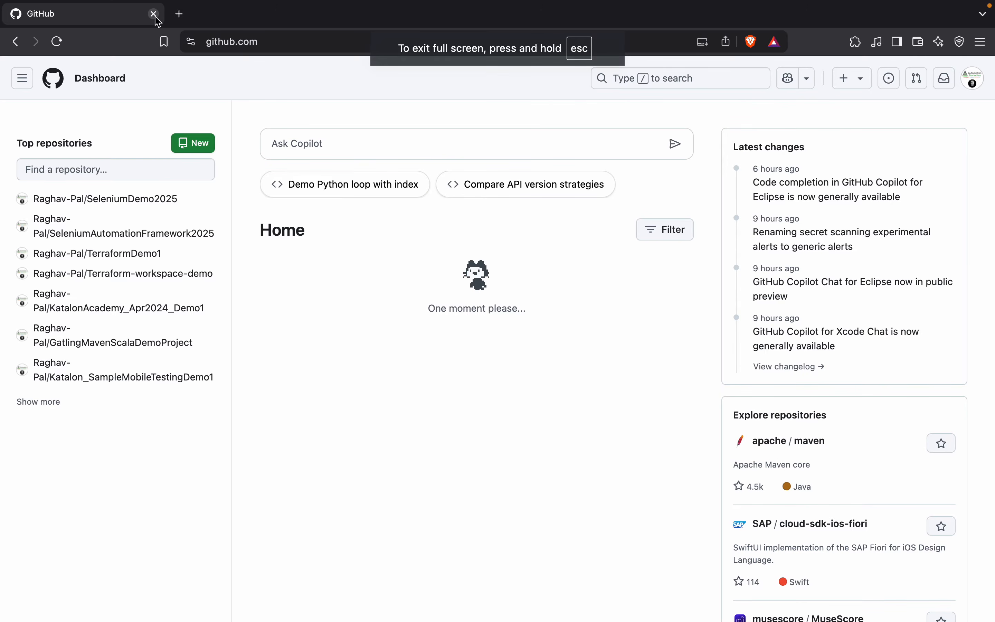
{"action": "left_click", "coordinate": [76, 239]}
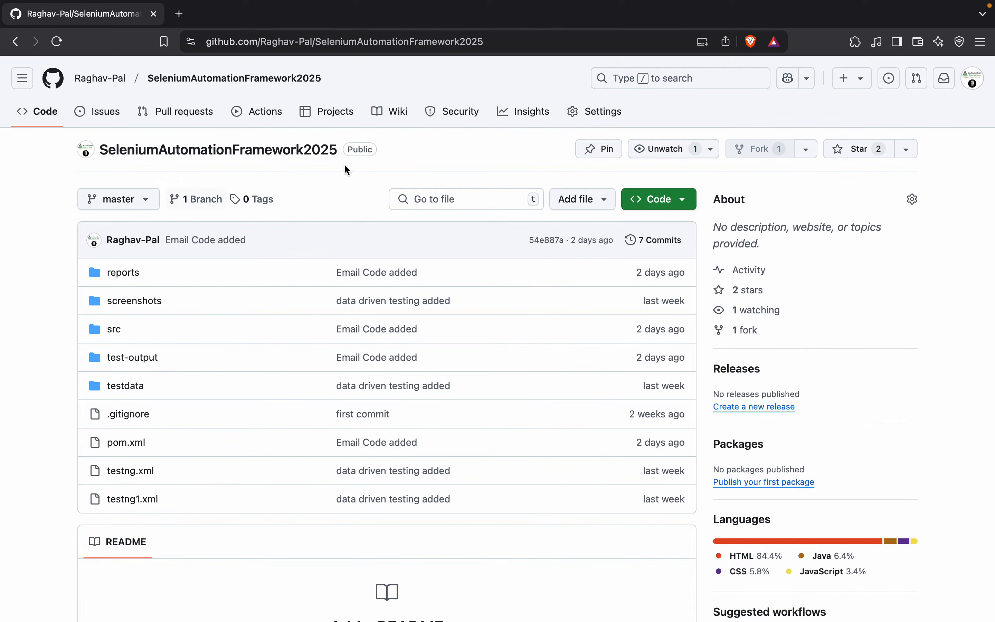
Step: Copy the repository's HTTPS clone URL
{"action": "left_click", "coordinate": [677, 199]}
{"action": "left_click", "coordinate": [599, 323]}
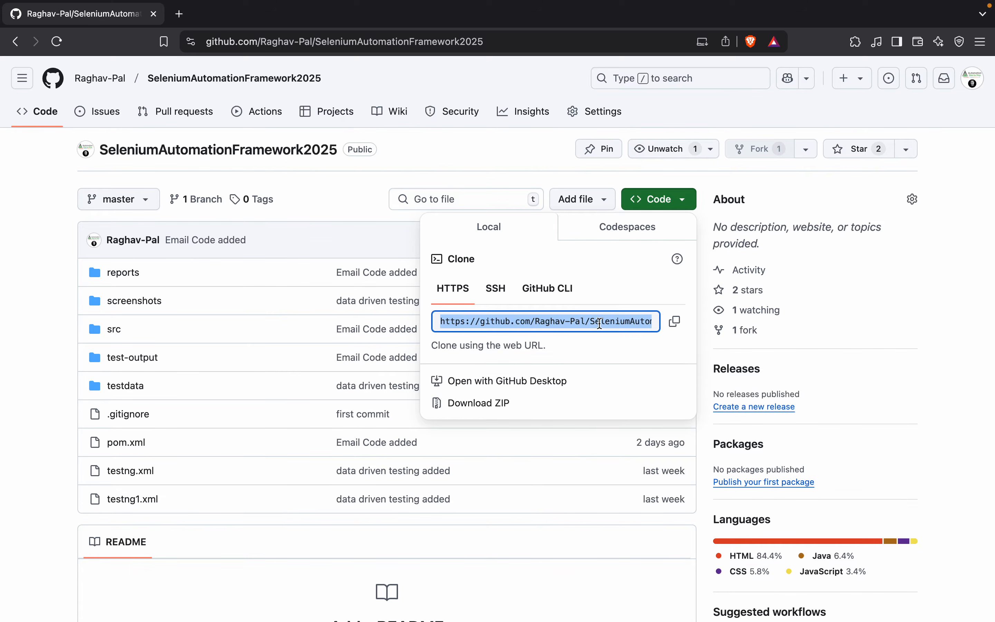
{"action": "left_click", "coordinate": [675, 323]}
Step: Switch back to Jenkins, paste the SeleniumAutomationFramework2025.git clone URL as the job's Git repository URL and review the entry
{"action": "key", "text": "ctrl+Left"}
{"action": "key", "text": "ctrl+Left"}
{"action": "left_click", "coordinate": [322, 285]}
{"action": "key", "text": "ctrl+v"}
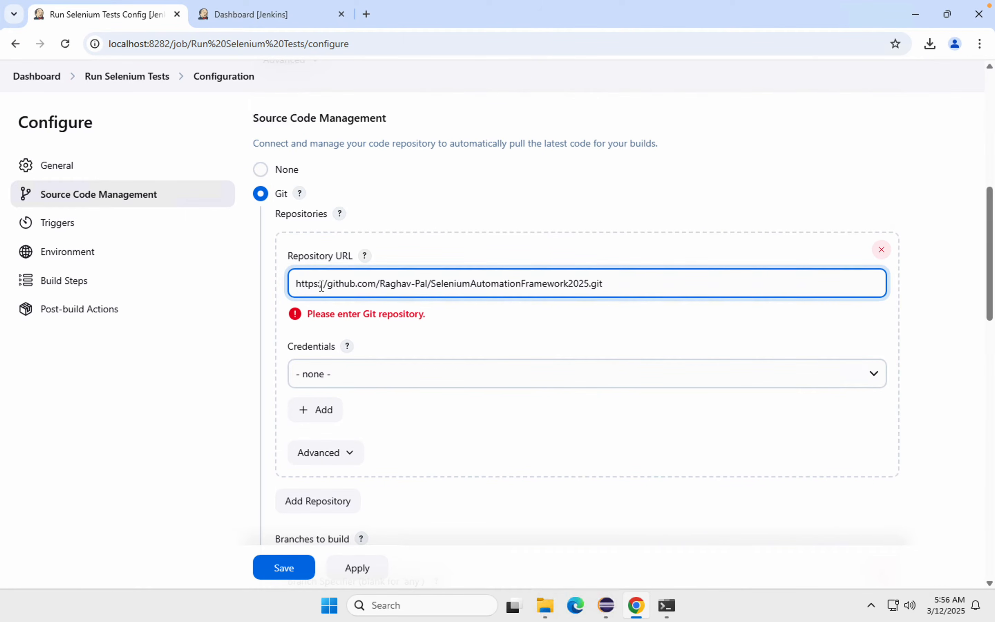
{"action": "left_click", "coordinate": [228, 320]}
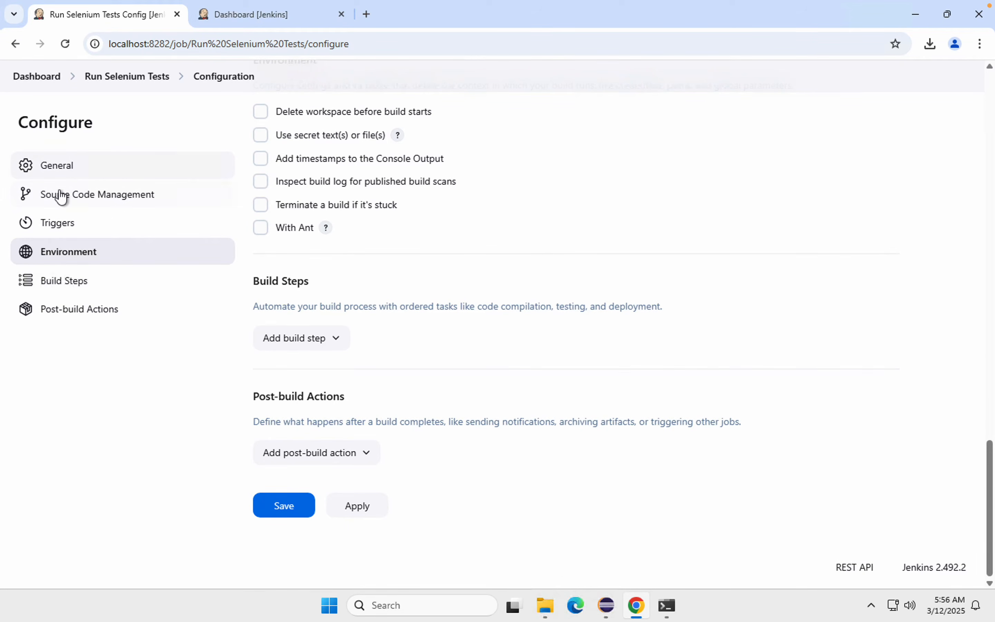
{"action": "left_click", "coordinate": [60, 194]}
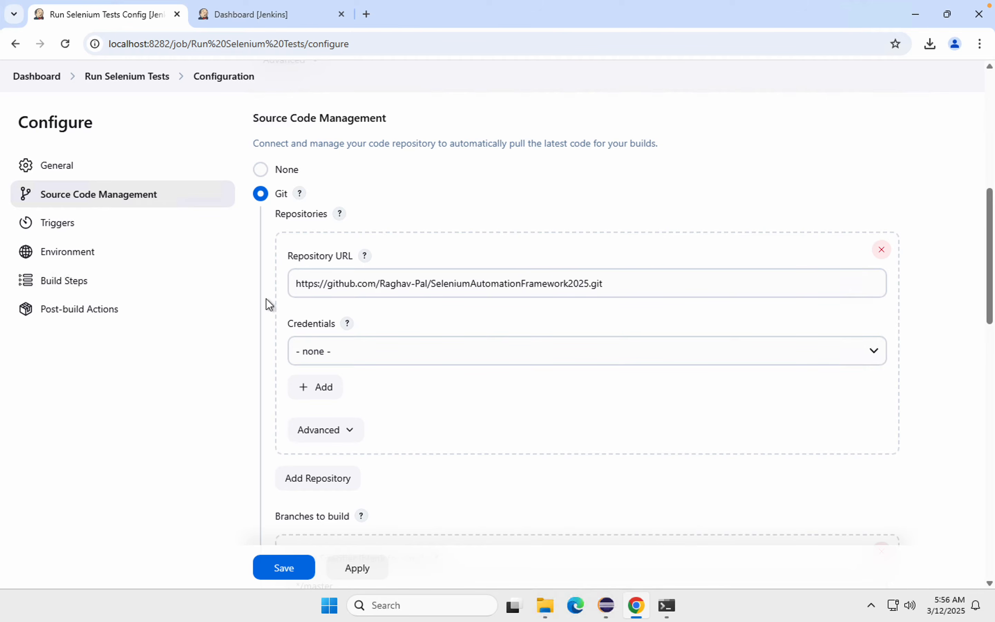
{"action": "left_click_drag", "start_coordinate": [633, 277], "coordinate": [257, 280]}
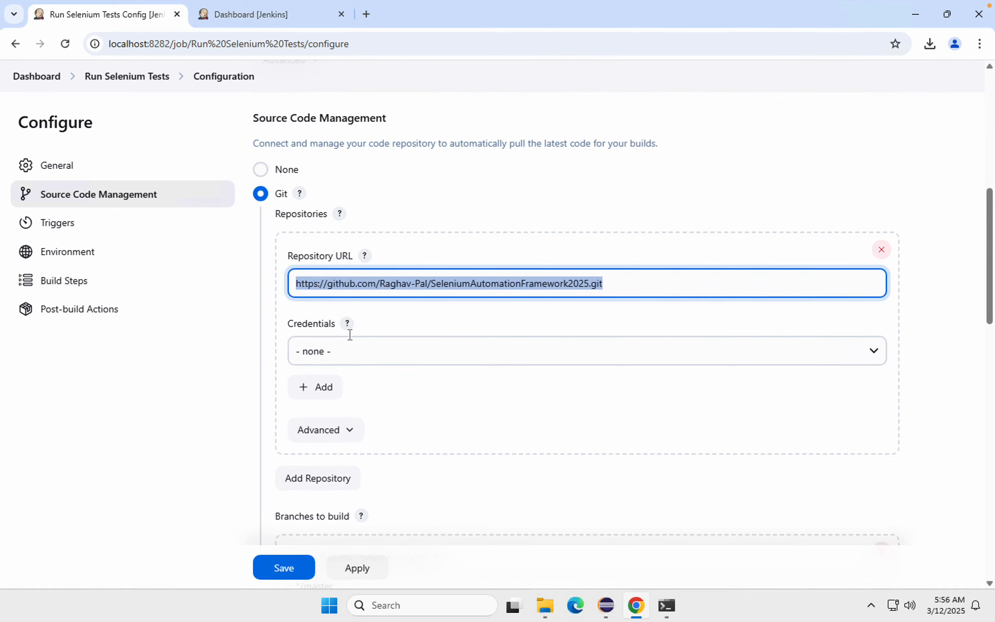
Step: Examine the repository's credentials choices and advanced options, and read the help for the repository Name setting
{"action": "left_click", "coordinate": [877, 351]}
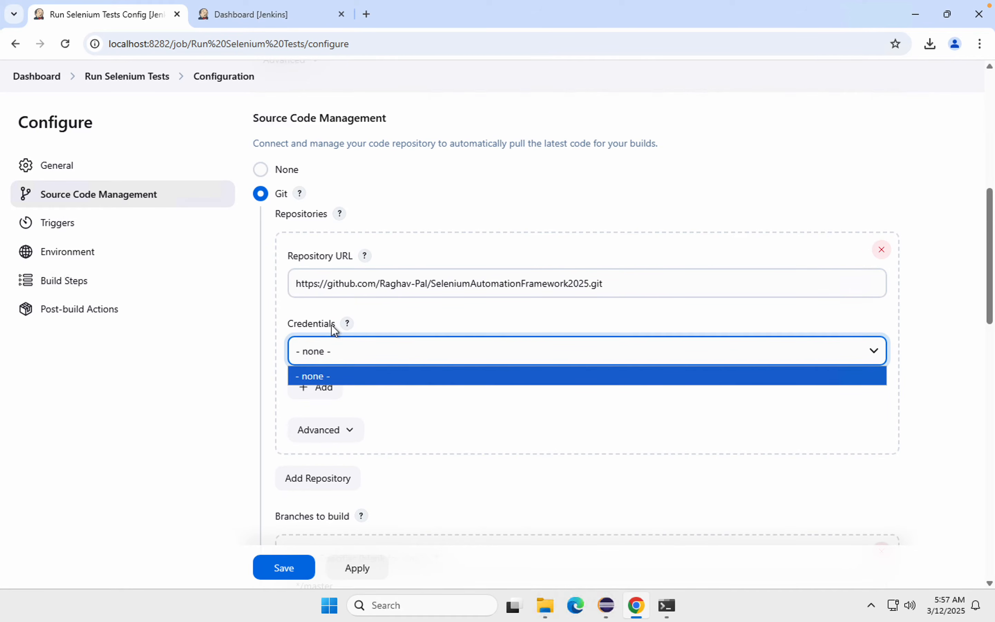
{"action": "left_click", "coordinate": [249, 374]}
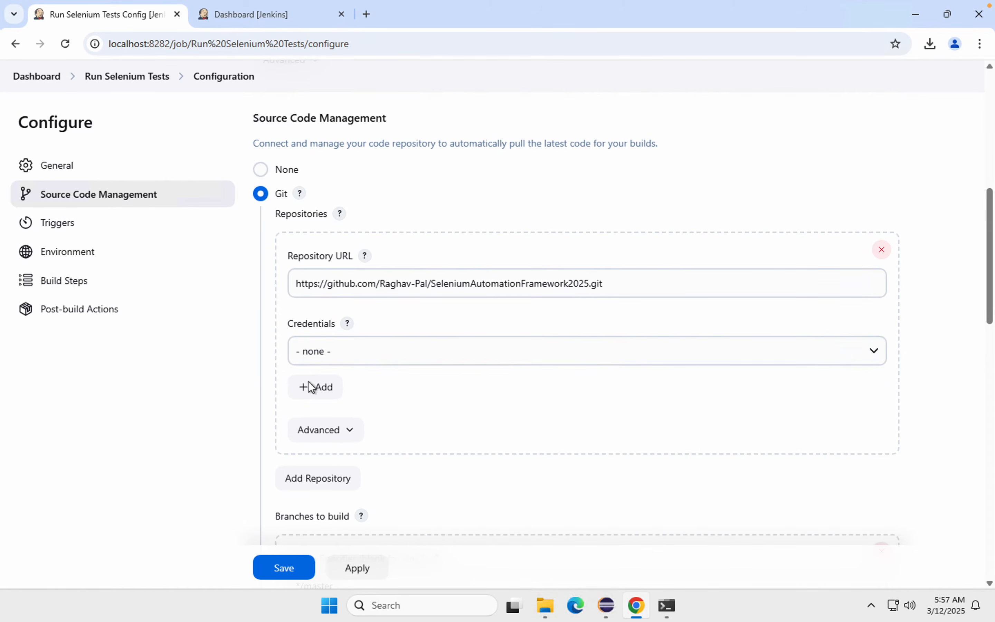
{"action": "left_click", "coordinate": [333, 436]}
{"action": "scroll", "coordinate": [333, 435], "scroll_direction": "down", "scroll_amount": 3}
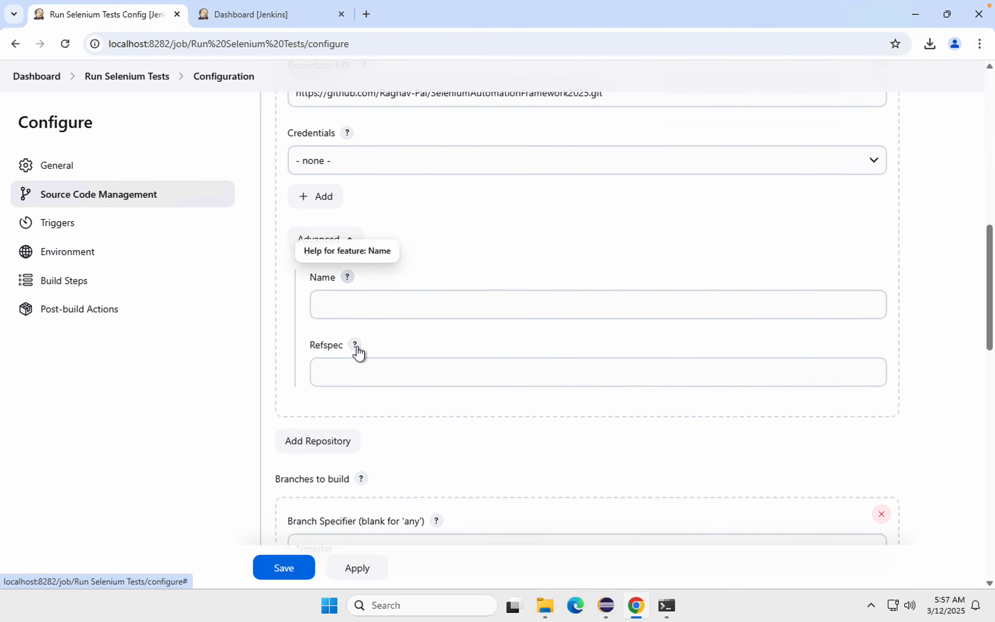
{"action": "left_click", "coordinate": [348, 278]}
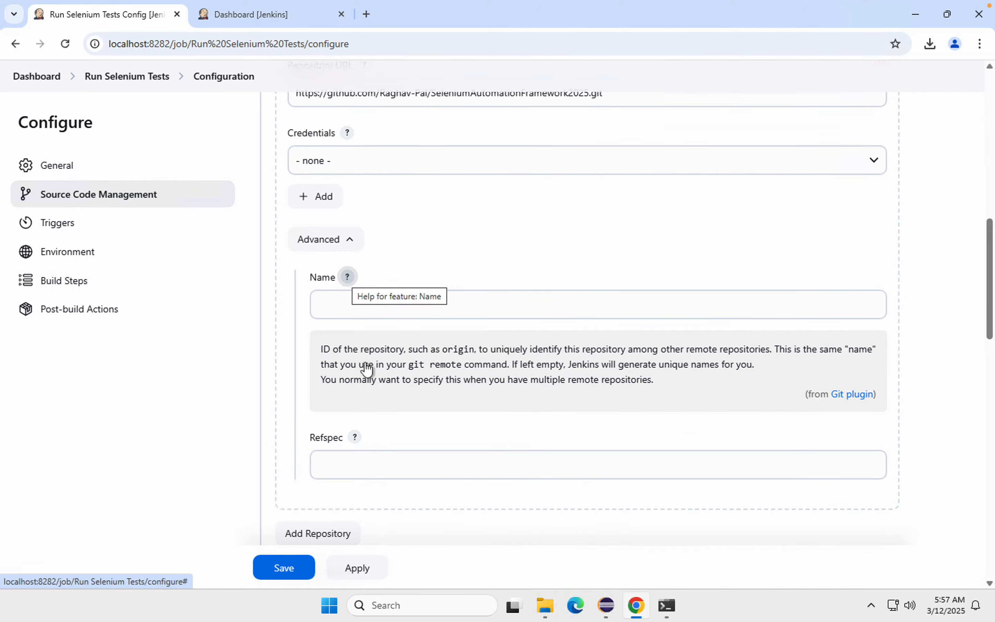
{"action": "left_click_drag", "start_coordinate": [326, 350], "coordinate": [689, 384]}
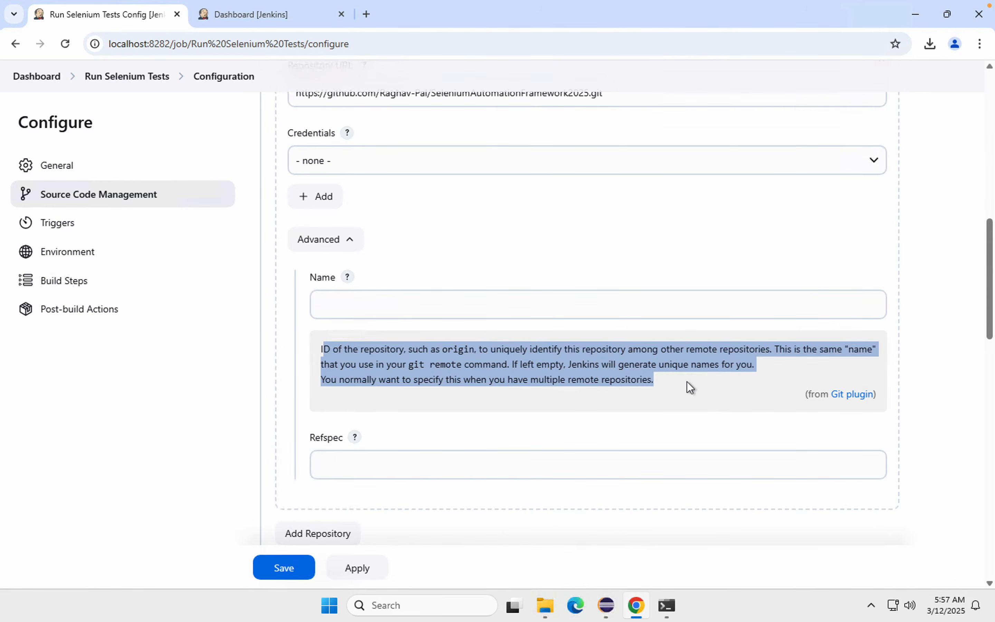
{"action": "left_click", "coordinate": [347, 277]}
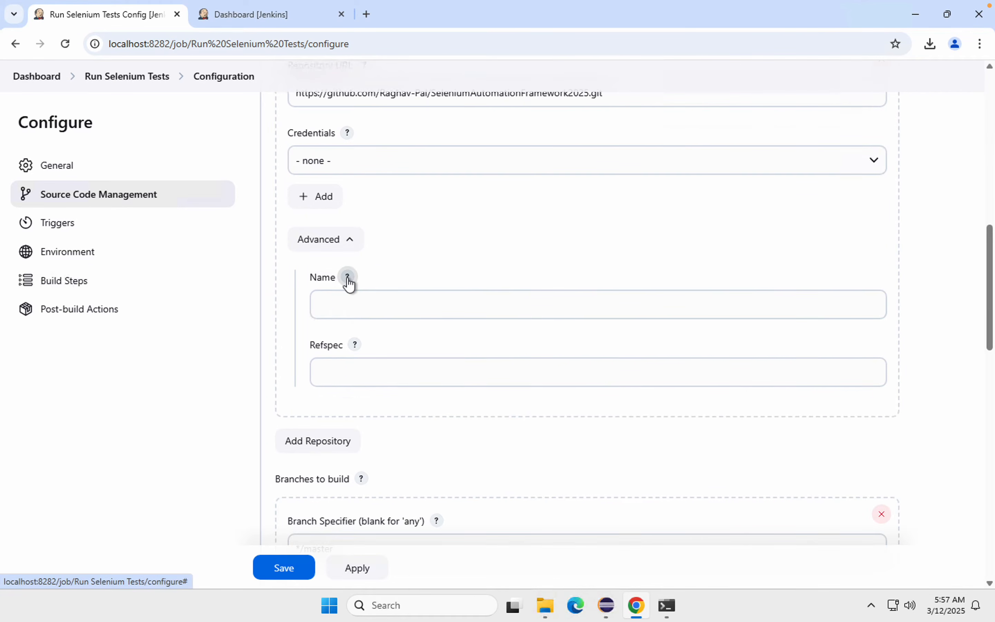
{"action": "scroll", "coordinate": [324, 313], "scroll_direction": "up", "scroll_amount": 3}
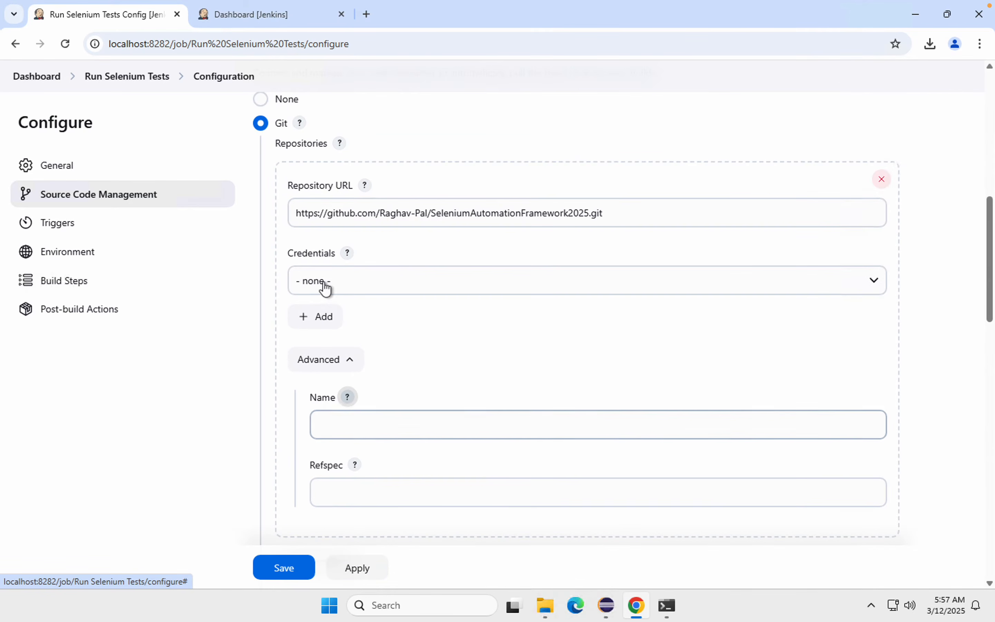
{"action": "left_click", "coordinate": [352, 362]}
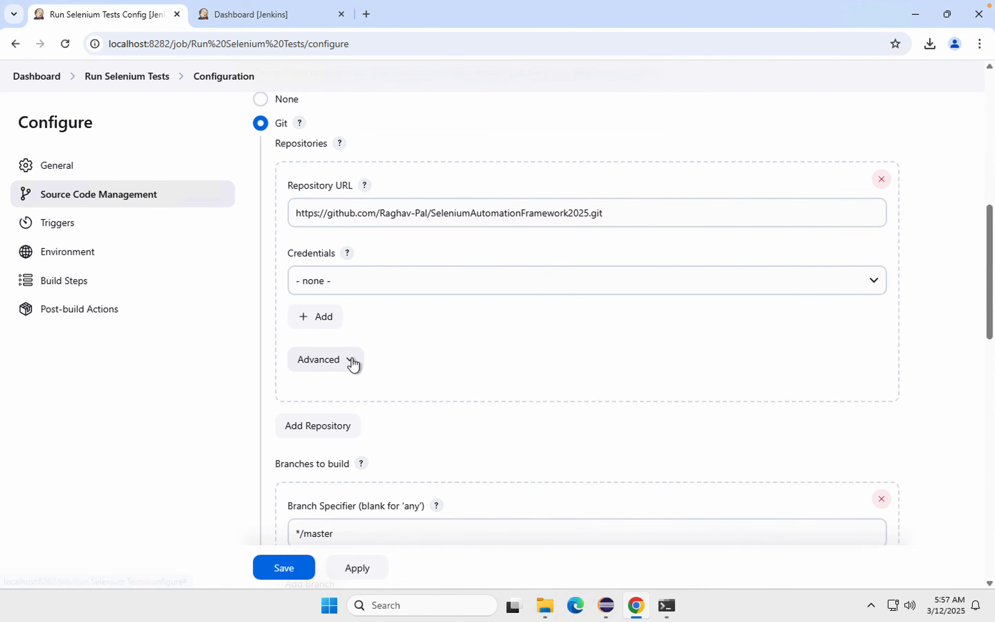
Step: Review the branches to build and inspect the options of the Build after other projects are built trigger, leaving it disabled
{"action": "scroll", "coordinate": [353, 365], "scroll_direction": "down", "scroll_amount": 3}
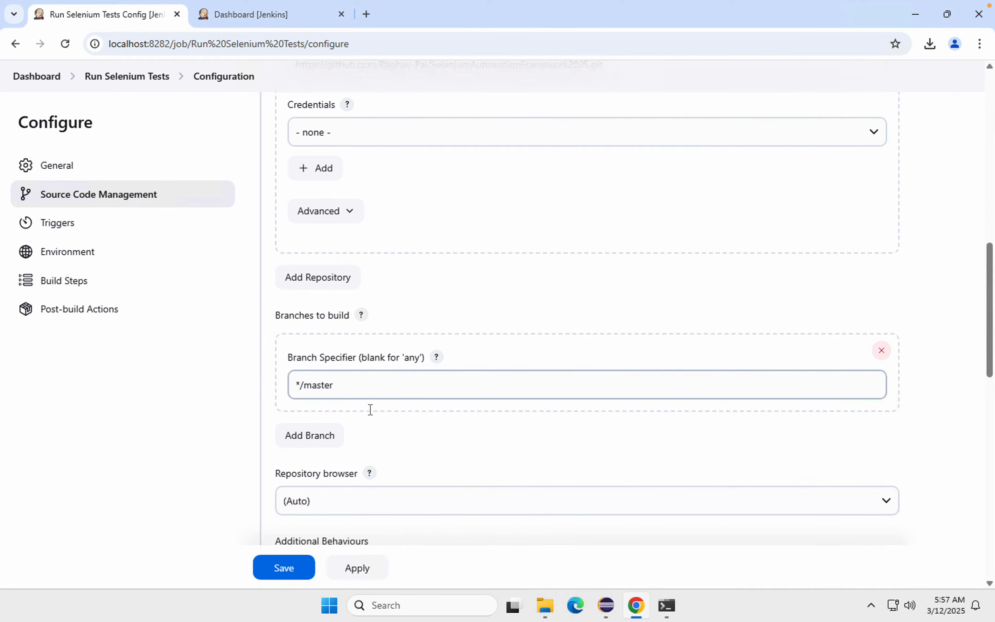
{"action": "scroll", "coordinate": [369, 408], "scroll_direction": "down", "scroll_amount": 1}
{"action": "scroll", "coordinate": [369, 409], "scroll_direction": "down", "scroll_amount": 2}
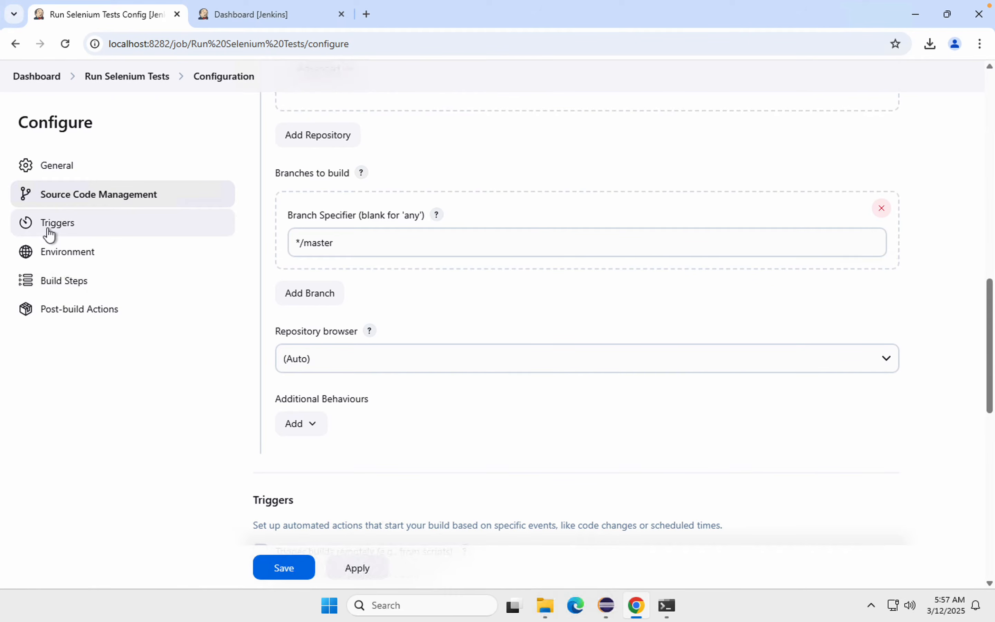
{"action": "left_click", "coordinate": [48, 234]}
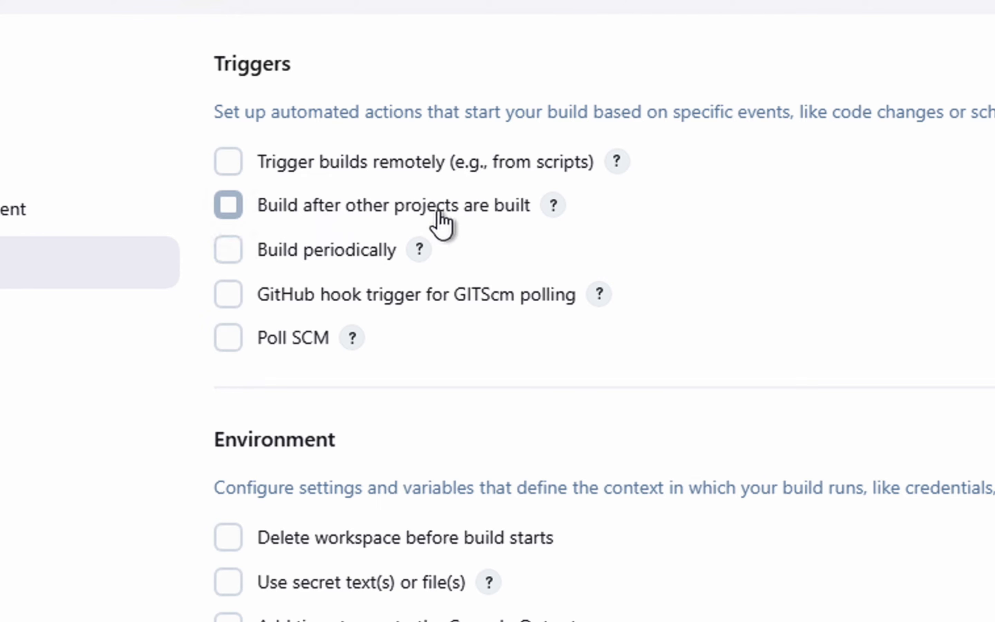
{"action": "left_click", "coordinate": [228, 210]}
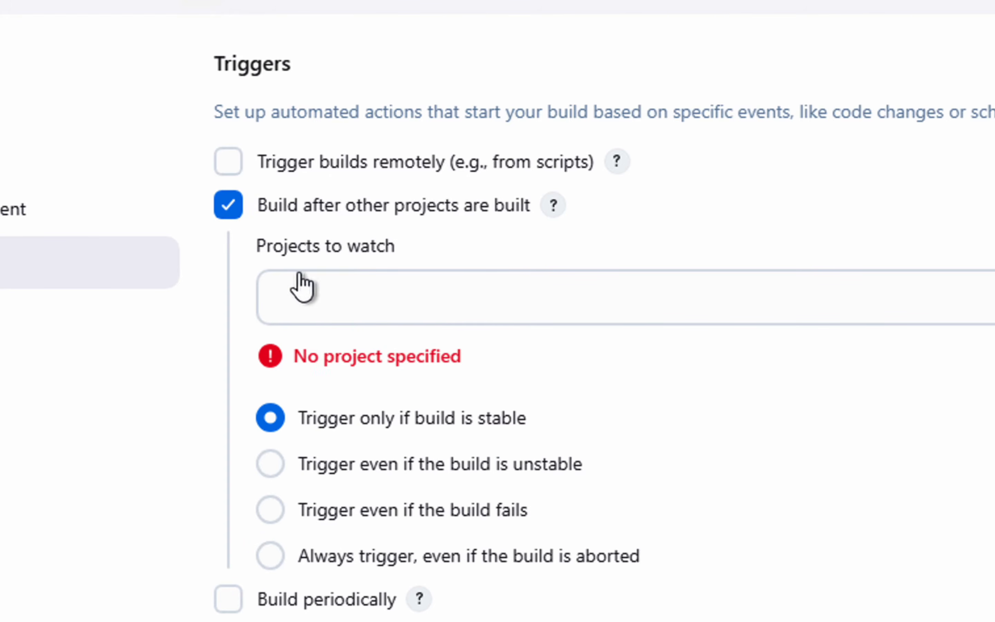
{"action": "left_click", "coordinate": [231, 206]}
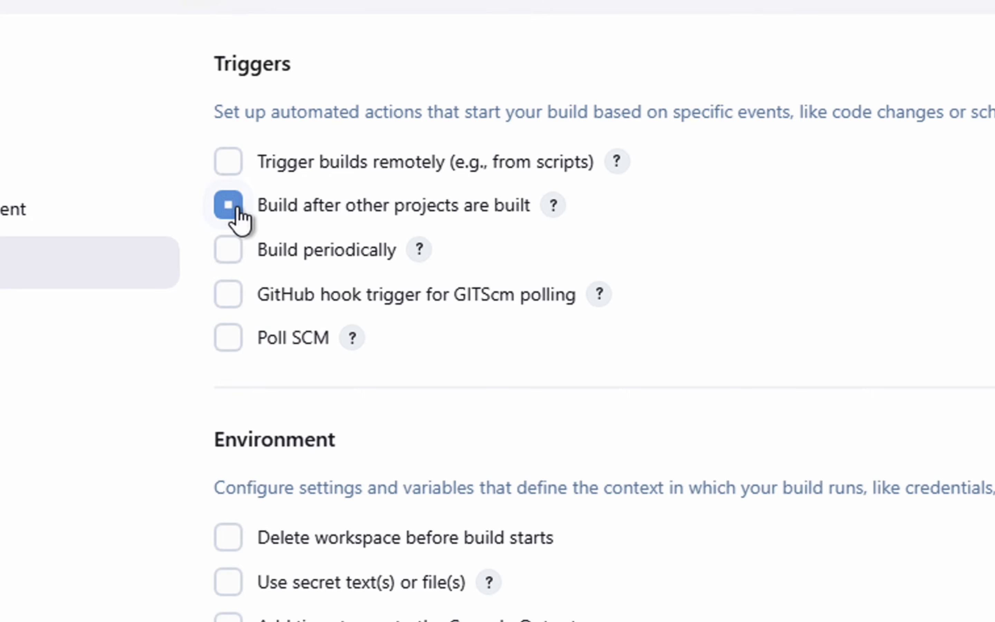
Step: Temporarily enable the Build periodically trigger to read the help on its cron schedule fields
{"action": "left_click", "coordinate": [230, 251]}
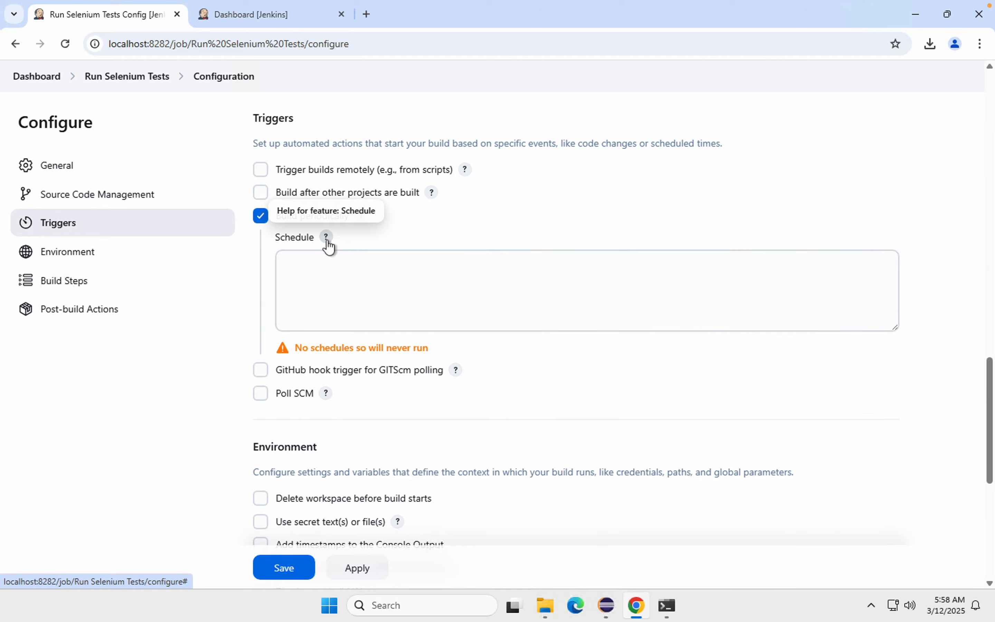
{"action": "left_click", "coordinate": [327, 243]}
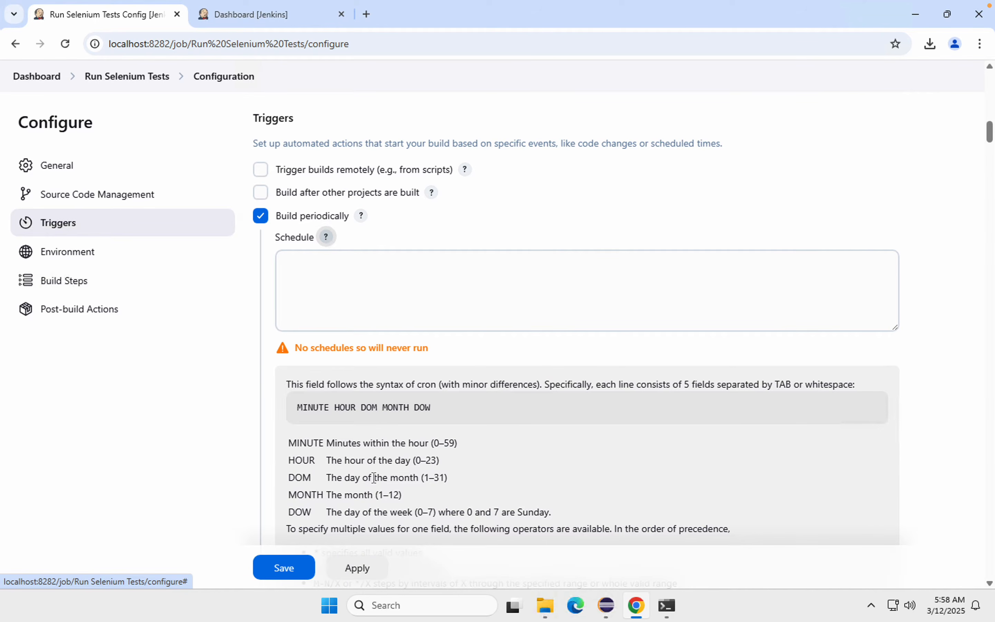
{"action": "scroll", "coordinate": [373, 477], "scroll_direction": "down", "scroll_amount": 1}
{"action": "scroll", "coordinate": [372, 477], "scroll_direction": "down", "scroll_amount": 2}
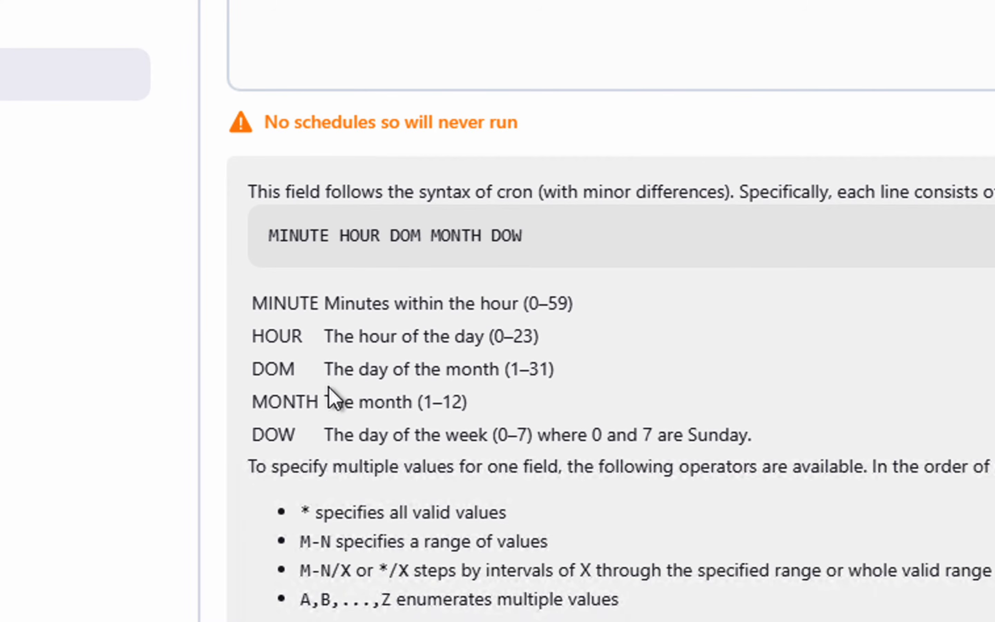
{"action": "scroll", "coordinate": [329, 387], "scroll_direction": "down", "scroll_amount": 2}
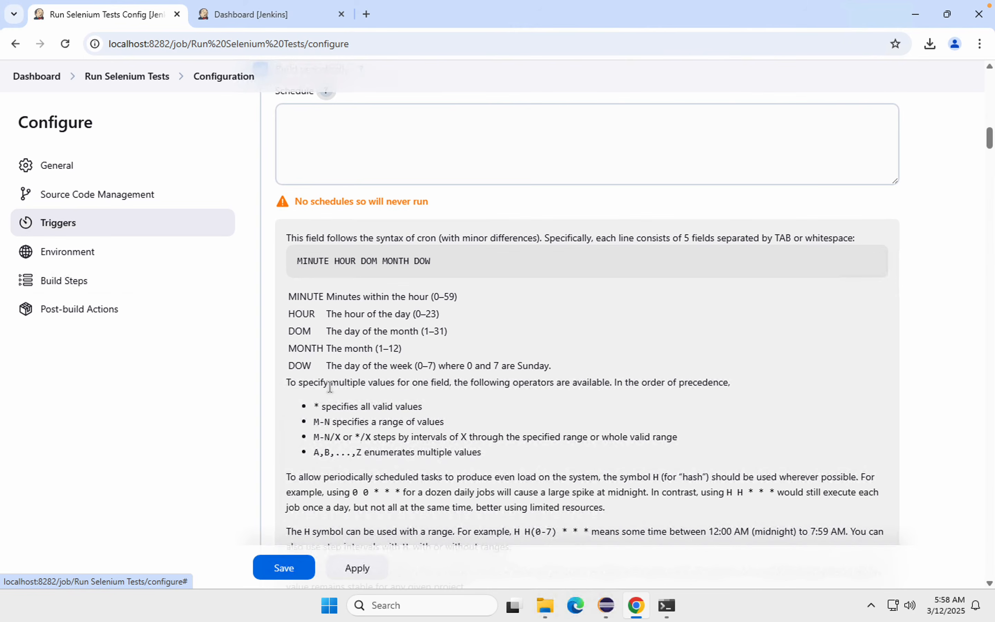
{"action": "scroll", "coordinate": [329, 386], "scroll_direction": "up", "scroll_amount": 4}
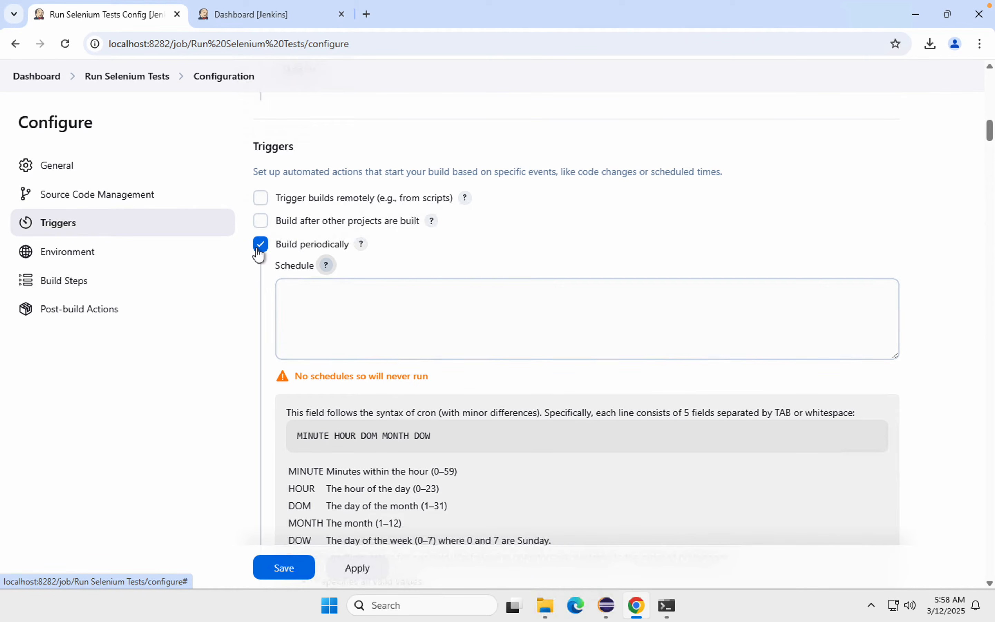
{"action": "left_click", "coordinate": [259, 245]}
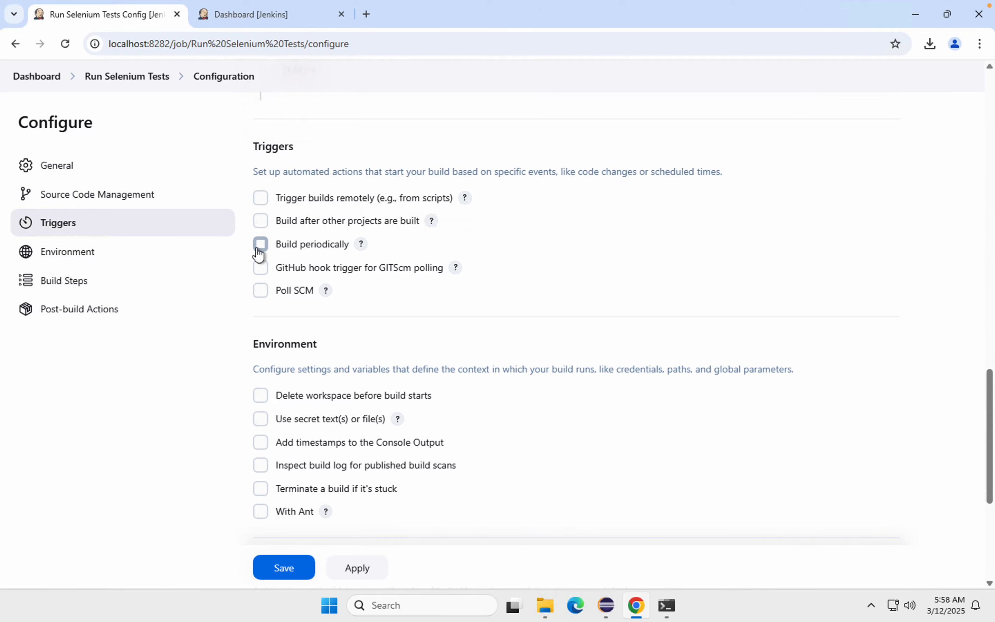
Step: Reopen the Build periodically options to examine the operators in the schedule help, and leave the trigger disabled
{"action": "left_click", "coordinate": [259, 247]}
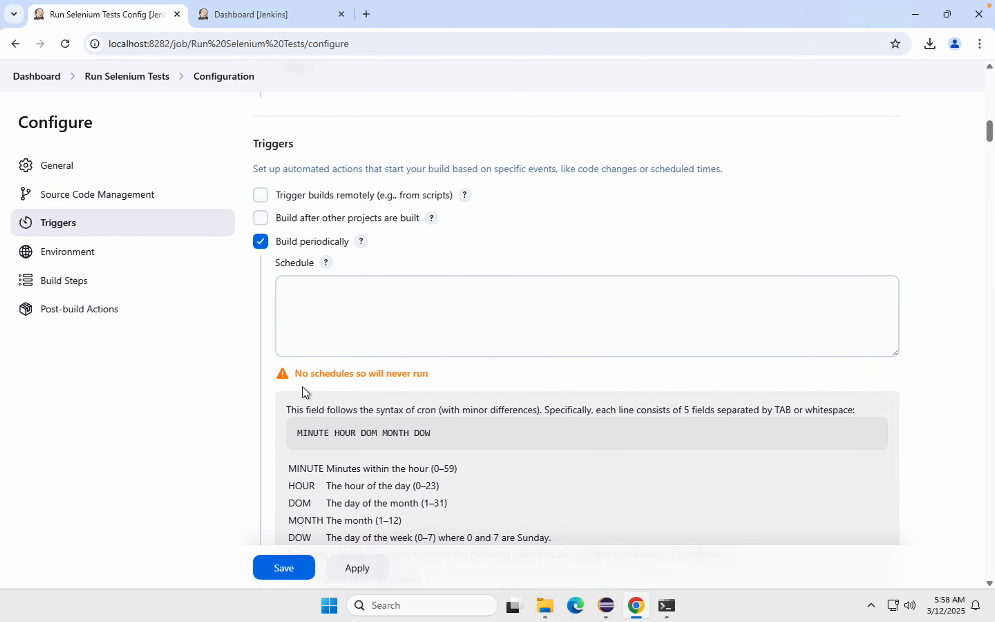
{"action": "scroll", "coordinate": [379, 423], "scroll_direction": "down", "scroll_amount": 3}
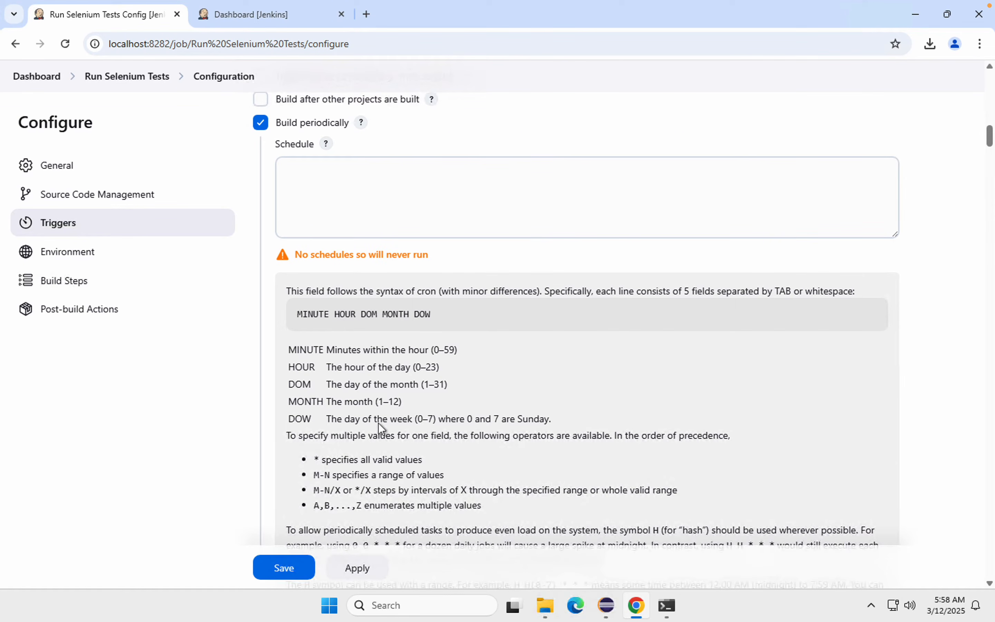
{"action": "scroll", "coordinate": [378, 423], "scroll_direction": "down", "scroll_amount": 1}
{"action": "left_click_drag", "start_coordinate": [386, 470], "coordinate": [325, 432]}
{"action": "scroll", "coordinate": [324, 432], "scroll_direction": "down", "scroll_amount": 2}
{"action": "scroll", "coordinate": [325, 431], "scroll_direction": "up", "scroll_amount": 2}
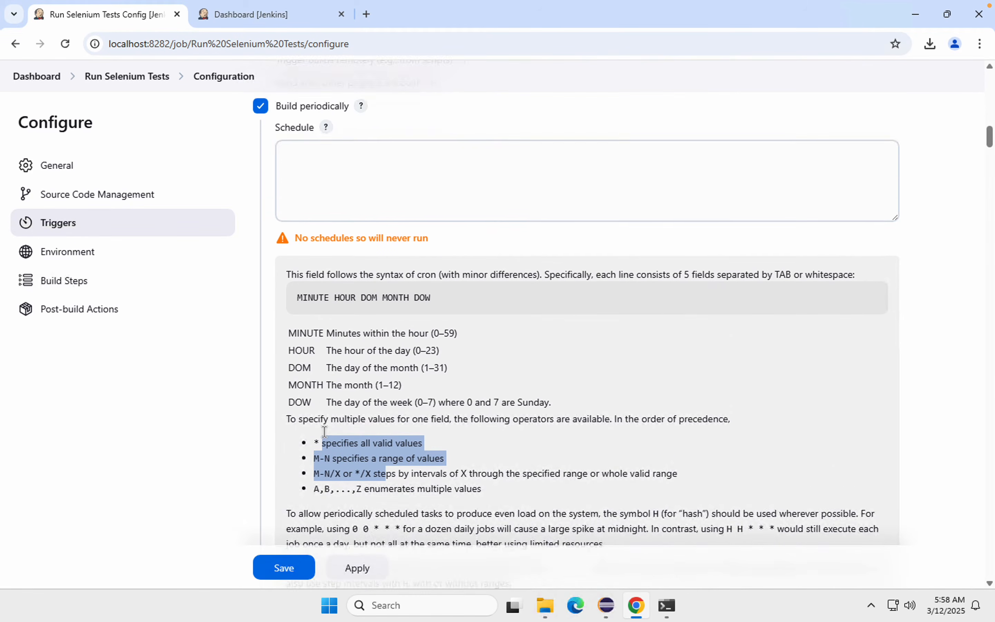
{"action": "scroll", "coordinate": [325, 432], "scroll_direction": "up", "scroll_amount": 3}
{"action": "left_click", "coordinate": [261, 216]}
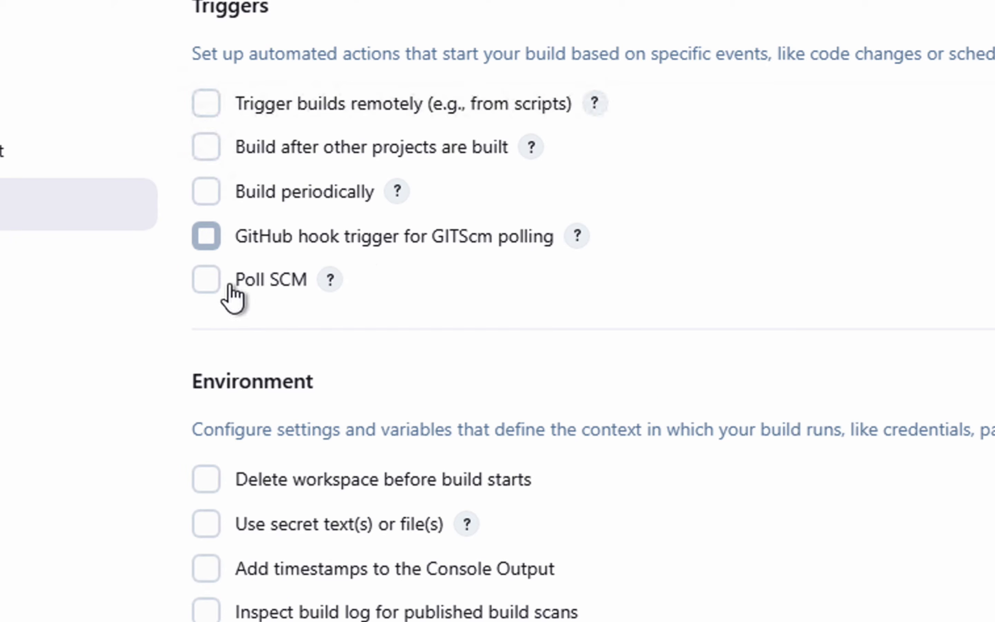
Step: Enable the Poll SCM trigger and read the help for the trigger and its schedule syntax
{"action": "left_click", "coordinate": [329, 281]}
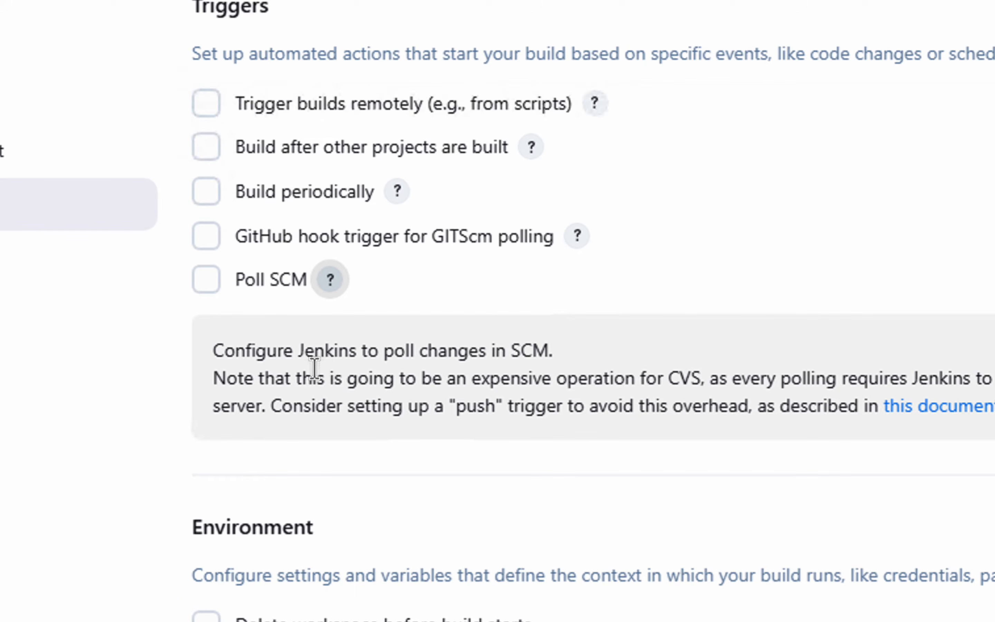
{"action": "left_click", "coordinate": [211, 288]}
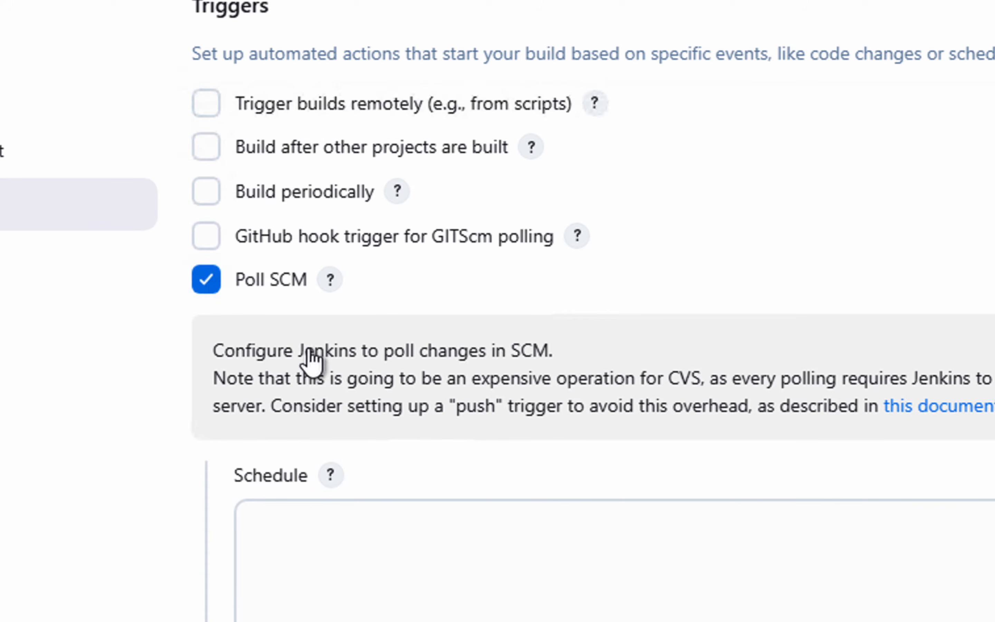
{"action": "left_click", "coordinate": [331, 288]}
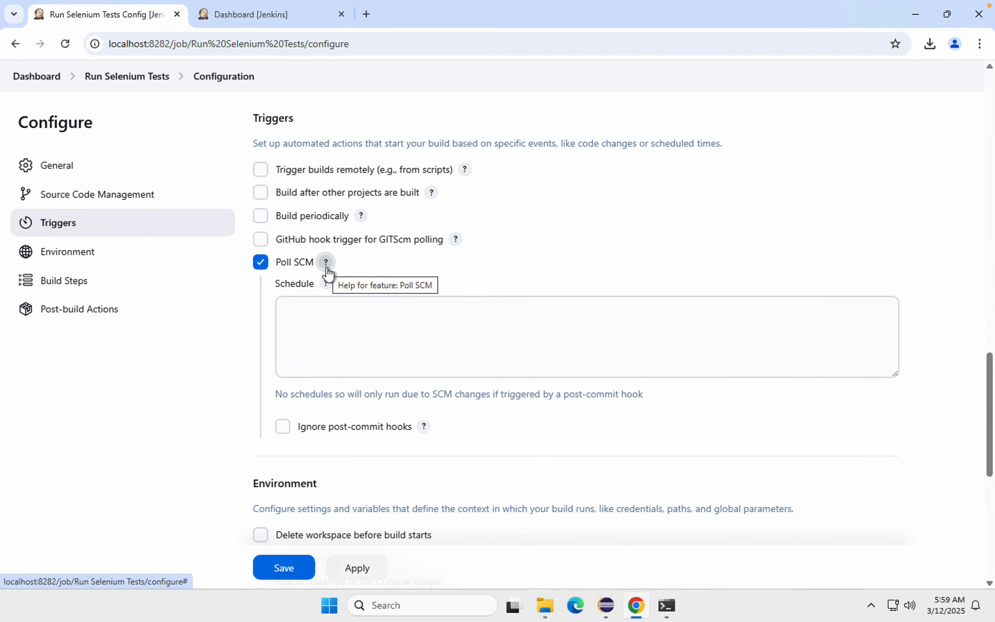
{"action": "left_click", "coordinate": [330, 320]}
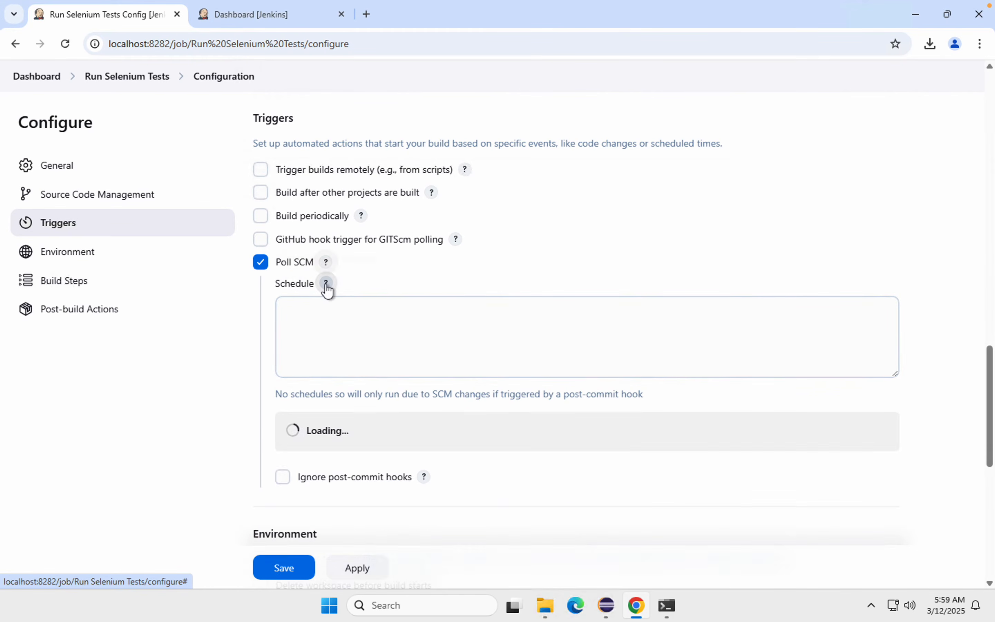
{"action": "scroll", "coordinate": [368, 434], "scroll_direction": "down", "scroll_amount": 2}
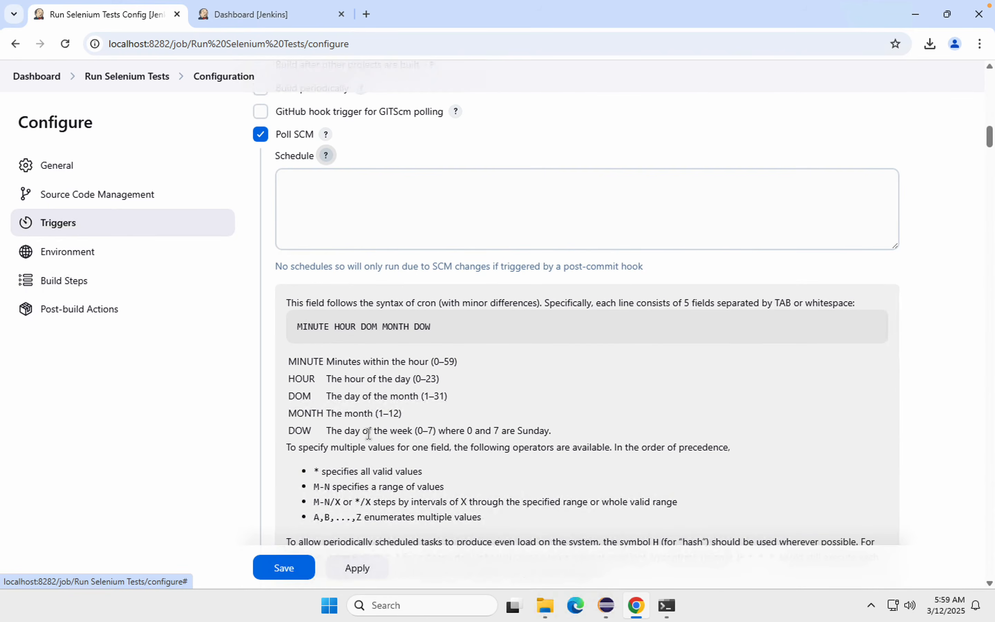
{"action": "scroll", "coordinate": [368, 434], "scroll_direction": "up", "scroll_amount": 3}
{"action": "left_click", "coordinate": [325, 304]}
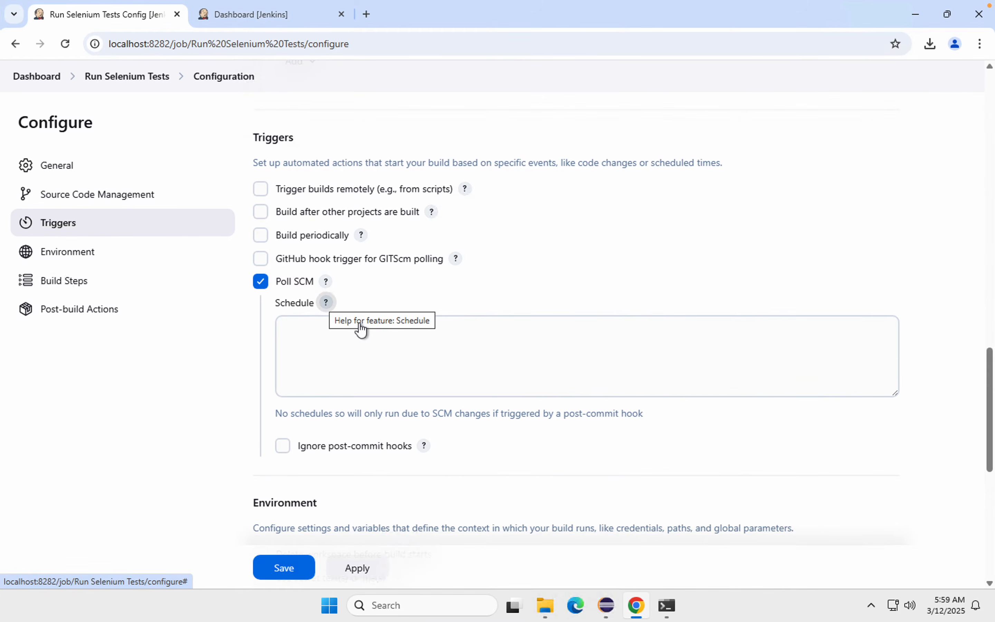
Step: Set the Poll SCM schedule to H/5 * * * * with spaces between the fields, and review the calculated run times
{"action": "left_click", "coordinate": [300, 336]}
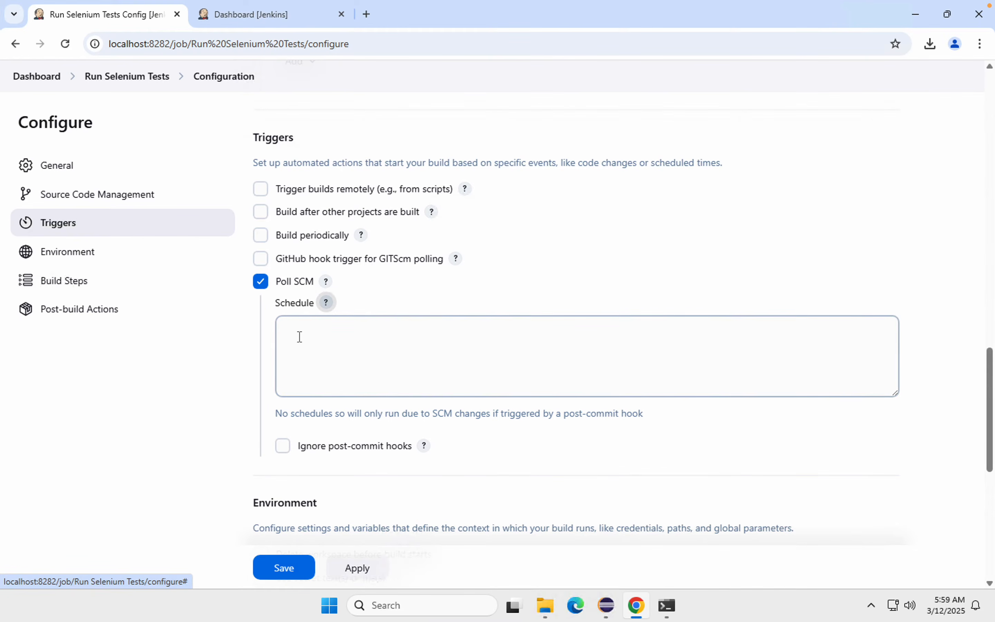
{"action": "type", "text": "H"}
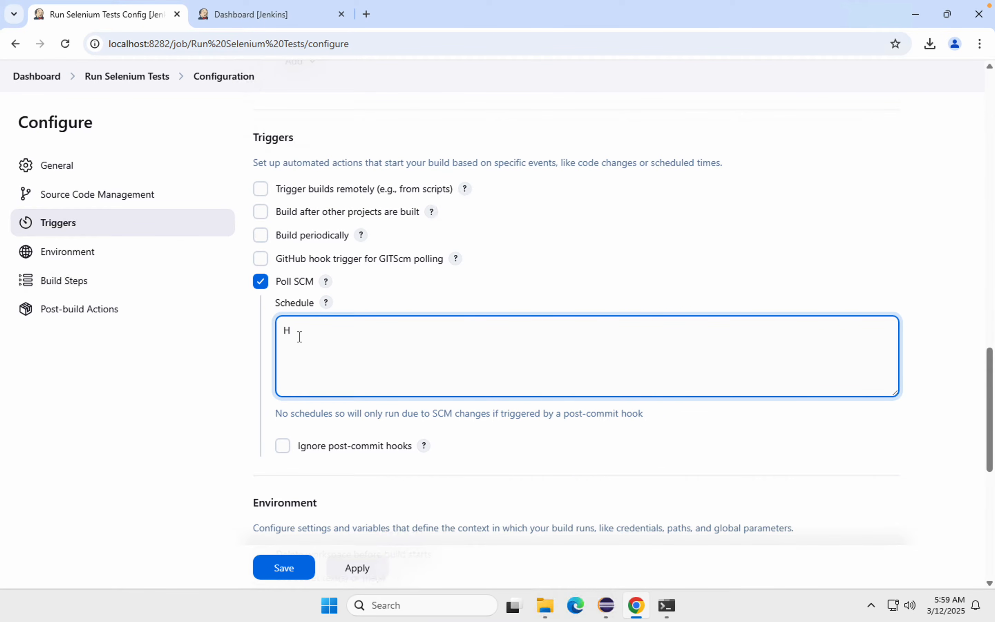
{"action": "type", "text": "/5"}
{"action": "type", "text": "****"}
{"action": "left_click", "coordinate": [252, 359]}
{"action": "left_click", "coordinate": [299, 330]}
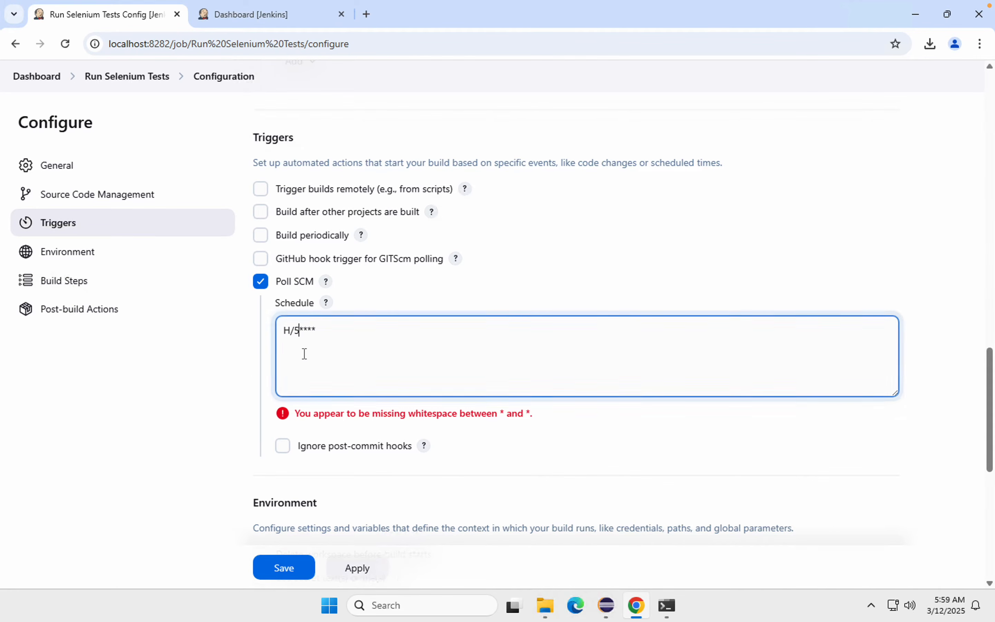
{"action": "key", "text": "Right"}
{"action": "key", "text": "Right"}
{"action": "key", "text": "Right"}
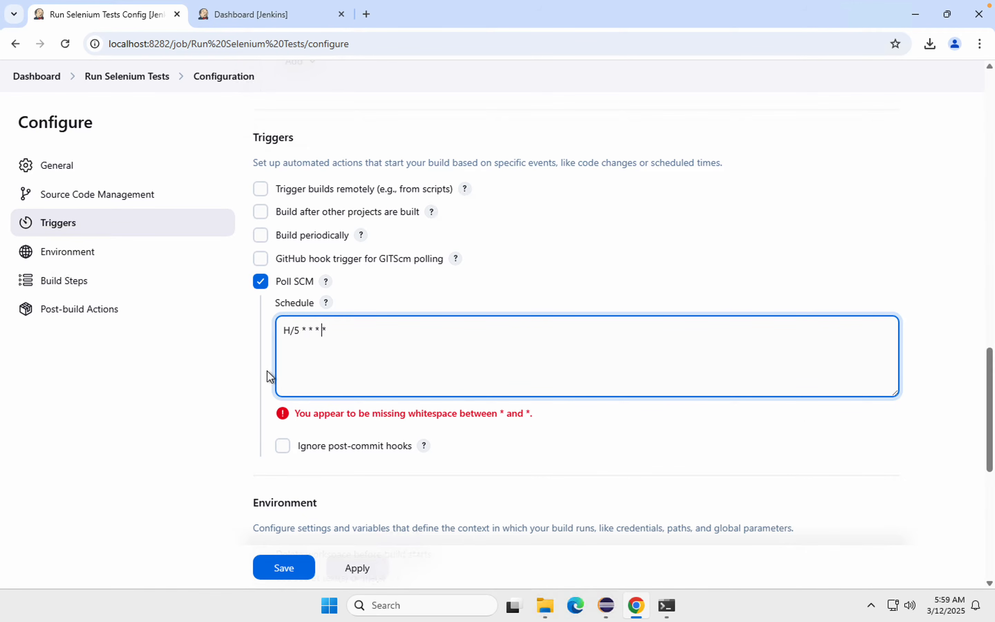
{"action": "left_click", "coordinate": [267, 370]}
{"action": "left_click_drag", "start_coordinate": [351, 337], "coordinate": [216, 331]}
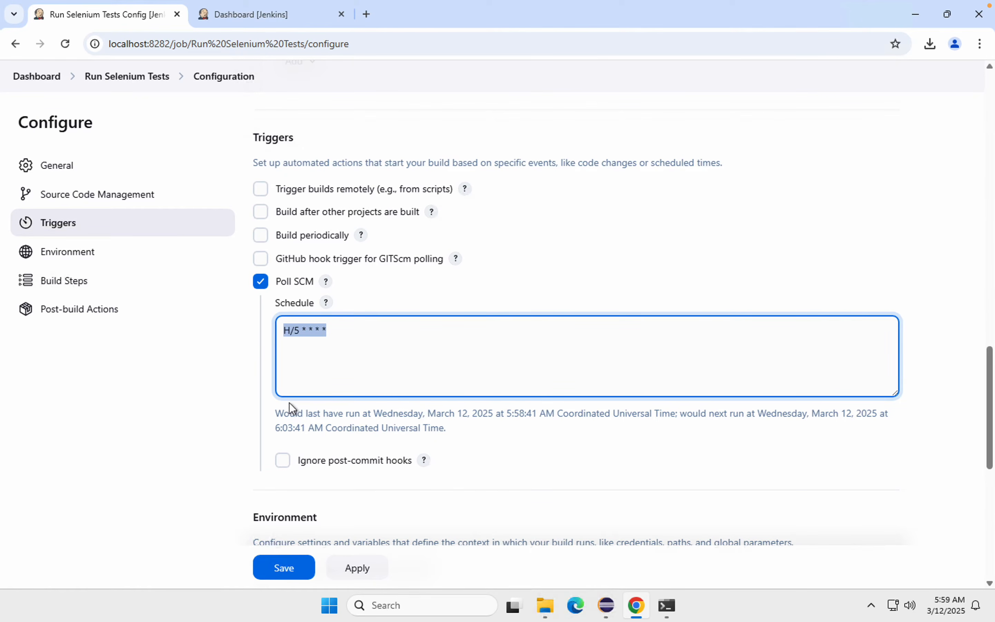
{"action": "left_click_drag", "start_coordinate": [275, 413], "coordinate": [500, 432]}
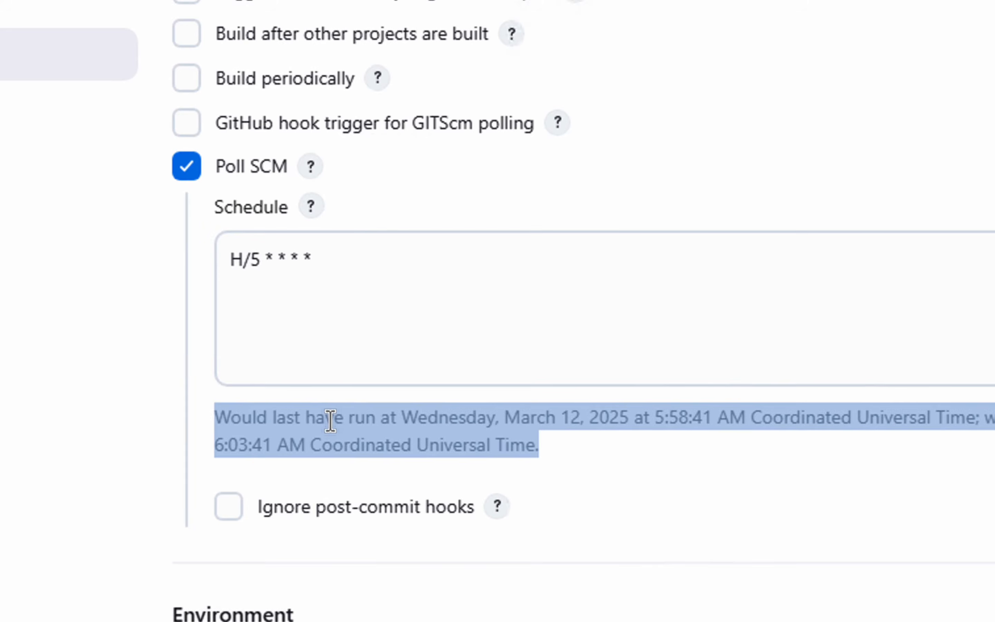
Step: Compare the last and next run times calculated for the Poll SCM schedule
{"action": "left_click", "coordinate": [345, 413]}
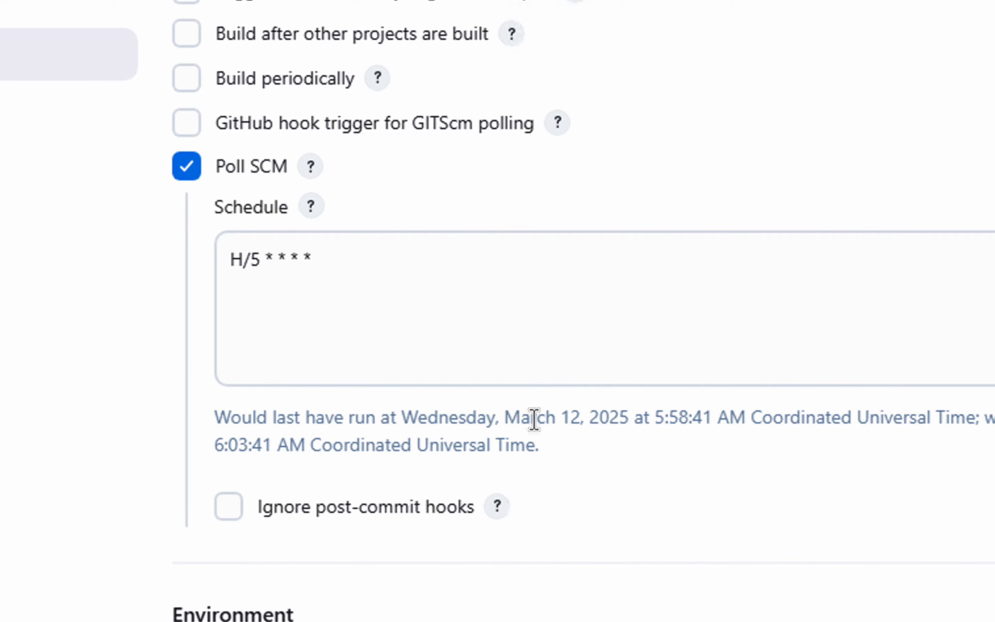
{"action": "left_click_drag", "start_coordinate": [531, 420], "coordinate": [587, 422]}
{"action": "left_click_drag", "start_coordinate": [664, 424], "coordinate": [730, 423]}
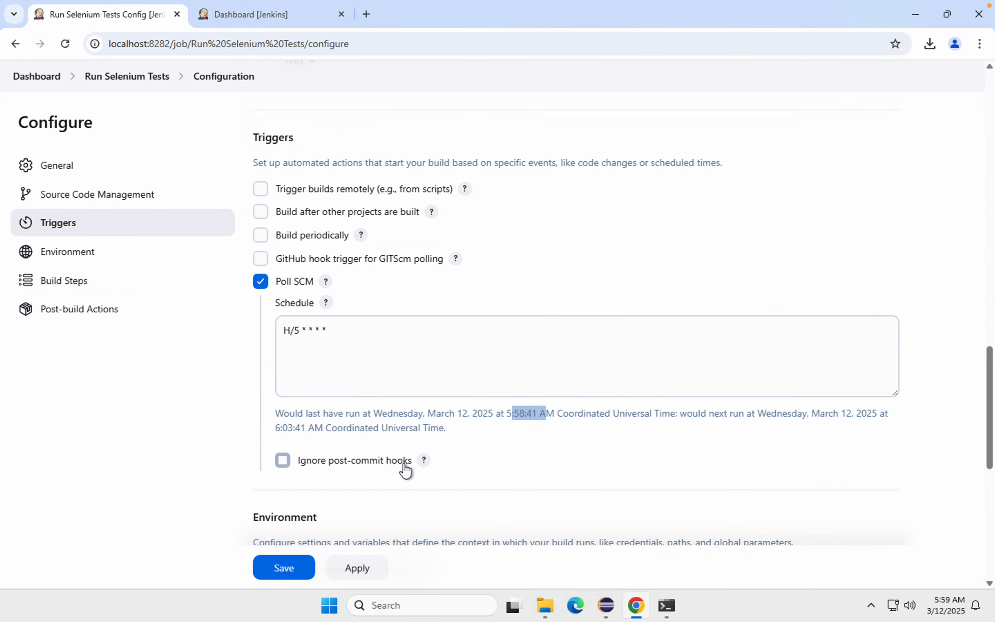
{"action": "left_click_drag", "start_coordinate": [305, 429], "coordinate": [283, 429]}
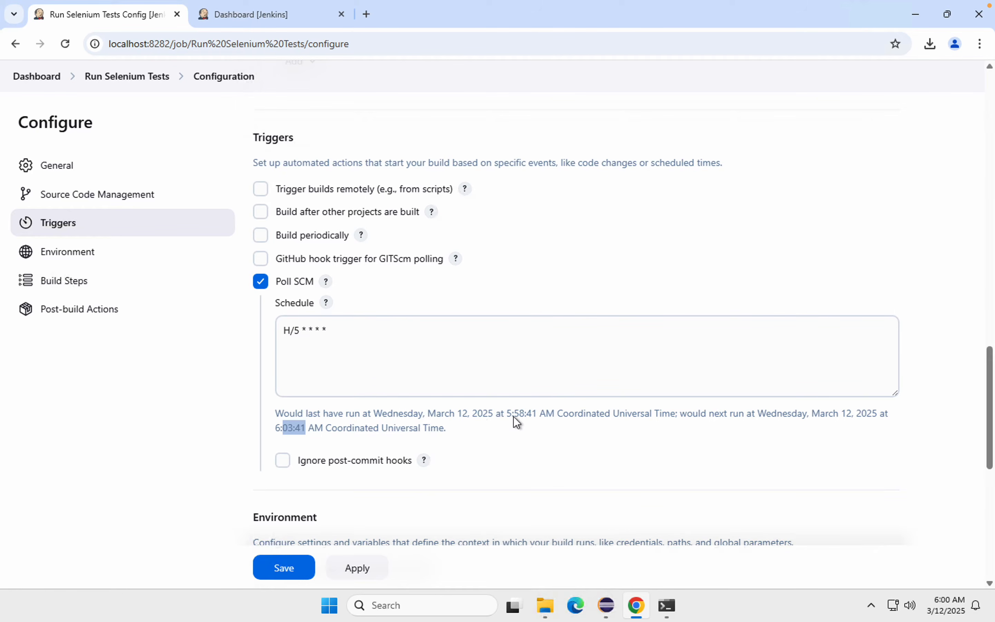
{"action": "left_click_drag", "start_coordinate": [503, 415], "coordinate": [555, 414]}
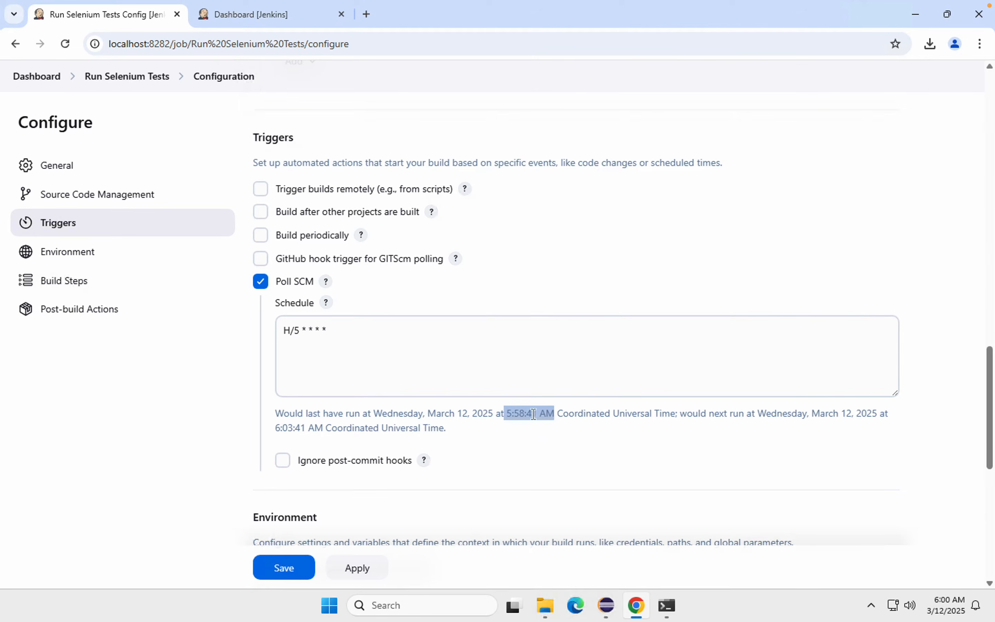
Step: Change the Poll SCM schedule to H/2 * * * * and refresh its calculated run times
{"action": "left_click", "coordinate": [299, 332]}
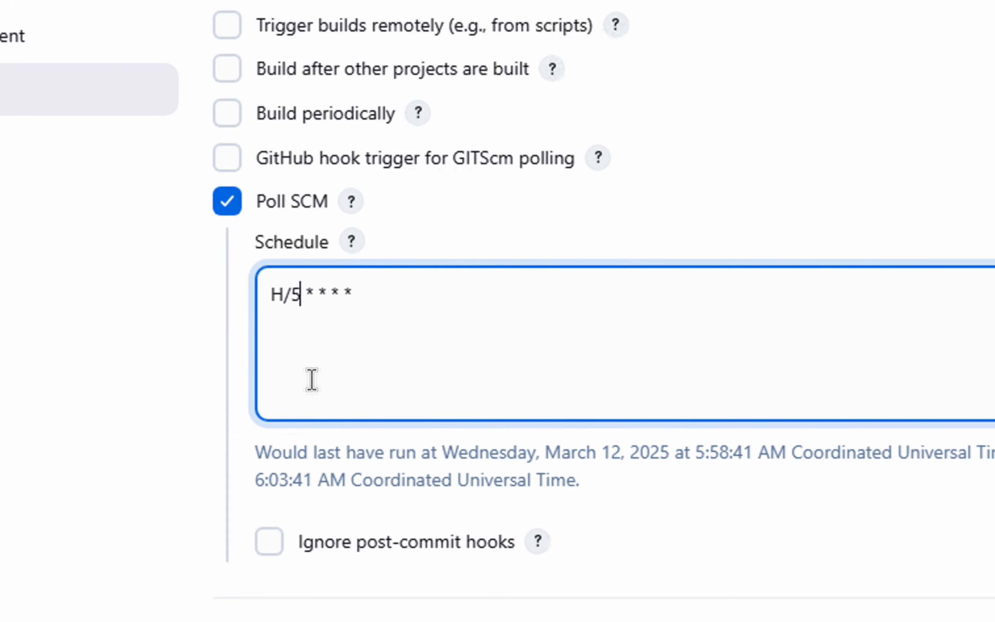
{"action": "key", "text": "BackSpace"}
{"action": "type", "text": "2"}
{"action": "left_click", "coordinate": [387, 455]}
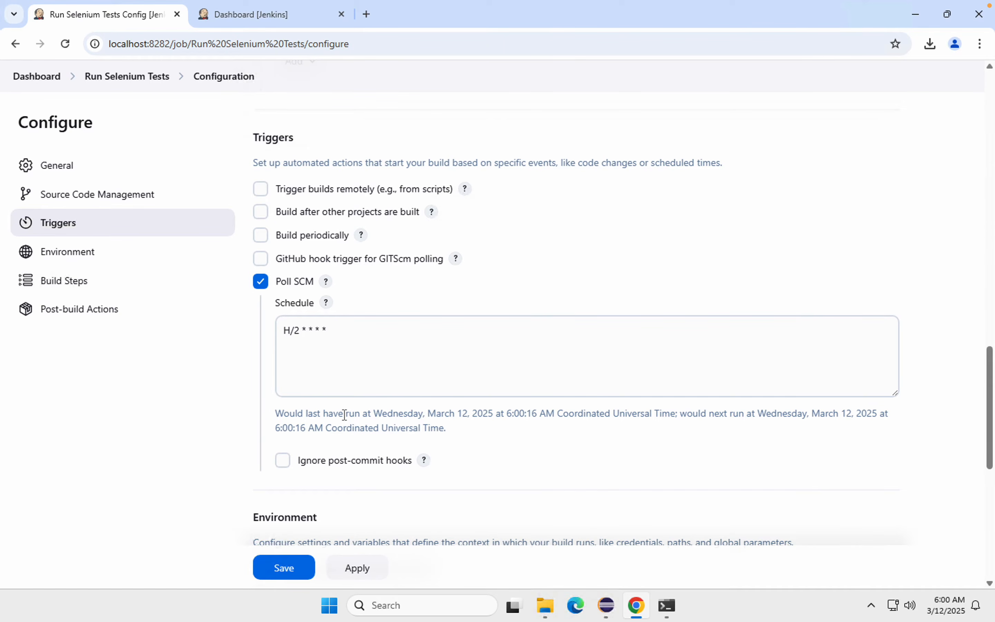
Step: Add an Invoke top-level Maven targets build step to the job
{"action": "scroll", "coordinate": [344, 414], "scroll_direction": "down", "scroll_amount": 2}
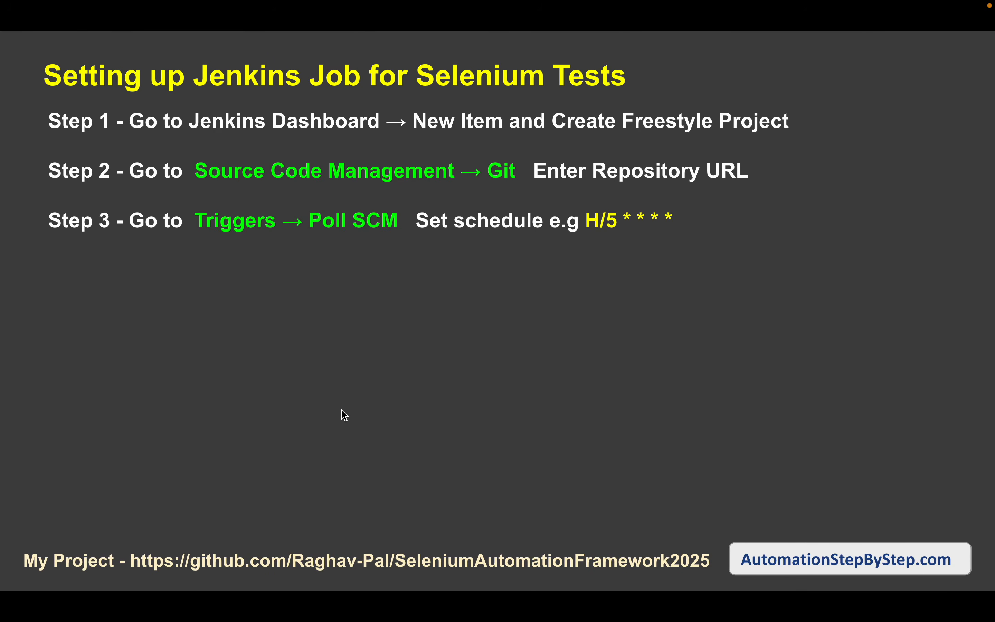
{"action": "key", "text": "Right"}
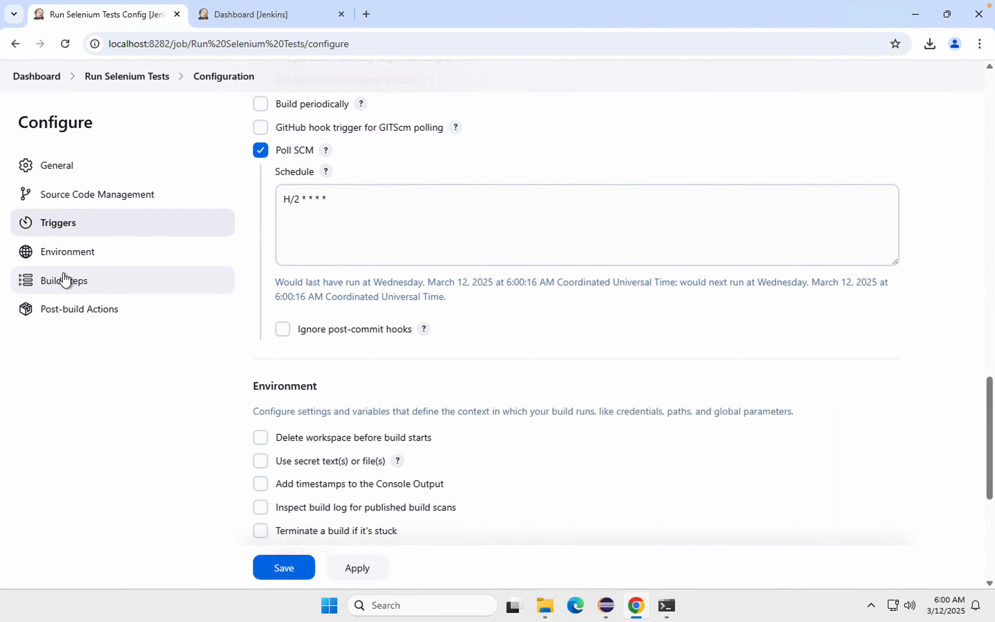
{"action": "left_click", "coordinate": [63, 280]}
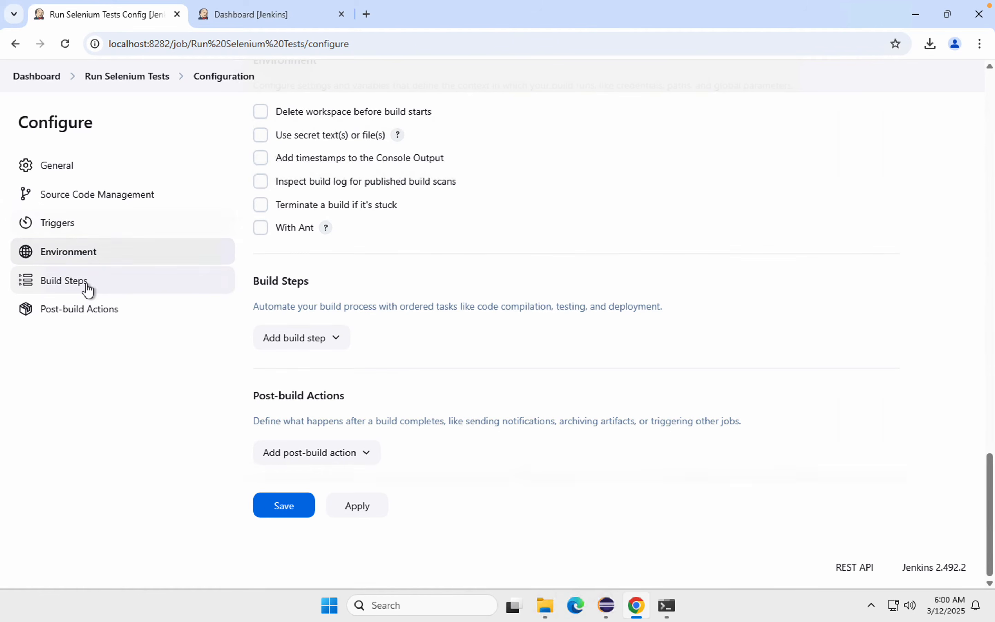
{"action": "left_click", "coordinate": [320, 346]}
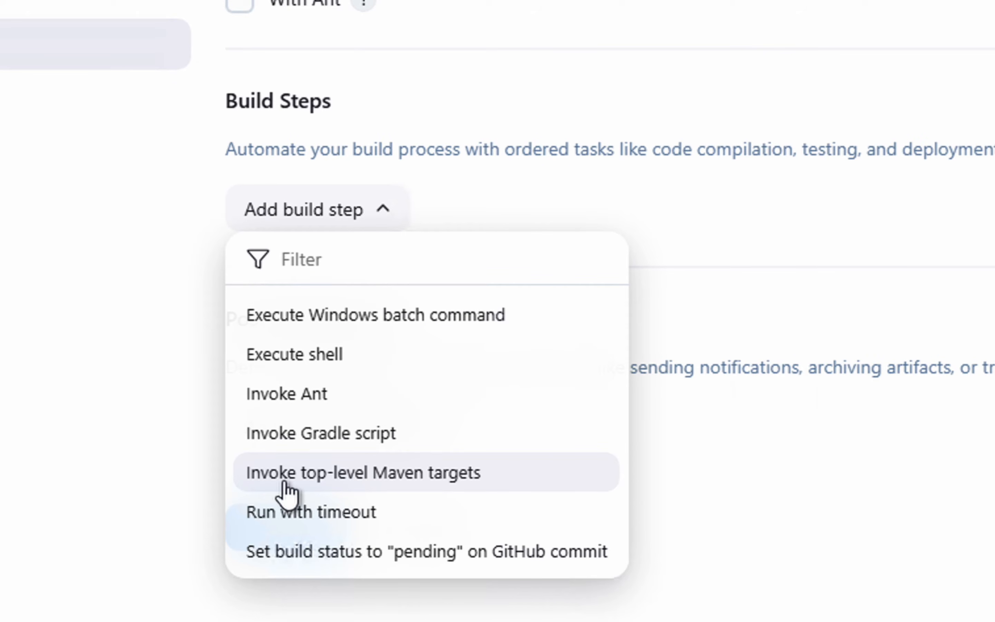
{"action": "left_click", "coordinate": [286, 481]}
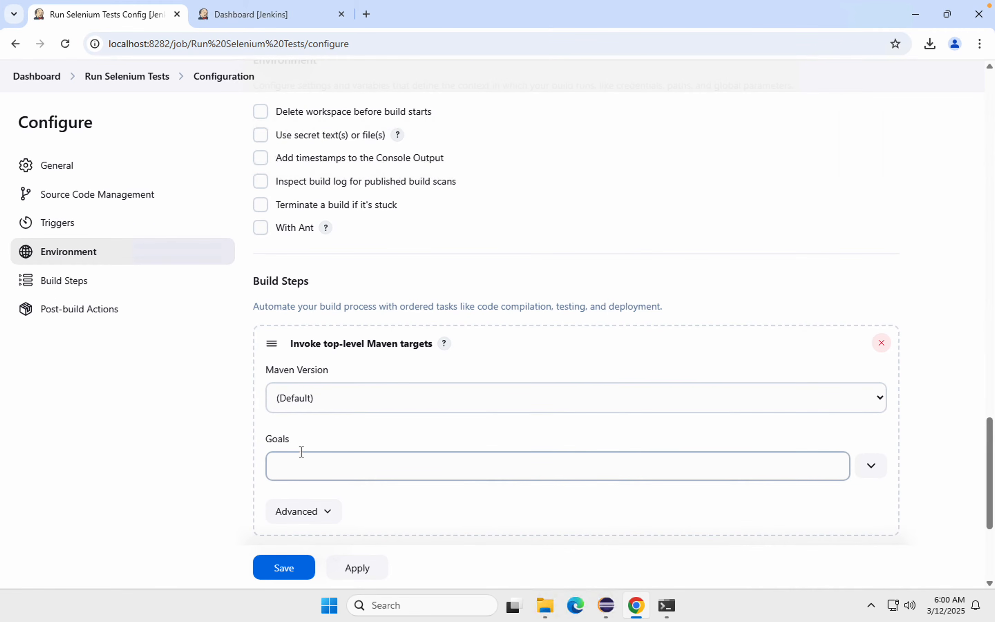
Step: Set the Maven build step to version MAVEN-3.9.9 with the goals clean test
{"action": "left_click", "coordinate": [880, 396]}
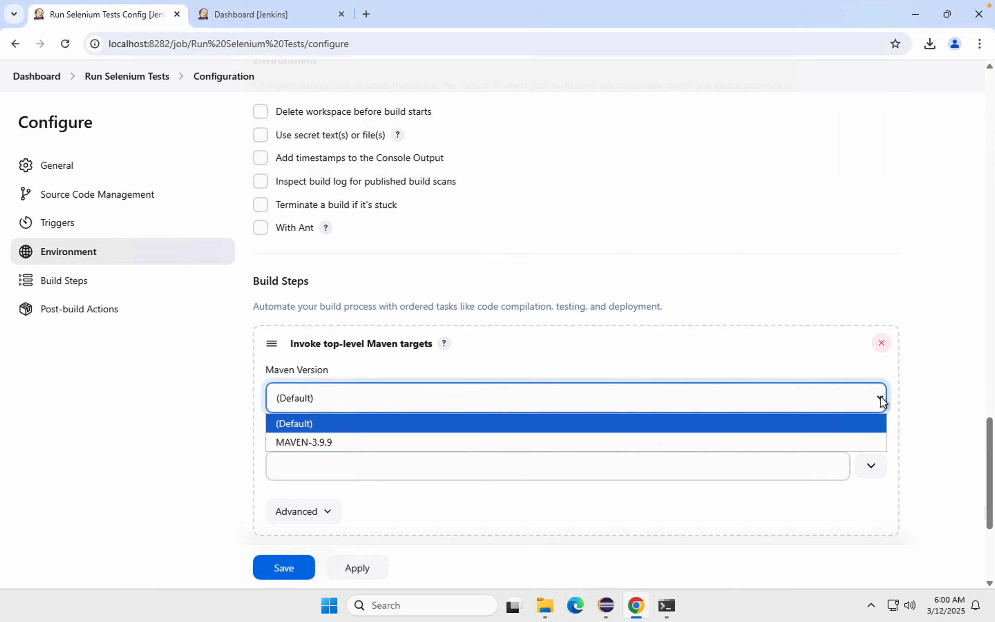
{"action": "left_click", "coordinate": [303, 443]}
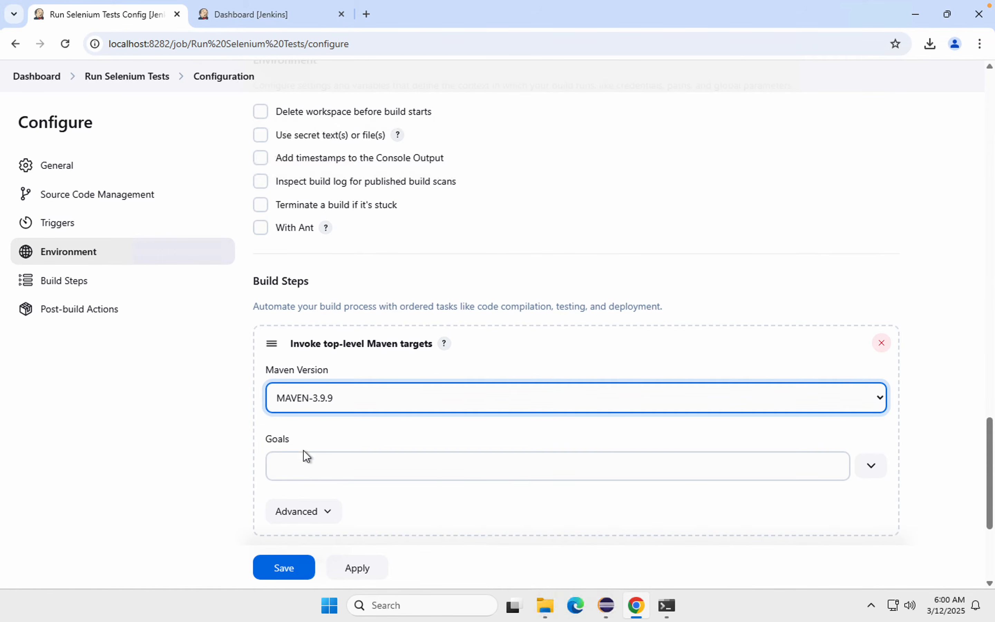
{"action": "left_click", "coordinate": [303, 469]}
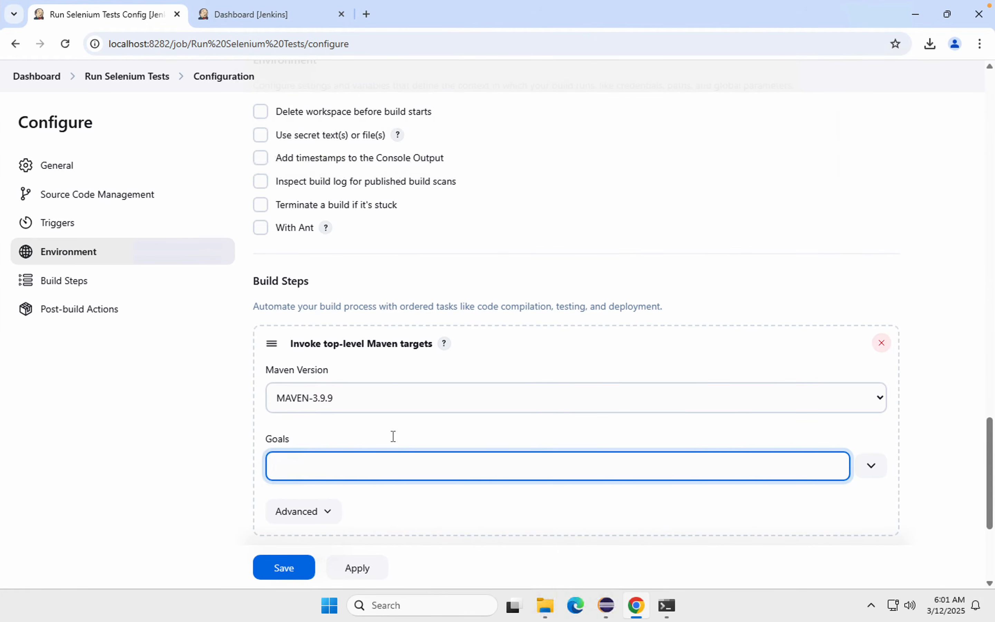
{"action": "type", "text": "clean test"}
{"action": "key", "text": "ctrl+Up"}
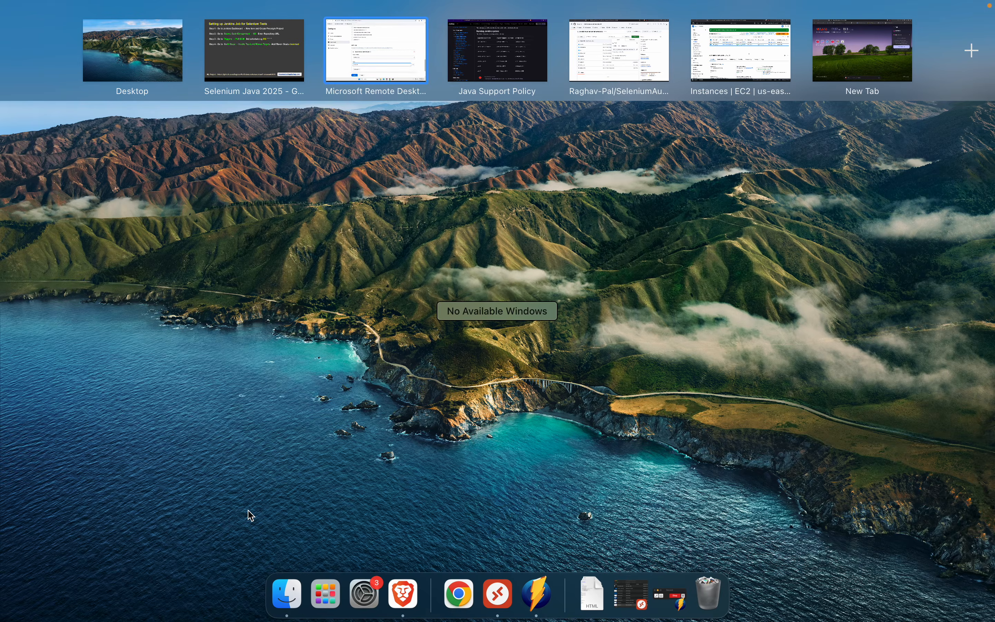
{"action": "key", "text": "ctrl+Up"}
Step: Expand the Maven build step's advanced options to review the POM, properties and JVM settings, and collapse them again
{"action": "left_click", "coordinate": [317, 510]}
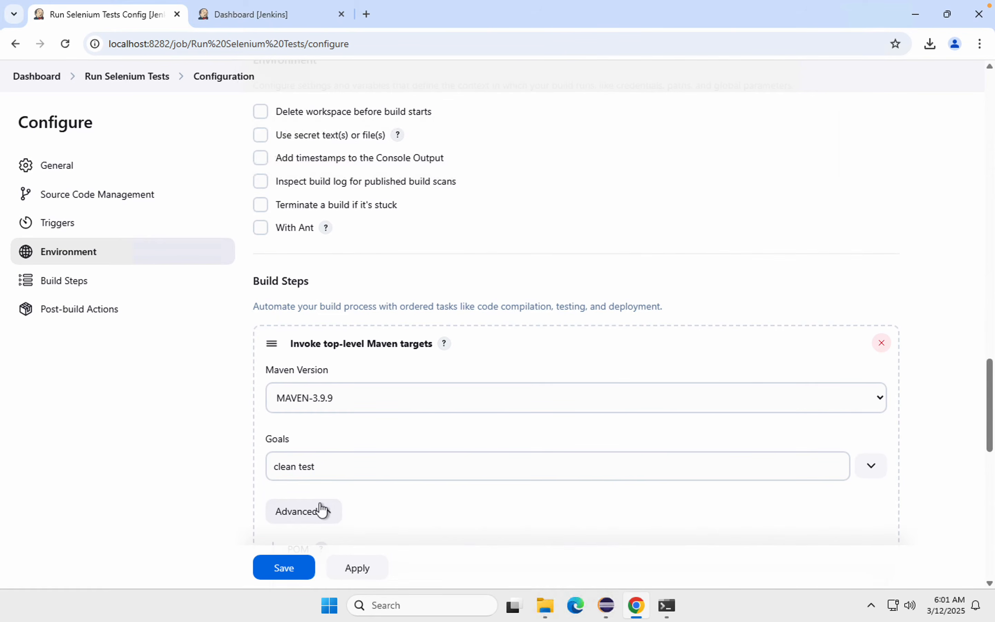
{"action": "scroll", "coordinate": [333, 327], "scroll_direction": "down", "scroll_amount": 5}
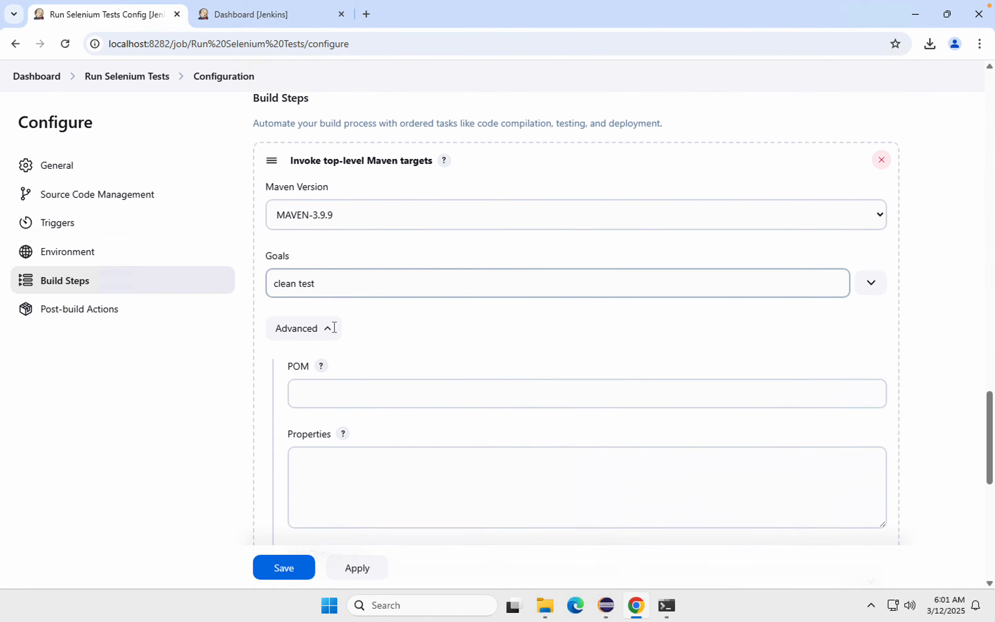
{"action": "scroll", "coordinate": [334, 327], "scroll_direction": "down", "scroll_amount": 1}
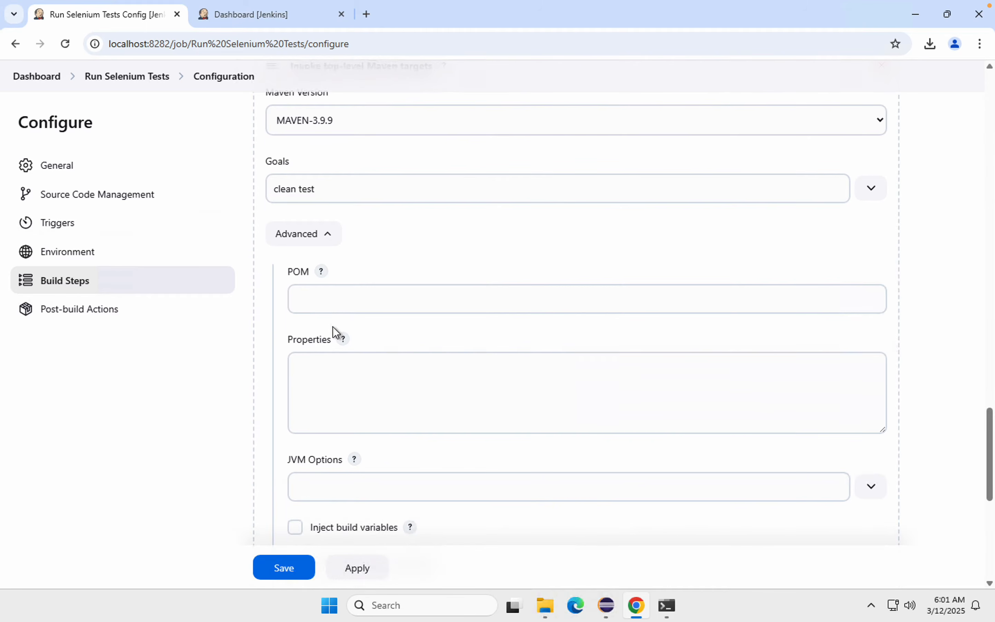
{"action": "left_click", "coordinate": [326, 239]}
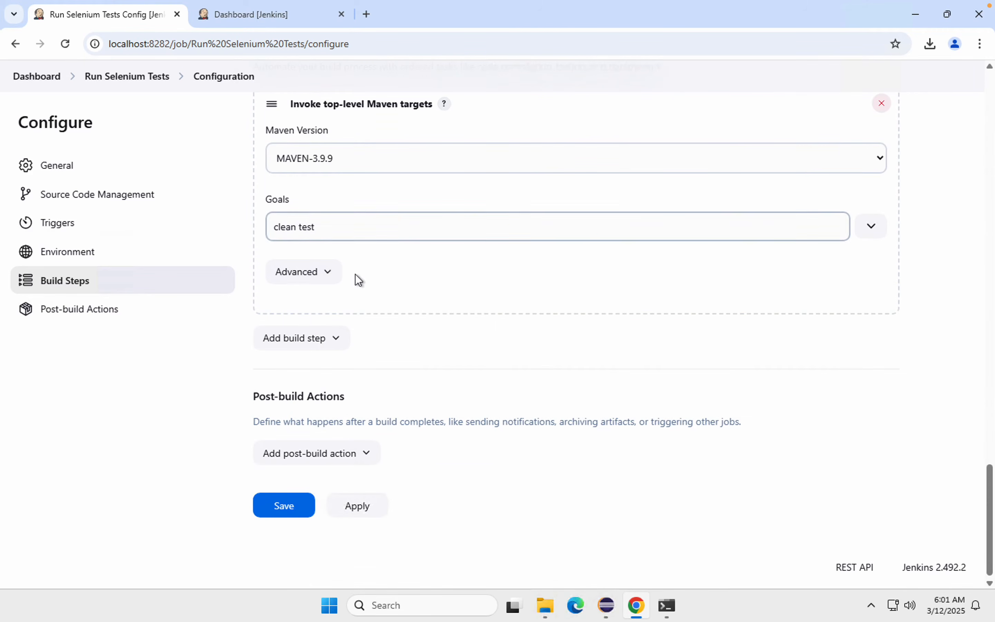
{"action": "scroll", "coordinate": [355, 275], "scroll_direction": "up", "scroll_amount": 2}
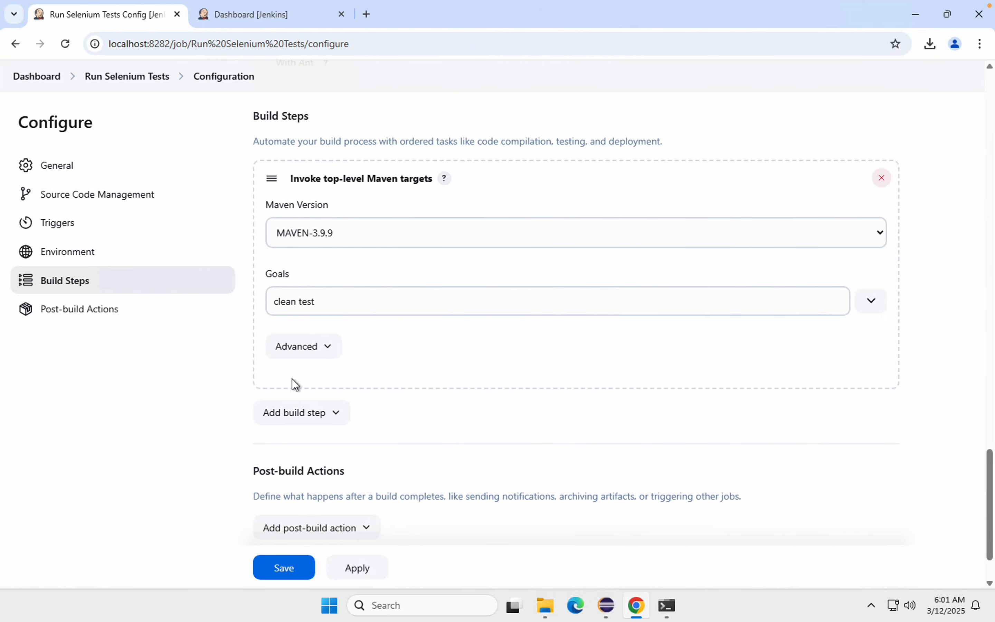
Step: Add a Publish TestNG Results post-build action to the job
{"action": "left_click", "coordinate": [73, 315]}
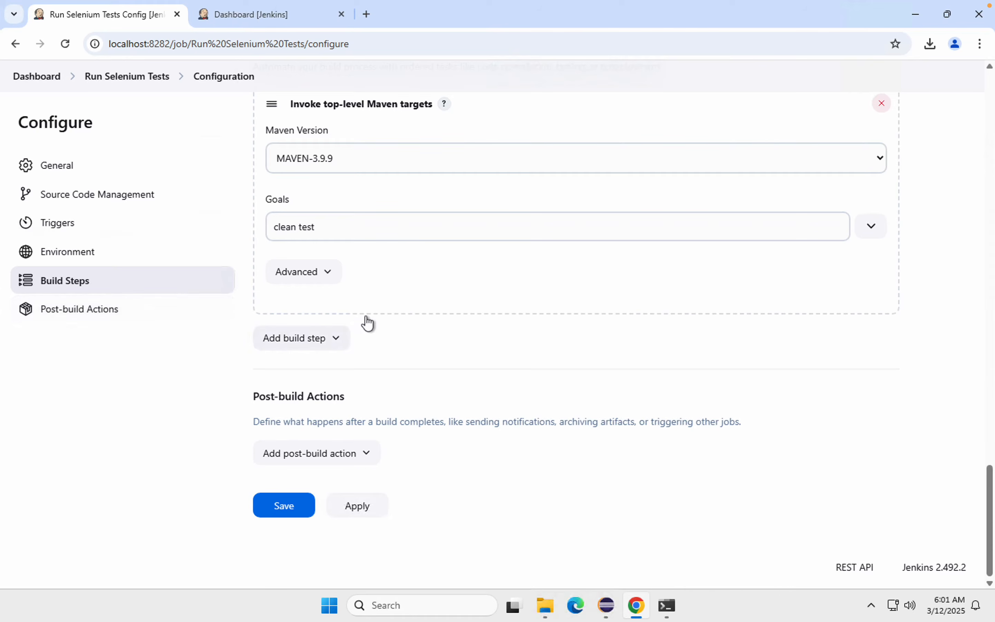
{"action": "left_click", "coordinate": [291, 462]}
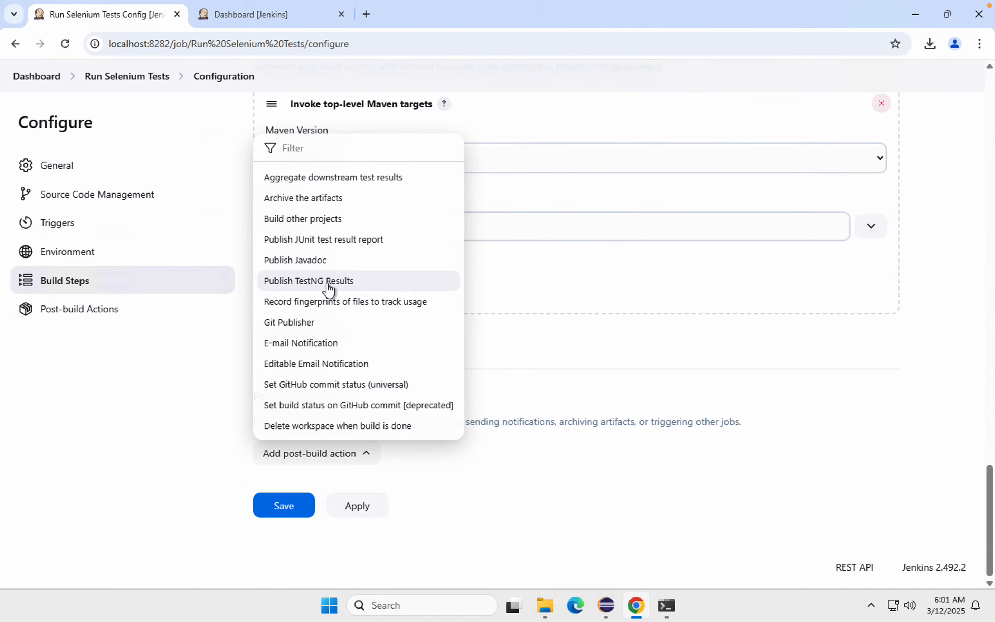
{"action": "left_click", "coordinate": [328, 283]}
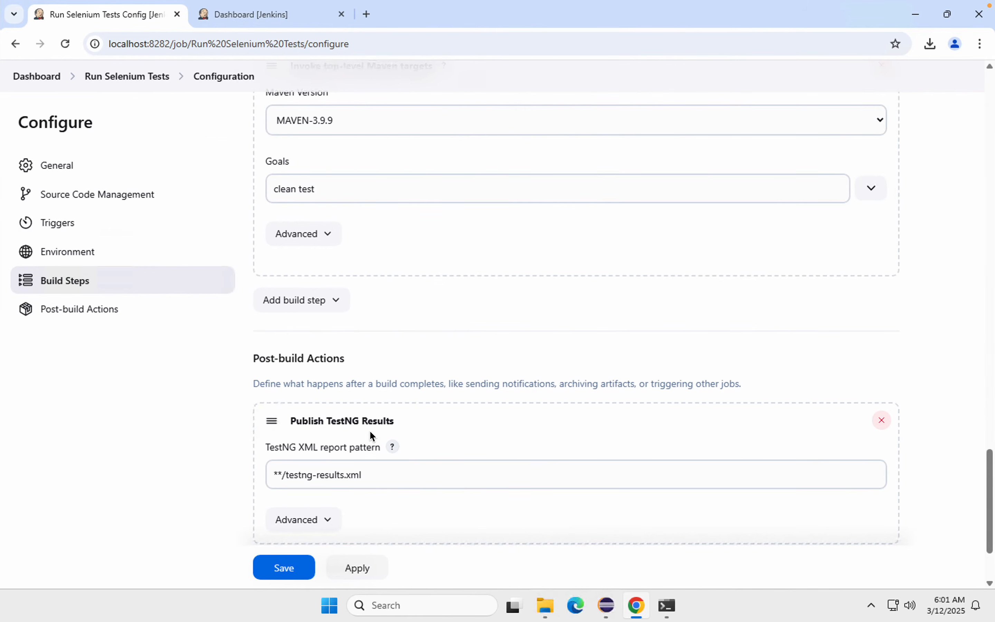
Step: Switch to Eclipse and look up the file location of testng-results.xml in the project's test-output folder
{"action": "left_click", "coordinate": [606, 605]}
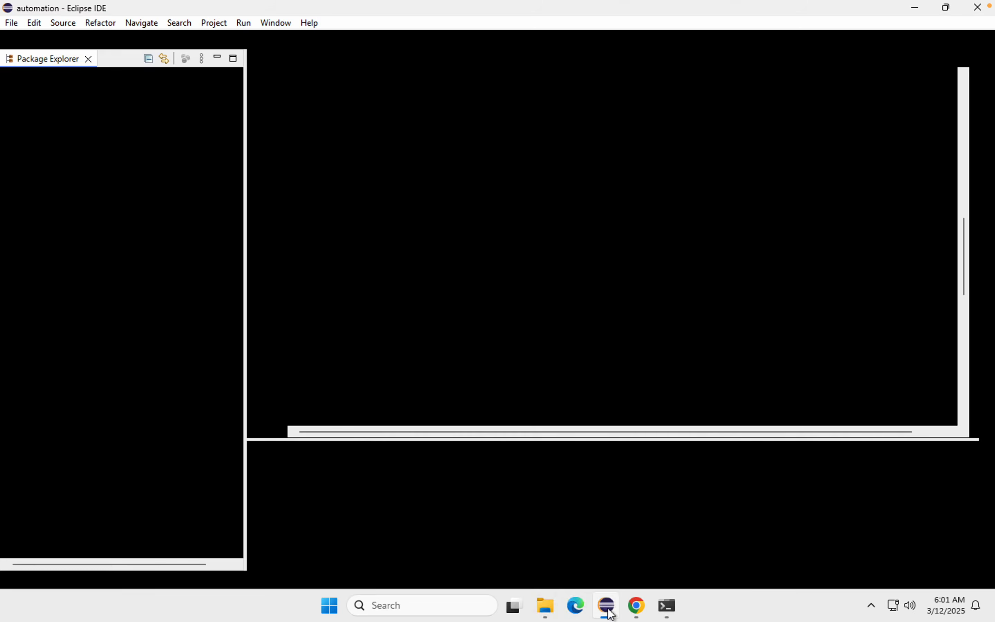
{"action": "left_click", "coordinate": [46, 87]}
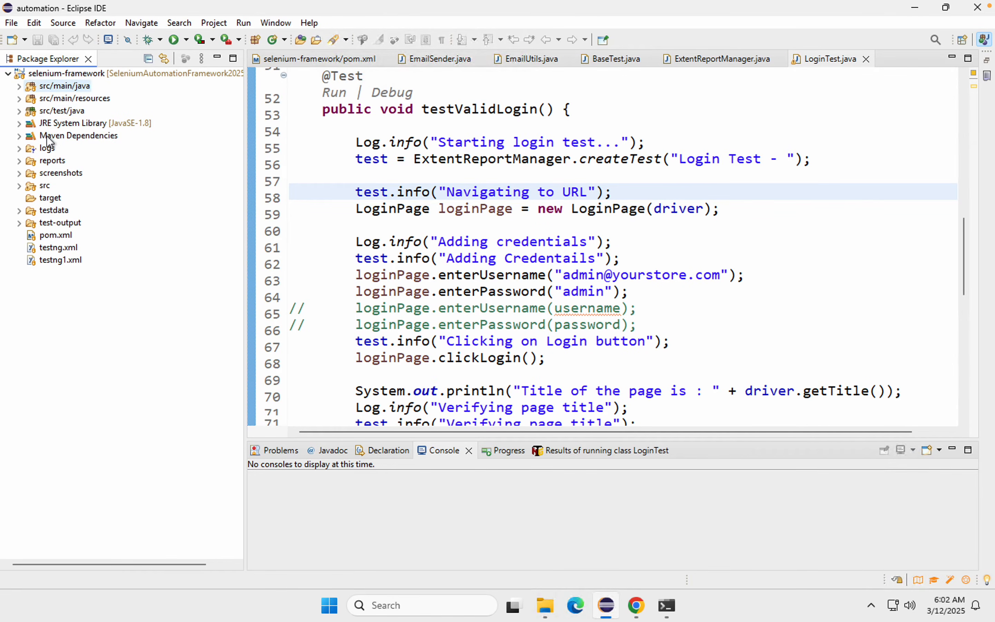
{"action": "left_click", "coordinate": [19, 223]}
{"action": "left_click", "coordinate": [70, 335]}
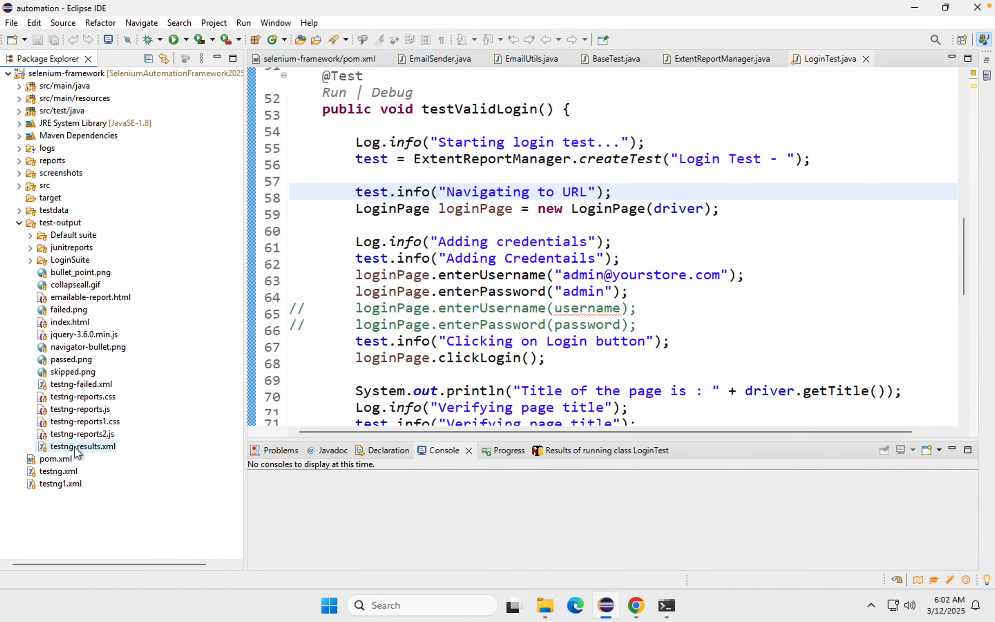
{"action": "left_click", "coordinate": [63, 449]}
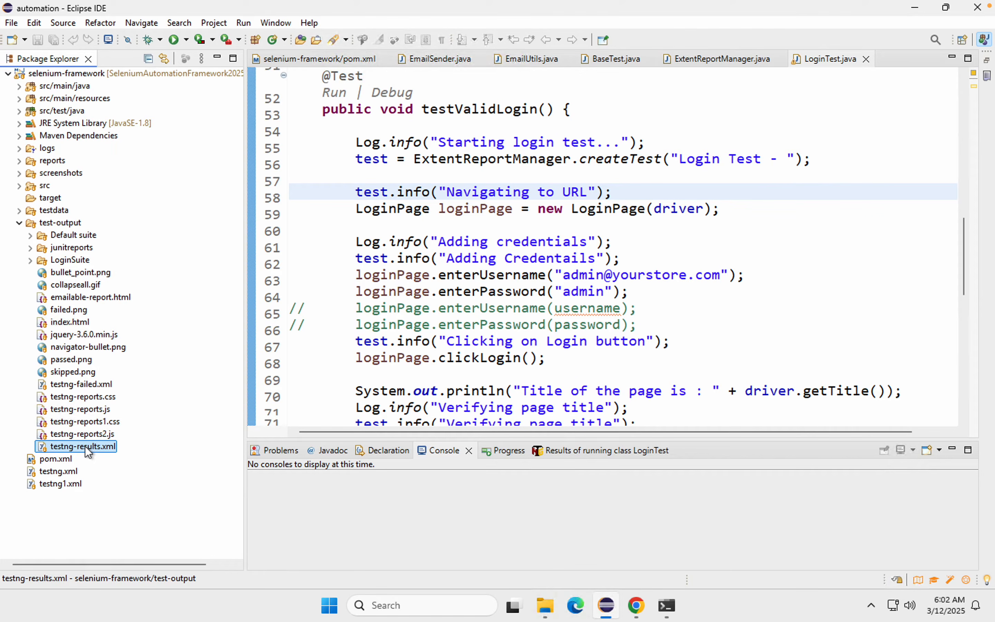
{"action": "mouse_move", "coordinate": [349, 6]}
{"action": "right_click", "coordinate": [99, 447]}
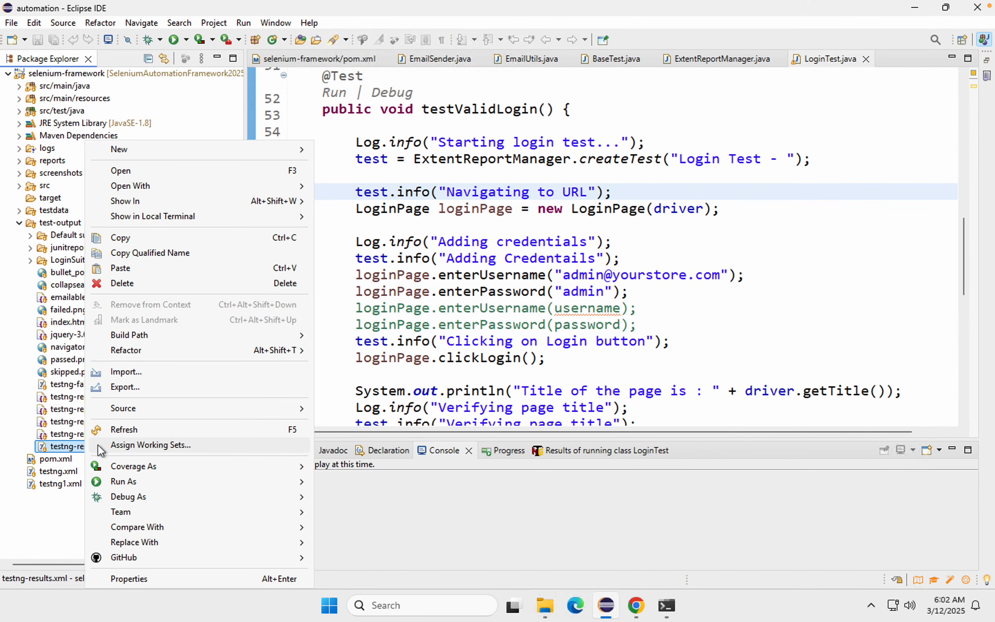
{"action": "left_click", "coordinate": [129, 579]}
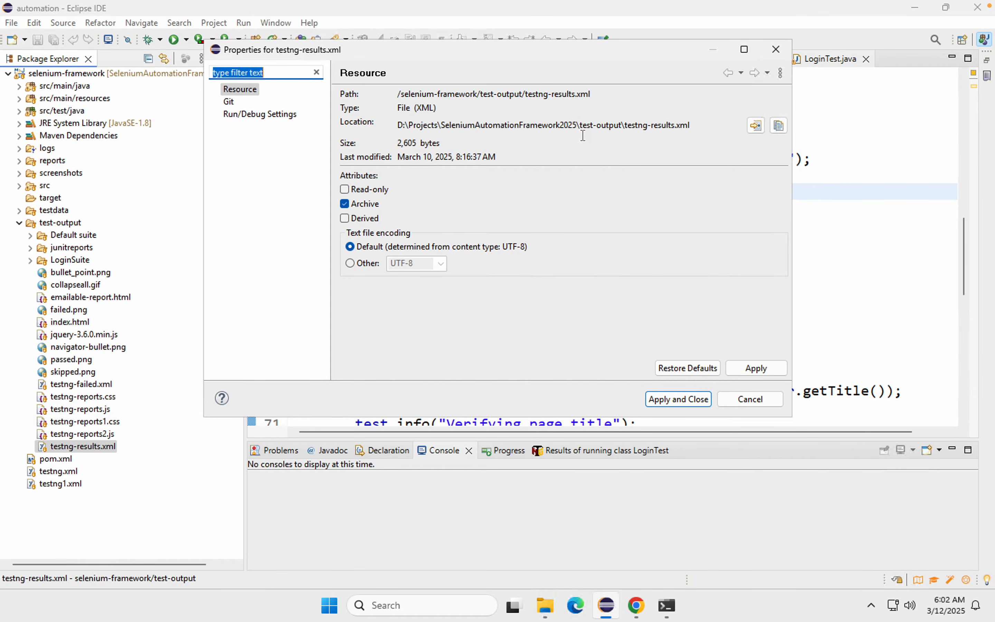
{"action": "left_click_drag", "start_coordinate": [579, 124], "coordinate": [707, 121]}
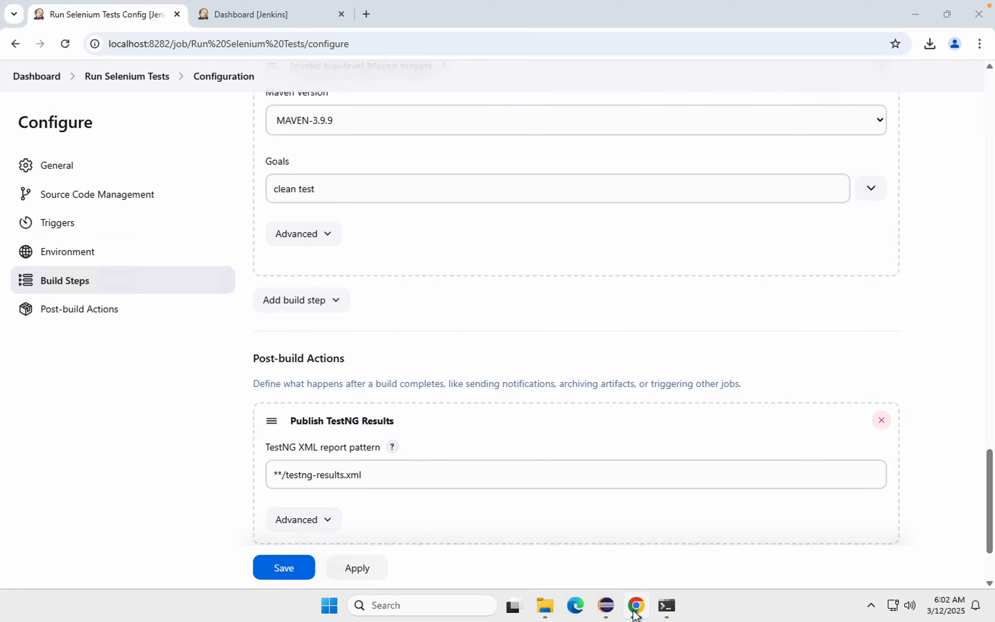
Step: Return to the Jenkins job configuration in Chrome and examine the wildcard folder prefix in the TestNG XML report pattern
{"action": "left_click", "coordinate": [636, 605]}
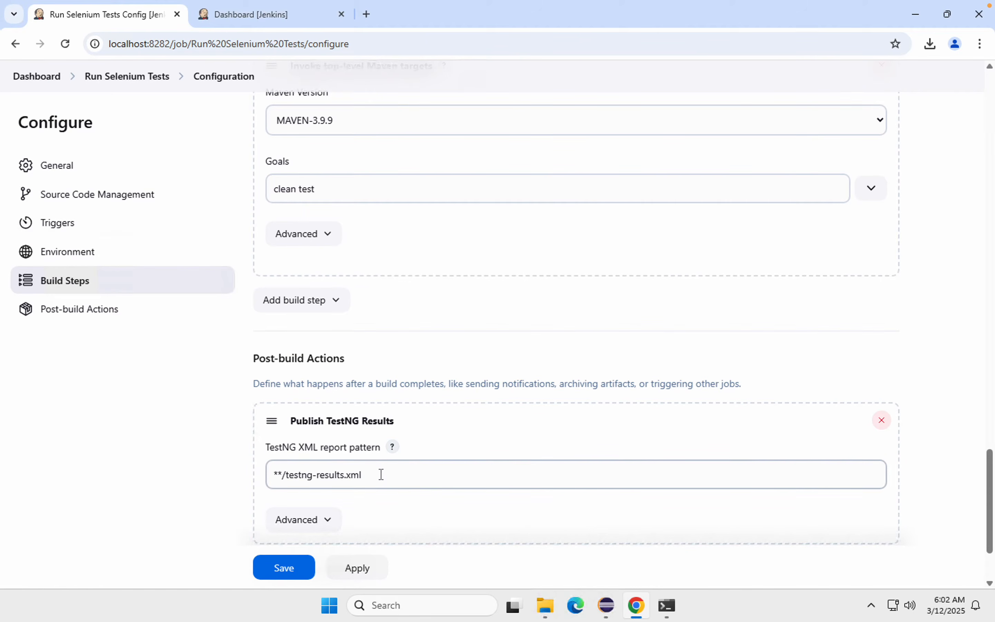
{"action": "scroll", "coordinate": [382, 473], "scroll_direction": "down", "scroll_amount": 1}
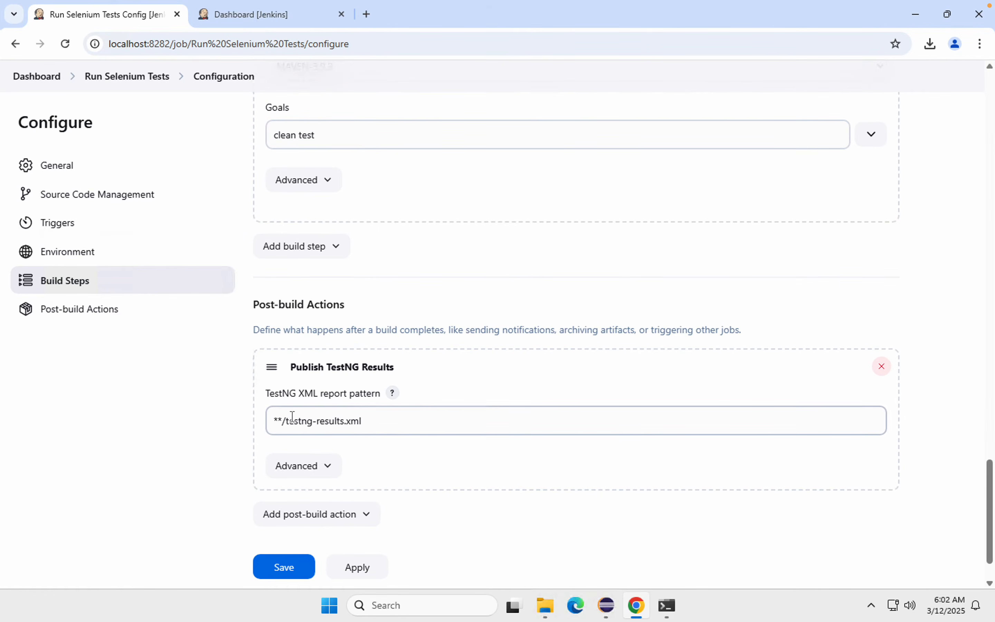
{"action": "left_click", "coordinate": [278, 419]}
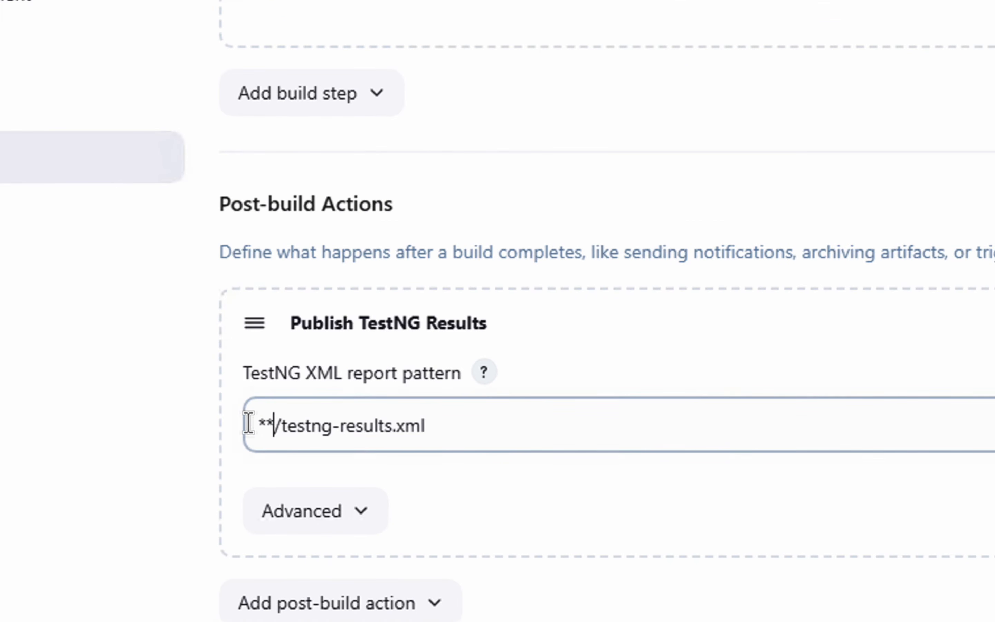
{"action": "double_click", "coordinate": [248, 423]}
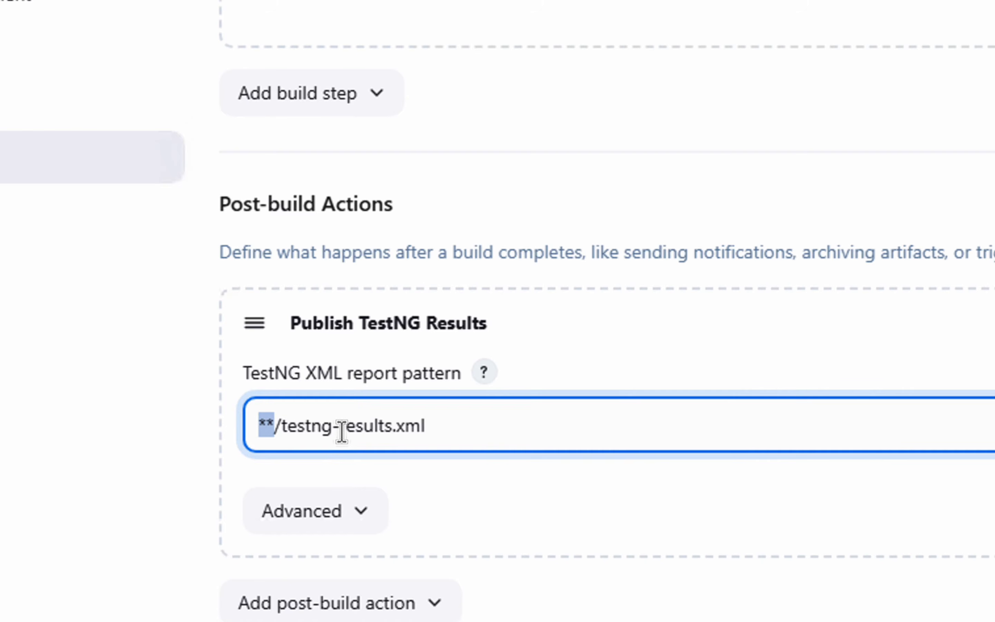
{"action": "left_click", "coordinate": [460, 430]}
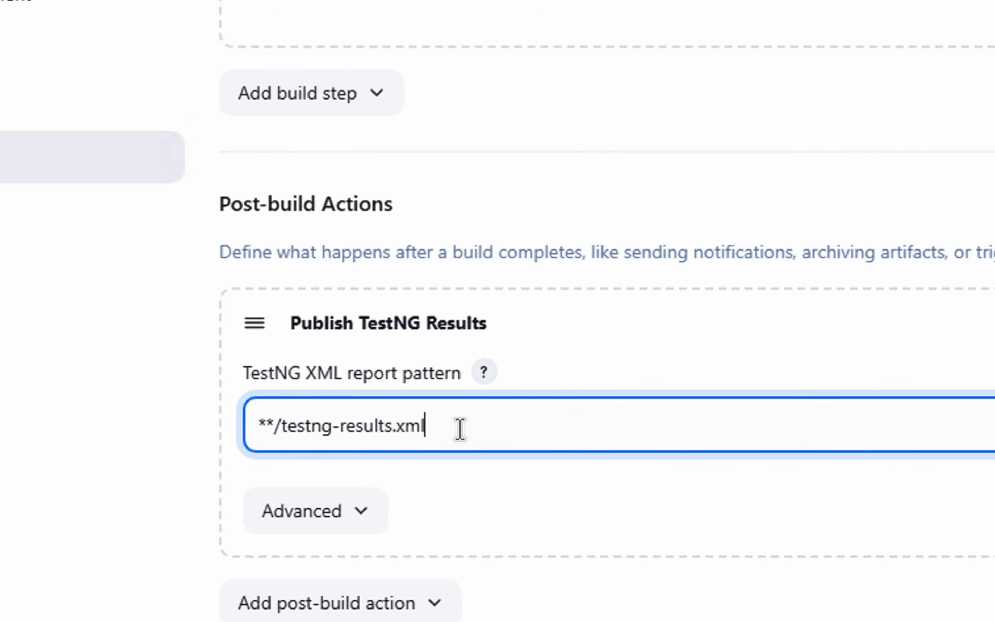
{"action": "left_click_drag", "start_coordinate": [273, 428], "coordinate": [254, 426]}
{"action": "left_click", "coordinate": [282, 428]}
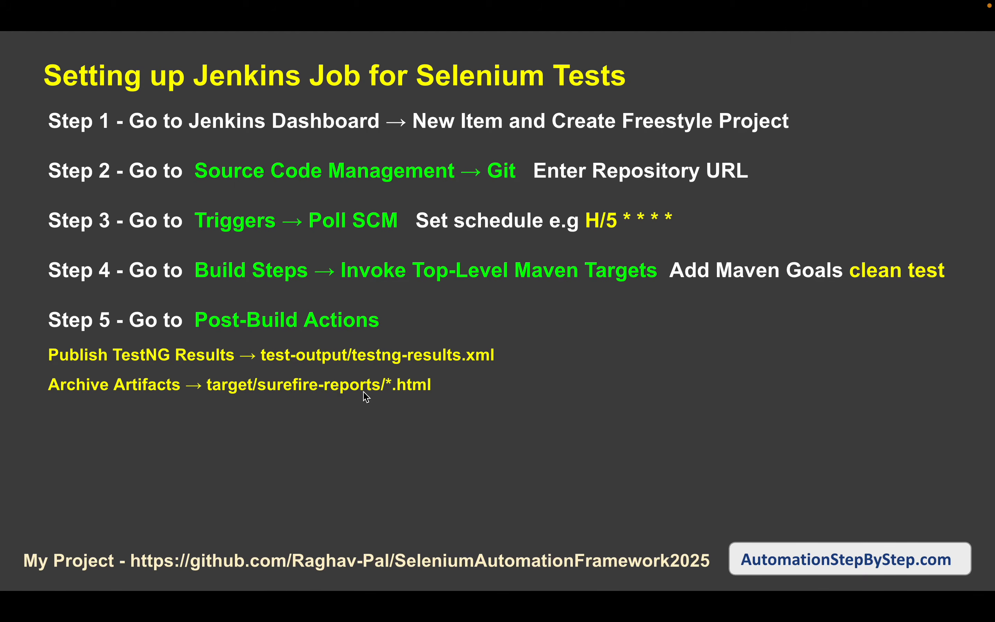
Step: Add an Archive the artifacts post-build action to the job with target/surefire-reports/*.html as the files to archive
{"action": "key", "text": "ctrl+Right"}
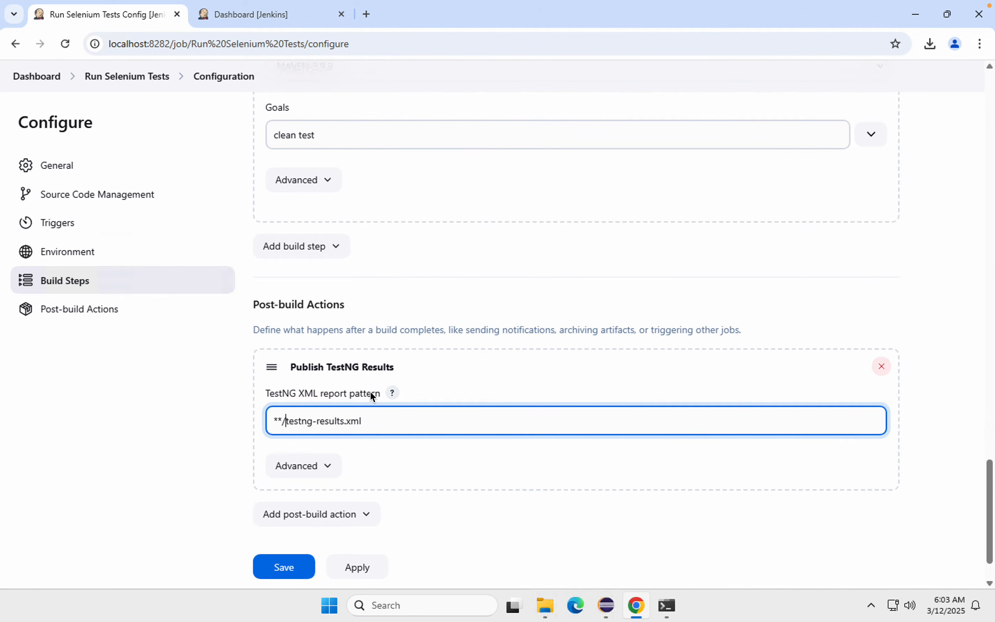
{"action": "scroll", "coordinate": [342, 486], "scroll_direction": "down", "scroll_amount": 1}
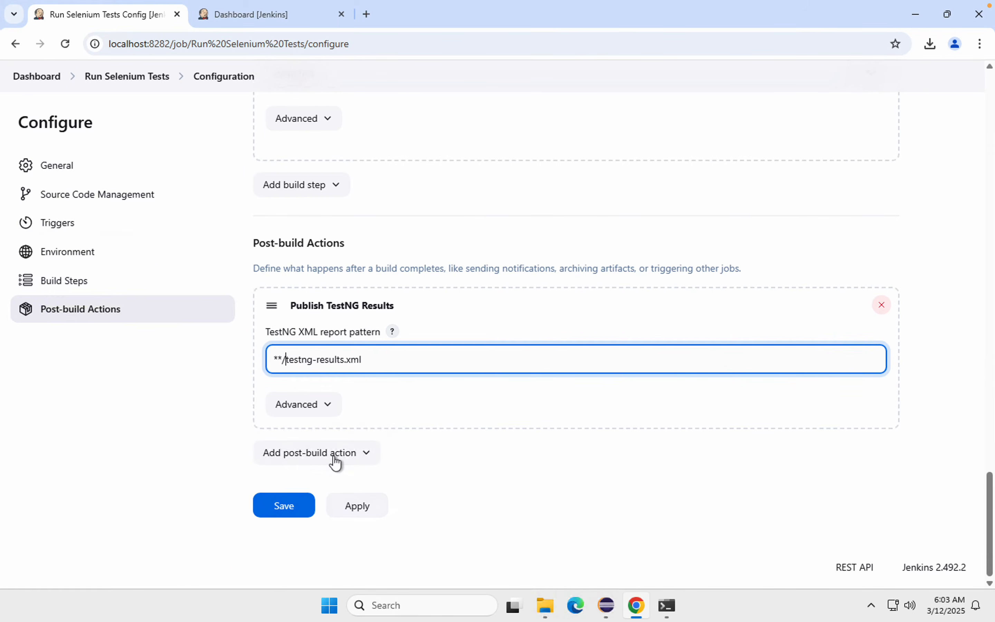
{"action": "left_click", "coordinate": [335, 461]}
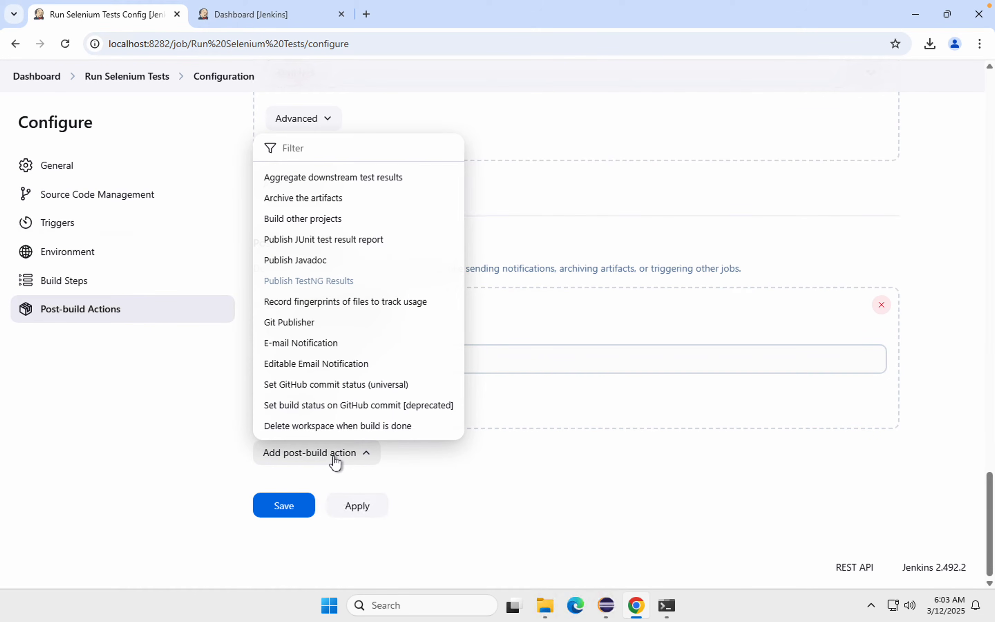
{"action": "left_click", "coordinate": [304, 198]}
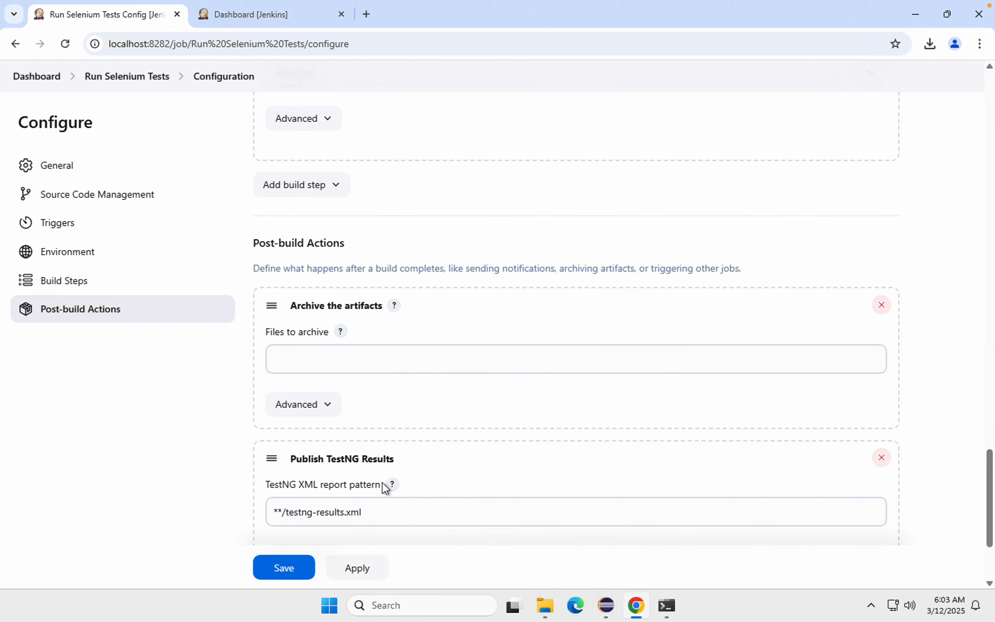
{"action": "left_click", "coordinate": [617, 352]}
{"action": "scroll", "coordinate": [453, 289], "scroll_direction": "down", "scroll_amount": 1}
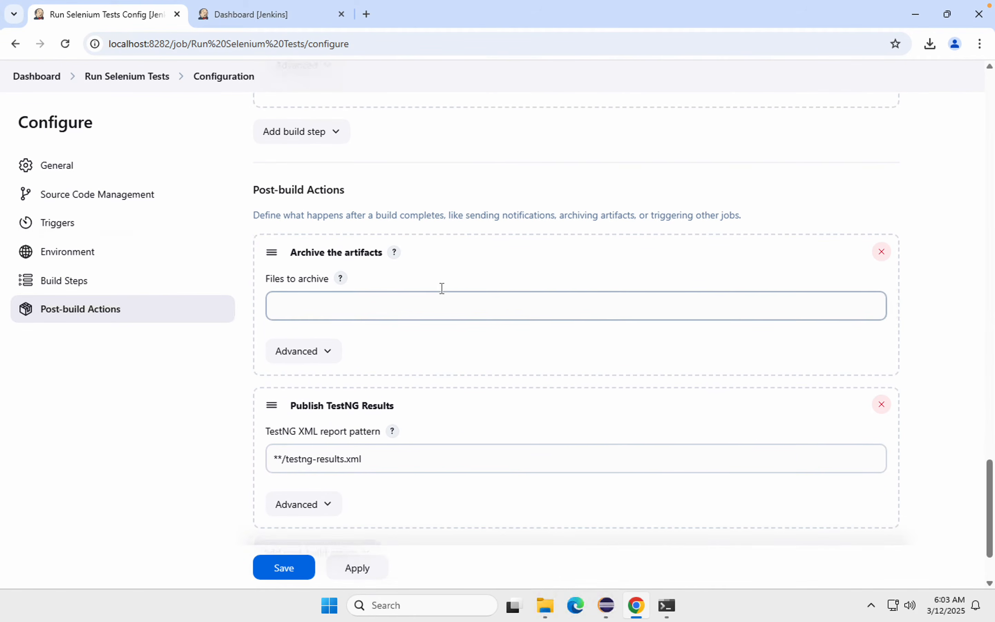
{"action": "left_click", "coordinate": [405, 304]}
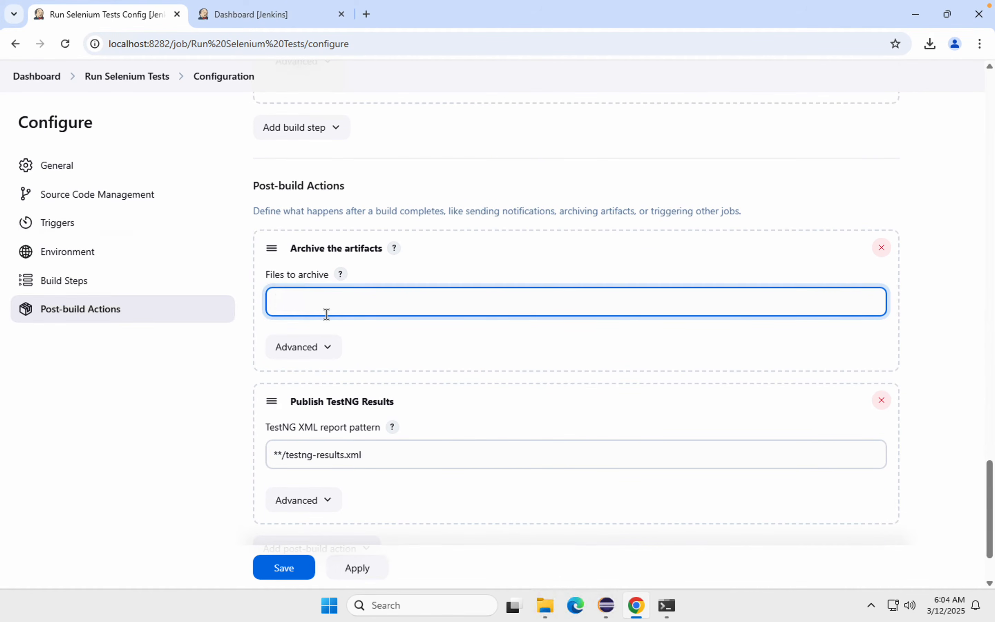
{"action": "type", "text": "target/surefire-reports/*.html"}
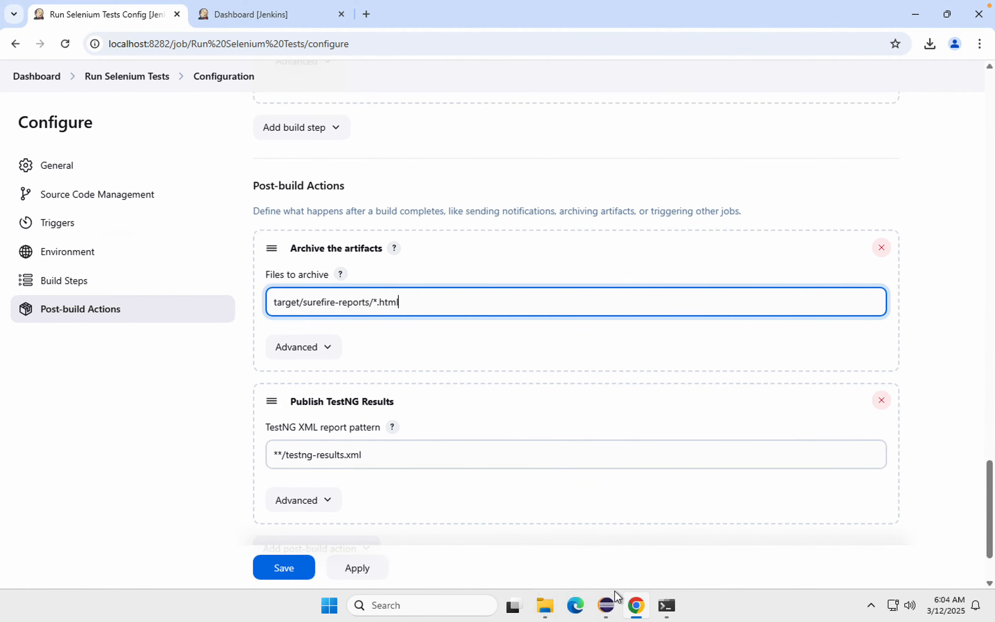
Step: Switch to Eclipse, dismiss the testng-results.xml properties and check the project's target folder for report files
{"action": "mouse_move", "coordinate": [611, 613]}
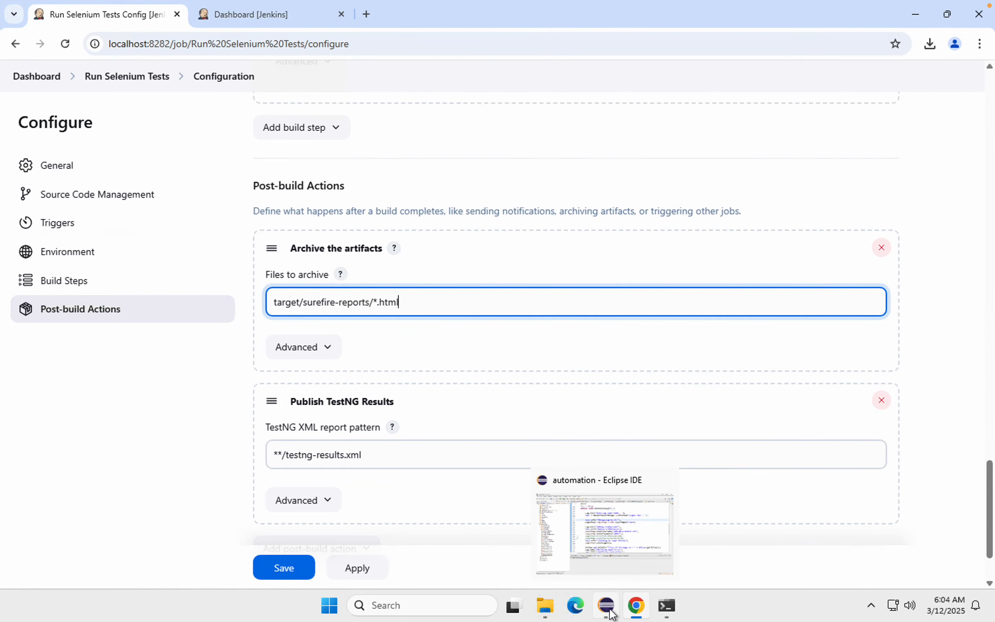
{"action": "left_click", "coordinate": [610, 613]}
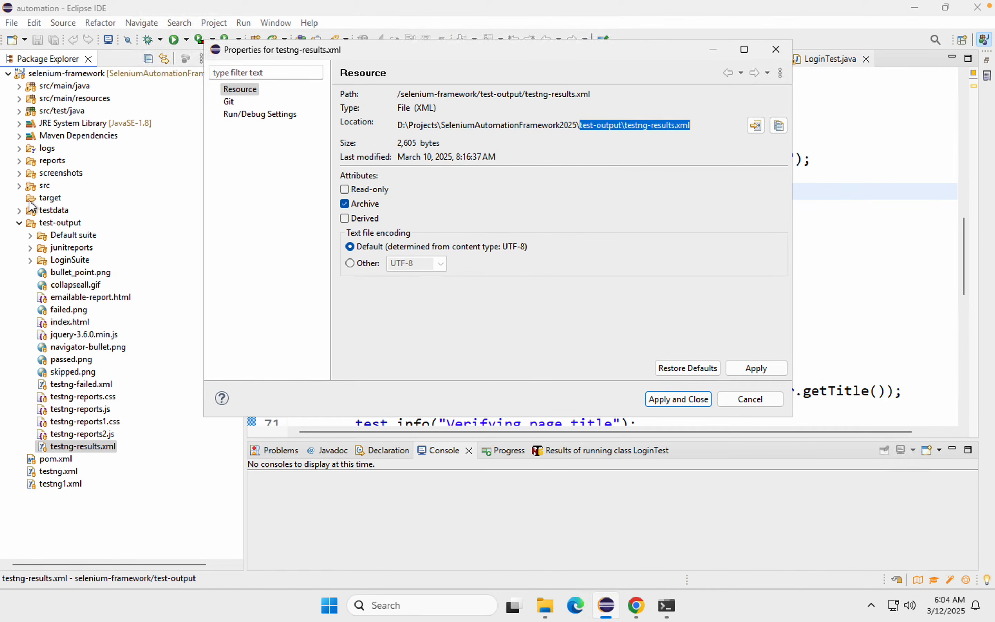
{"action": "left_click", "coordinate": [19, 222]}
{"action": "left_click", "coordinate": [20, 222]}
{"action": "left_click", "coordinate": [20, 223]}
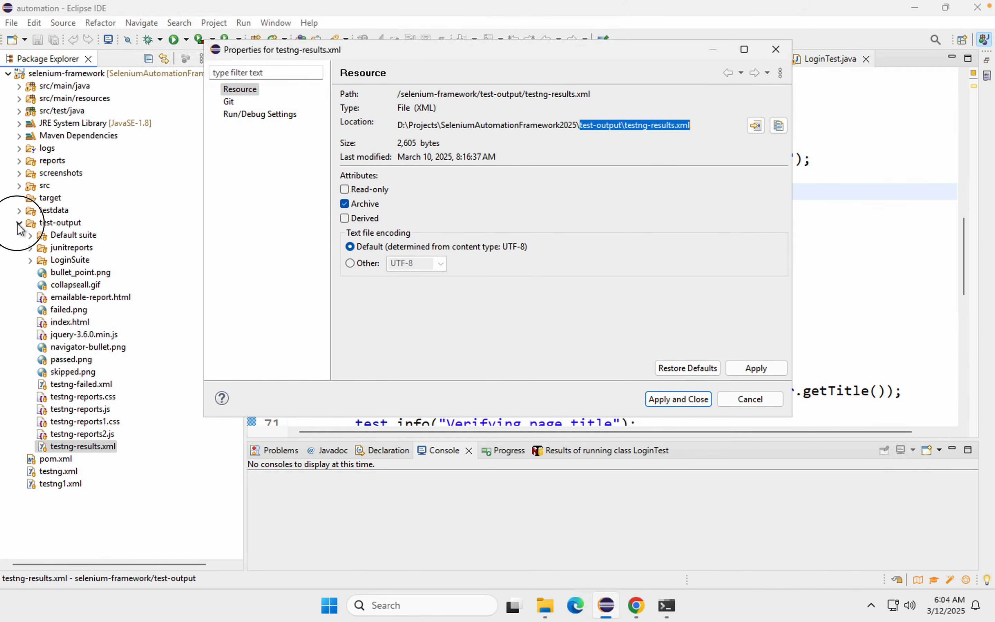
{"action": "left_click", "coordinate": [756, 407]}
{"action": "mouse_move", "coordinate": [818, 4]}
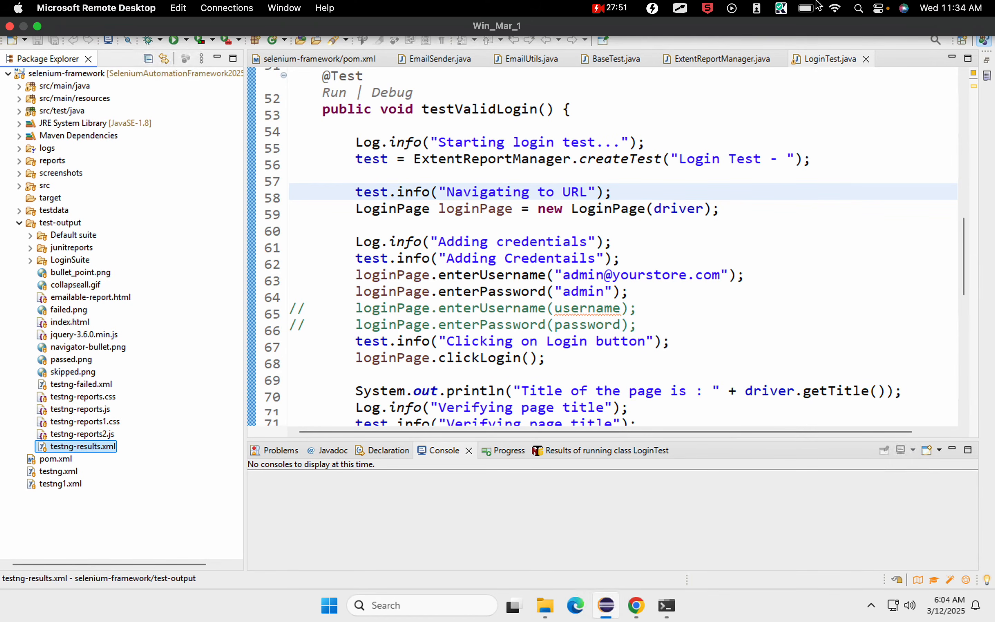
{"action": "left_click", "coordinate": [41, 202]}
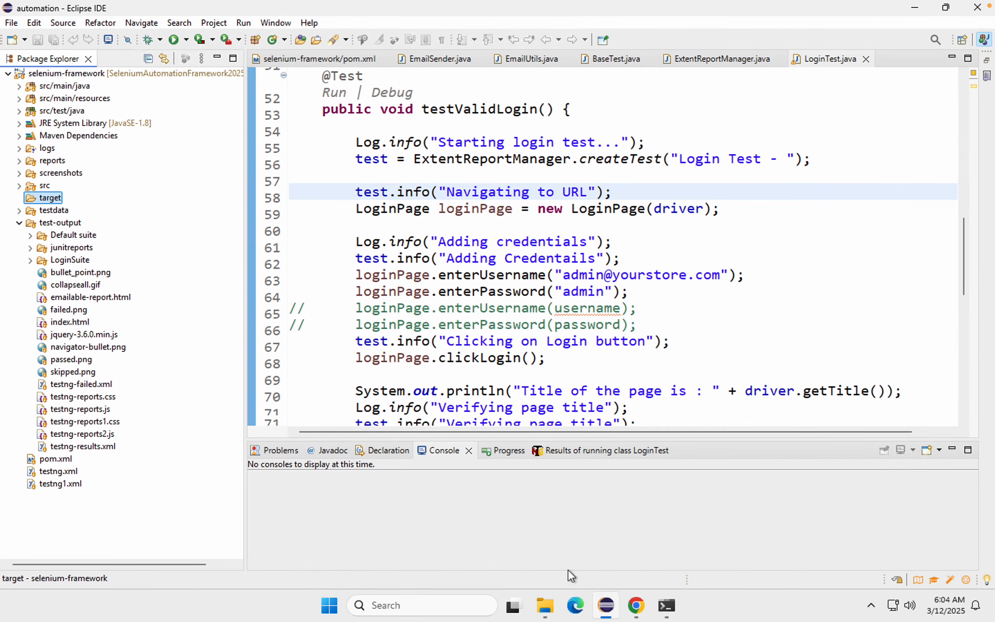
Step: Return to the Jenkins job configuration in Chrome, review the post-build actions, then apply and save the configuration
{"action": "left_click", "coordinate": [636, 605]}
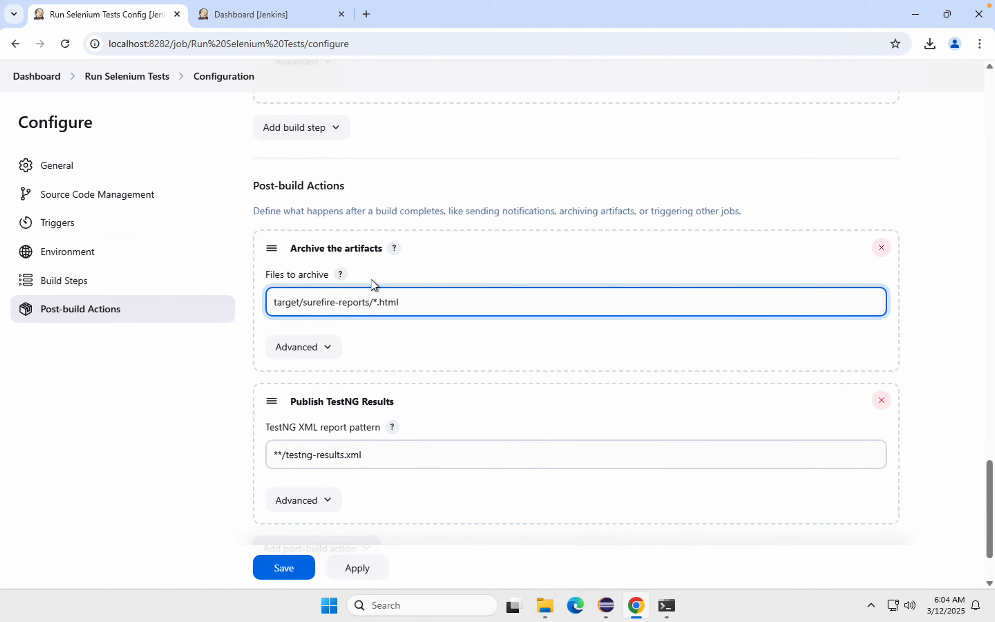
{"action": "scroll", "coordinate": [358, 367], "scroll_direction": "down", "scroll_amount": 1}
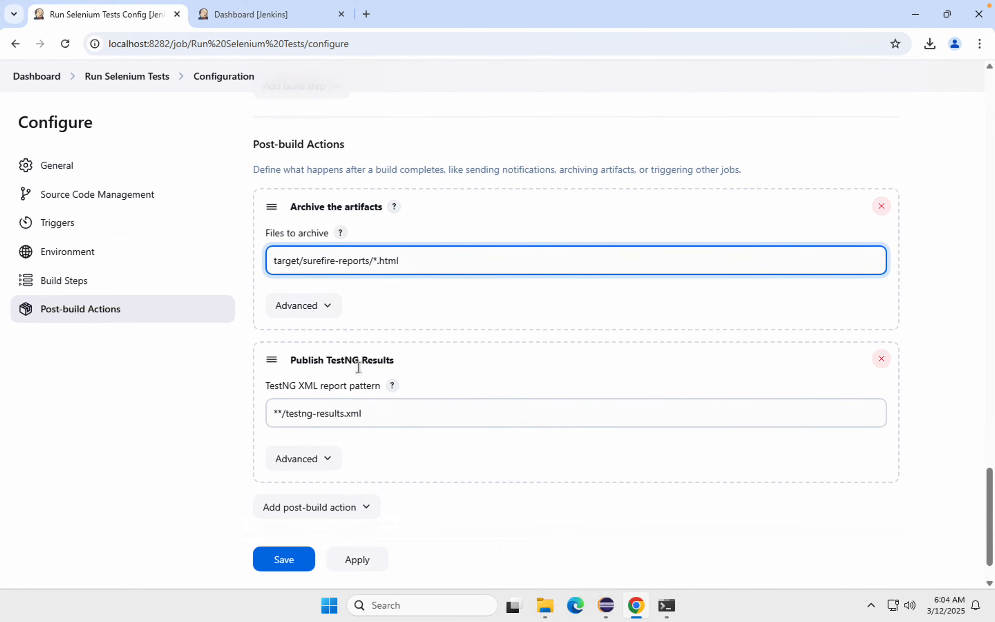
{"action": "scroll", "coordinate": [357, 367], "scroll_direction": "up", "scroll_amount": 3}
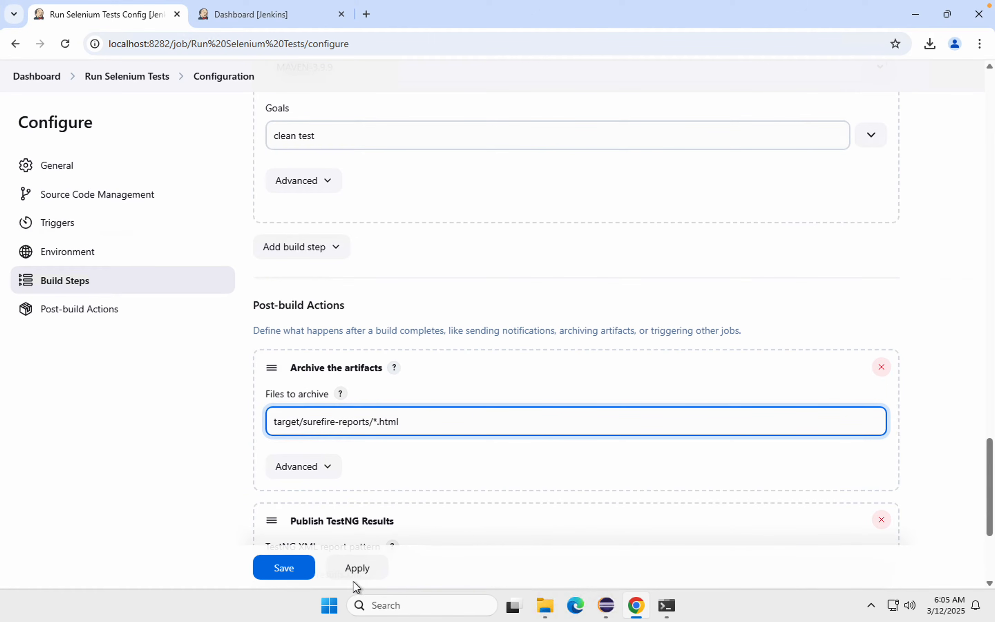
{"action": "left_click", "coordinate": [358, 570]}
{"action": "left_click", "coordinate": [278, 564]}
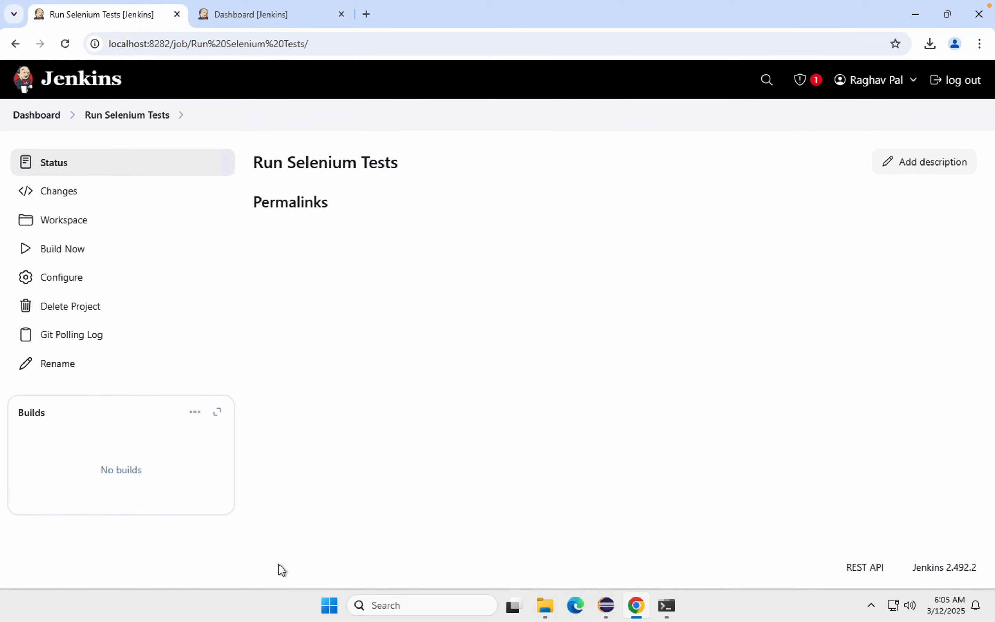
Step: Start a build of the Run Selenium Tests job and open the console output of build #1
{"action": "left_click", "coordinate": [48, 255]}
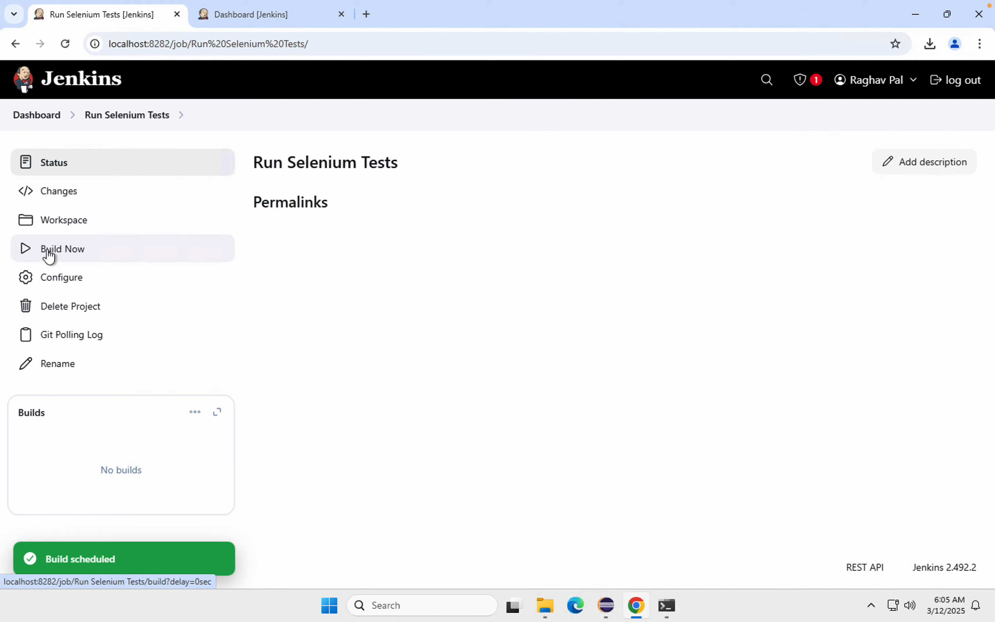
{"action": "mouse_move", "coordinate": [135, 468]}
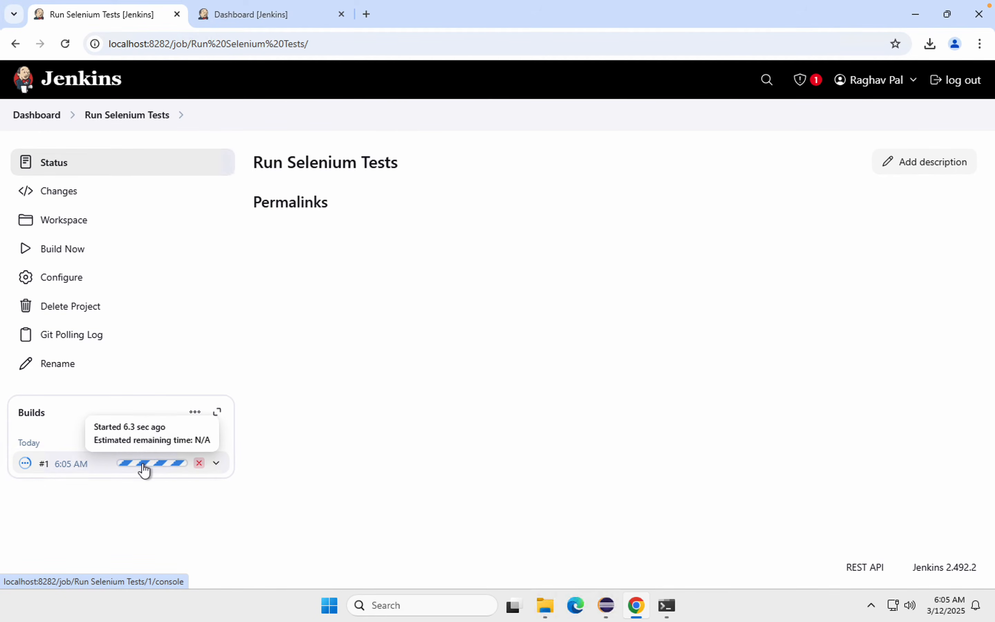
{"action": "left_click", "coordinate": [143, 464]}
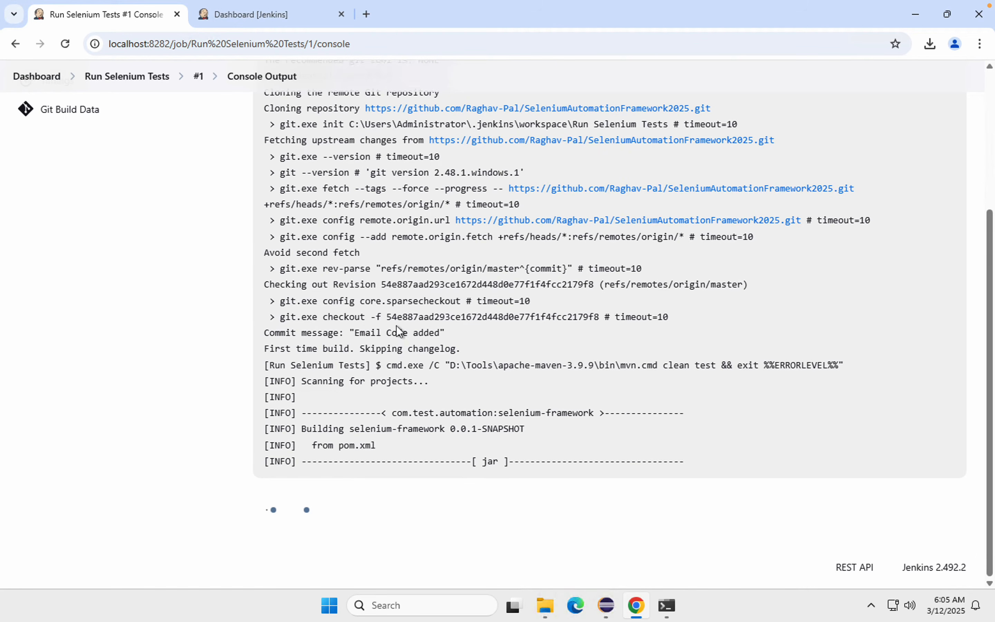
Step: Compare the console log's commit message with the latest commit in the GitHub repository, and read the changelog and Maven encoding lines
{"action": "left_click_drag", "start_coordinate": [476, 347], "coordinate": [388, 343]}
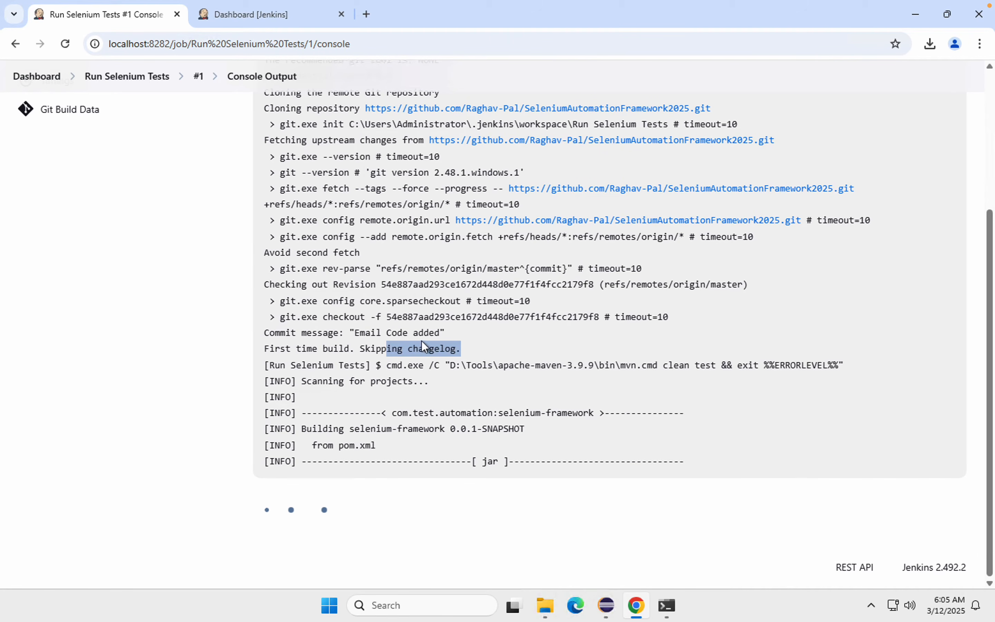
{"action": "left_click_drag", "start_coordinate": [456, 333], "coordinate": [275, 331]}
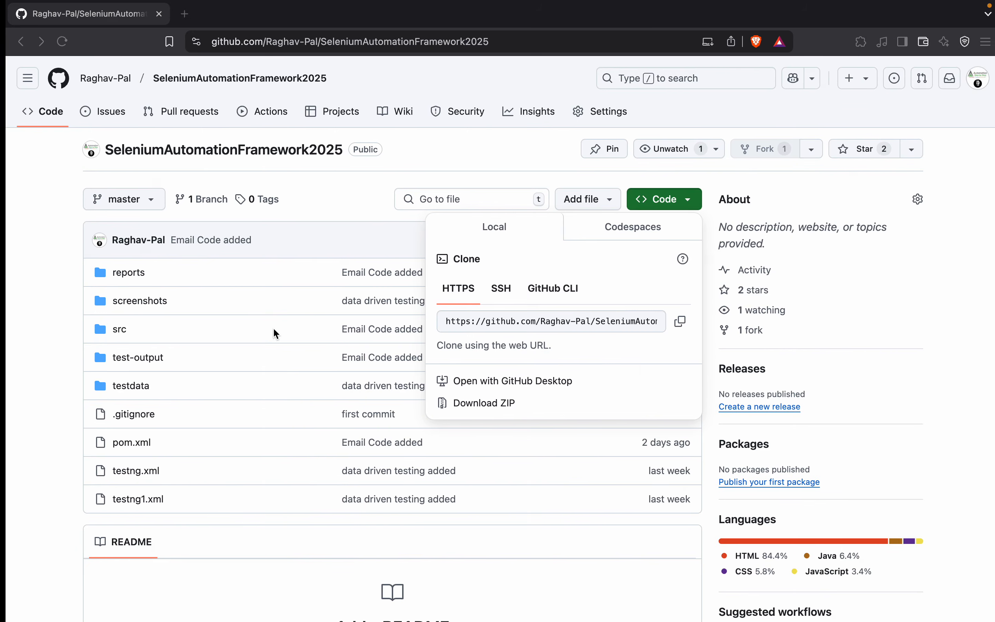
{"action": "left_click", "coordinate": [329, 198]}
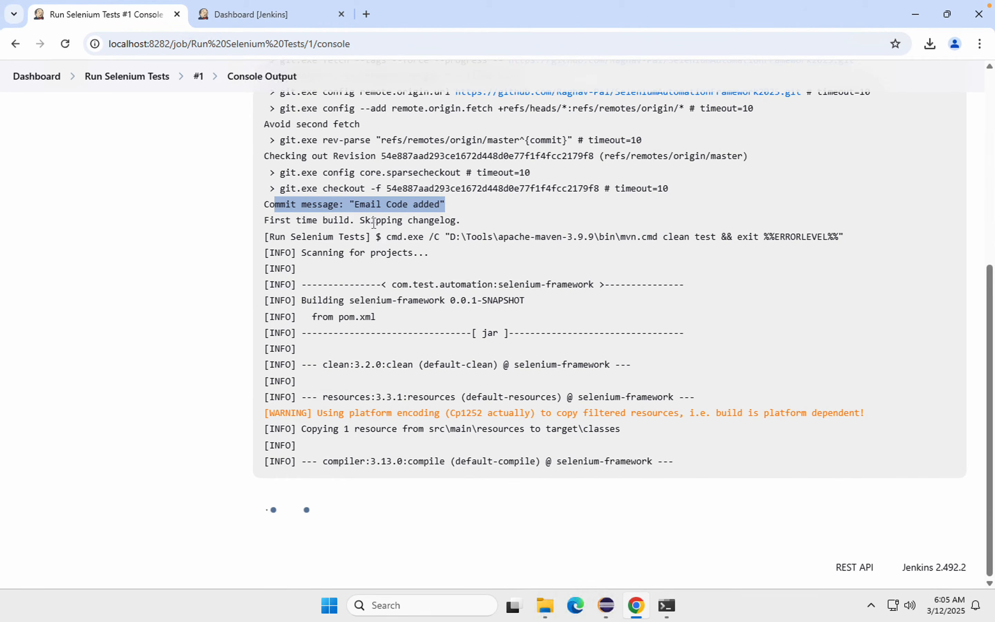
{"action": "left_click_drag", "start_coordinate": [364, 217], "coordinate": [469, 222]}
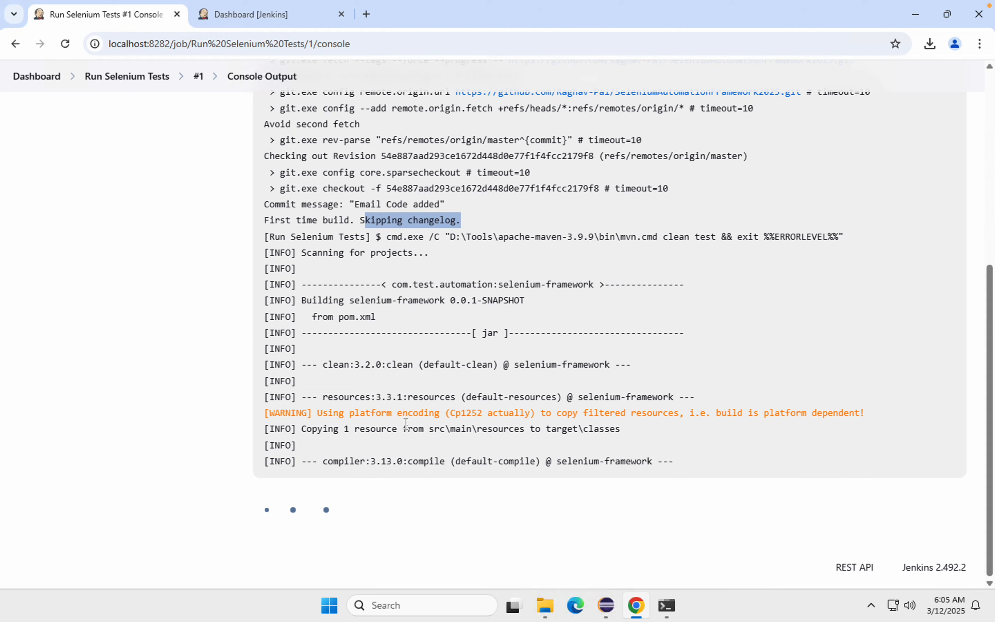
{"action": "left_click_drag", "start_coordinate": [362, 364], "coordinate": [578, 373]}
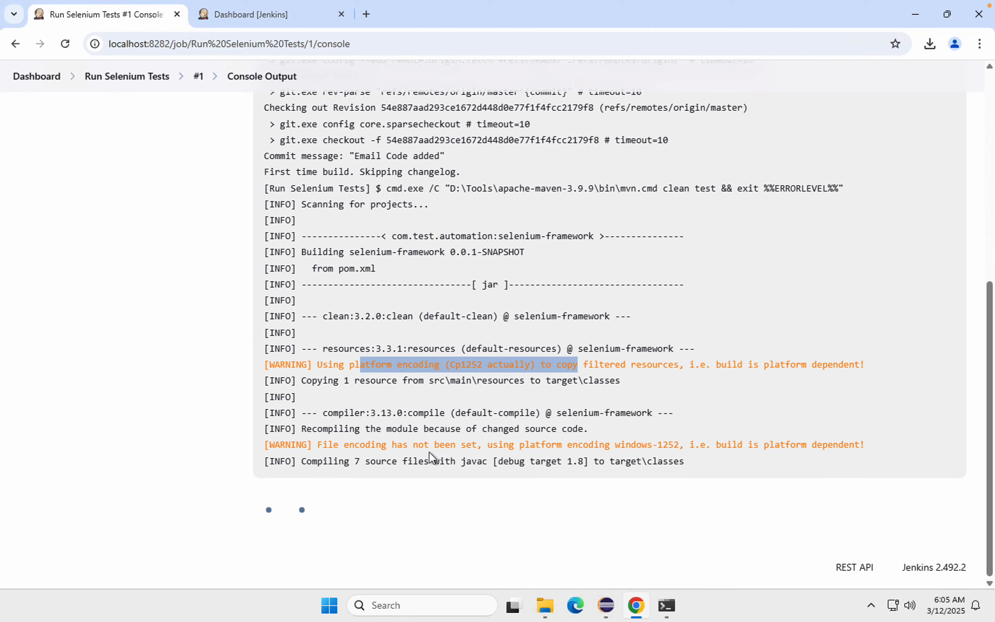
Step: Find the git.exe init line in the console output and copy the workspace path C:\Users\Administrator\.jenkins\workspace\Run Selenium Tests
{"action": "scroll", "coordinate": [458, 350], "scroll_direction": "up", "scroll_amount": 1}
{"action": "scroll", "coordinate": [458, 350], "scroll_direction": "up", "scroll_amount": 1}
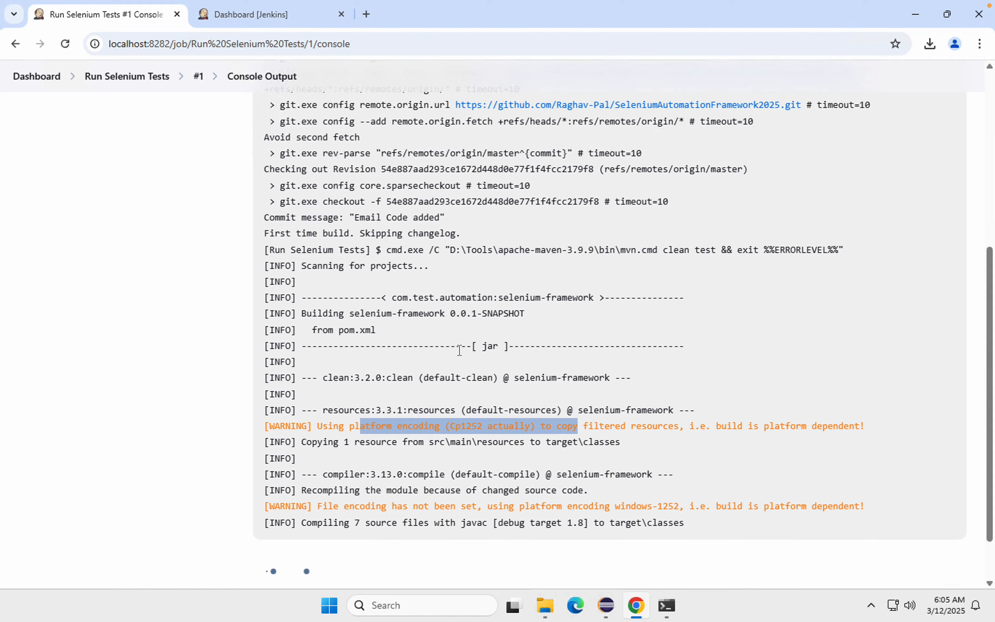
{"action": "scroll", "coordinate": [459, 350], "scroll_direction": "up", "scroll_amount": 1}
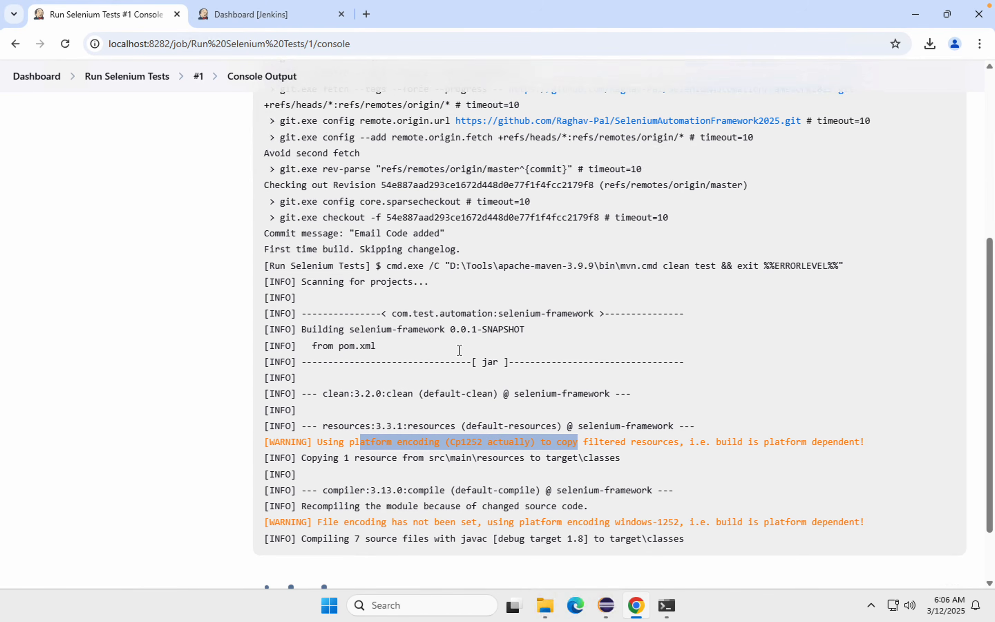
{"action": "scroll", "coordinate": [463, 244], "scroll_direction": "up", "scroll_amount": 1}
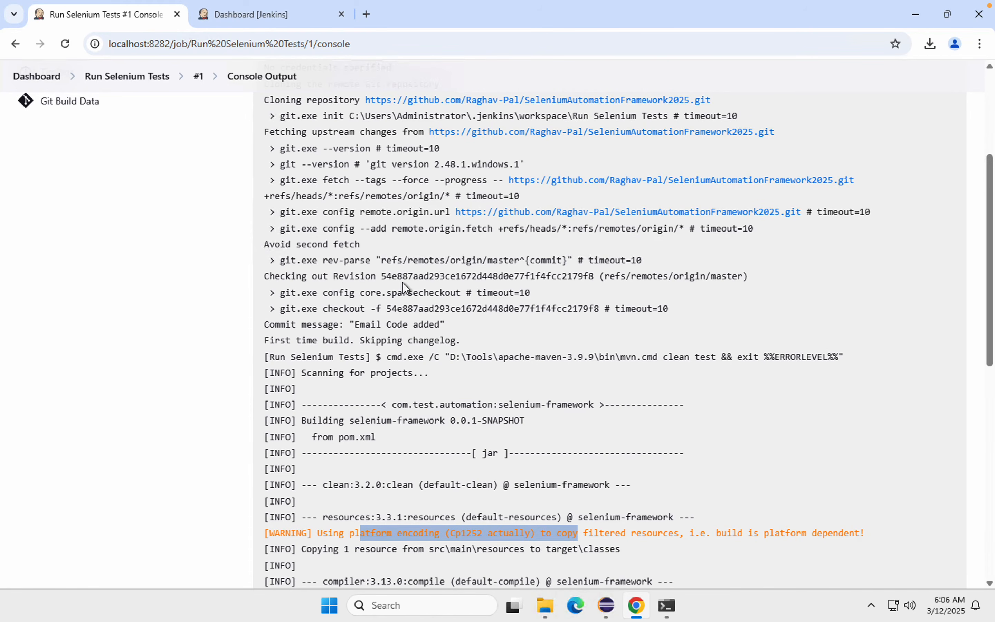
{"action": "scroll", "coordinate": [403, 283], "scroll_direction": "up", "scroll_amount": 1}
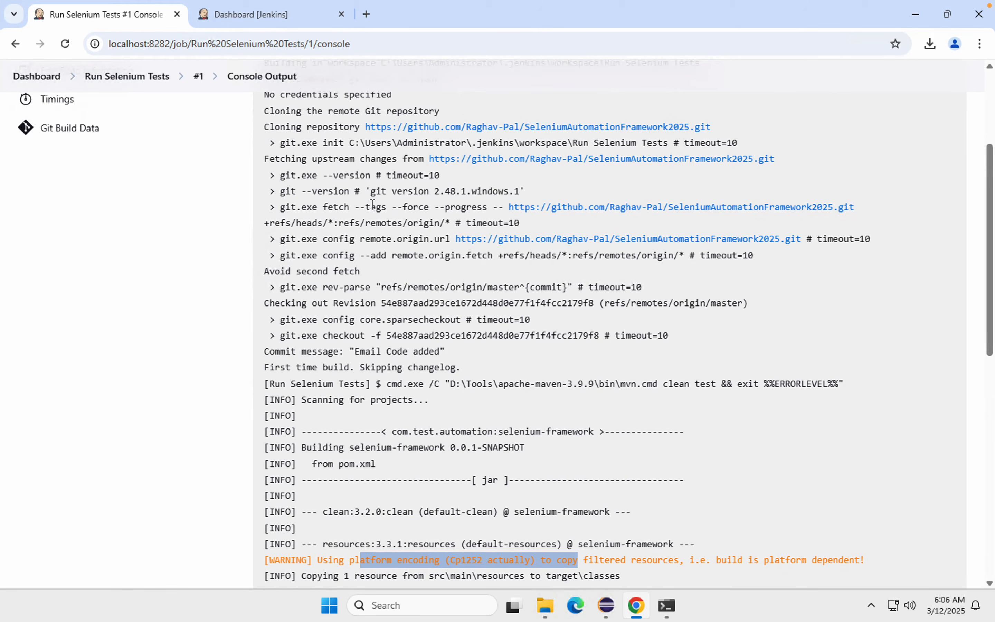
{"action": "left_click_drag", "start_coordinate": [349, 143], "coordinate": [575, 145]}
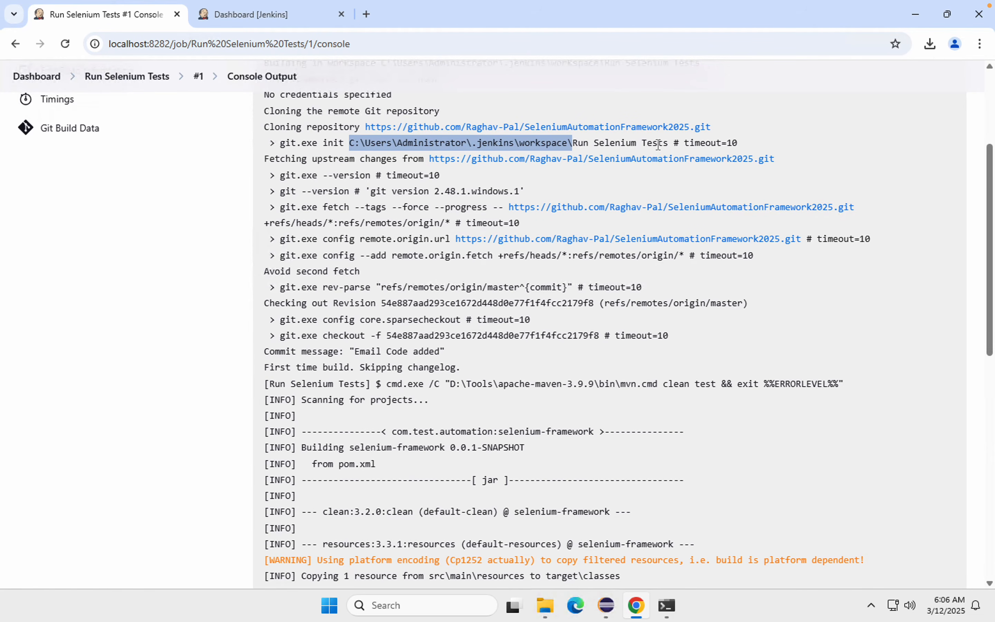
{"action": "left_click_drag", "start_coordinate": [669, 144], "coordinate": [352, 142]}
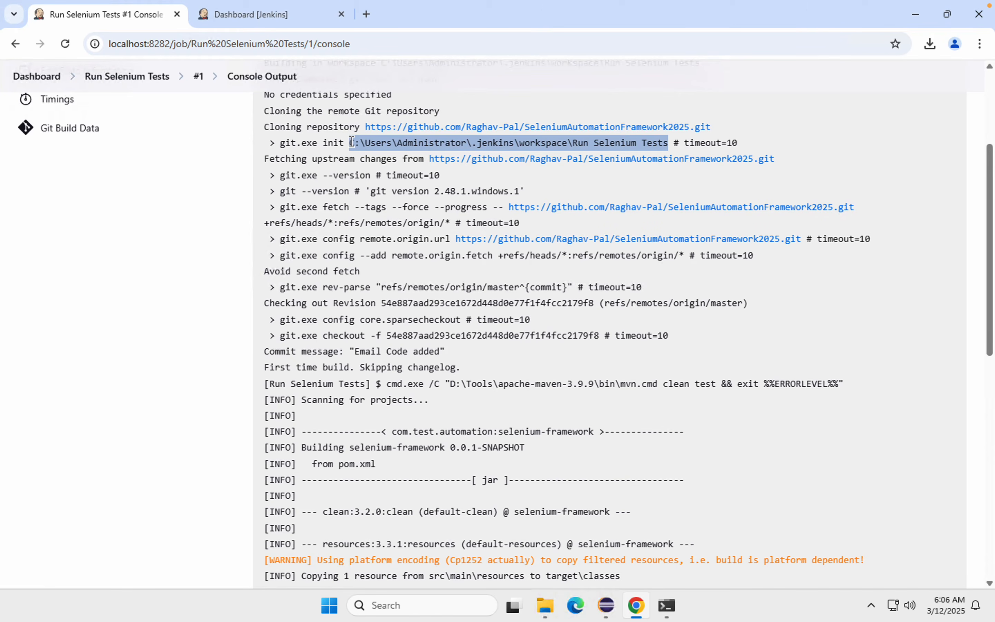
Step: Switch to the apache-maven-3.9.9 File Explorer window and go to the copied Run Selenium Tests workspace path
{"action": "left_click", "coordinate": [545, 609]}
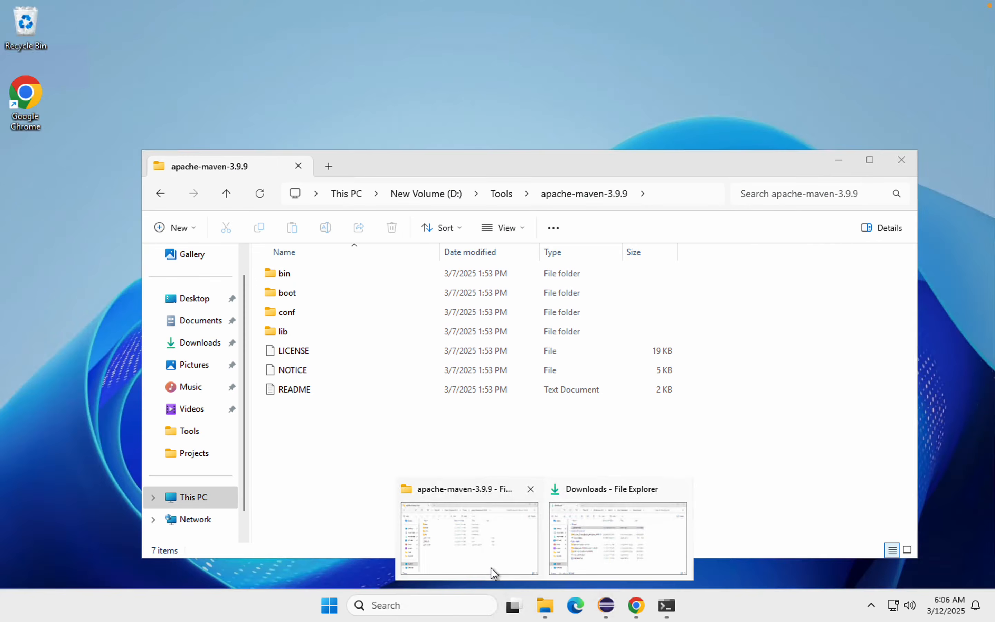
{"action": "left_click", "coordinate": [493, 572]}
{"action": "left_click", "coordinate": [476, 194]}
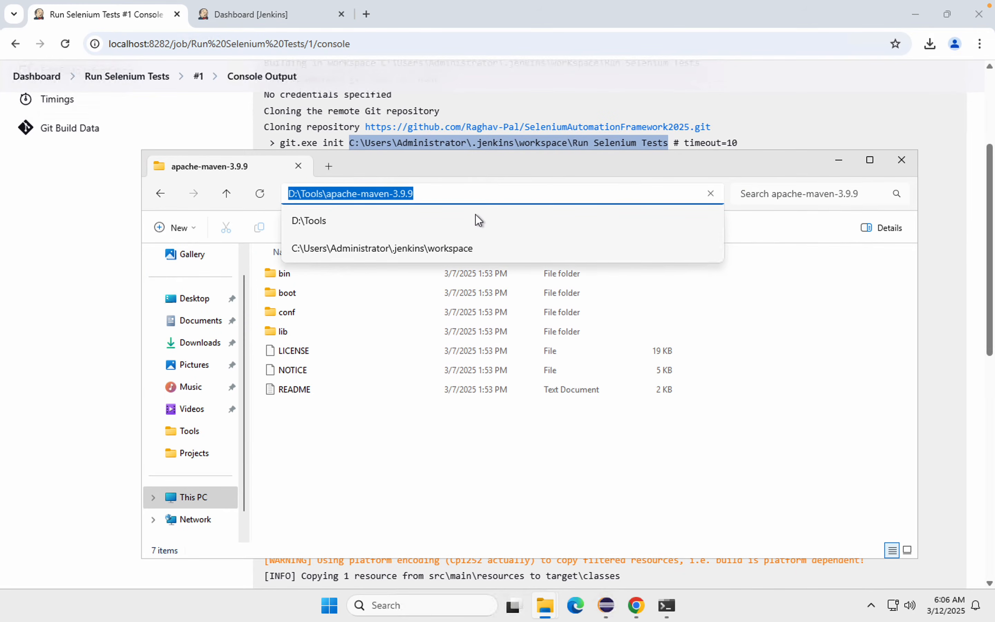
{"action": "type", "text": "C:\\Users\\Administrator\\.jenkins\\workspace\\Run Selenium Tests"}
{"action": "key", "text": "Return"}
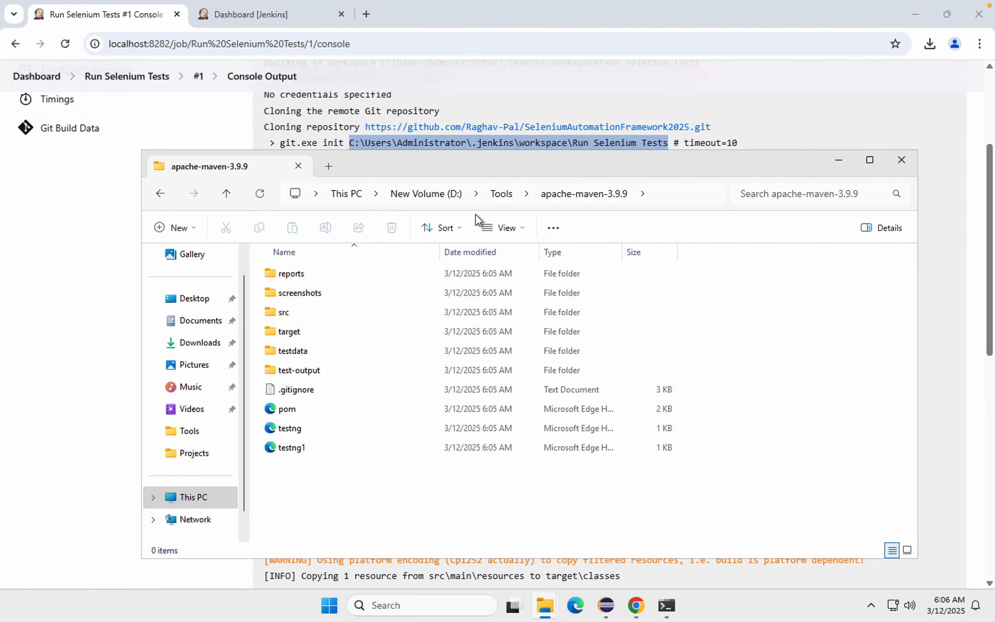
Step: Go up to the Jenkins workspace folder to look at the job folders, and reopen the Run Selenium Tests folder
{"action": "left_click", "coordinate": [508, 195]}
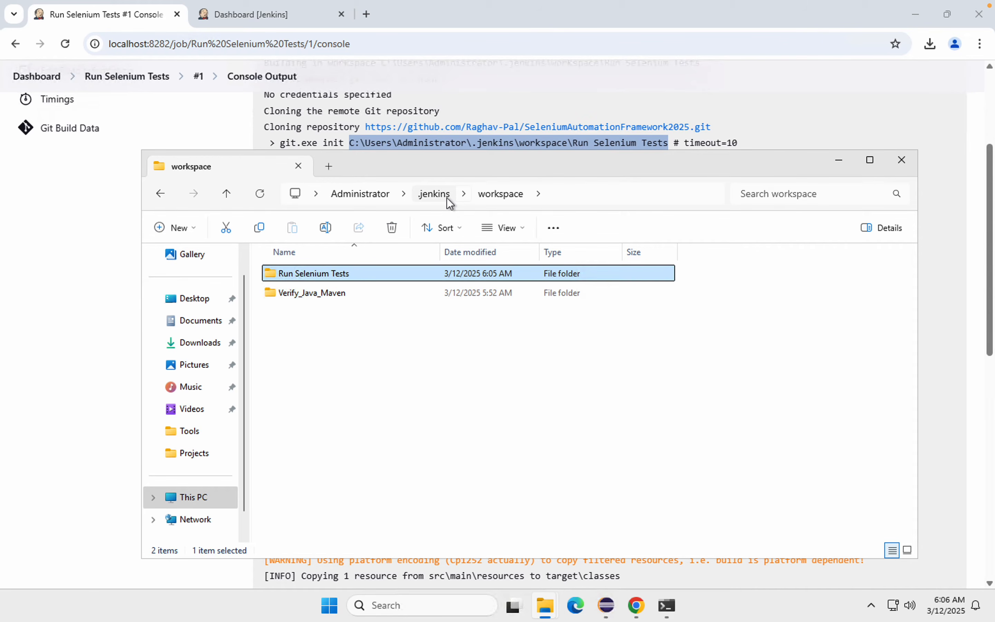
{"action": "left_click", "coordinate": [301, 293]}
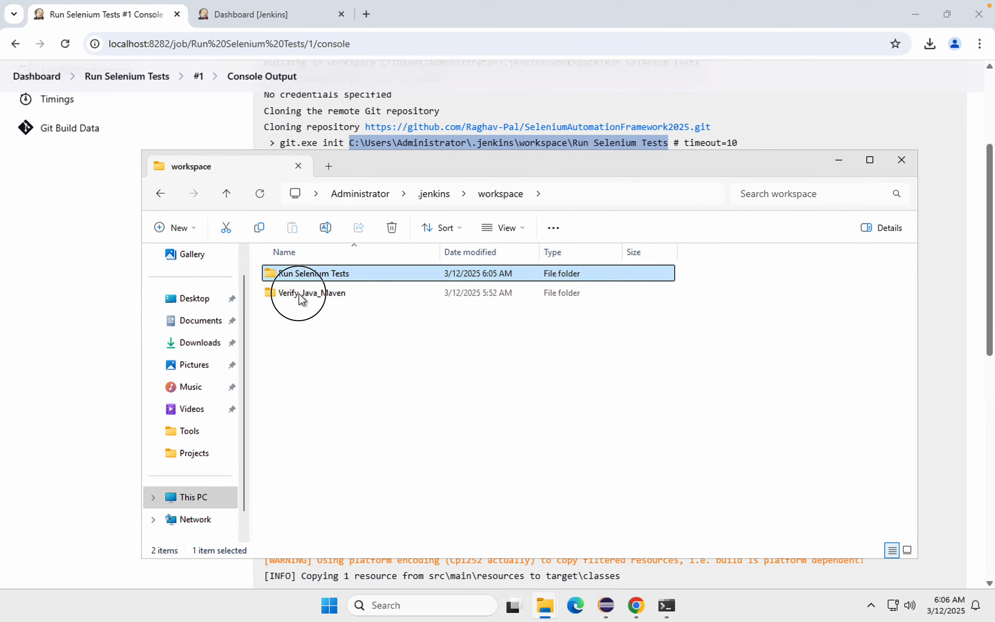
{"action": "left_click", "coordinate": [298, 276]}
{"action": "double_click", "coordinate": [297, 276]}
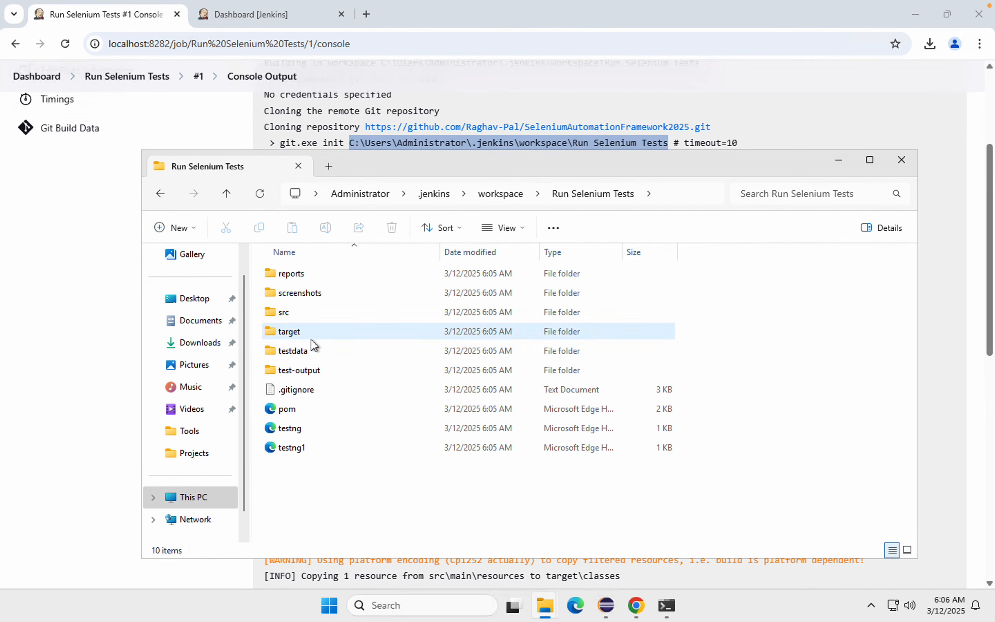
Step: Return to the build #1 console output in Chrome and read the Maven compile error lines through to the end of the log
{"action": "left_click", "coordinate": [49, 310]}
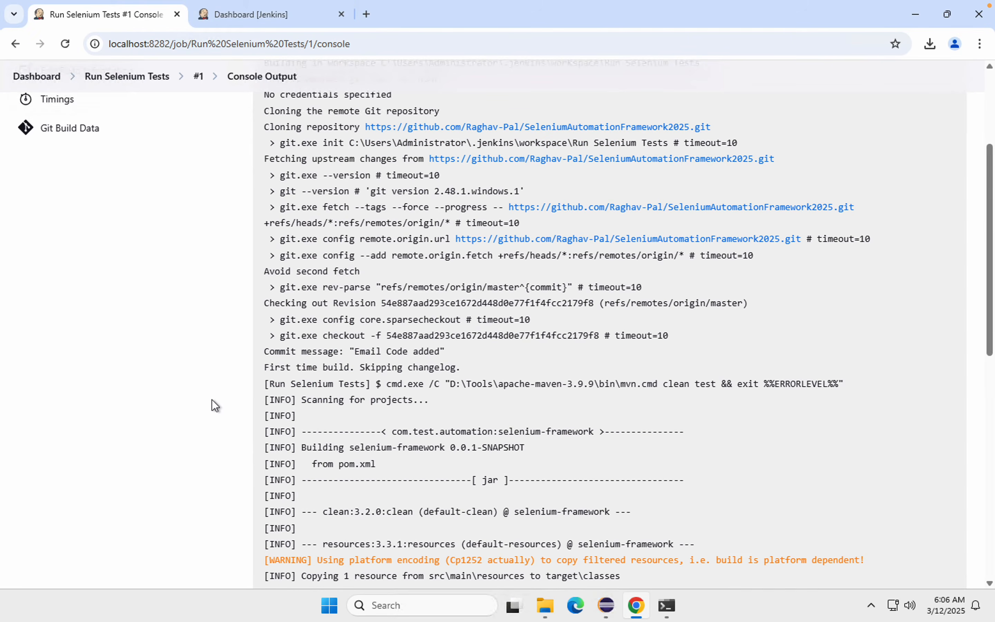
{"action": "scroll", "coordinate": [211, 399], "scroll_direction": "down", "scroll_amount": 10}
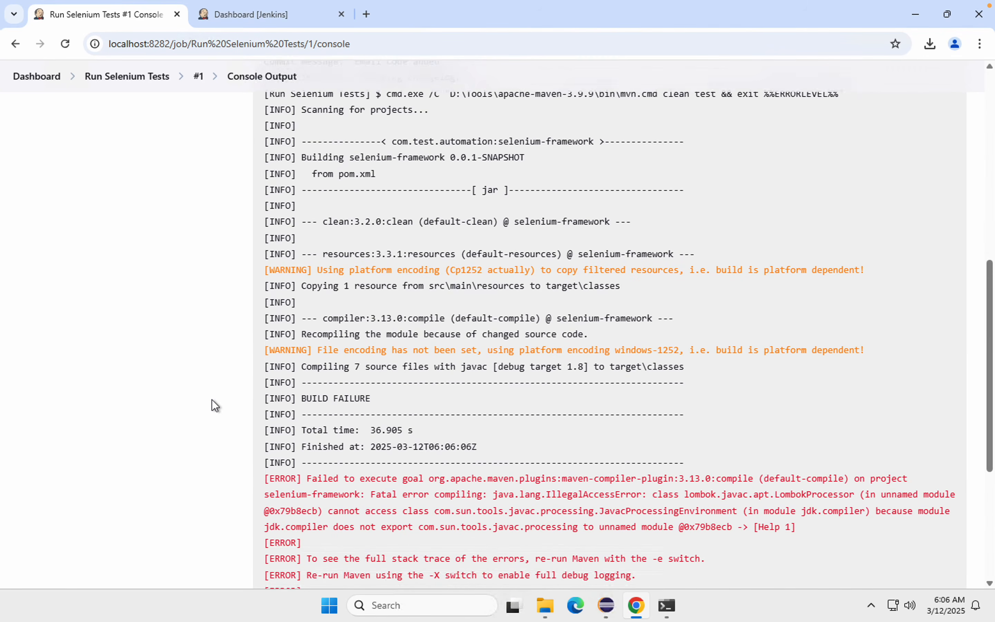
{"action": "scroll", "coordinate": [212, 400], "scroll_direction": "down", "scroll_amount": 1}
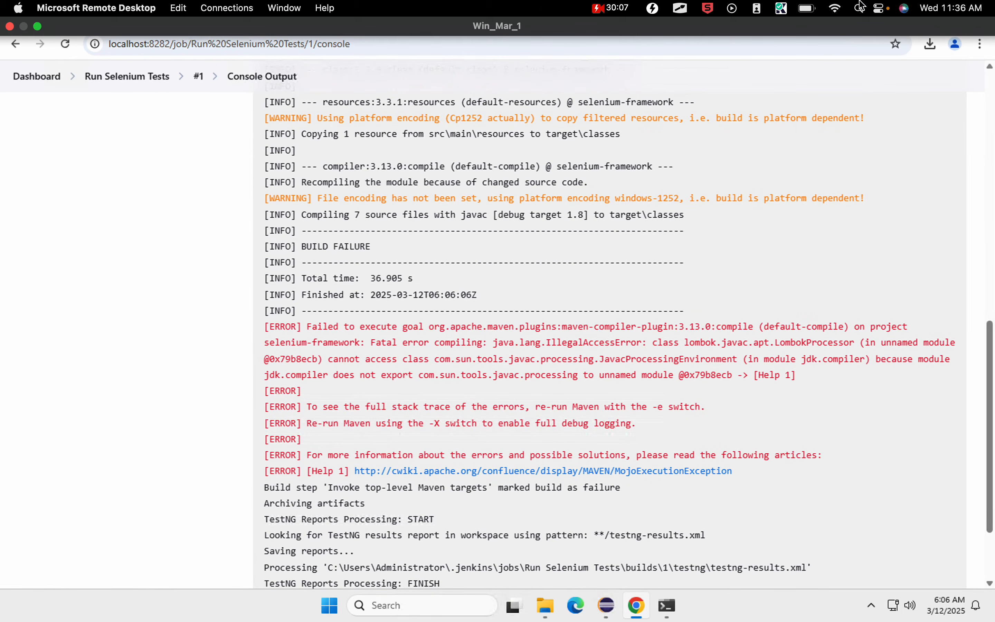
{"action": "left_click_drag", "start_coordinate": [311, 327], "coordinate": [474, 326]}
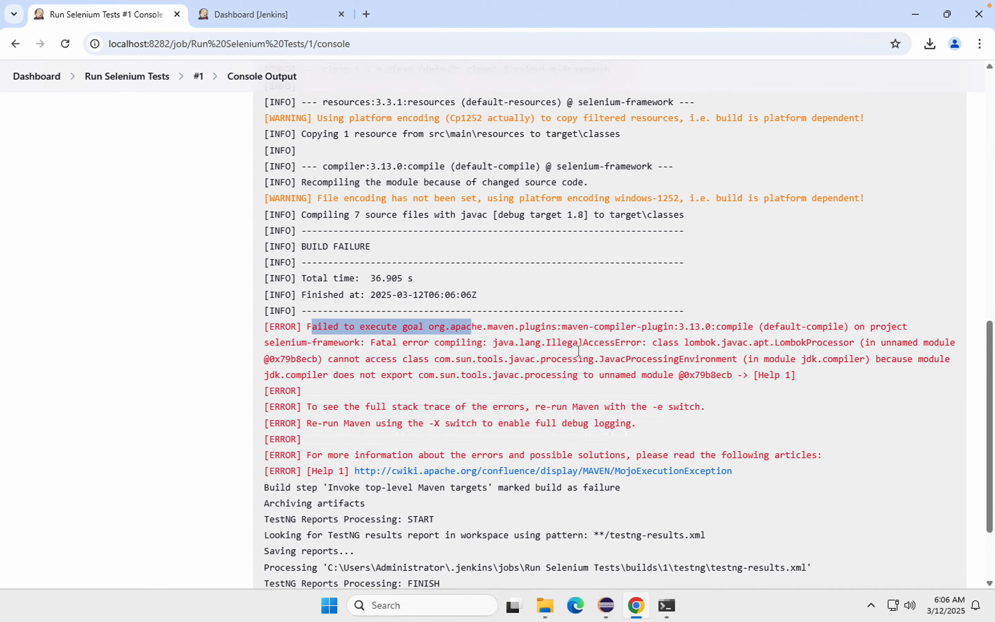
{"action": "left_click_drag", "start_coordinate": [562, 342], "coordinate": [631, 343]}
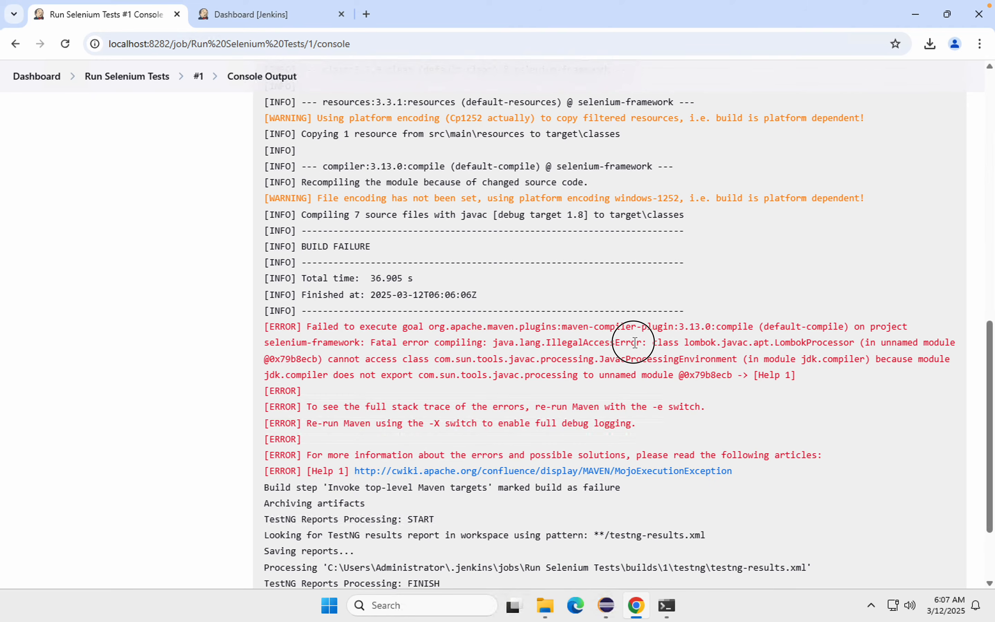
{"action": "double_click", "coordinate": [796, 348]}
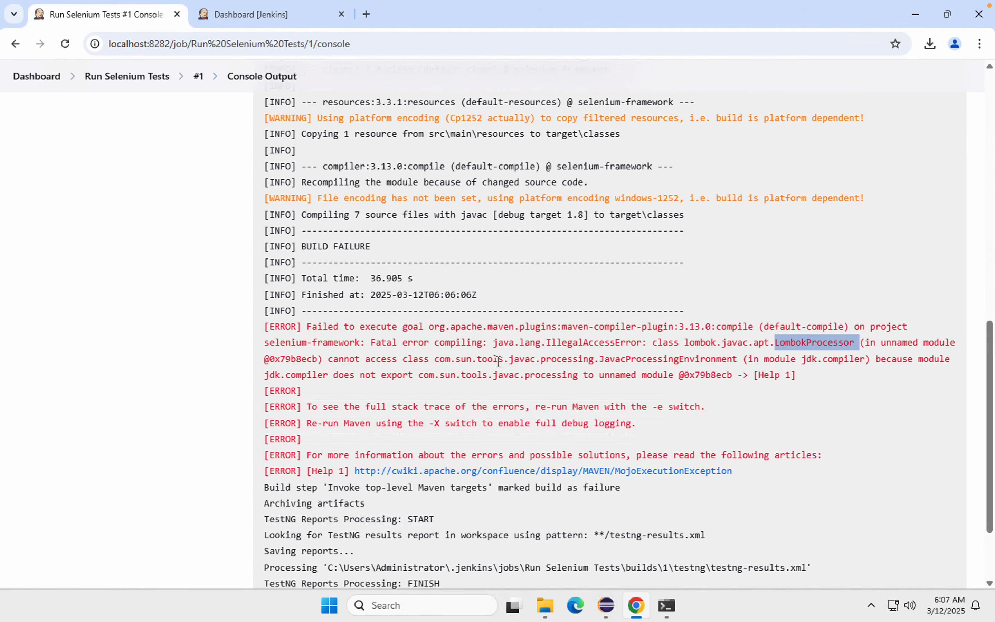
{"action": "double_click", "coordinate": [801, 344]}
{"action": "scroll", "coordinate": [801, 344], "scroll_direction": "down", "scroll_amount": 3}
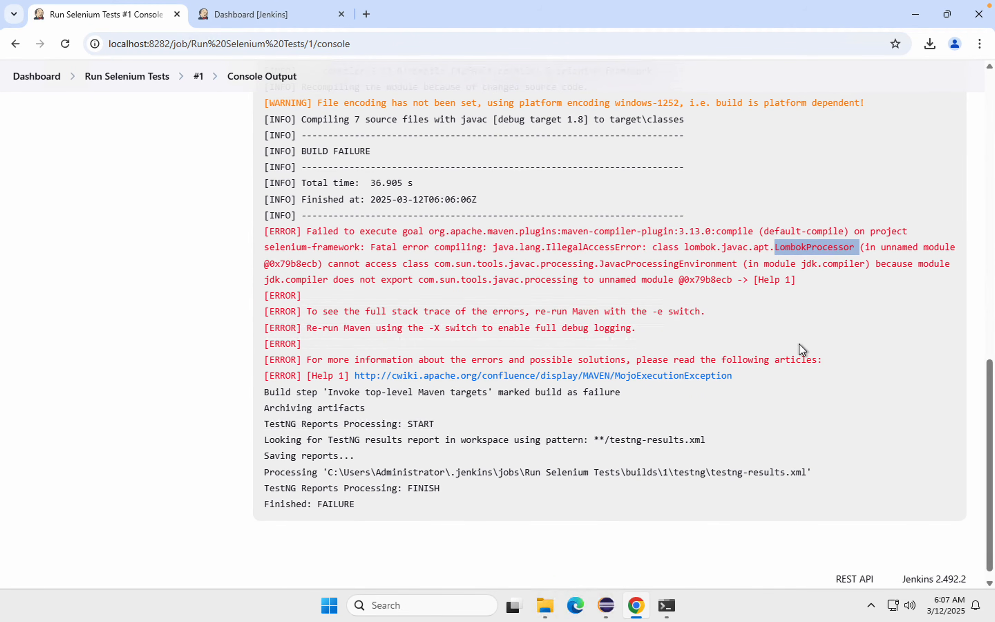
{"action": "double_click", "coordinate": [799, 249]}
{"action": "scroll", "coordinate": [818, 407], "scroll_direction": "up", "scroll_amount": 2}
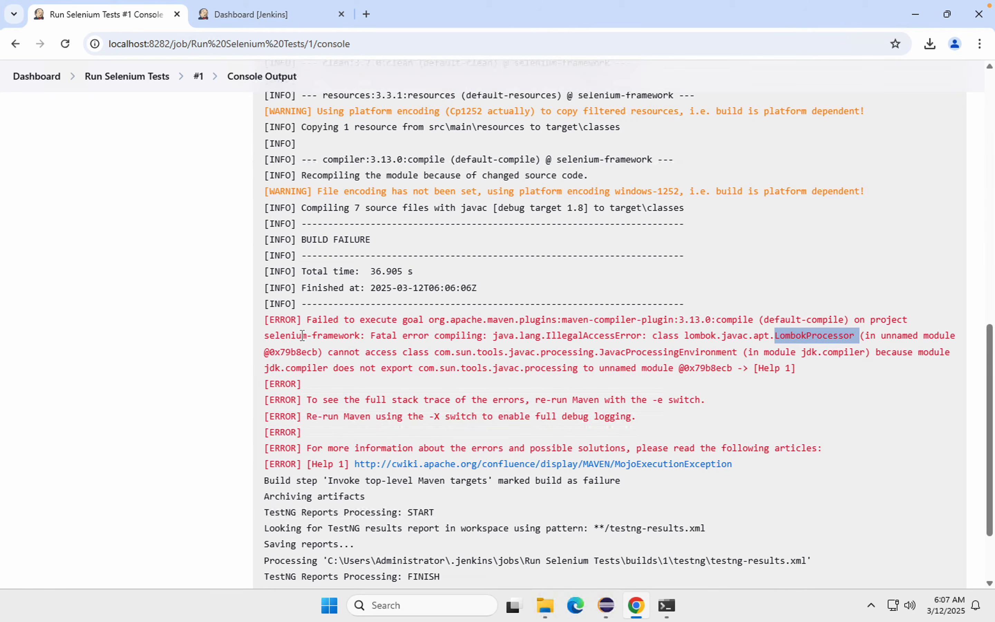
{"action": "scroll", "coordinate": [204, 151], "scroll_direction": "up", "scroll_amount": 6}
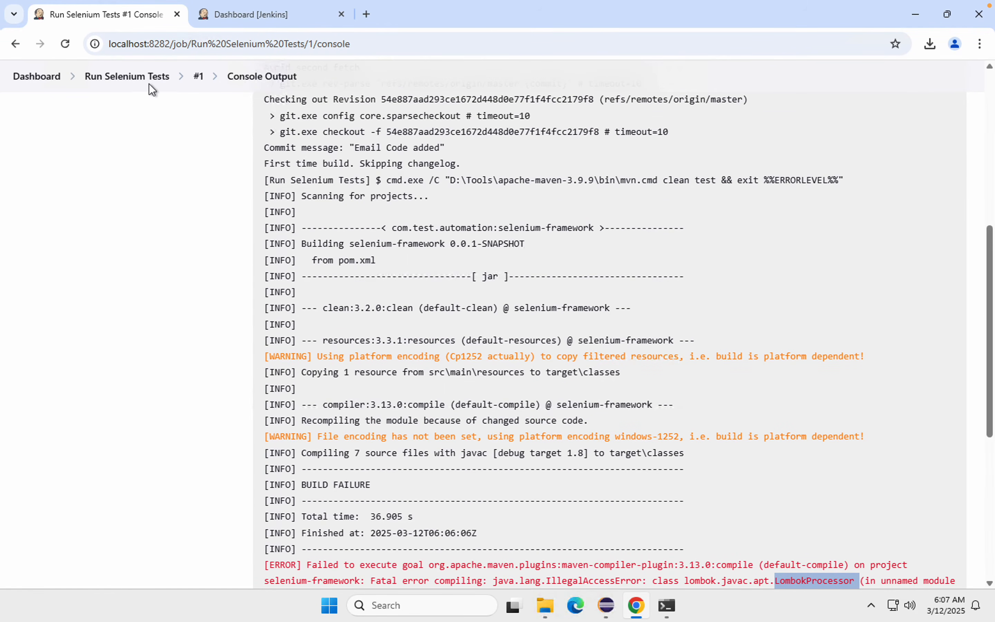
Step: Open the Run Selenium Tests job page and check the slide listing the Jenkins job setup steps
{"action": "left_click", "coordinate": [149, 83]}
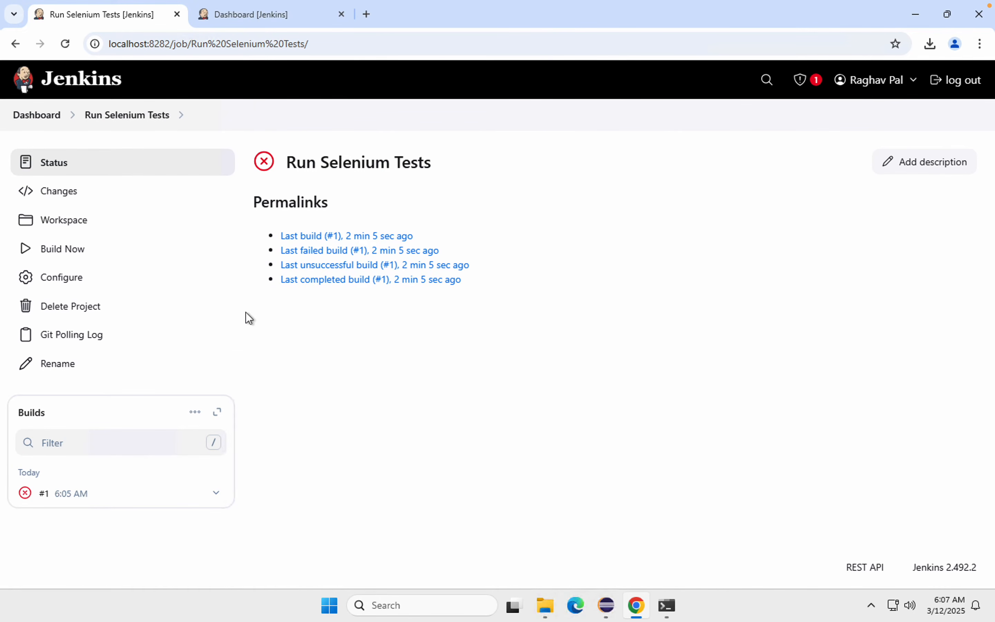
{"action": "key", "text": "ctrl+Left"}
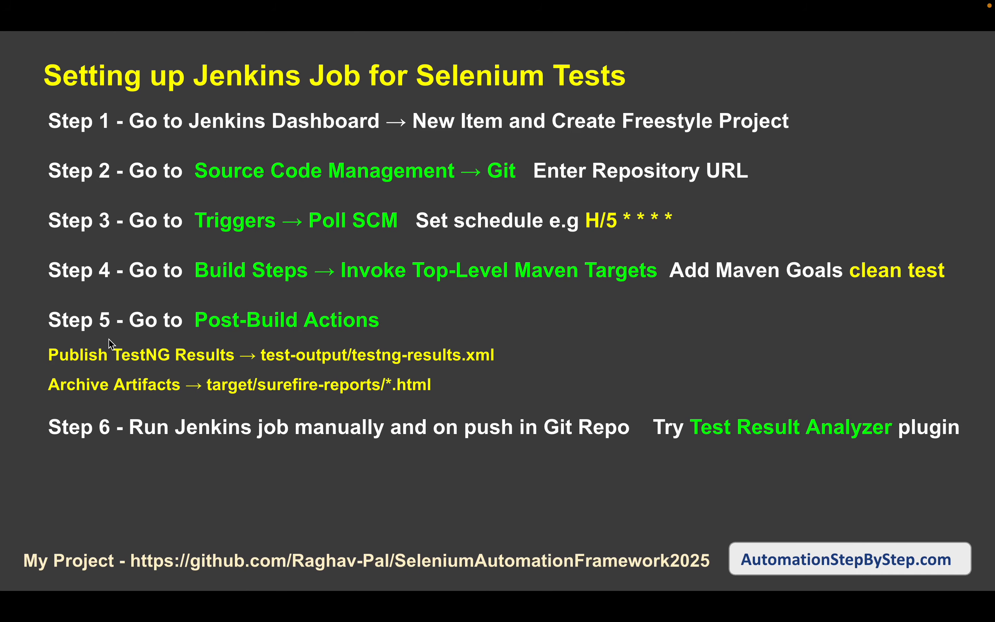
{"action": "key", "text": "ctrl+Right"}
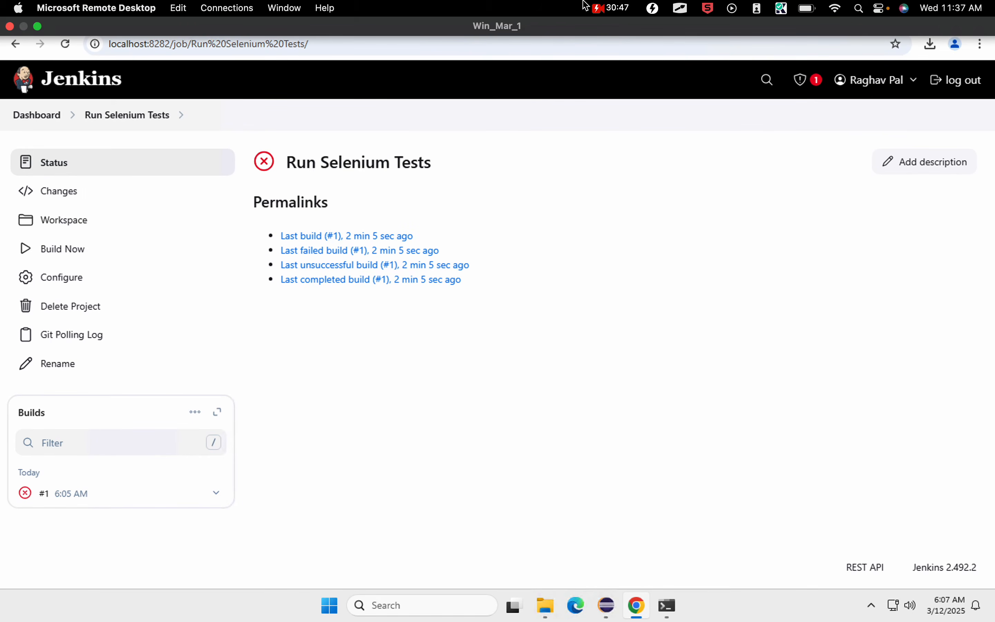
Step: Switch to Eclipse, open the project's pom.xml as the only open editor, and collapse the test-output folder
{"action": "left_click", "coordinate": [604, 606]}
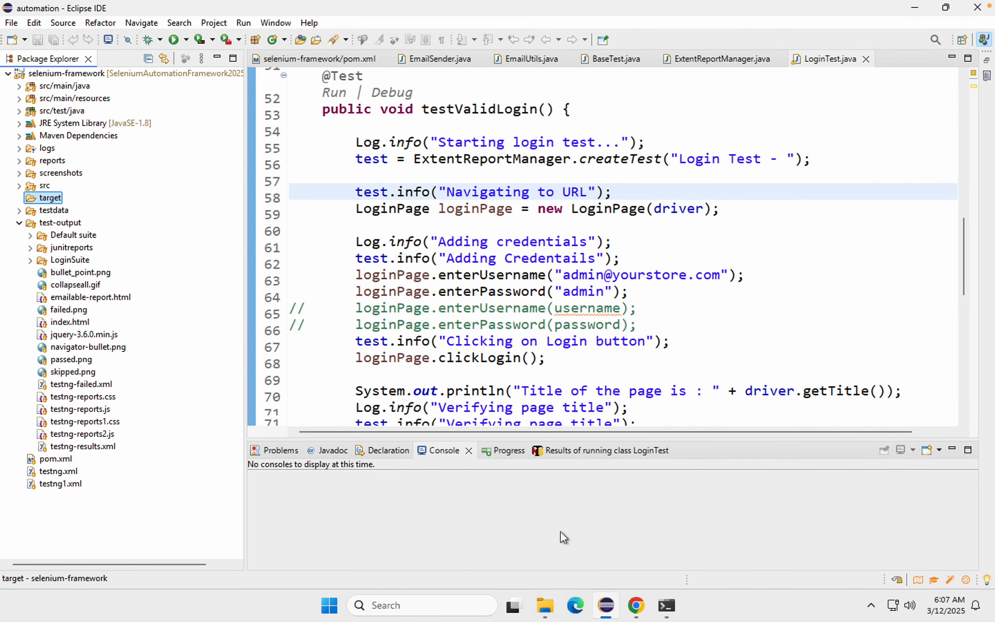
{"action": "left_click", "coordinate": [56, 460]}
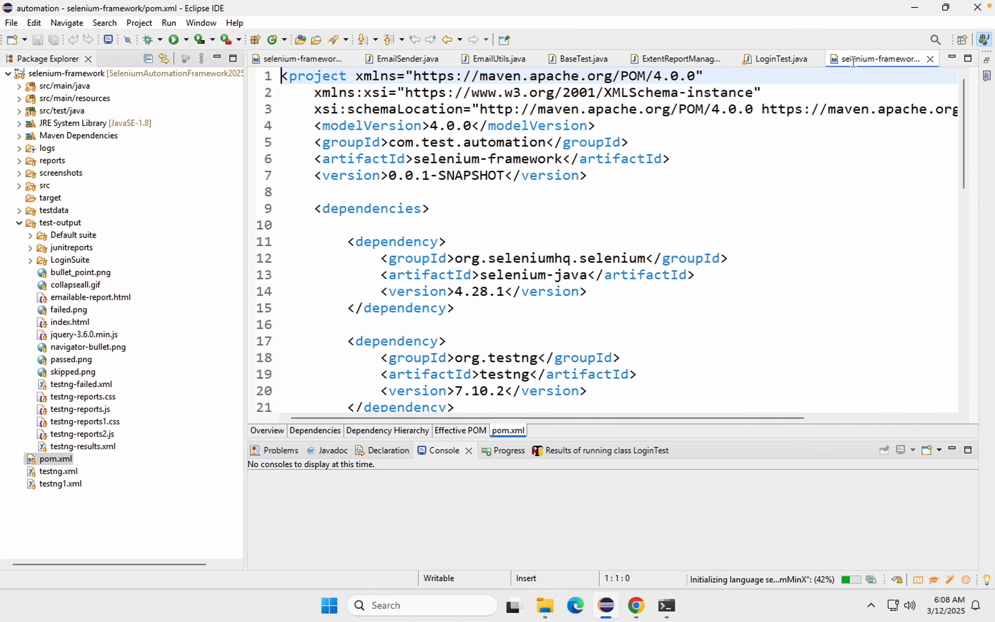
{"action": "right_click", "coordinate": [852, 61]}
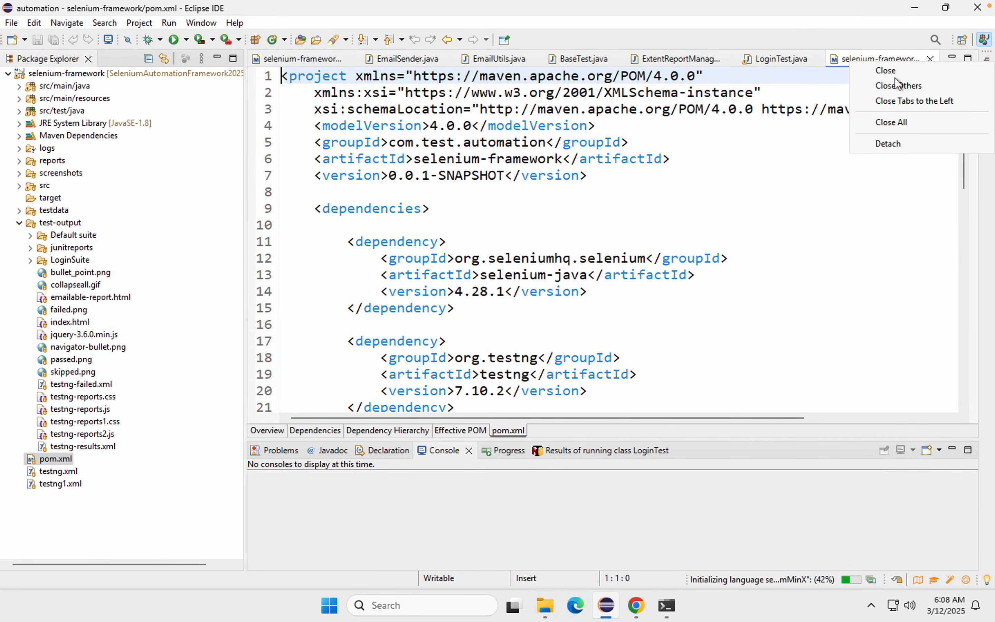
{"action": "left_click", "coordinate": [891, 88]}
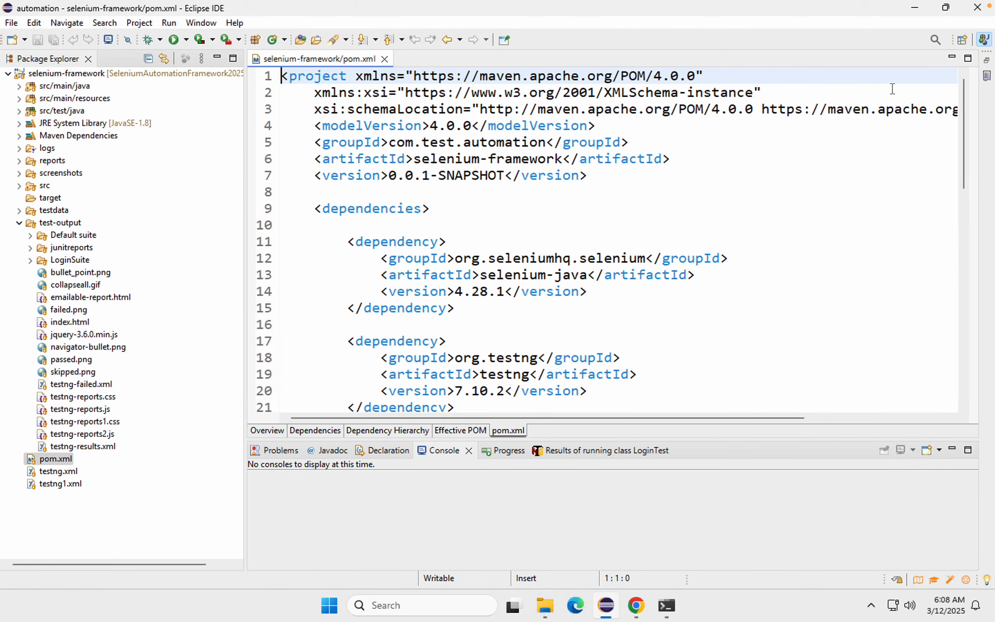
{"action": "left_click", "coordinate": [20, 224]}
Step: Make room for a new dependency on the blank line after the jakarta.mail dependency in pom.xml
{"action": "scroll", "coordinate": [333, 221], "scroll_direction": "down", "scroll_amount": 2}
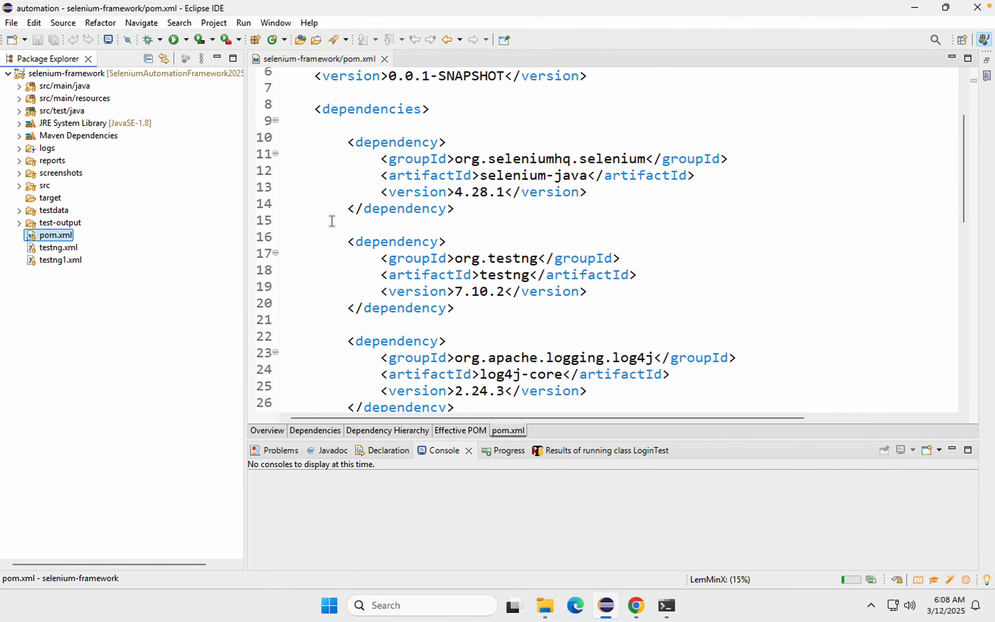
{"action": "scroll", "coordinate": [333, 220], "scroll_direction": "down", "scroll_amount": 9}
{"action": "scroll", "coordinate": [333, 221], "scroll_direction": "down", "scroll_amount": 3}
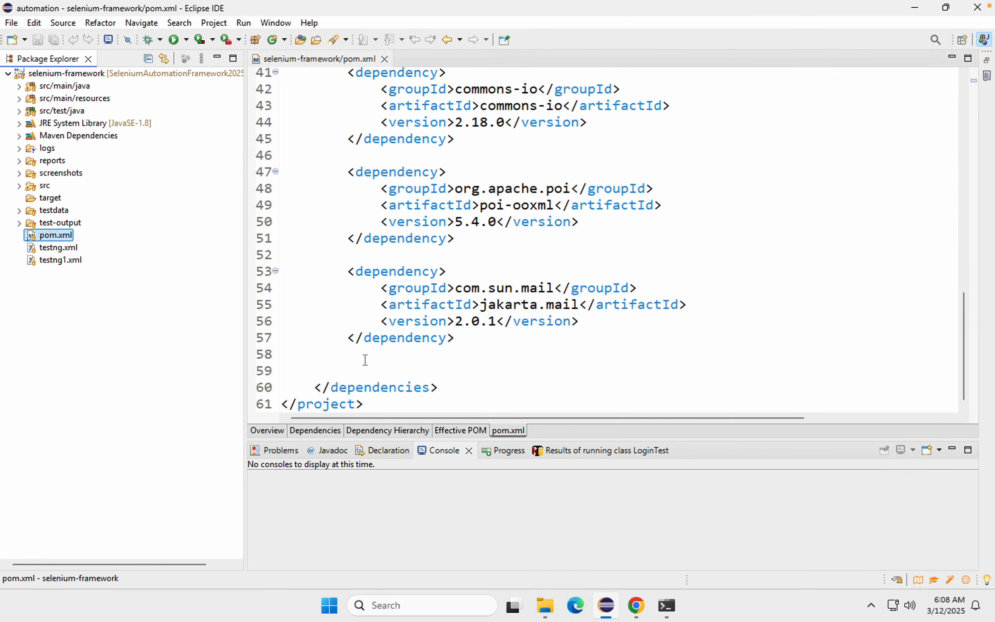
{"action": "left_click", "coordinate": [365, 361]}
Step: Switch to the Brave browser, search for maven repository in a new tab, and open mvnrepository.com
{"action": "key", "text": "alt+Tab"}
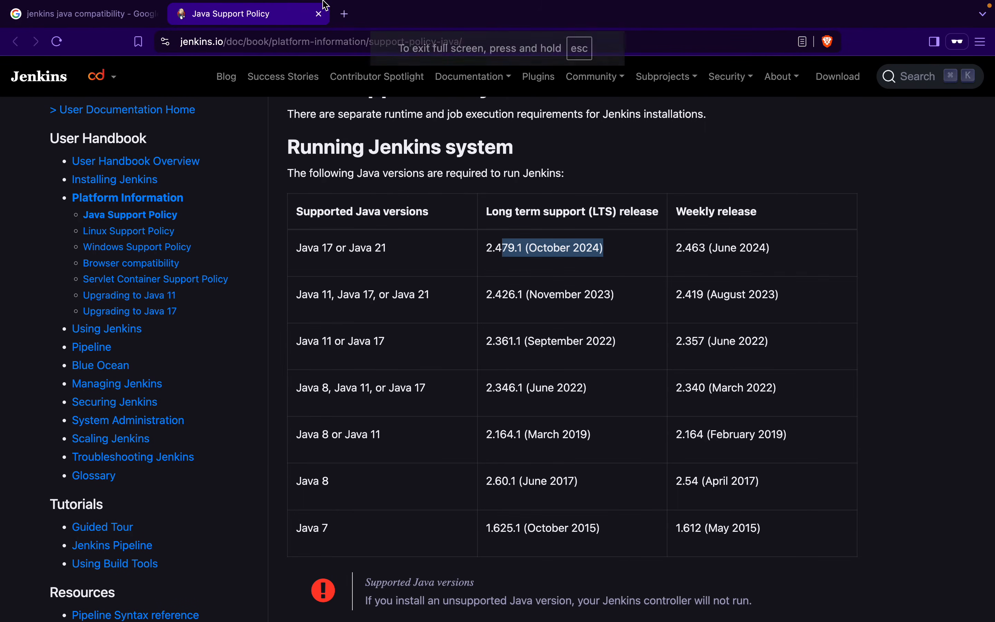
{"action": "left_click", "coordinate": [346, 16]}
{"action": "type", "text": "maven"}
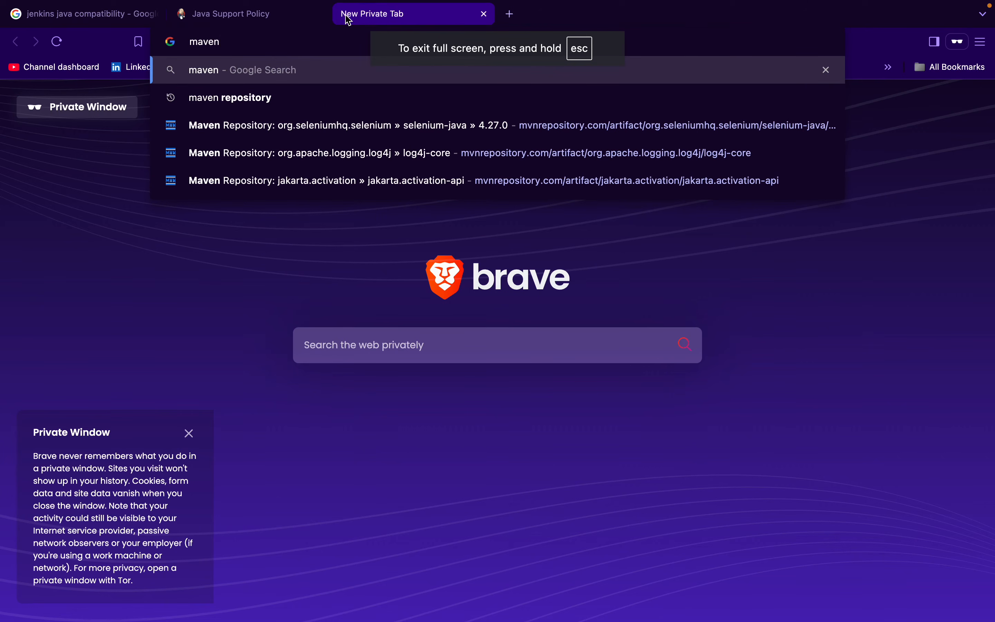
{"action": "key", "text": "Down"}
{"action": "key", "text": "Return"}
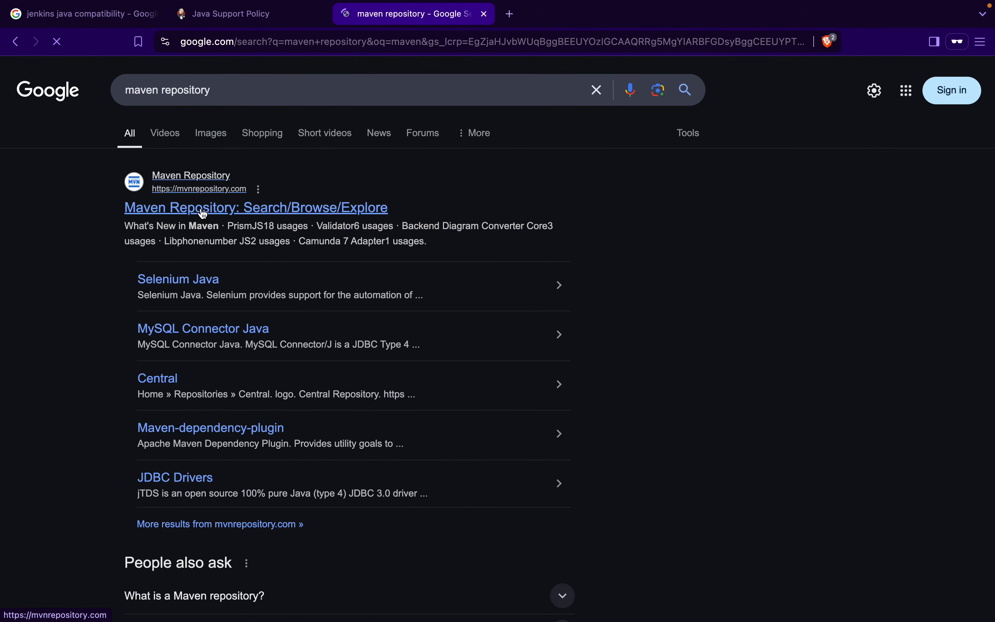
{"action": "left_click", "coordinate": [203, 214]}
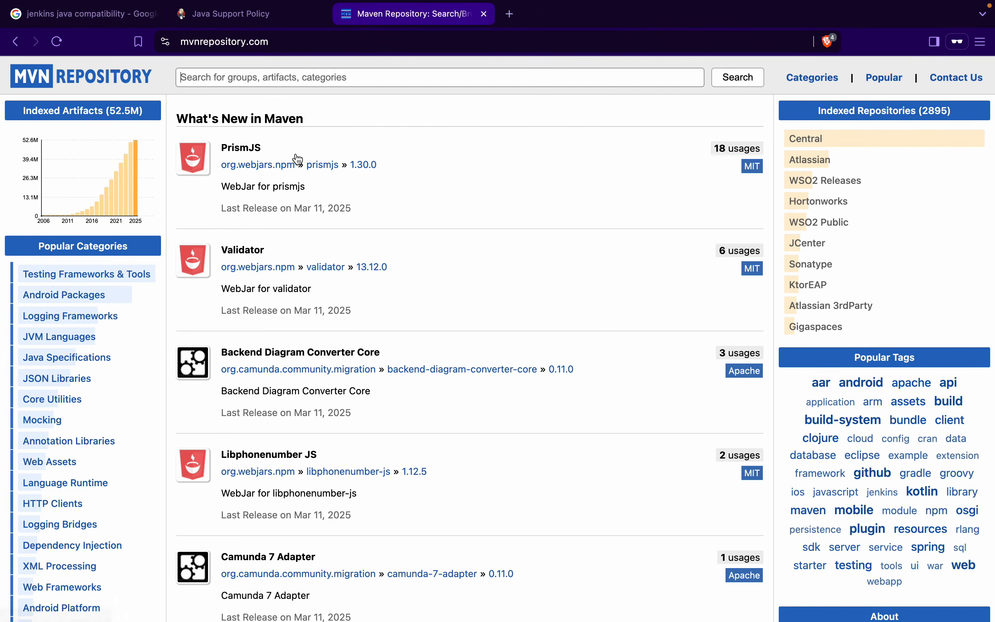
Step: Search the Maven repository for lombok and open the Project Lombok artifact page
{"action": "left_click", "coordinate": [204, 75]}
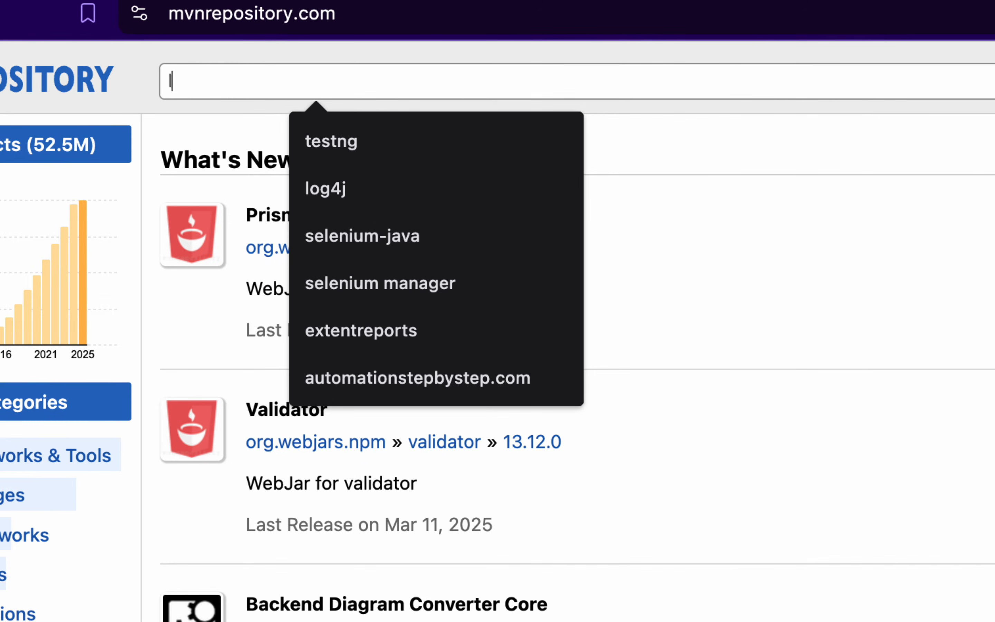
{"action": "type", "text": "lombok"}
{"action": "key", "text": "Return"}
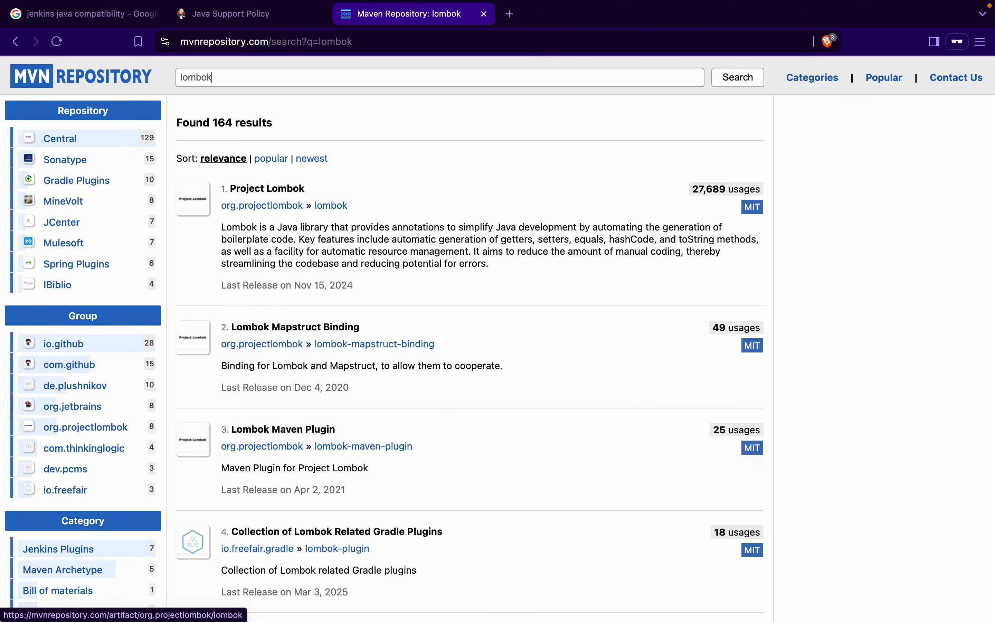
{"action": "left_click", "coordinate": [267, 189]}
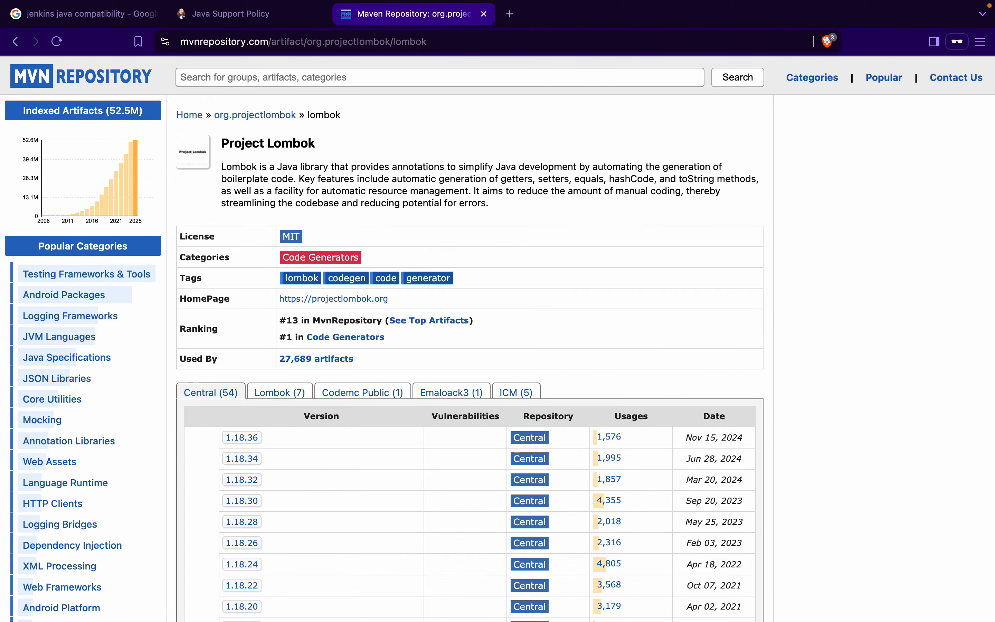
Step: Open Project Lombok version 1.18.36 and copy its Maven dependency snippet without the declaration link comment
{"action": "left_click", "coordinate": [242, 438]}
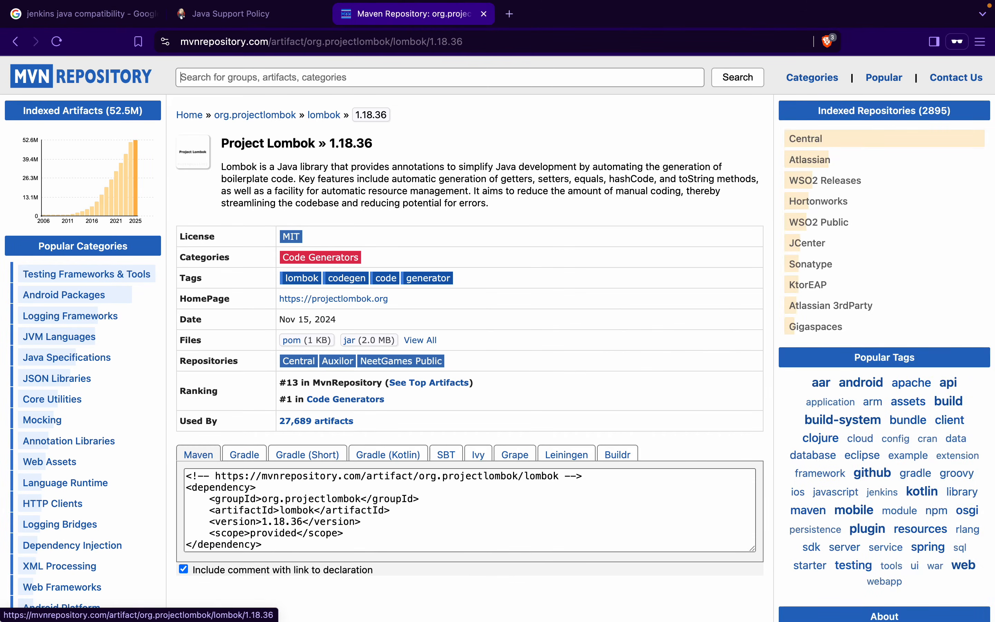
{"action": "left_click", "coordinate": [184, 569]}
{"action": "left_click", "coordinate": [312, 514]}
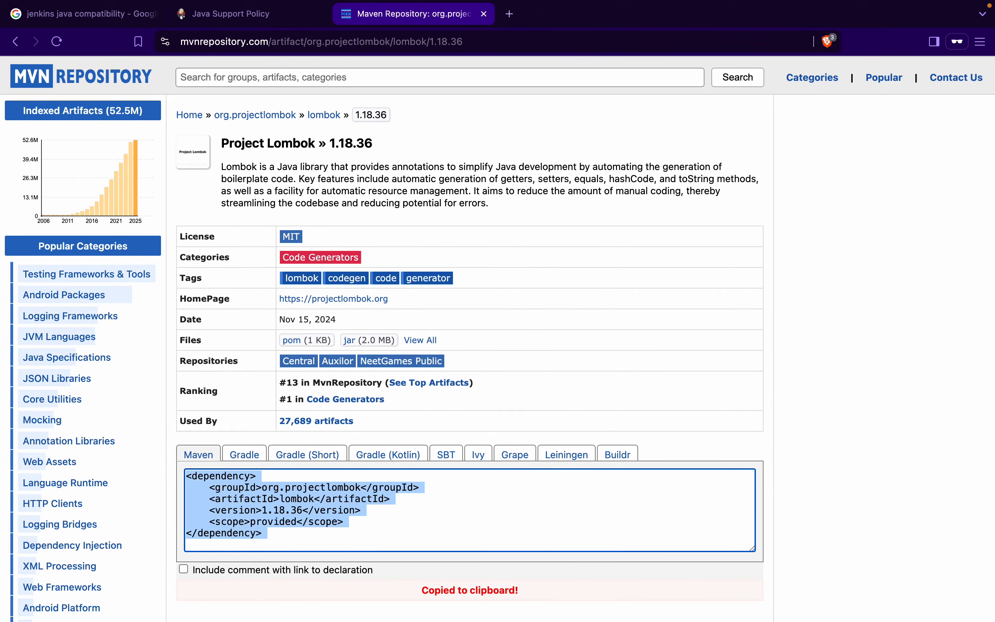
Step: Return to Eclipse and paste the copied lombok 1.18.36 dependency below the jakarta.mail dependency in pom.xml
{"action": "key", "text": "ctrl+Left"}
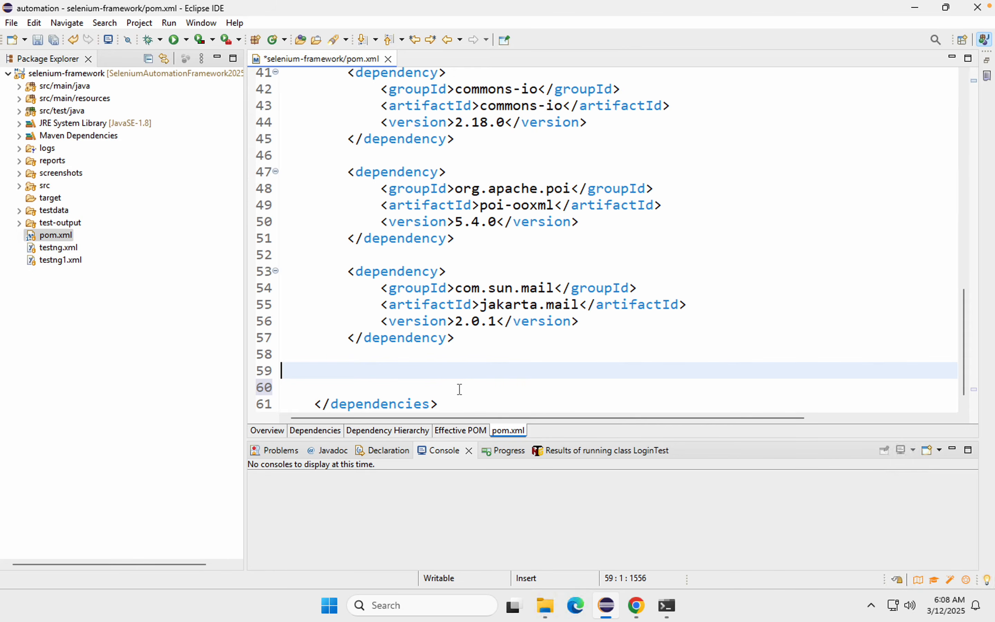
{"action": "key", "text": "ctrl+v"}
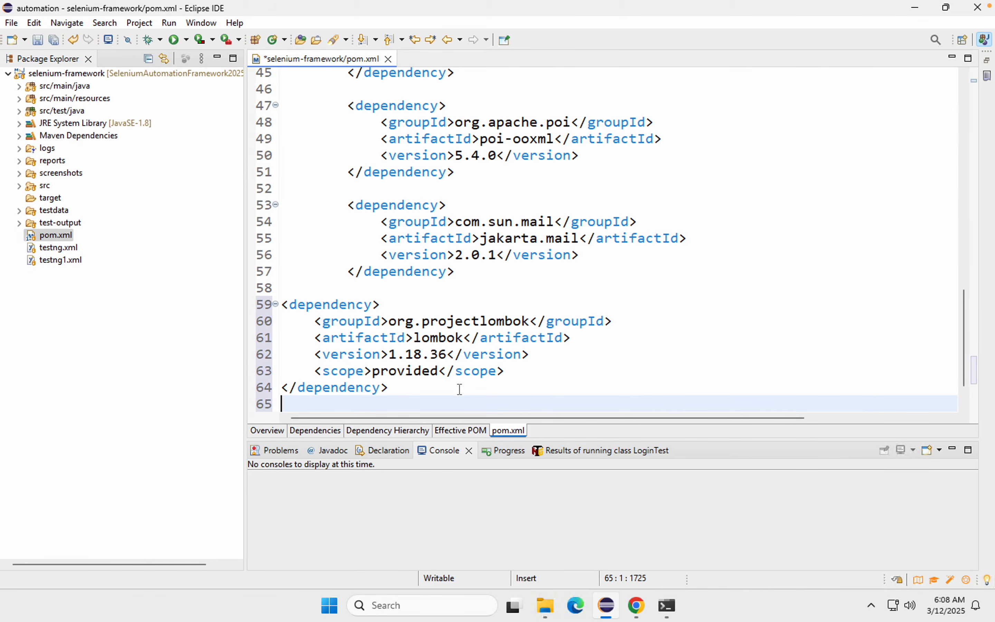
{"action": "scroll", "coordinate": [460, 389], "scroll_direction": "down", "scroll_amount": 1}
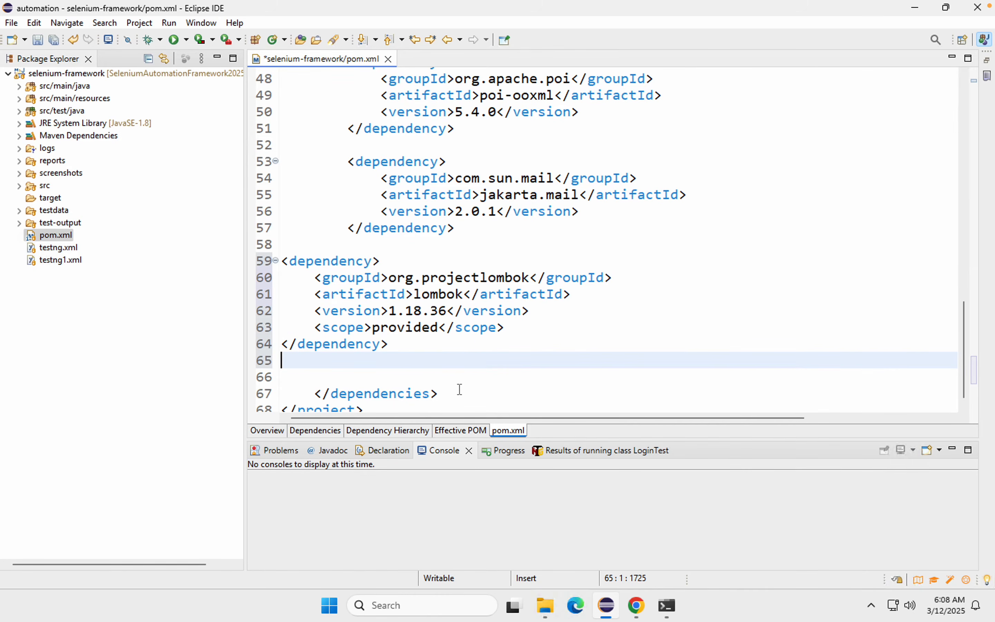
Step: Auto-format the whole pom.xml, save it, and check the progress of the project build
{"action": "key", "text": "ctrl+a"}
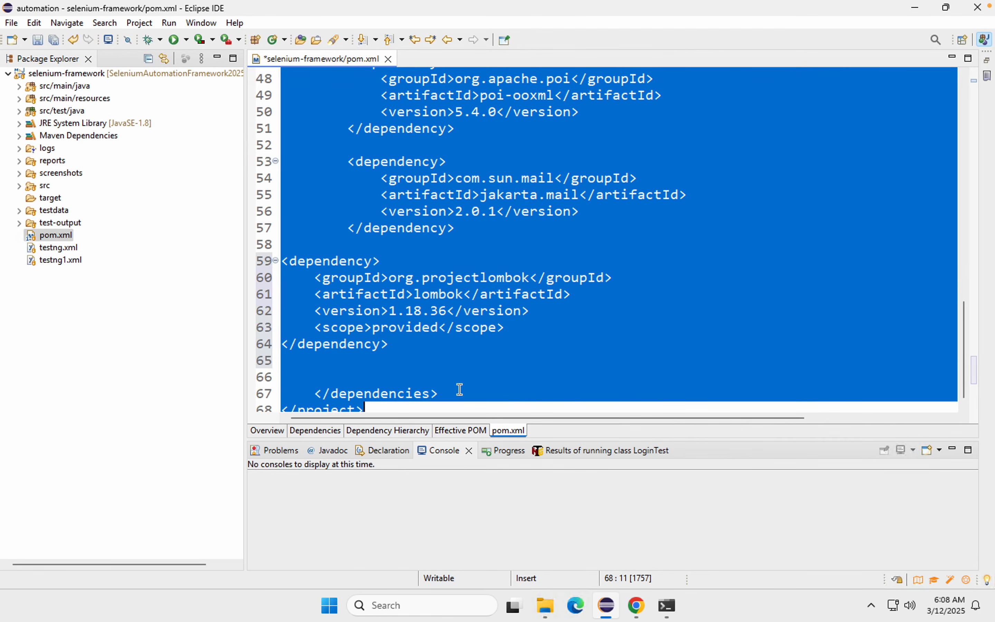
{"action": "key", "text": "ctrl+shift+f"}
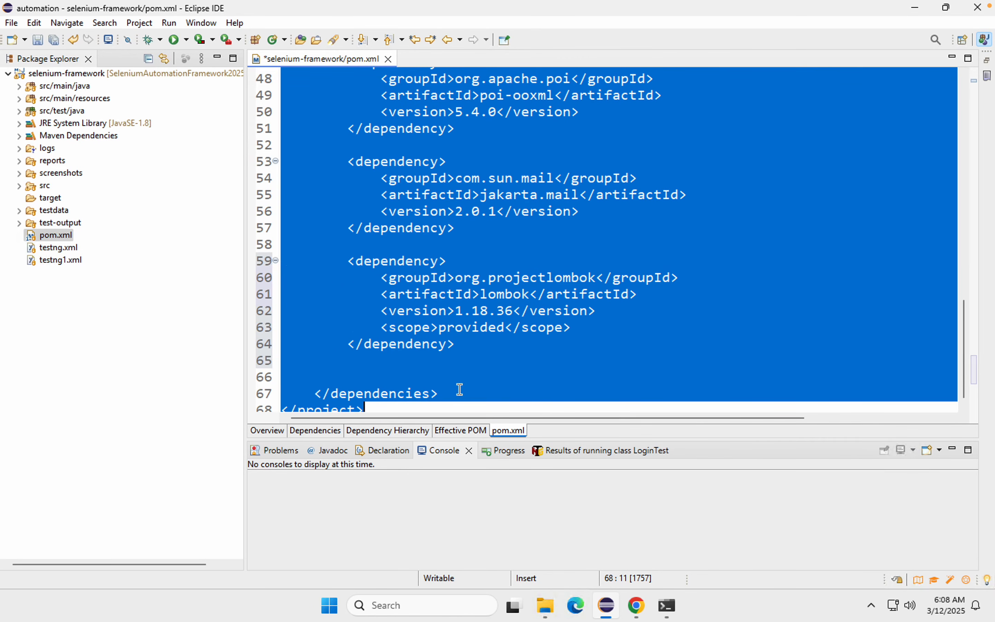
{"action": "left_click", "coordinate": [441, 367]}
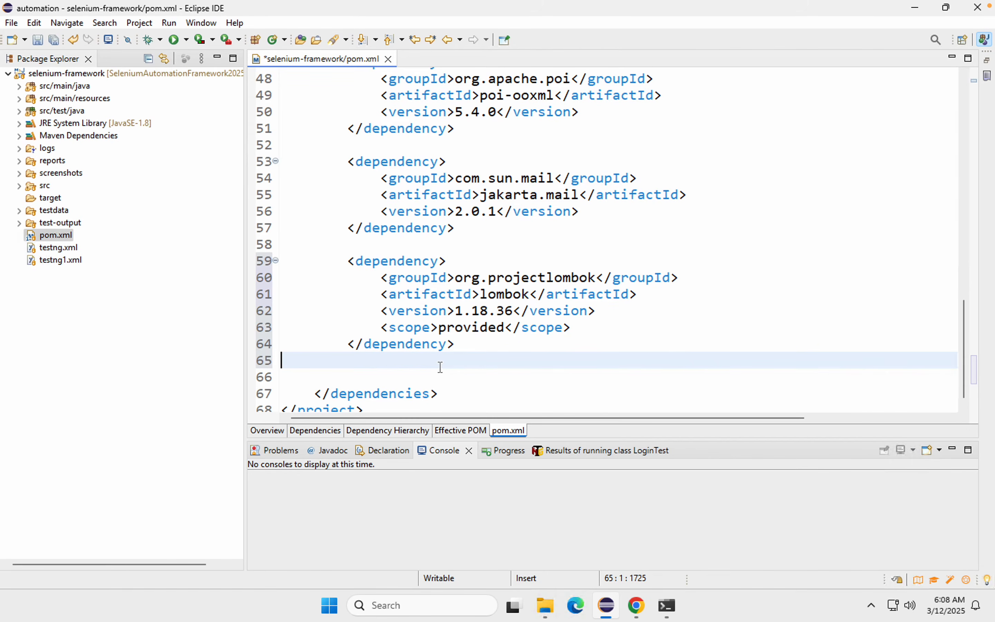
{"action": "key", "text": "ctrl+s"}
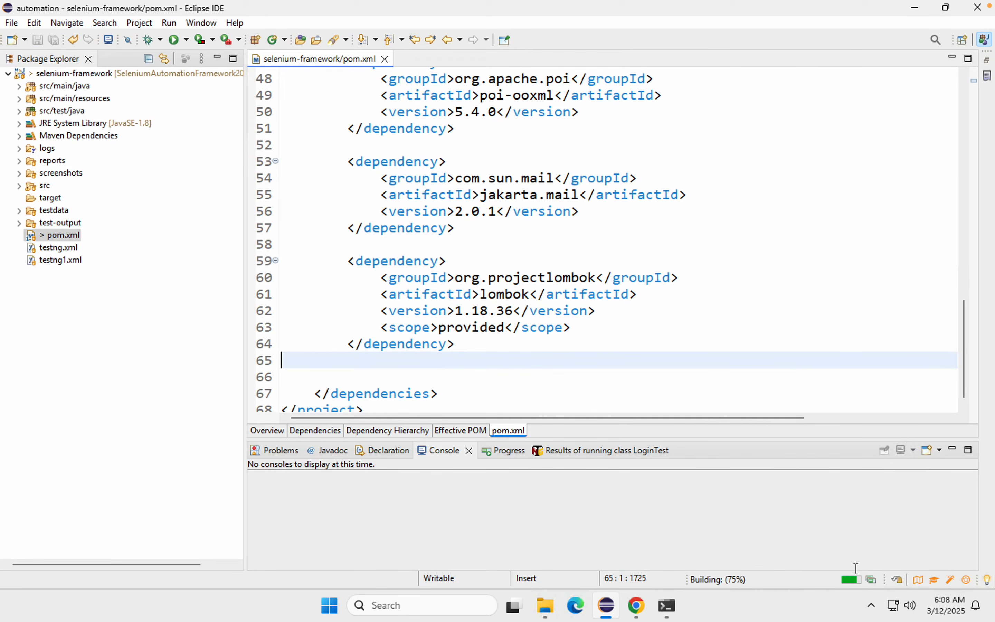
{"action": "left_click", "coordinate": [872, 580]}
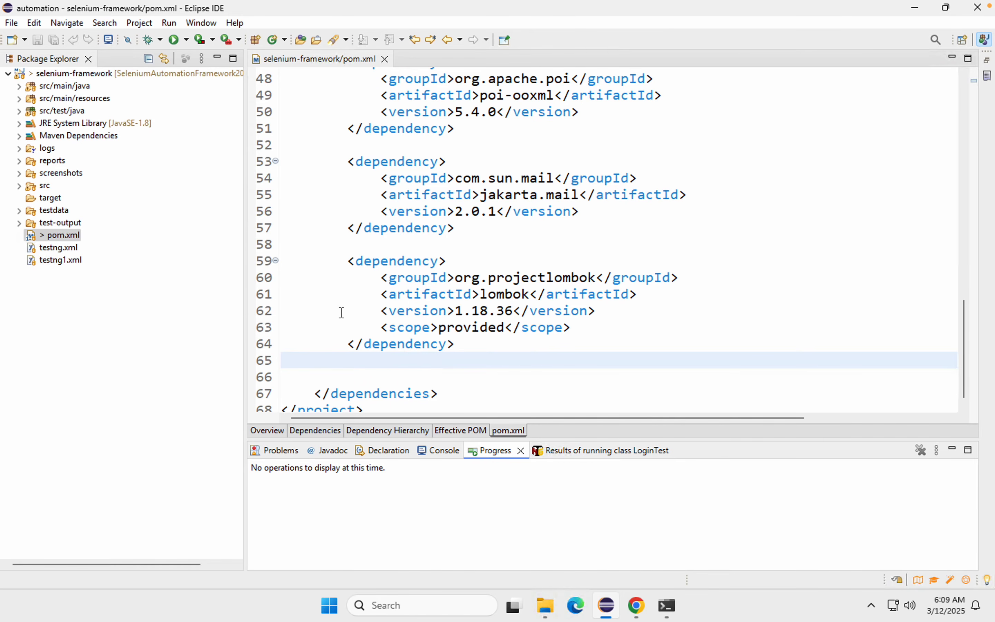
Step: Open the properties of the selenium-framework project and copy the full path of its location
{"action": "scroll", "coordinate": [329, 296], "scroll_direction": "up", "scroll_amount": 9}
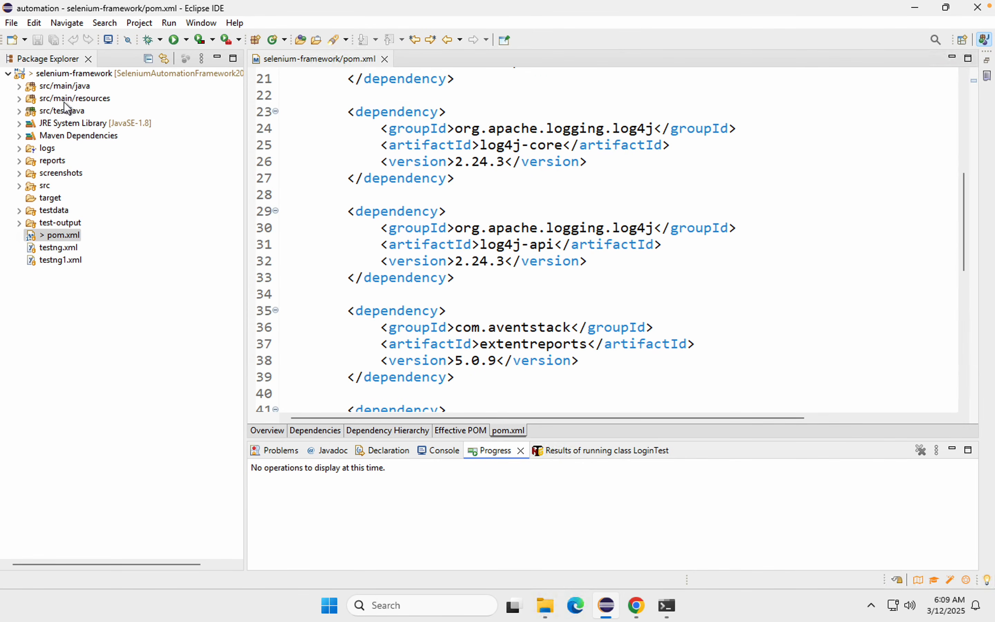
{"action": "right_click", "coordinate": [62, 75]}
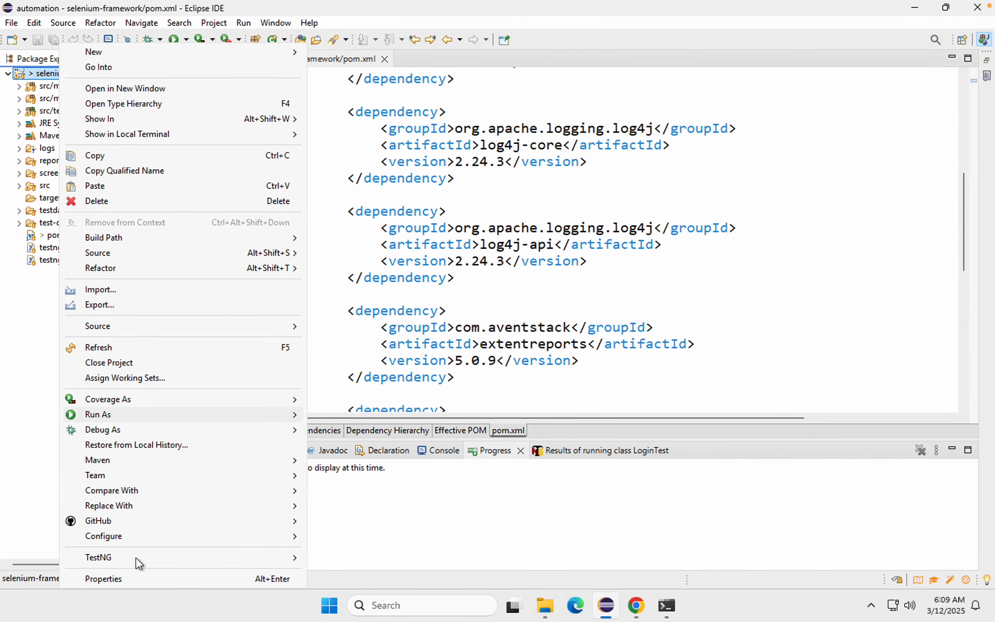
{"action": "left_click", "coordinate": [115, 581]}
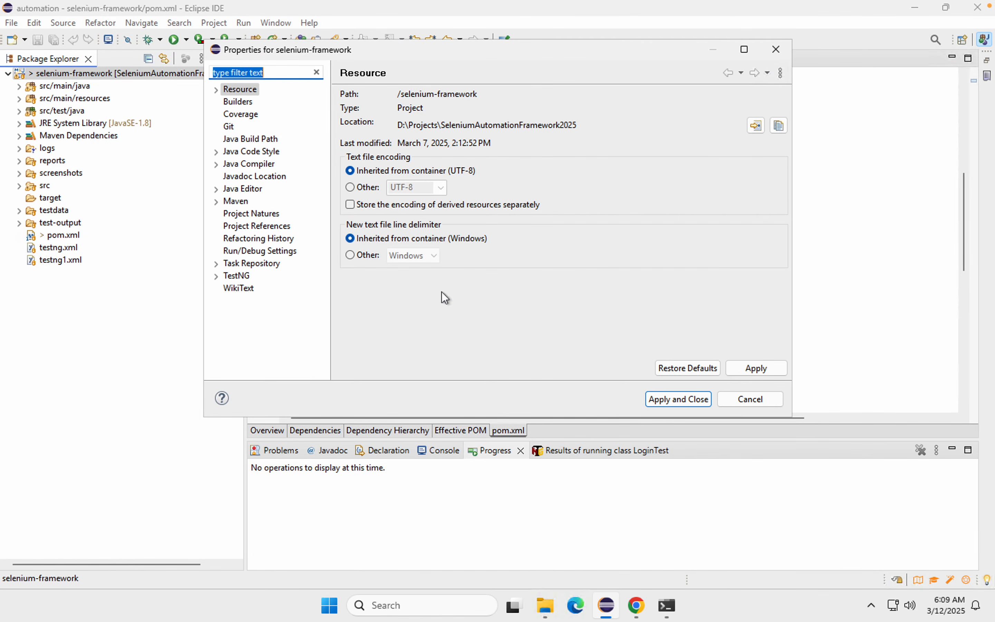
{"action": "left_click", "coordinate": [779, 127]}
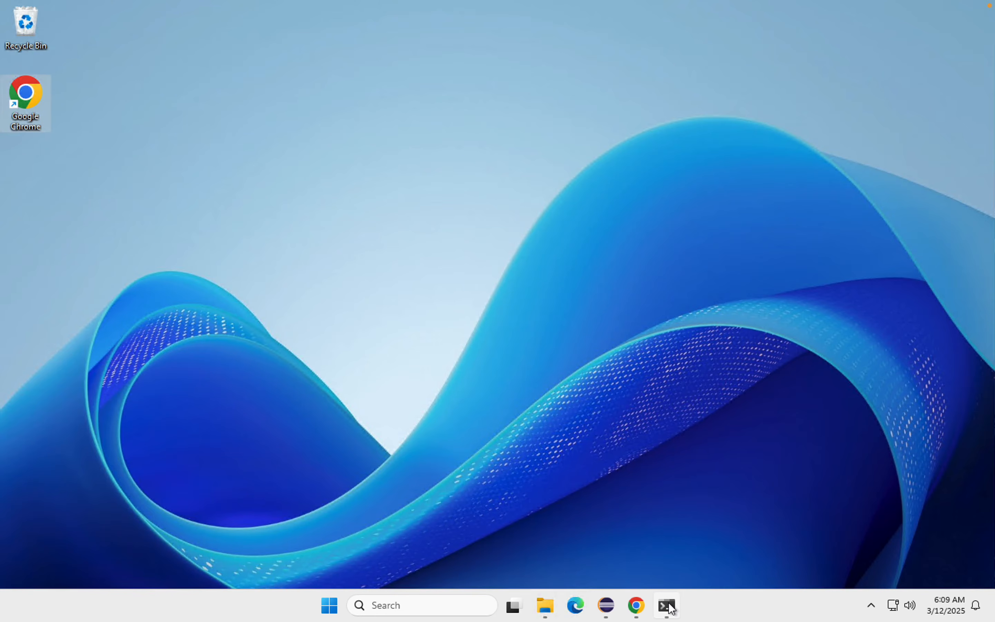
Step: Open a new Command Prompt window, minimise the Jenkins console, dismiss the project properties without changes and minimise Eclipse
{"action": "left_click", "coordinate": [667, 606]}
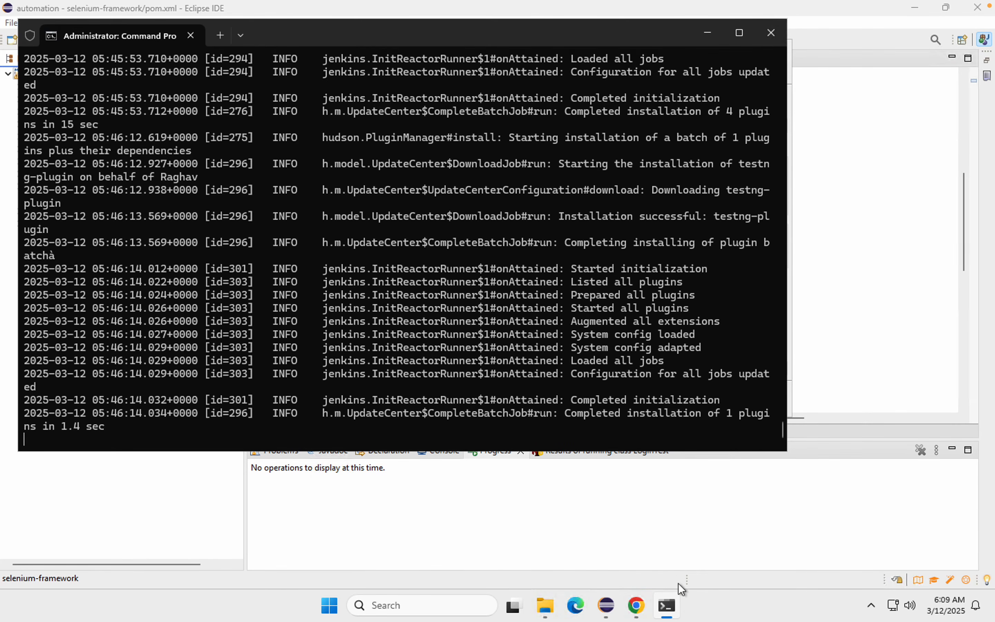
{"action": "mouse_move", "coordinate": [667, 612]}
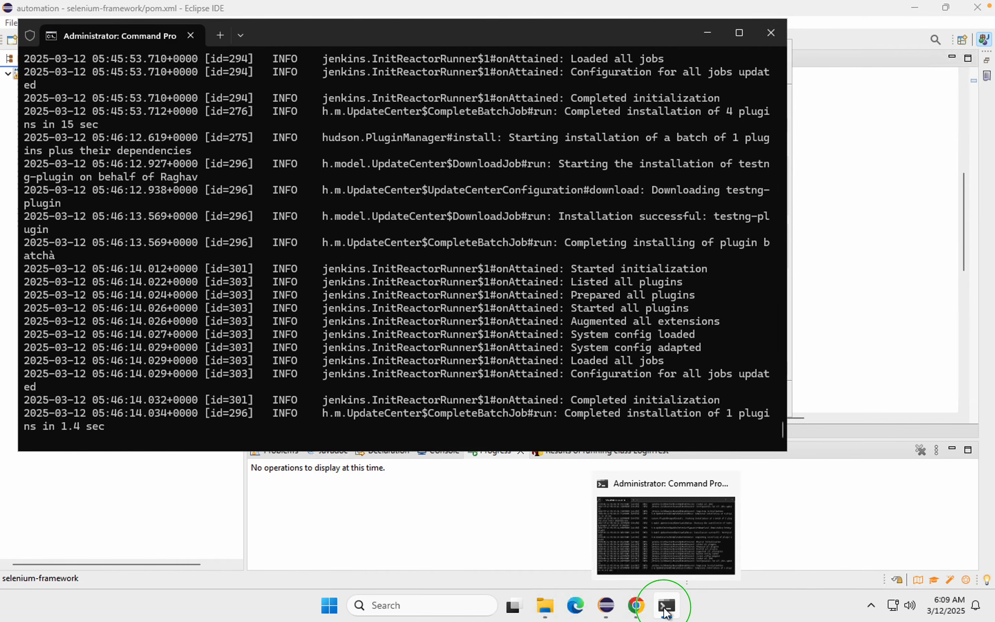
{"action": "right_click", "coordinate": [666, 612]}
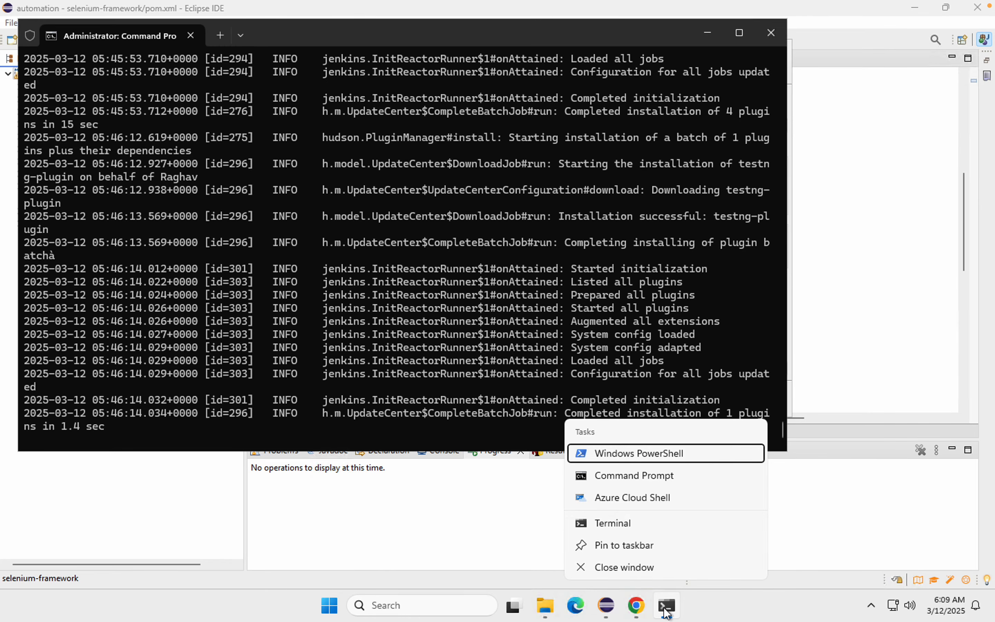
{"action": "left_click", "coordinate": [637, 476]}
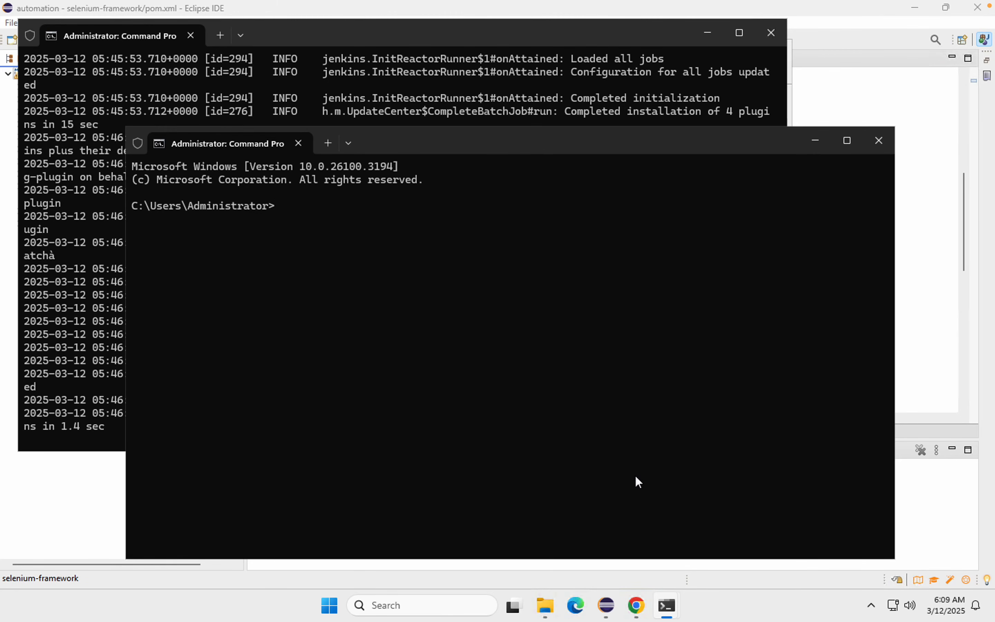
{"action": "left_click", "coordinate": [707, 33]}
{"action": "left_click", "coordinate": [913, 16]}
{"action": "left_click", "coordinate": [748, 401]}
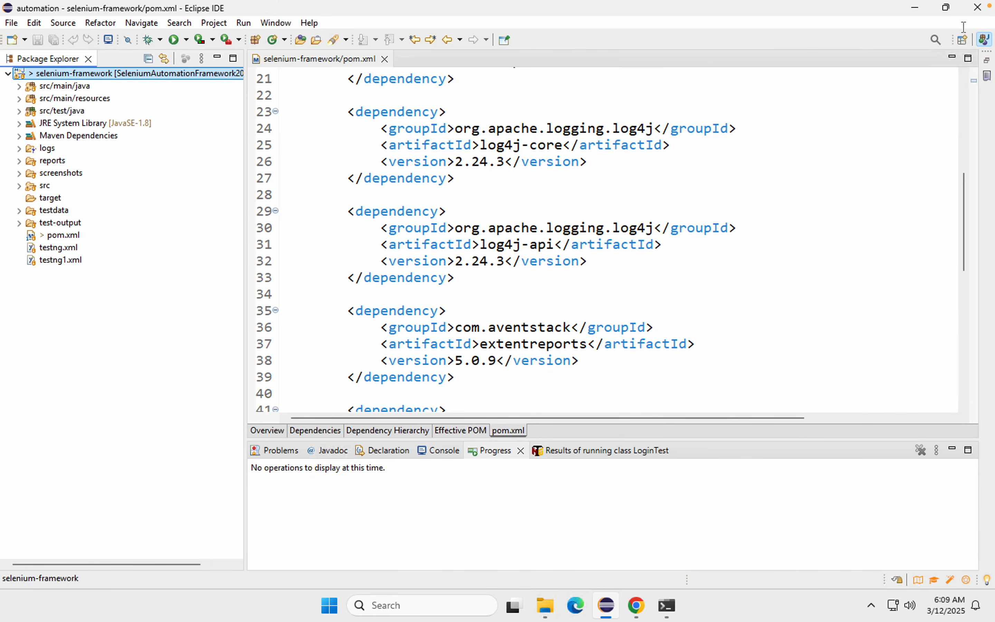
{"action": "left_click", "coordinate": [915, 8]}
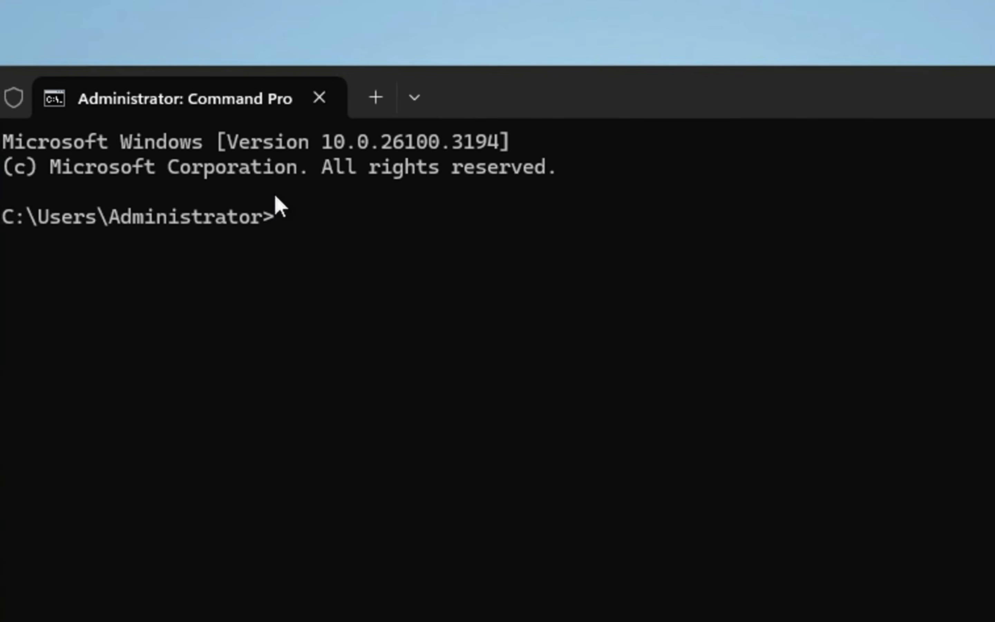
Step: Switch to drive D: and change the directory to the copied path D:\Projects\SeleniumAutomationFramework2025
{"action": "type", "text": "d:"}
{"action": "key", "text": "Return"}
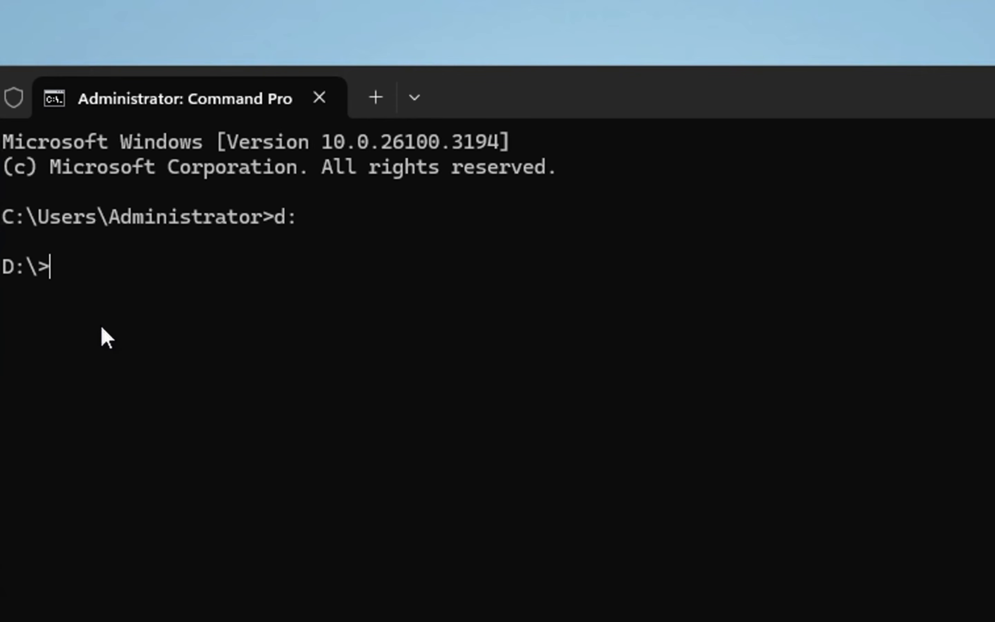
{"action": "type", "text": "cd"}
{"action": "key", "text": "ctrl+v"}
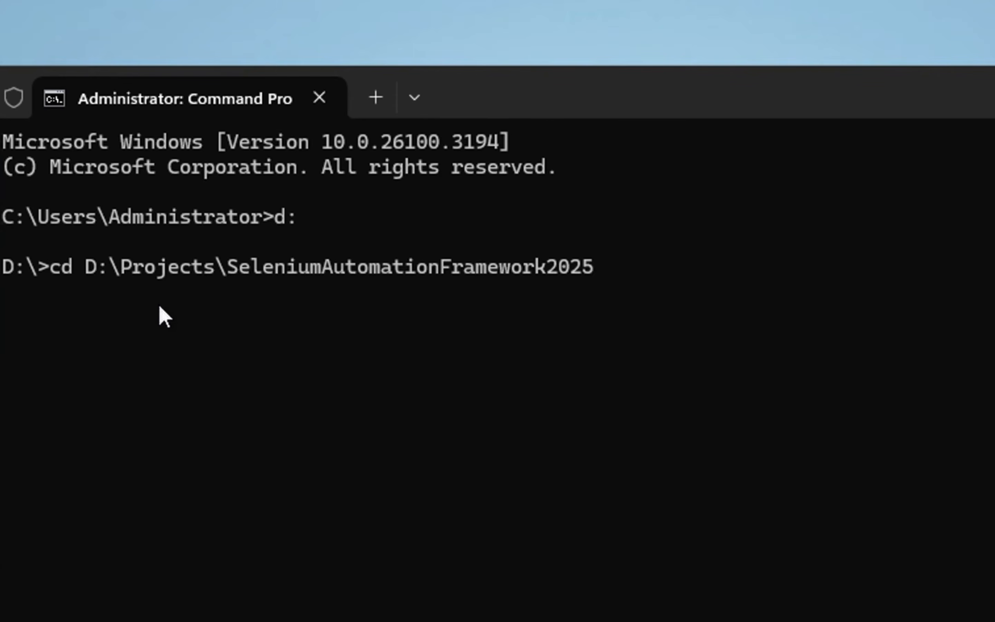
{"action": "key", "text": "Return"}
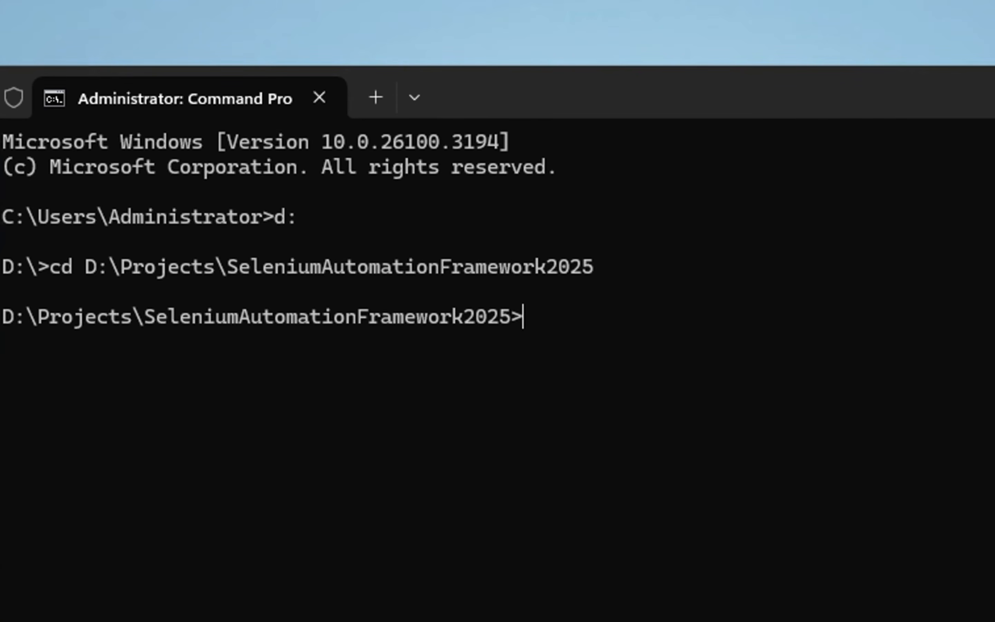
Step: Check the repository's state with git status and stage all changes with git add
{"action": "type", "text": "git a"}
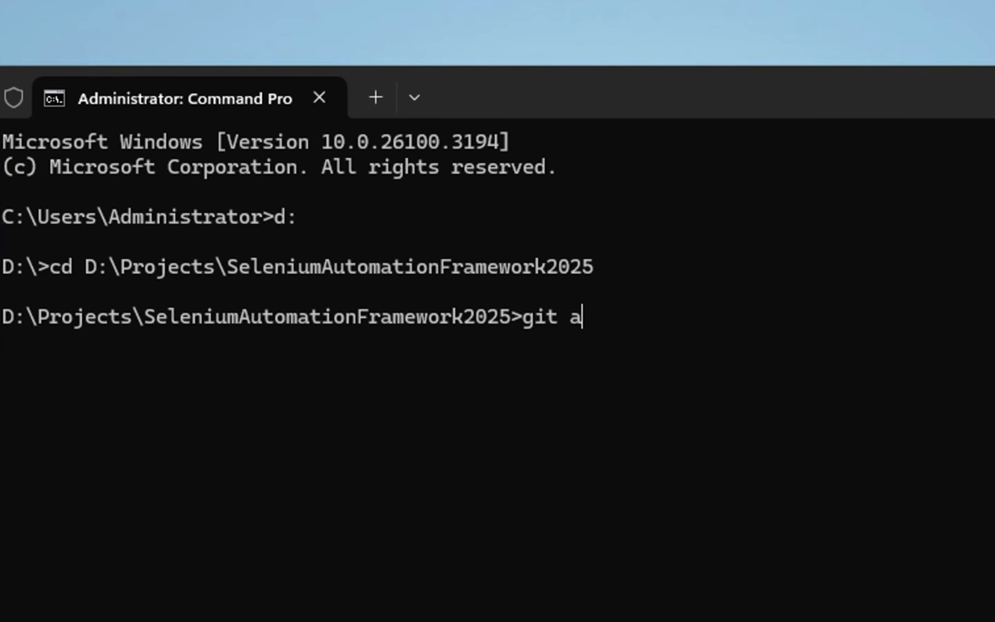
{"action": "key", "text": "BackSpace"}
{"action": "type", "text": "status"}
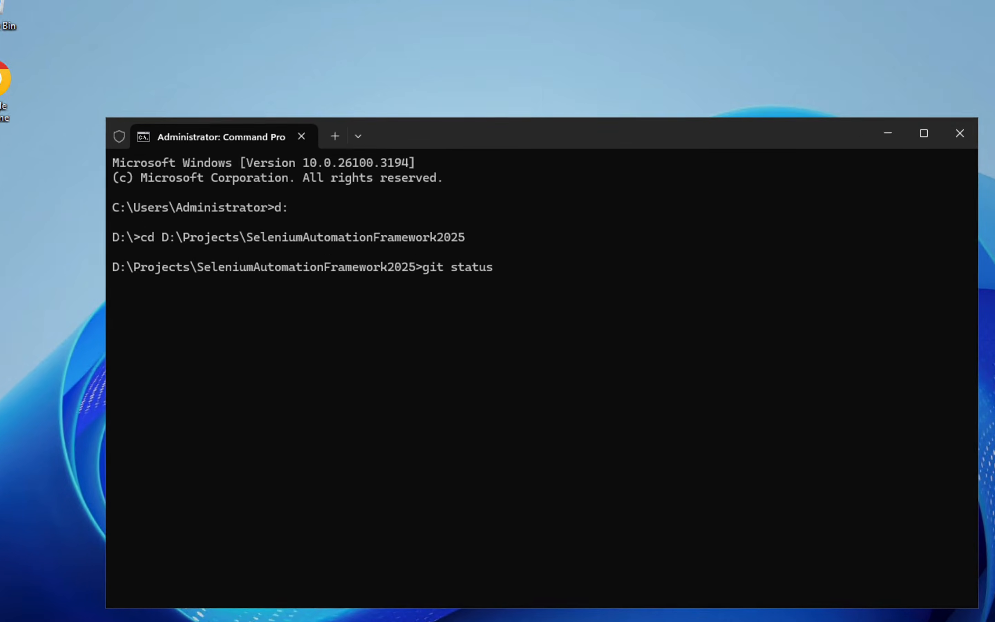
{"action": "key", "text": "Return"}
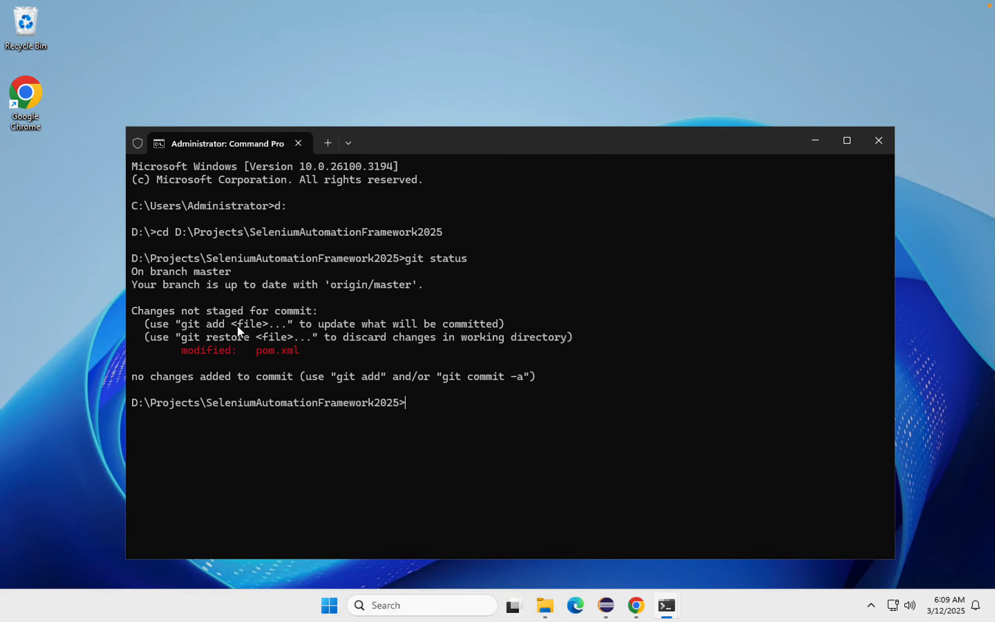
{"action": "left_click_drag", "start_coordinate": [413, 140], "coordinate": [405, 96]}
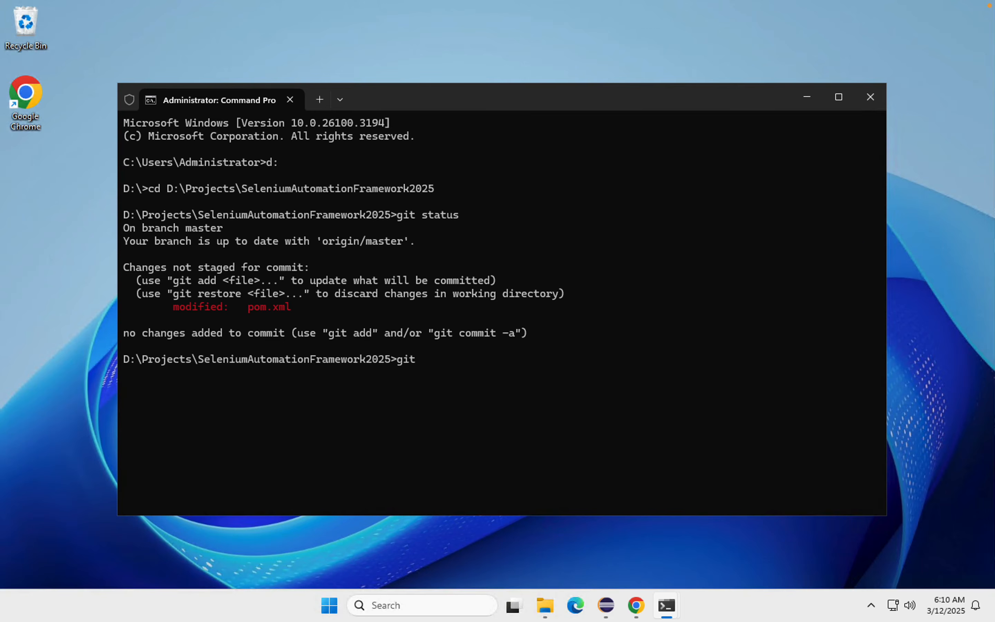
{"action": "type", "text": "add ."}
{"action": "key", "text": "Return"}
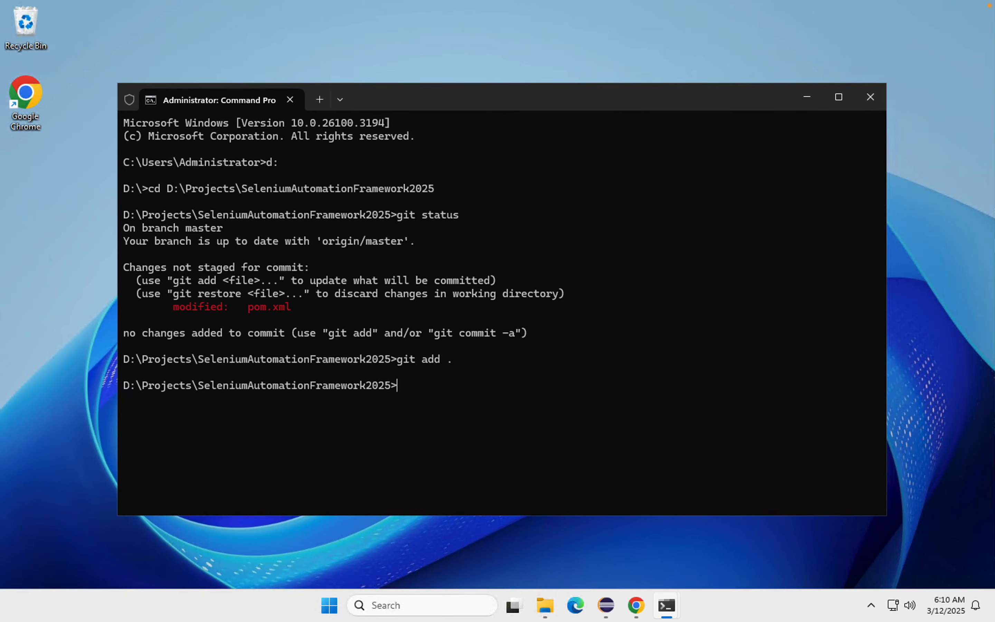
Step: Try to commit the staged changes with the message "lombok dependency added" and push them with git push -u origin
{"action": "type", "text": "git commut -m \""}
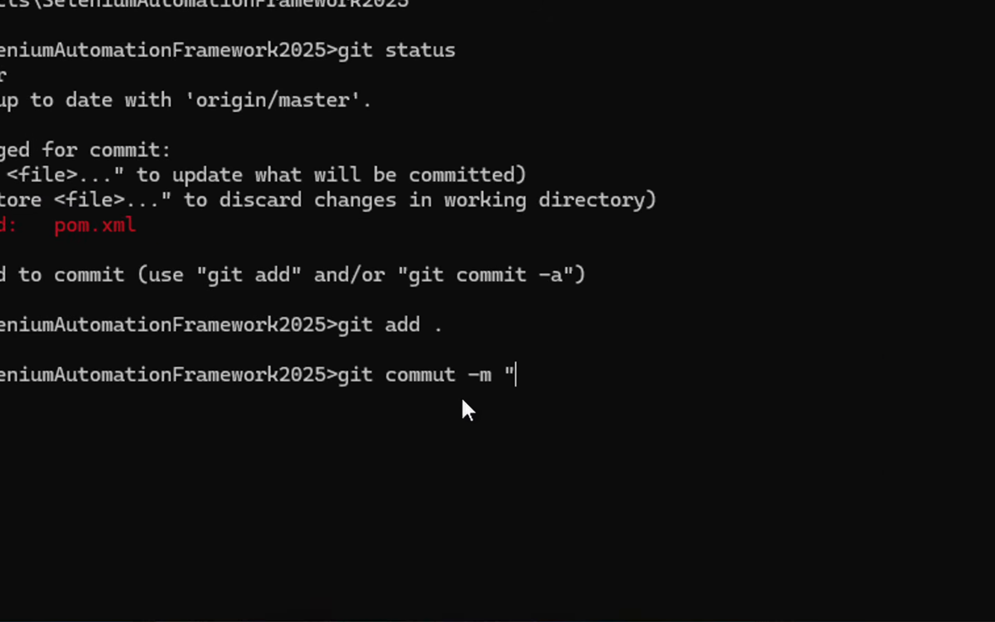
{"action": "type", "text": "lombo"}
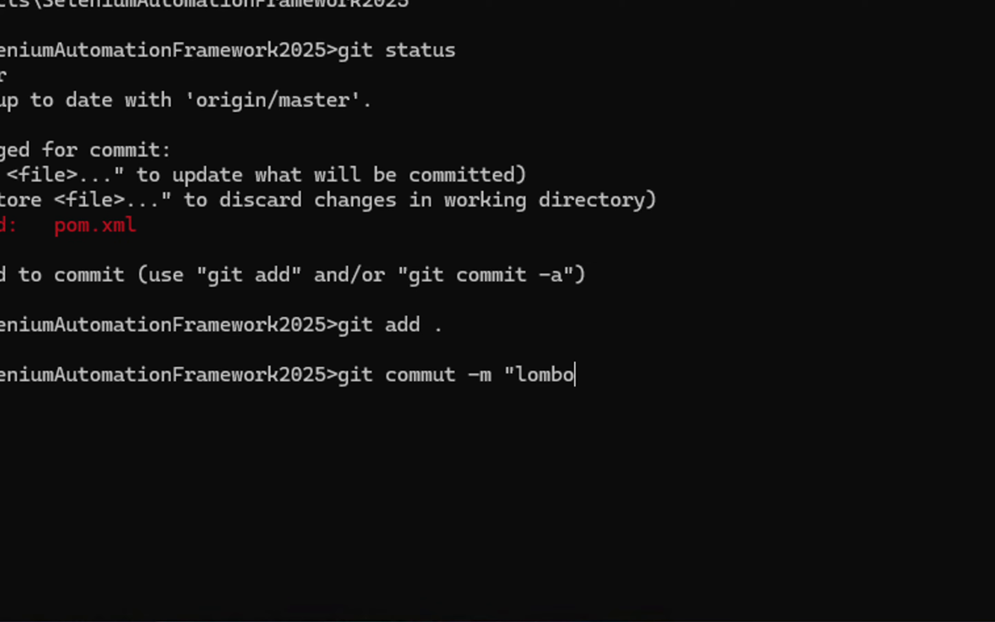
{"action": "type", "text": "k dependency add"}
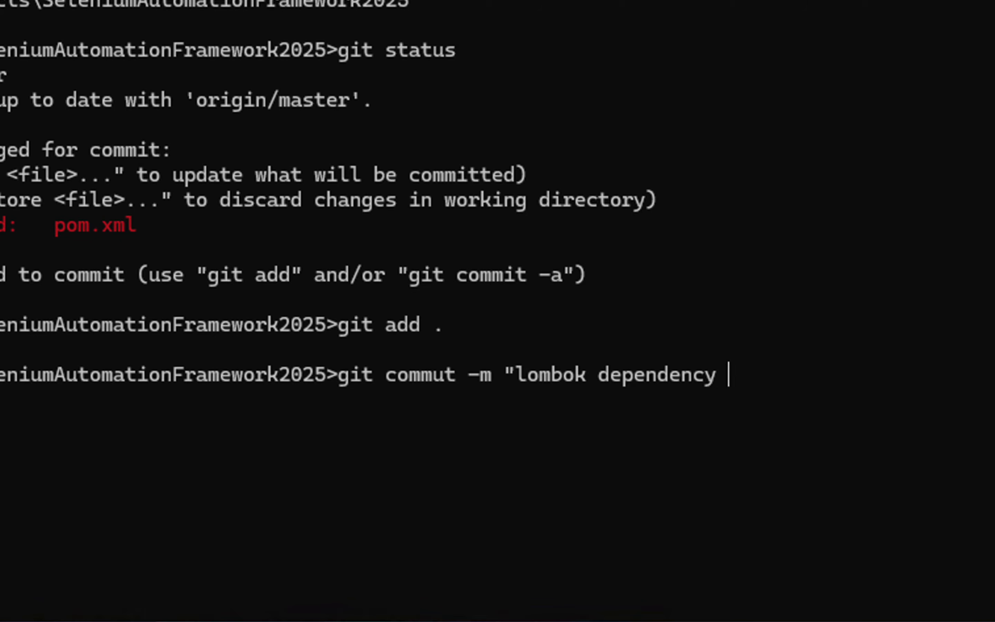
{"action": "type", "text": "ed\""}
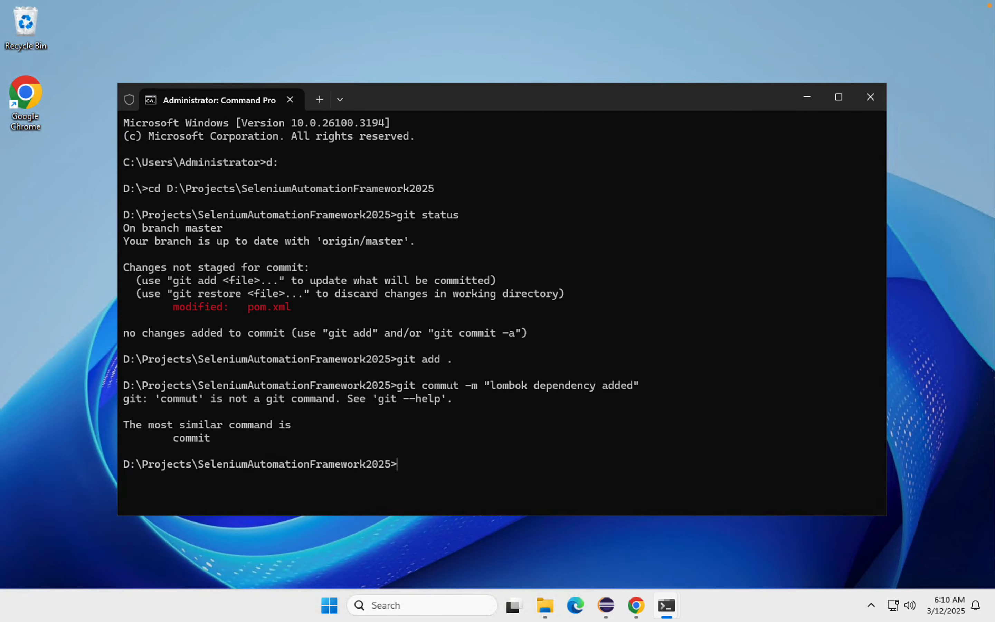
{"action": "type", "text": "git push -u origin"}
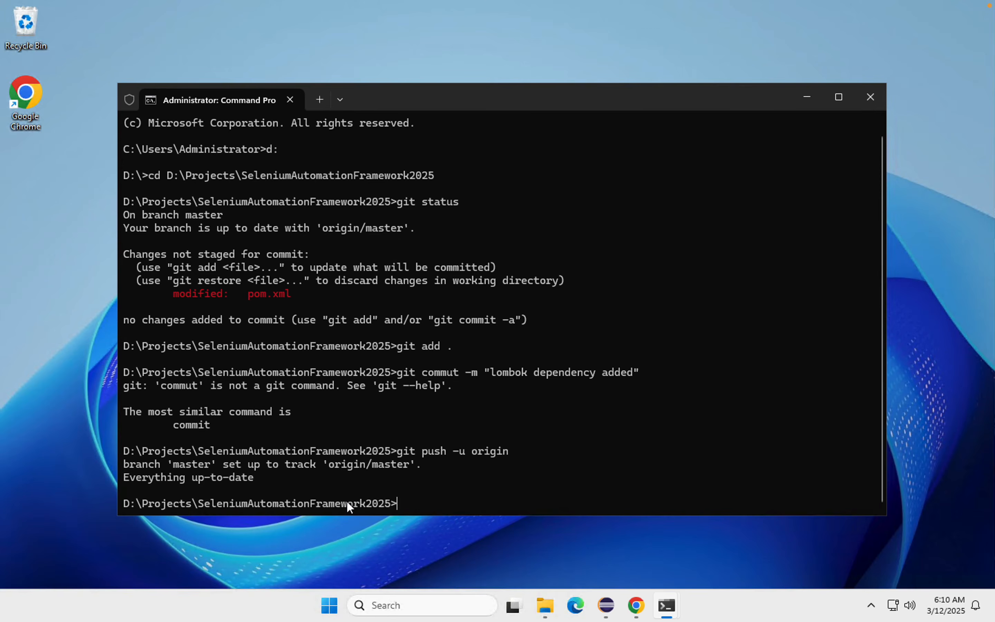
Step: Recall the misspelled commit command, correct it to git commit -m "lombok dependency added", and run it
{"action": "key", "text": "Up"}
{"action": "key", "text": "Up"}
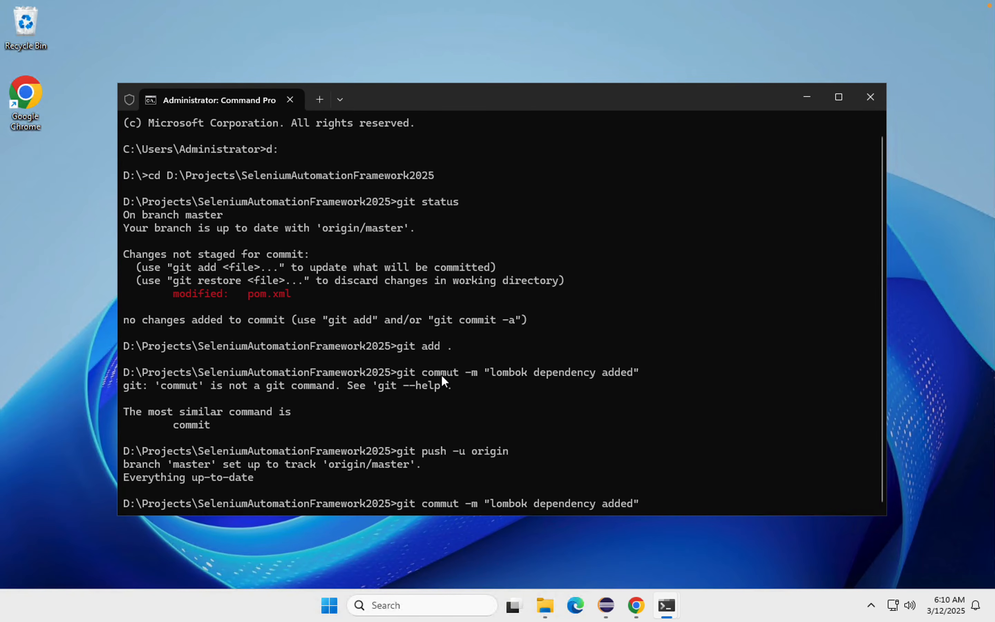
{"action": "key", "text": "BackSpace"}
{"action": "type", "text": "t"}
{"action": "key", "text": "BackSpace"}
{"action": "type", "text": "i"}
{"action": "key", "text": "Return"}
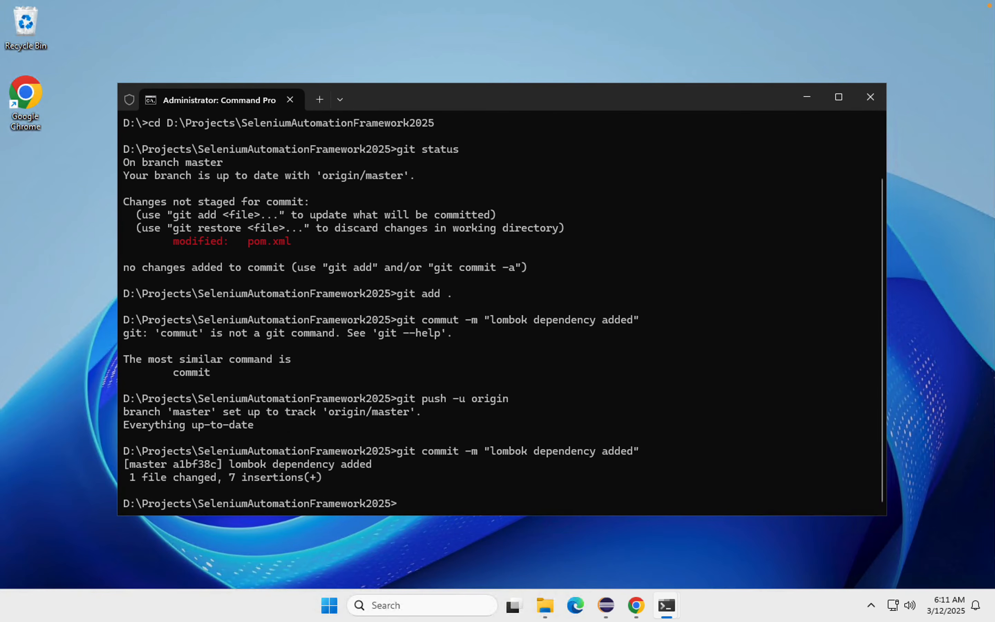
Step: Push the new commit to the remote by rerunning git push -u origin
{"action": "key", "text": "Up"}
{"action": "key", "text": "Up"}
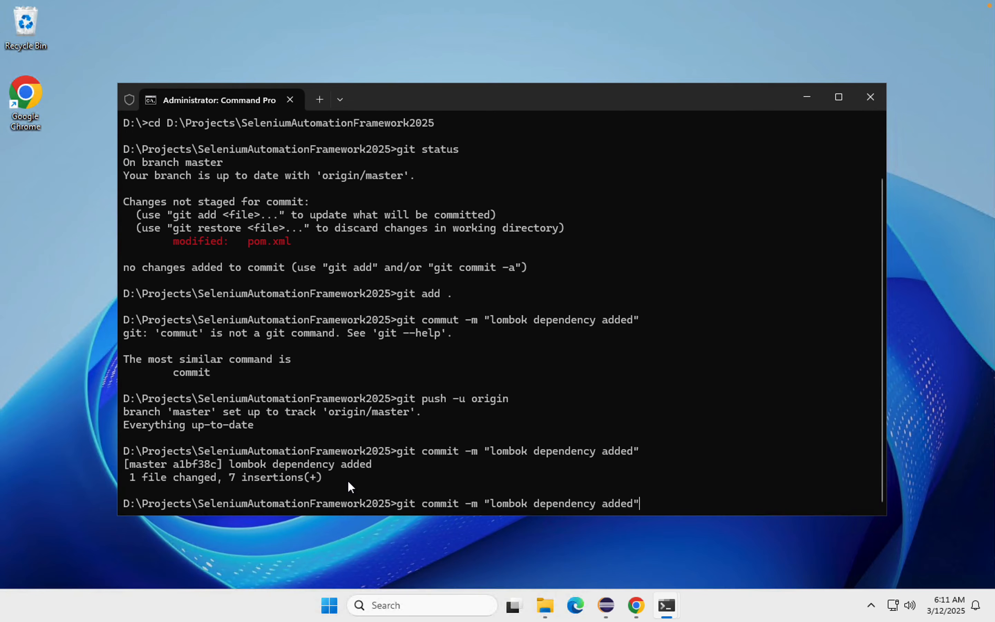
{"action": "key", "text": "Return"}
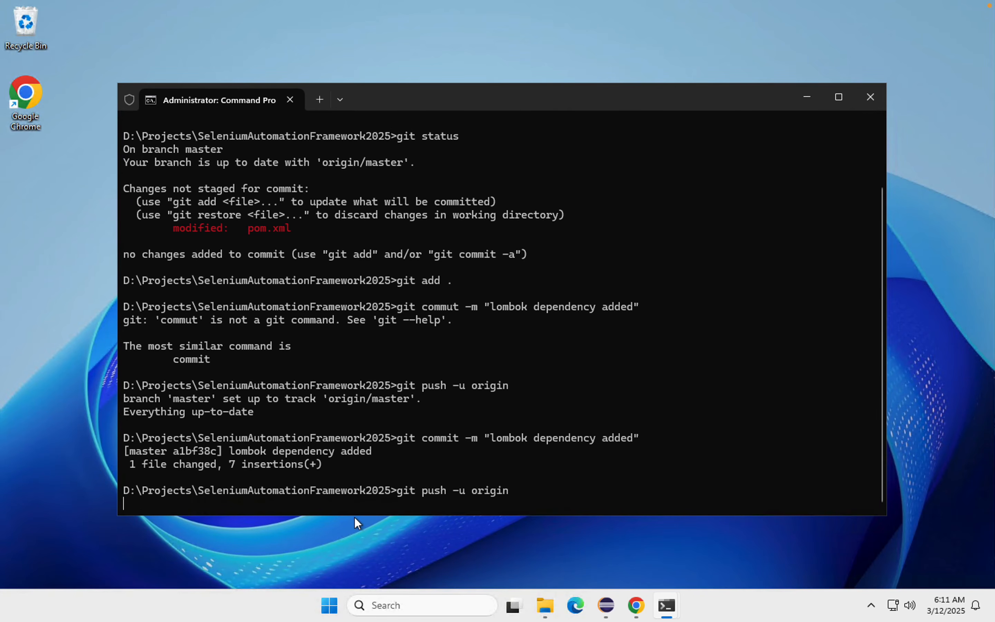
Step: Switch to Jenkins in Chrome, reload the Run Selenium Tests job page, and check the progress of build #2
{"action": "key", "text": "ctrl+Right"}
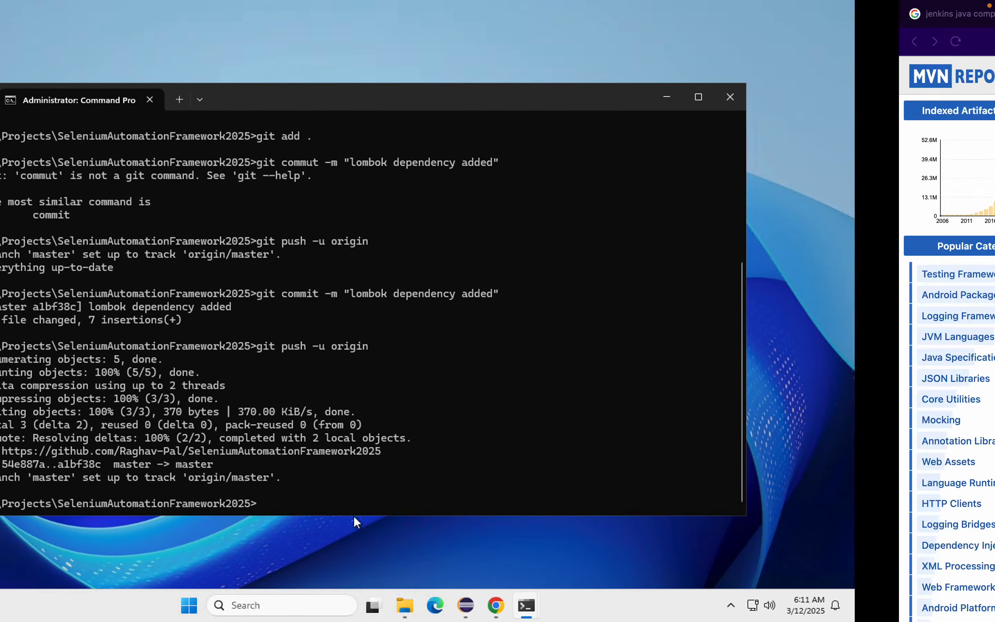
{"action": "key", "text": "ctrl+Right"}
{"action": "left_click", "coordinate": [57, 42]}
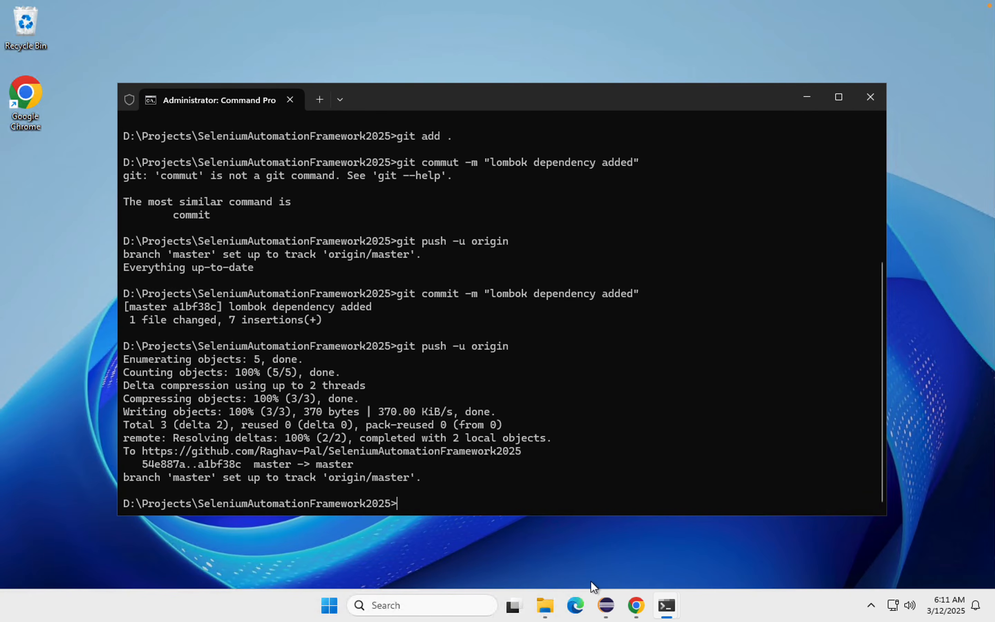
{"action": "left_click", "coordinate": [636, 605]}
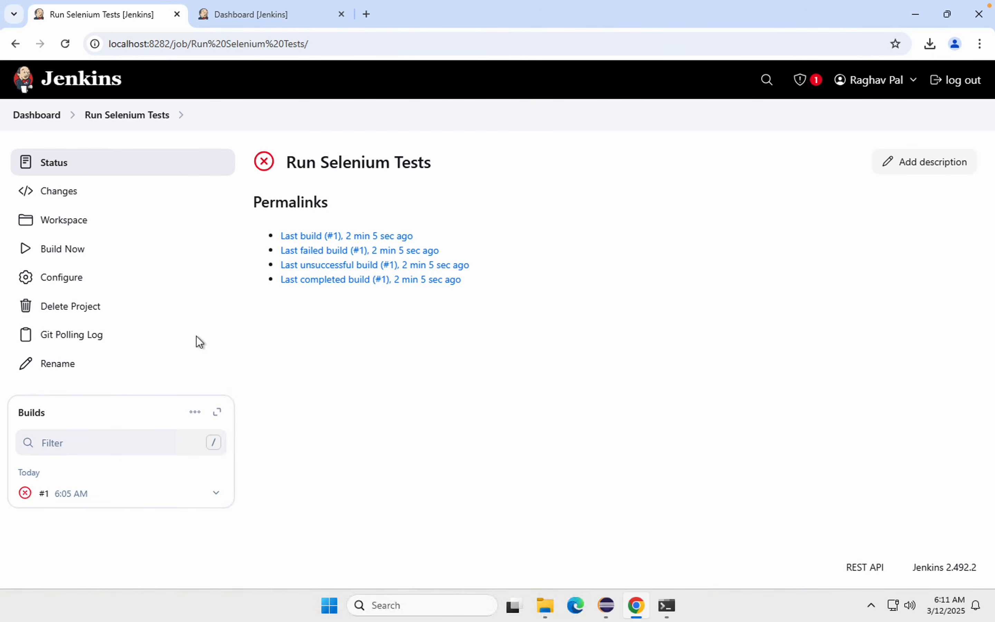
{"action": "left_click", "coordinate": [107, 123]}
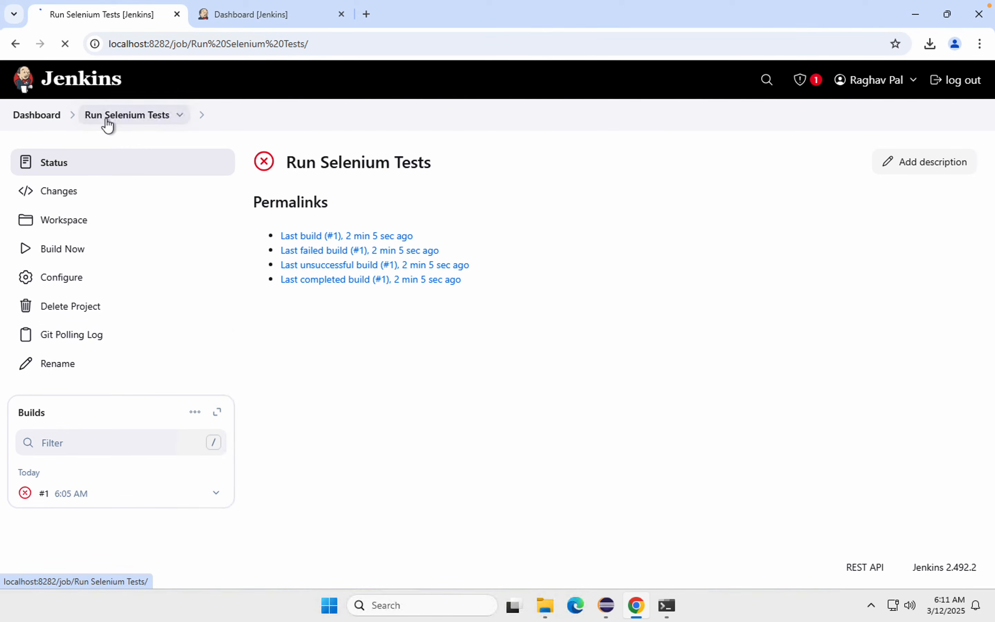
{"action": "left_click", "coordinate": [108, 123]}
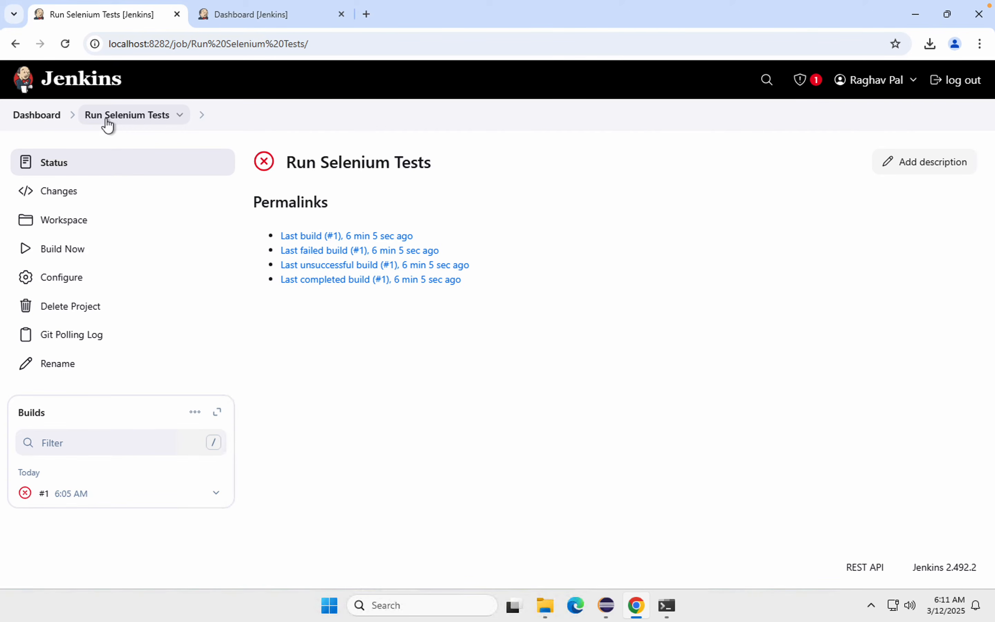
{"action": "left_click", "coordinate": [107, 123]}
{"action": "mouse_move", "coordinate": [175, 5]}
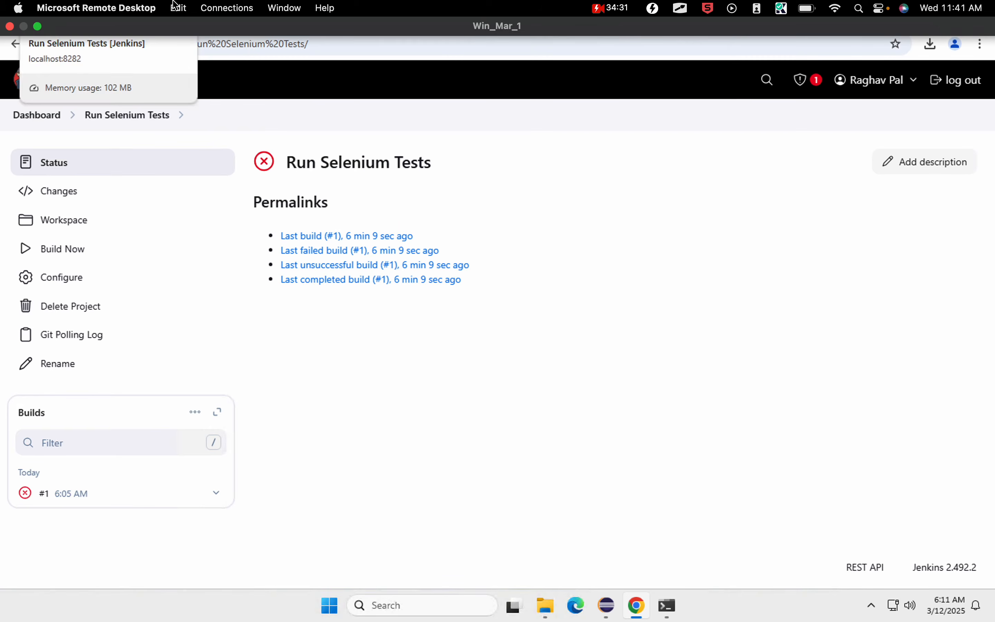
{"action": "left_click", "coordinate": [119, 115]}
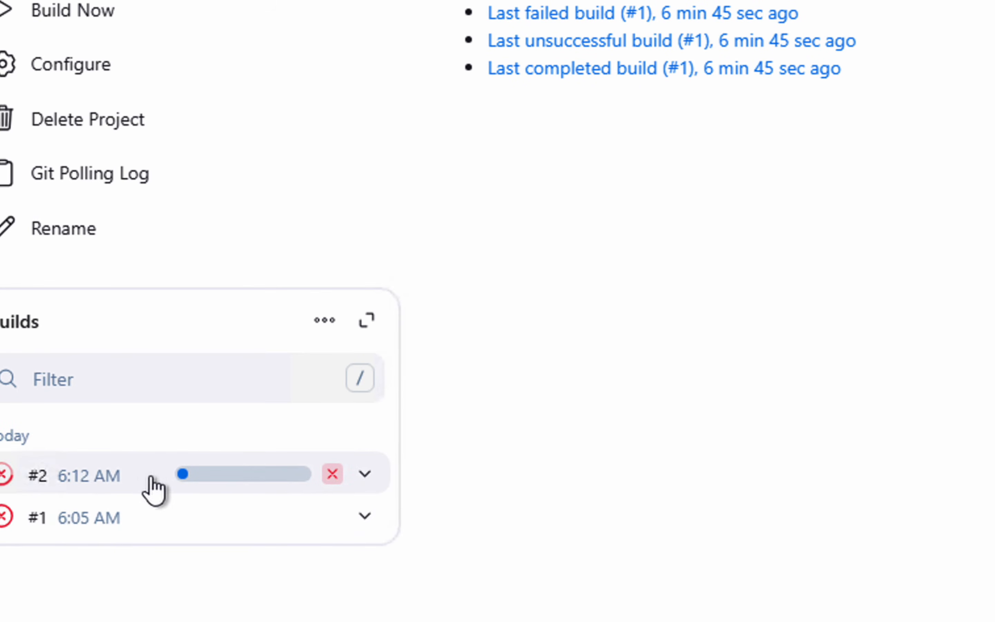
{"action": "mouse_move", "coordinate": [260, 482]}
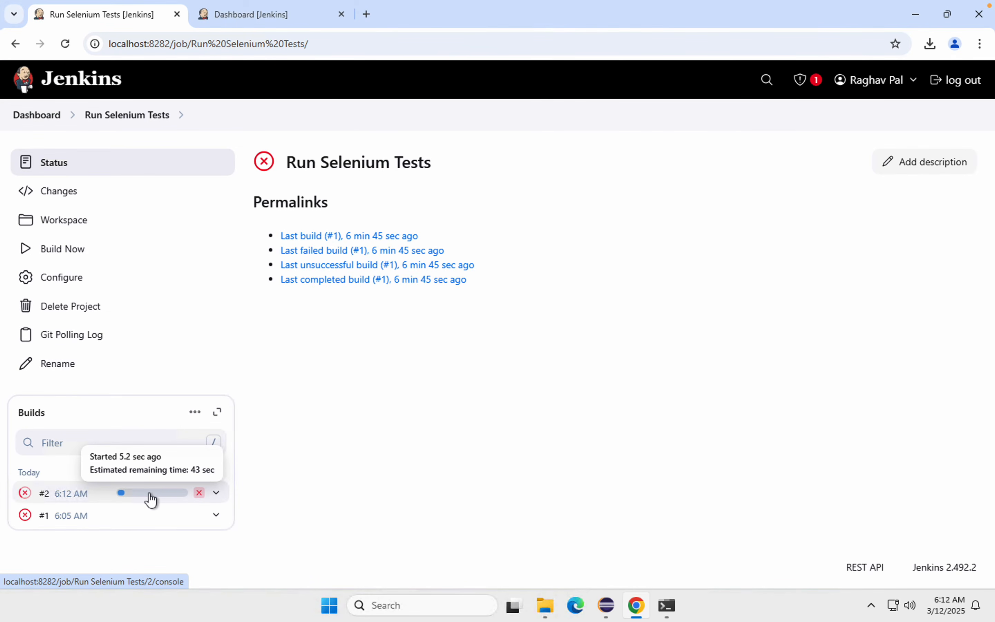
Step: Open the console output of running build #2 and check which commit message it is building
{"action": "left_click", "coordinate": [150, 498]}
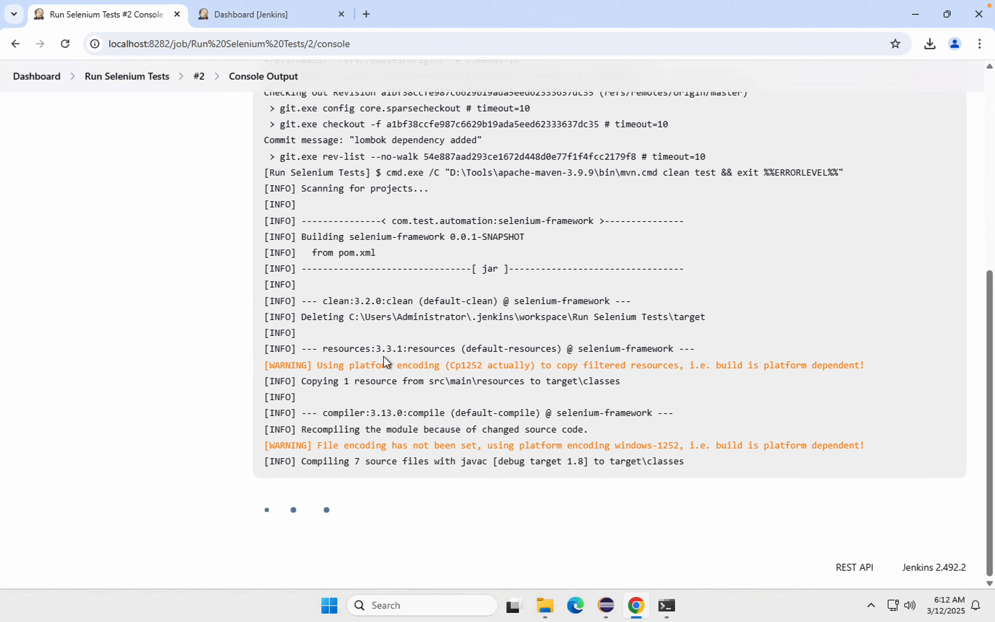
{"action": "scroll", "coordinate": [484, 152], "scroll_direction": "up", "scroll_amount": 1}
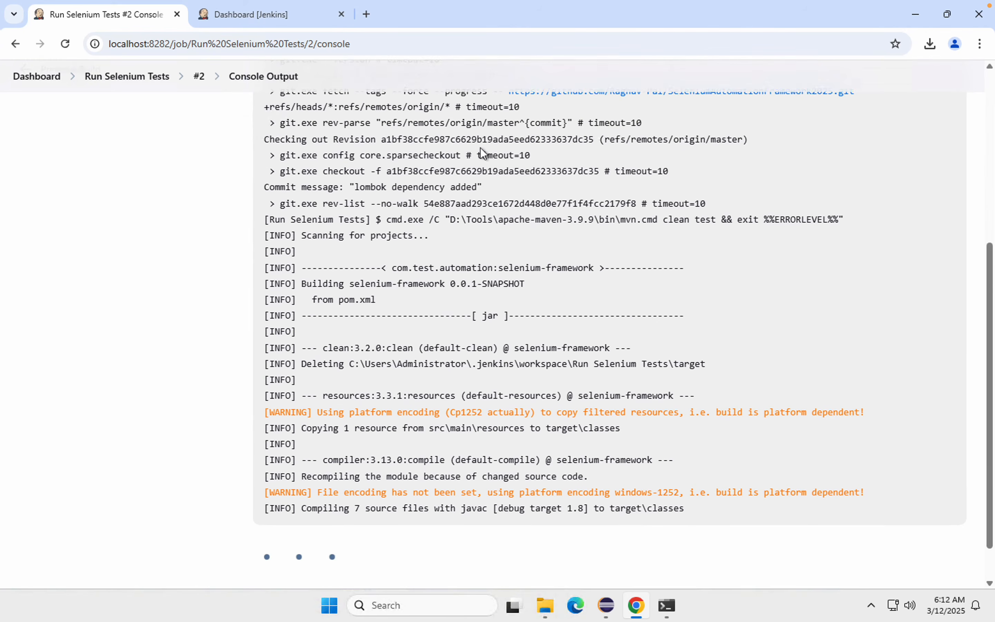
{"action": "scroll", "coordinate": [484, 152], "scroll_direction": "up", "scroll_amount": 1}
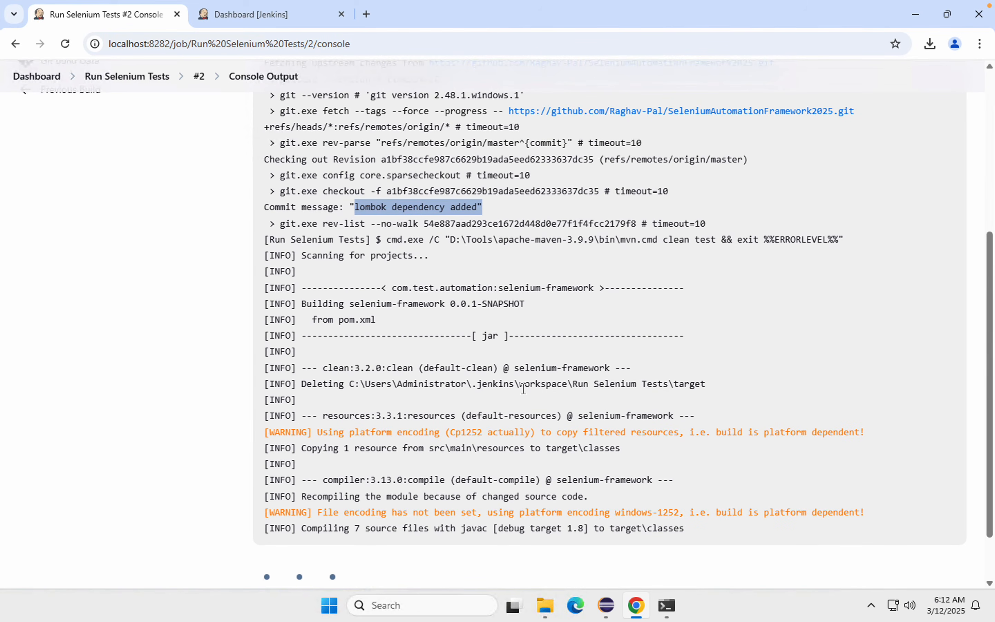
{"action": "scroll", "coordinate": [523, 388], "scroll_direction": "down", "scroll_amount": 2}
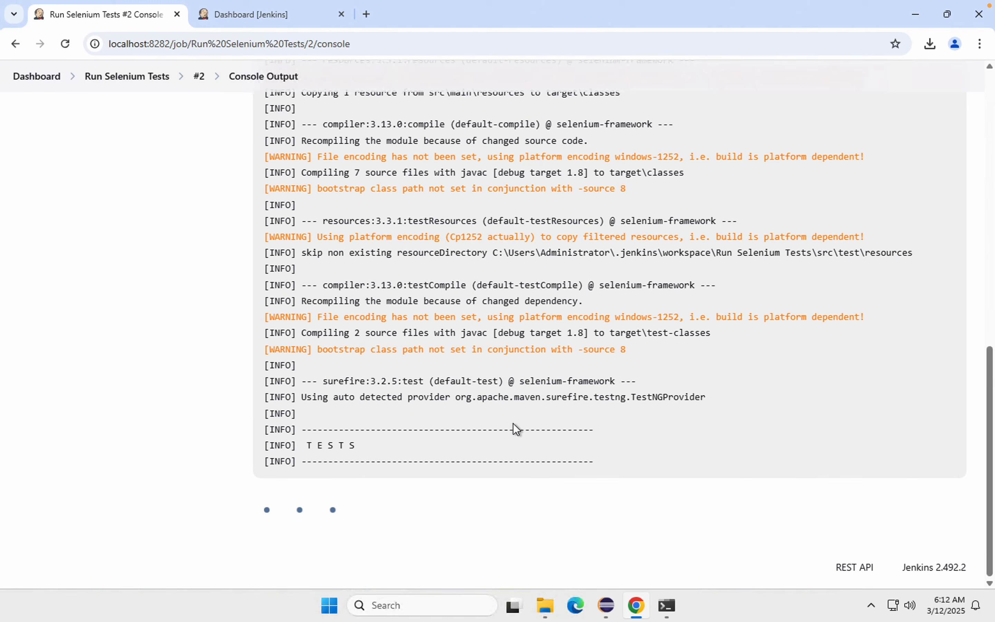
Step: Follow build #2's test run in the console and the launched browser through to the final status line
{"action": "mouse_move", "coordinate": [766, 3]}
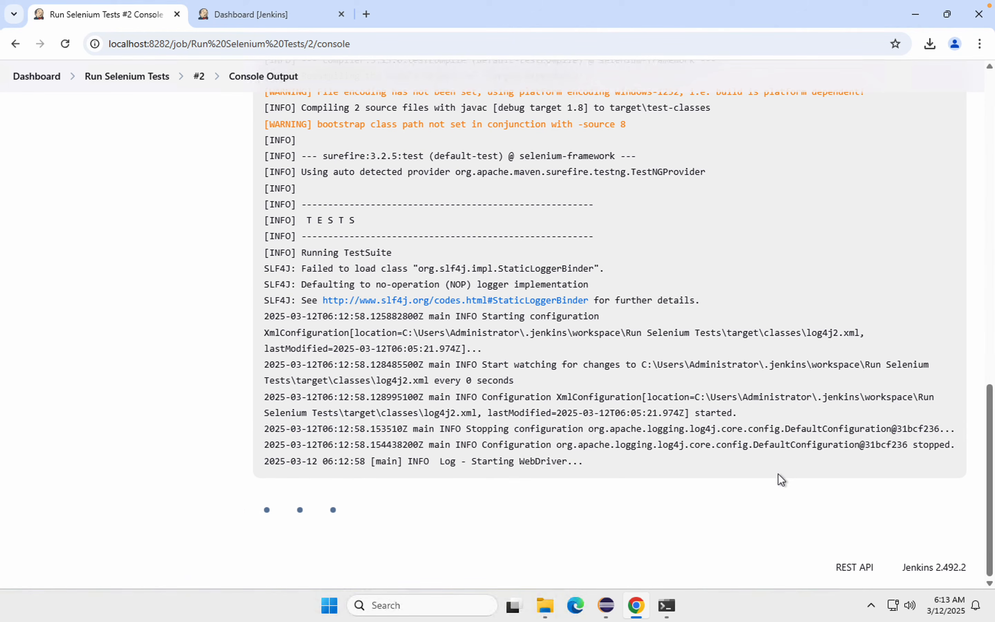
{"action": "mouse_move", "coordinate": [874, 1]}
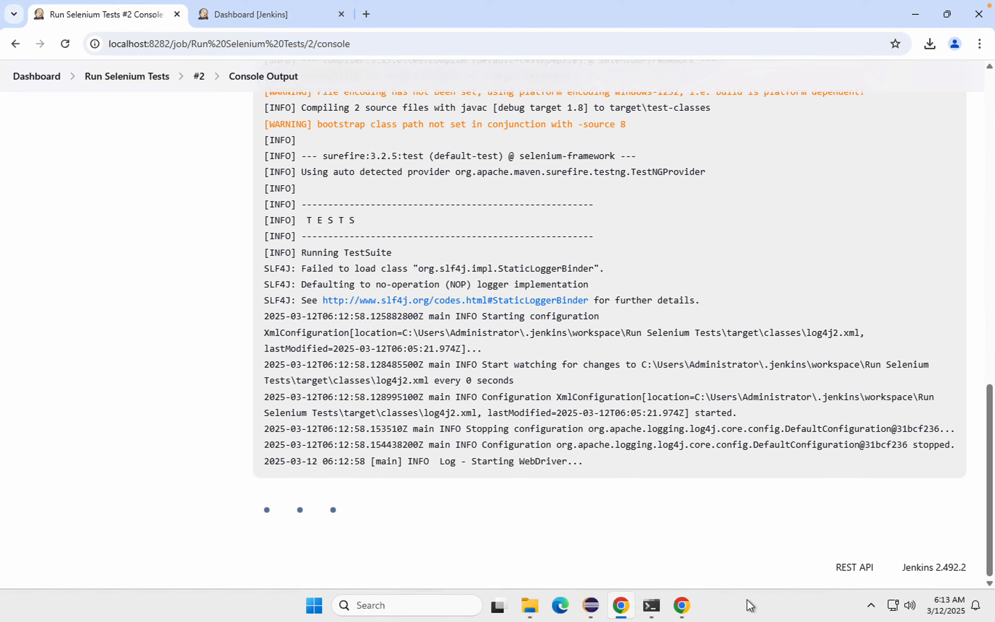
{"action": "left_click", "coordinate": [682, 607]}
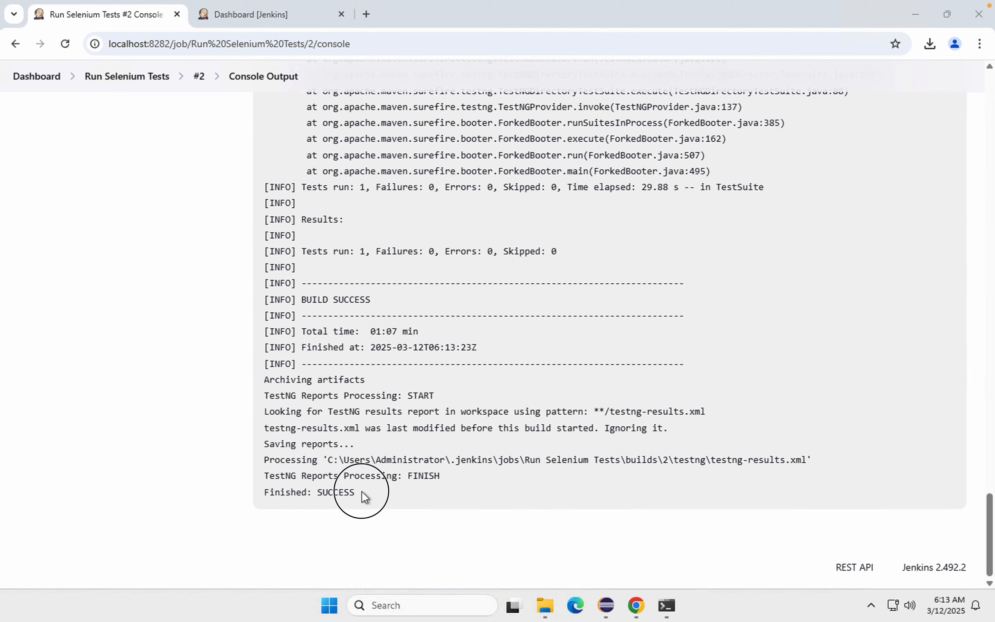
{"action": "left_click_drag", "start_coordinate": [375, 493], "coordinate": [264, 492]}
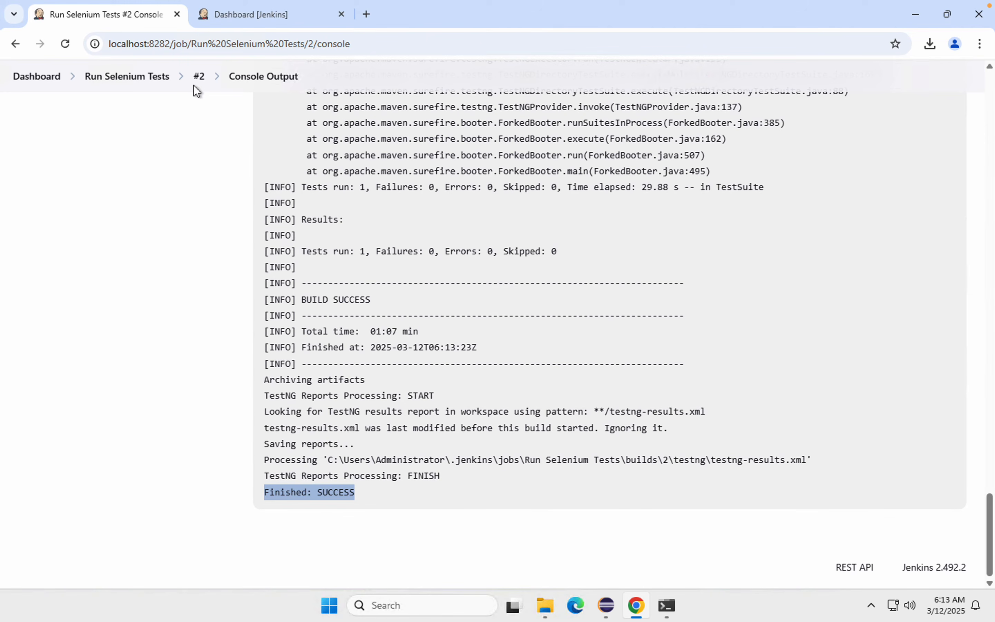
Step: Return to the Run Selenium Tests job page, review the TestNG Results Trend, and start a new build
{"action": "left_click", "coordinate": [110, 78]}
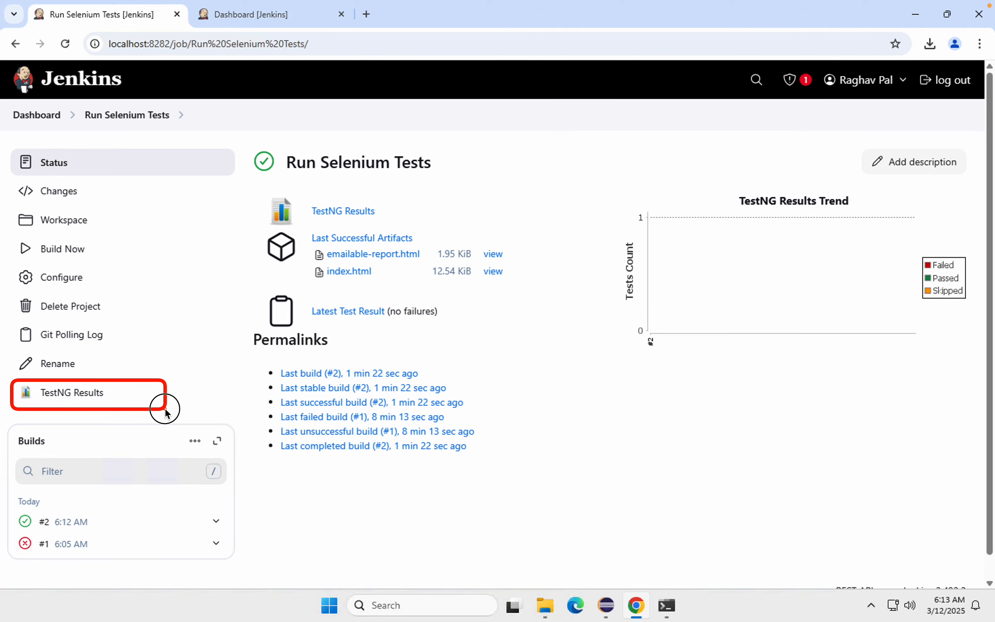
{"action": "mouse_move", "coordinate": [624, 194]}
{"action": "left_mouse_down"}
{"action": "mouse_move", "coordinate": [980, 407]}
{"action": "mouse_move", "coordinate": [971, 320]}
{"action": "mouse_move", "coordinate": [985, 355]}
{"action": "left_mouse_up"}
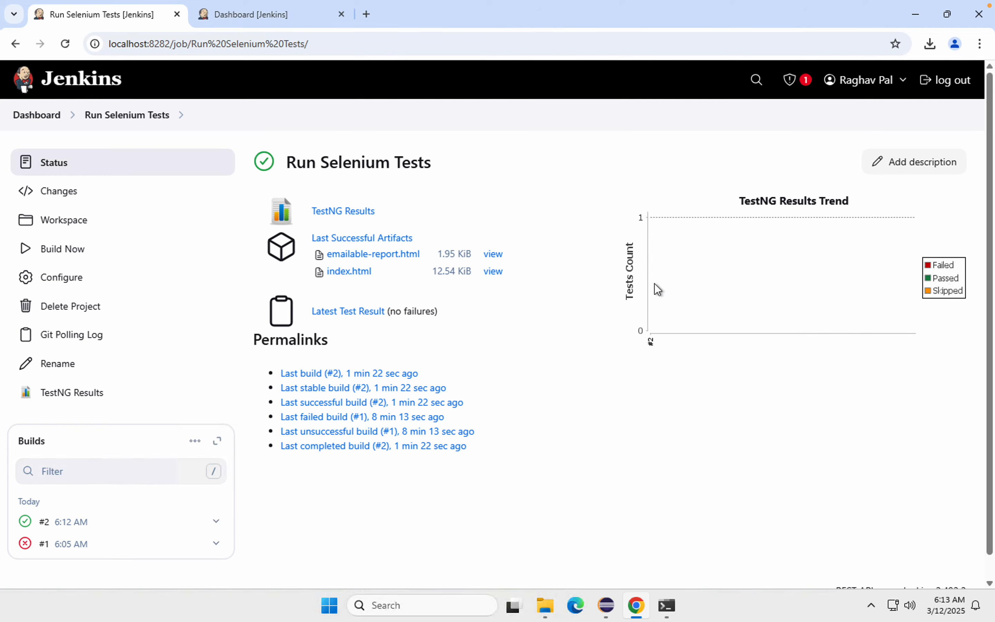
{"action": "left_click", "coordinate": [45, 253]}
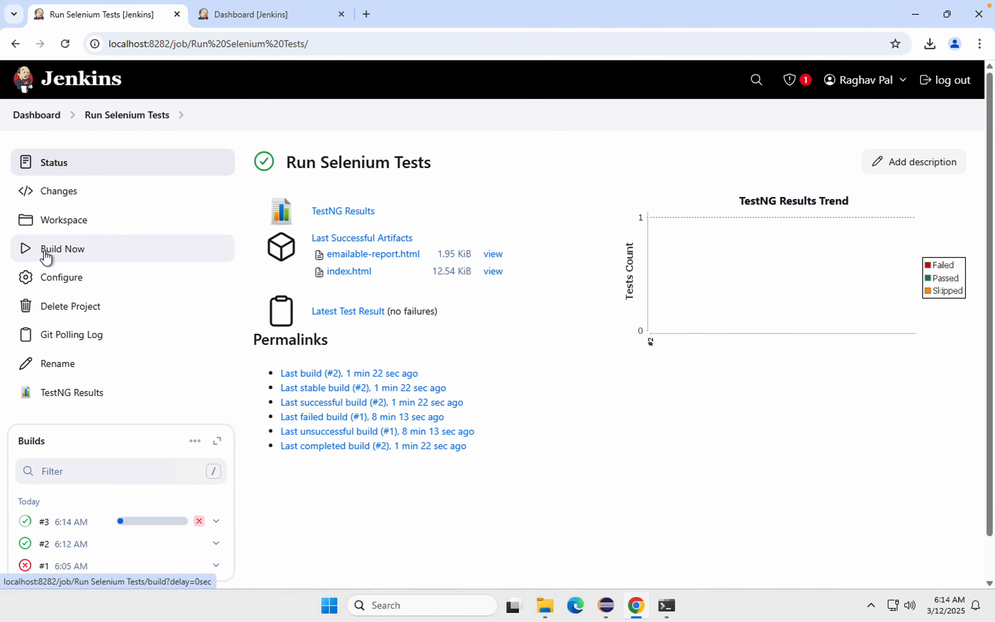
{"action": "mouse_move", "coordinate": [624, 186]}
{"action": "left_mouse_down"}
{"action": "mouse_move", "coordinate": [935, 311]}
{"action": "mouse_move", "coordinate": [978, 353]}
{"action": "left_mouse_up"}
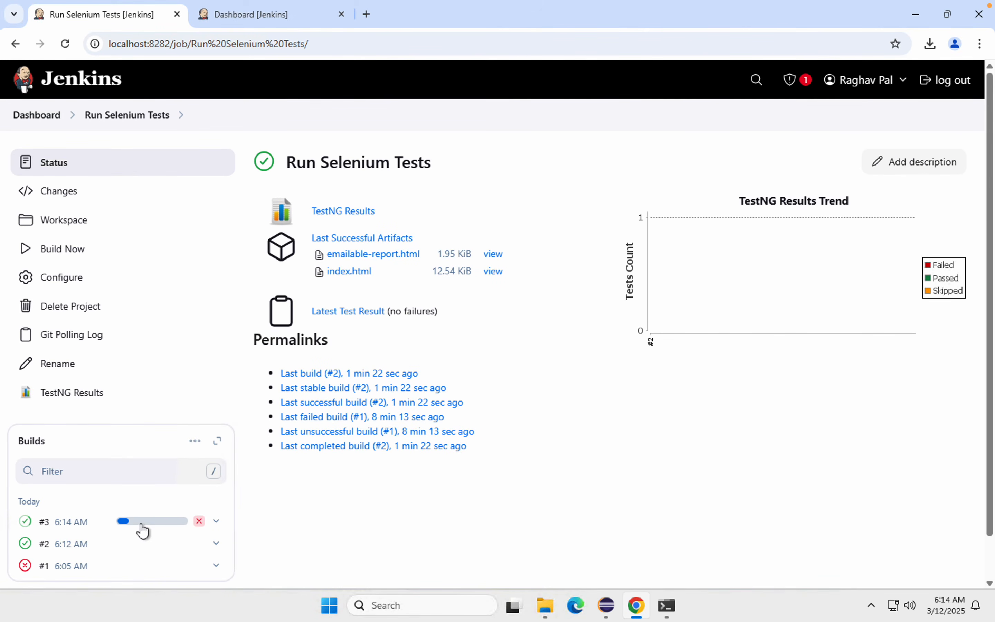
Step: Open build #3's console output and follow its browser test run and log to the end
{"action": "left_click", "coordinate": [154, 522]}
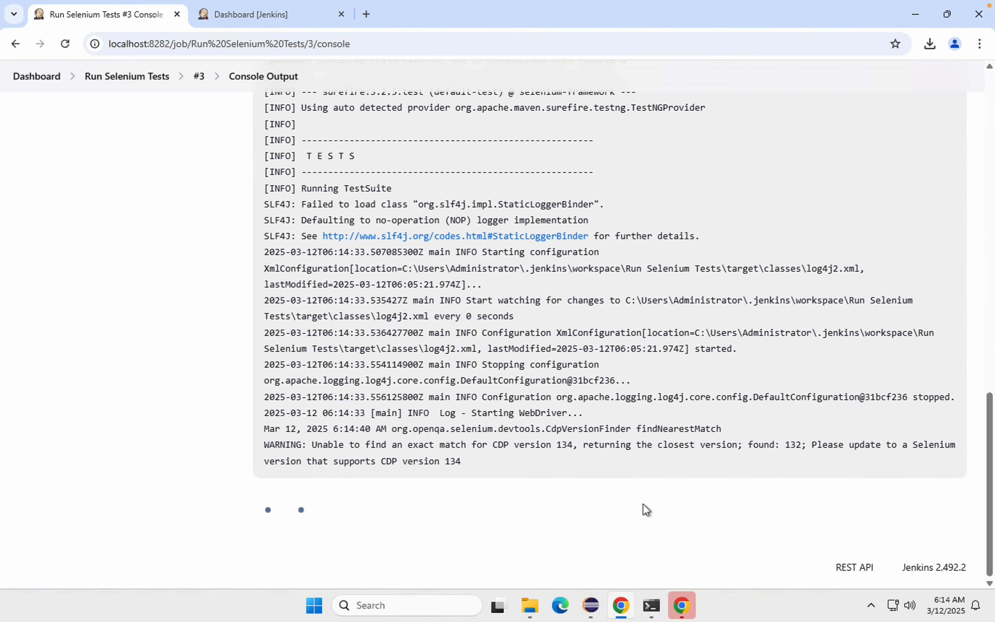
{"action": "left_click", "coordinate": [683, 607]}
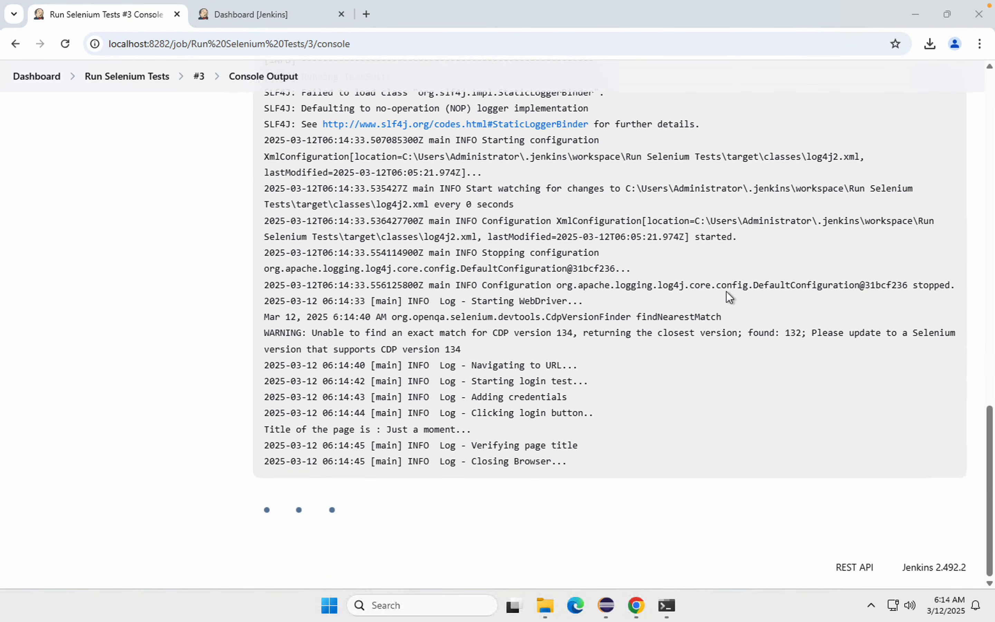
{"action": "mouse_move", "coordinate": [913, 4]}
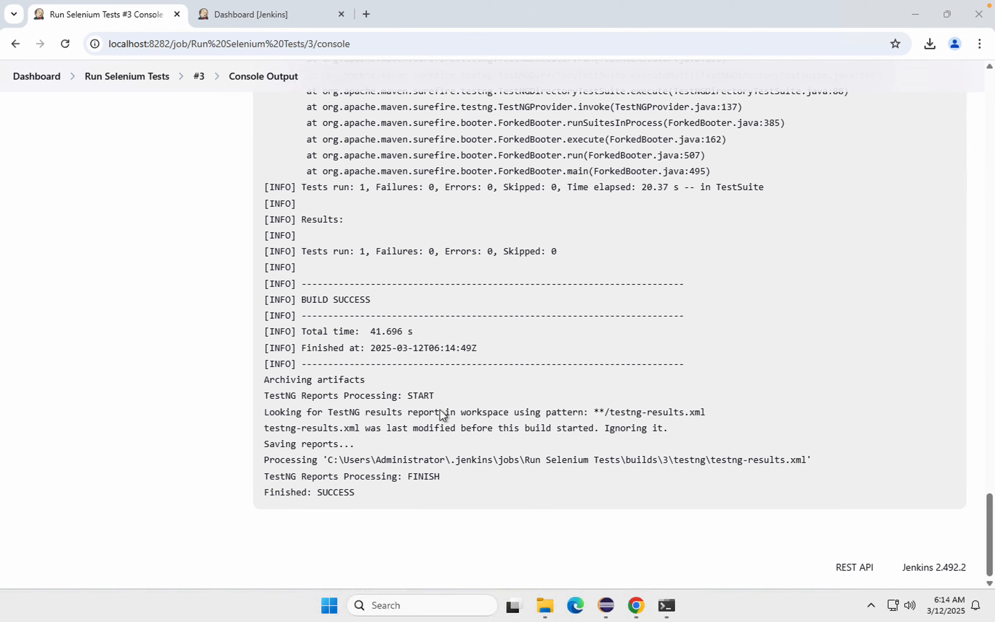
{"action": "scroll", "coordinate": [441, 410], "scroll_direction": "up", "scroll_amount": 15}
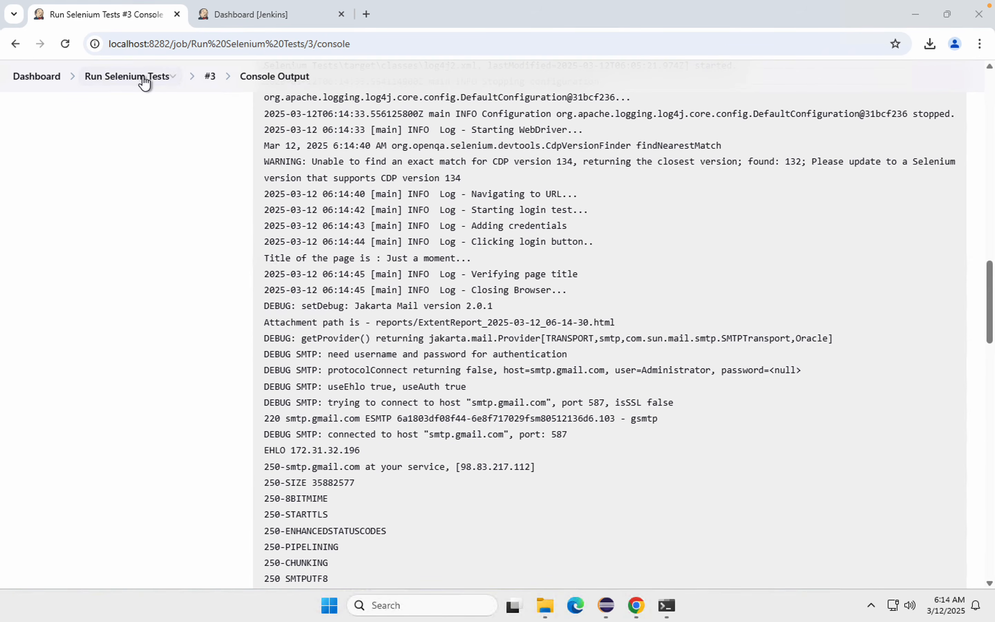
Step: Go back to the Run Selenium Tests job page and examine the TestNG Results Trend chart for builds #2 and #3
{"action": "left_click", "coordinate": [144, 78]}
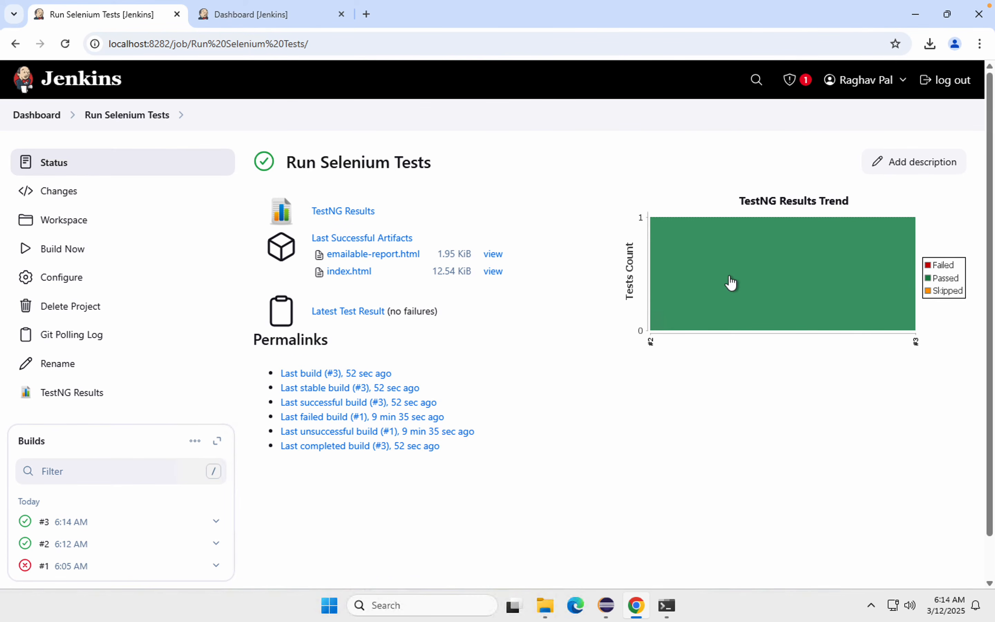
{"action": "mouse_move", "coordinate": [634, 207]}
{"action": "left_mouse_down"}
{"action": "mouse_move", "coordinate": [981, 397]}
{"action": "mouse_move", "coordinate": [935, 353]}
{"action": "left_mouse_up"}
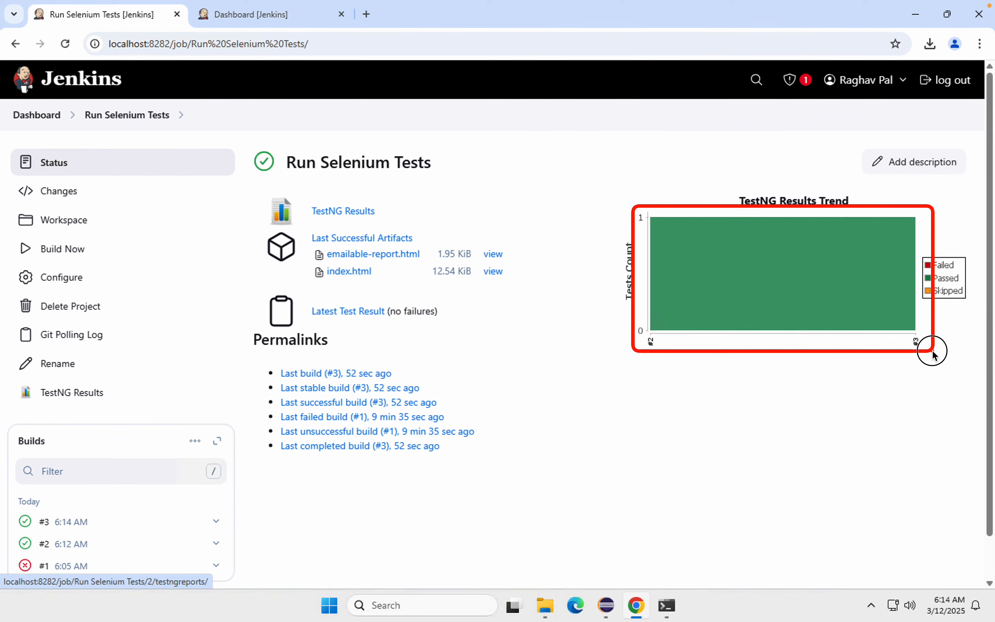
{"action": "key", "text": "Escape"}
Step: Inspect build #2's TestNG results for the tests package and its testValidLogin method, and return to the job page
{"action": "left_click", "coordinate": [703, 279]}
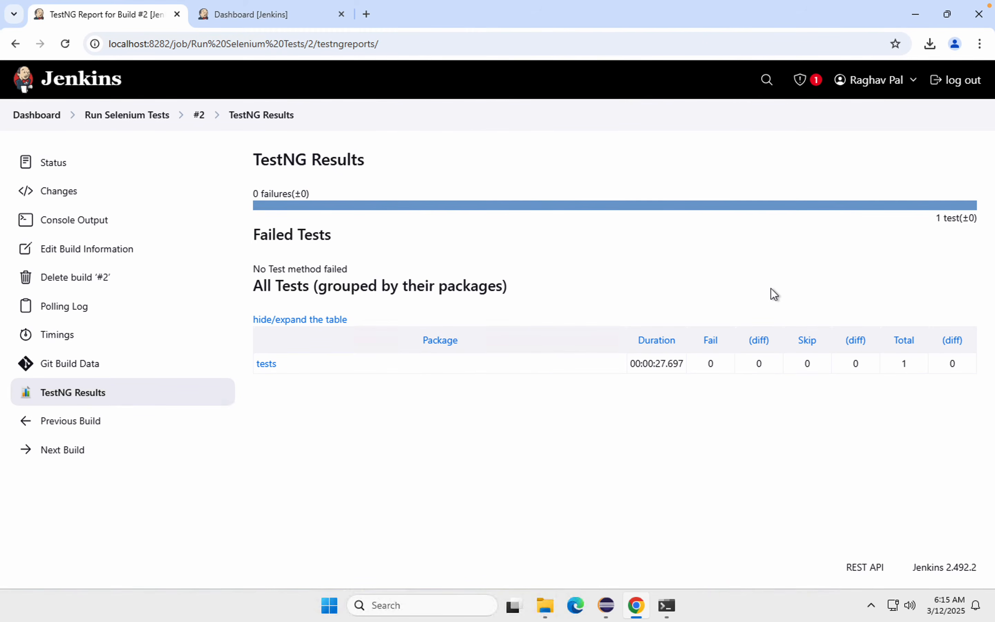
{"action": "left_click", "coordinate": [270, 365]}
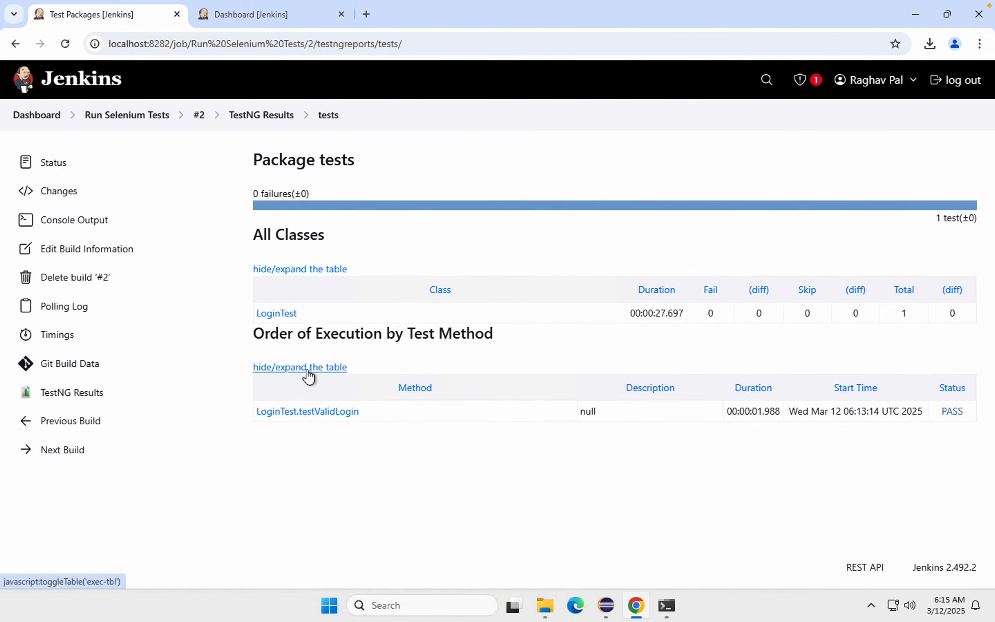
{"action": "left_click", "coordinate": [307, 412]}
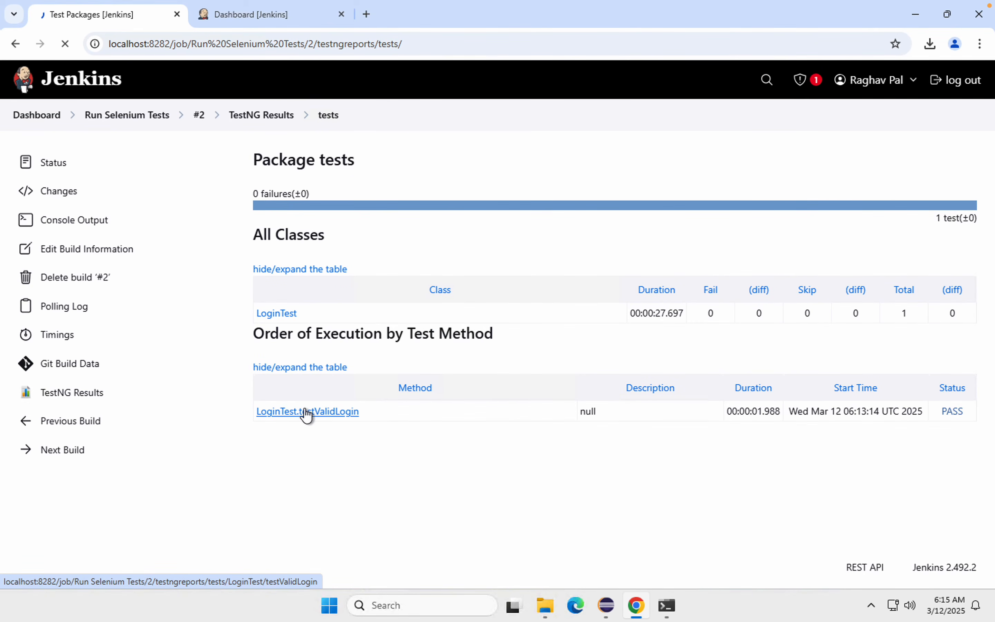
{"action": "left_click", "coordinate": [48, 393]}
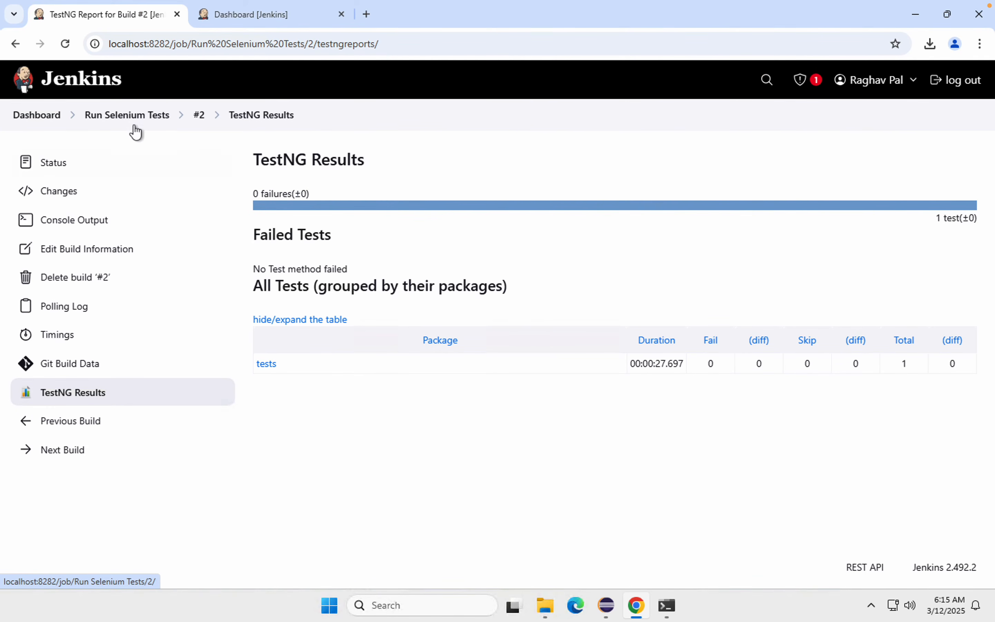
{"action": "left_click", "coordinate": [128, 115]}
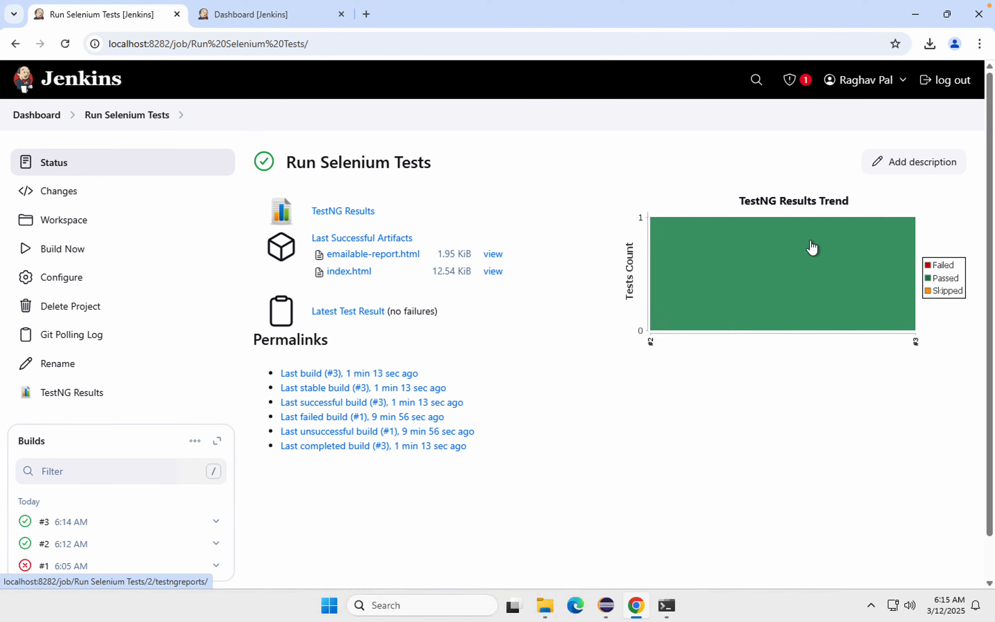
{"action": "mouse_move", "coordinate": [822, 295]}
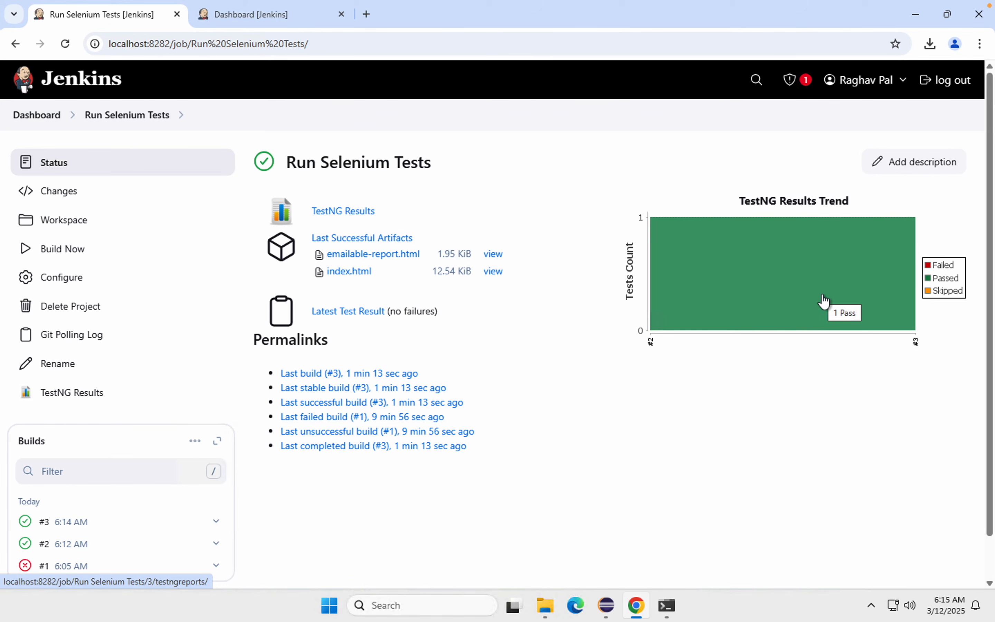
Step: Switch to Eclipse and open LoginTest.java from the tests package under src/test/java
{"action": "left_click", "coordinate": [607, 611]}
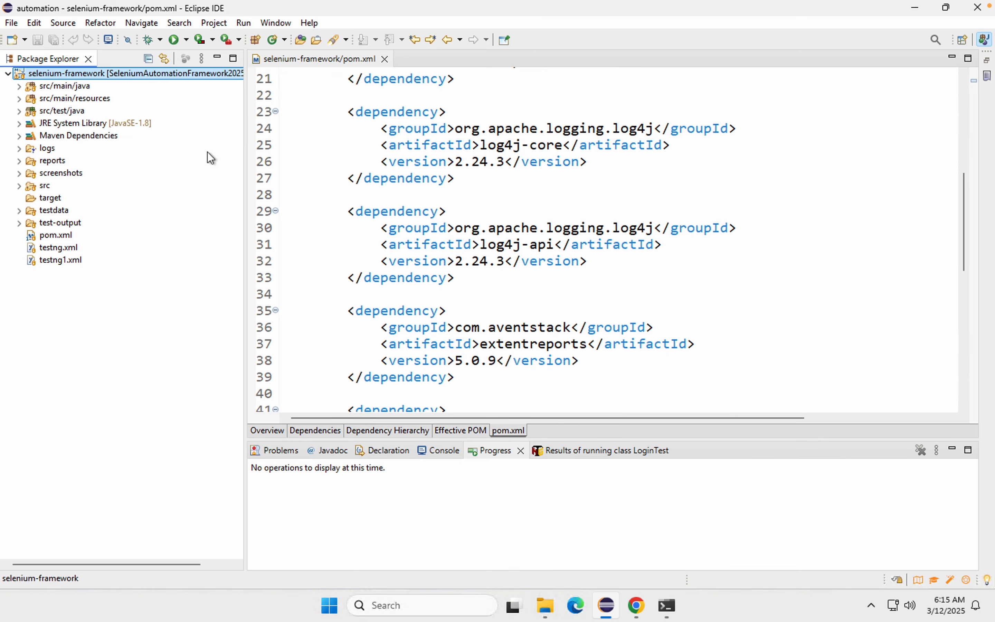
{"action": "left_click", "coordinate": [19, 111]}
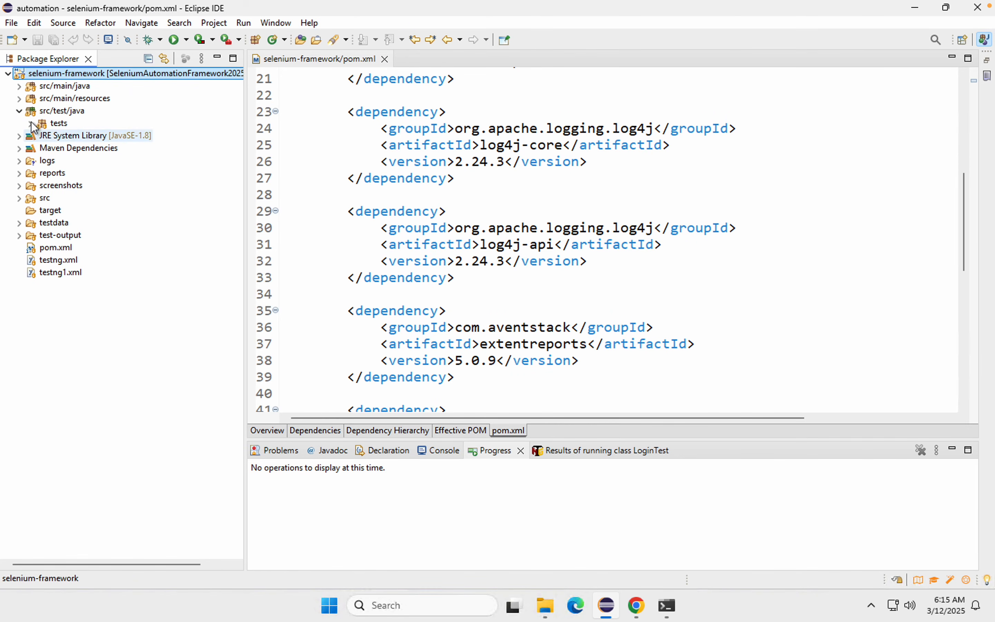
{"action": "left_click", "coordinate": [31, 123]}
{"action": "left_click", "coordinate": [73, 136]}
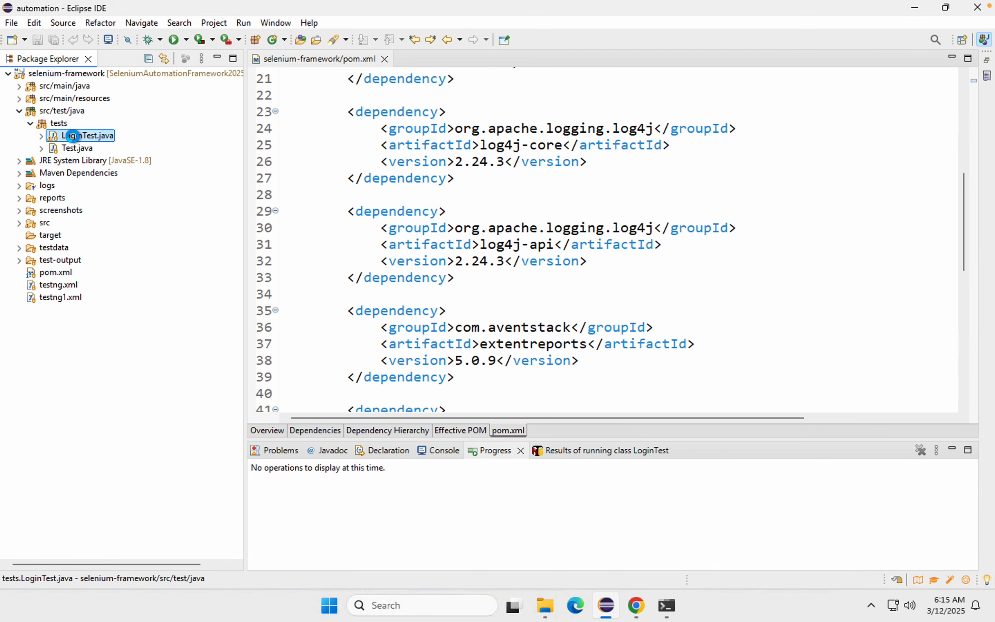
{"action": "double_click", "coordinate": [73, 136]}
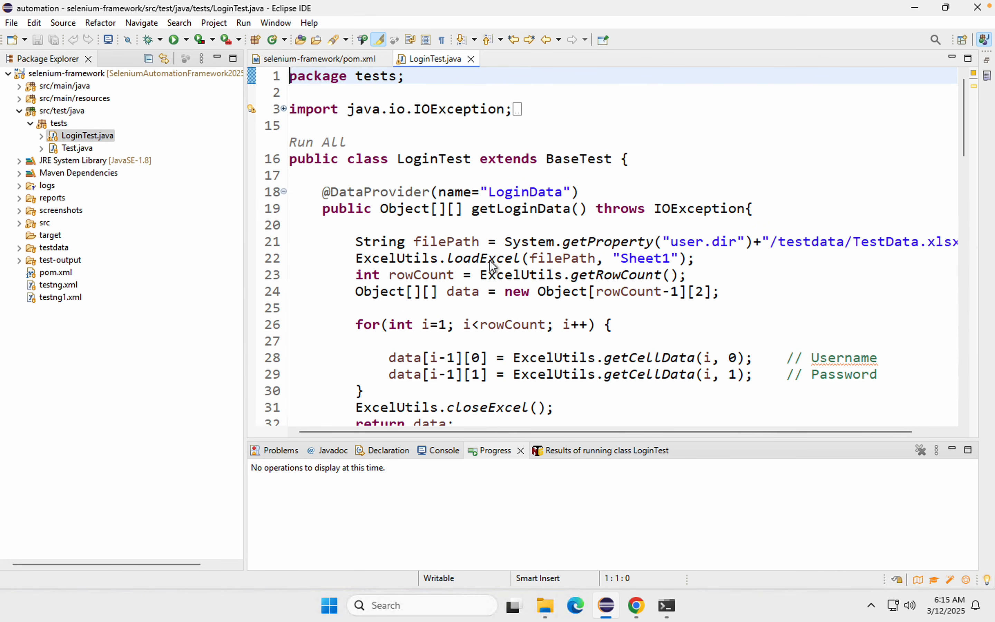
Step: In testValidLogin, change the expected page title in the assertEquals line to "Just a moment...ABCD"
{"action": "scroll", "coordinate": [492, 264], "scroll_direction": "down", "scroll_amount": 15}
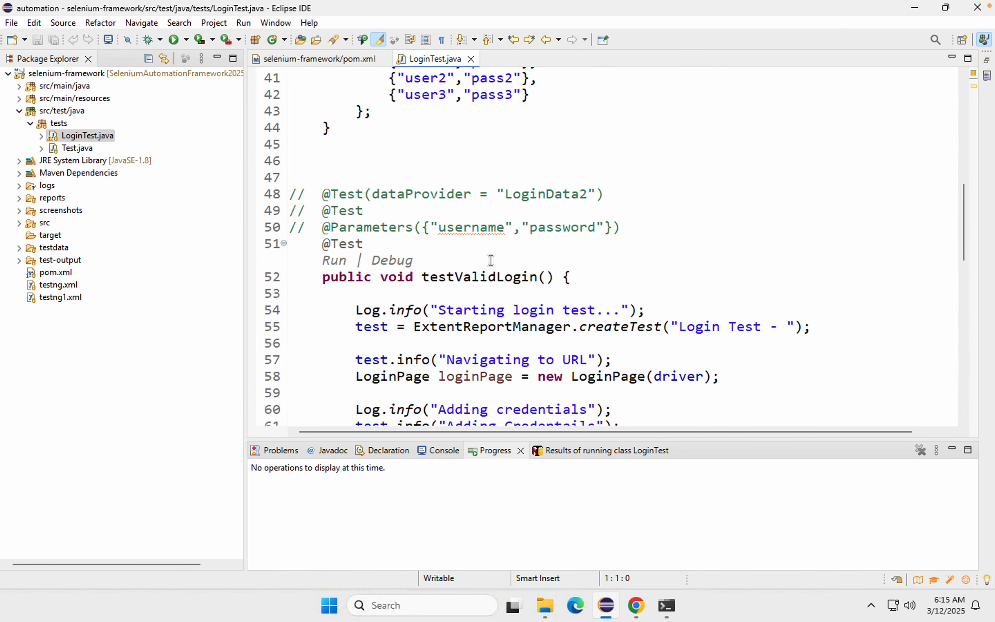
{"action": "scroll", "coordinate": [492, 261], "scroll_direction": "down", "scroll_amount": 8}
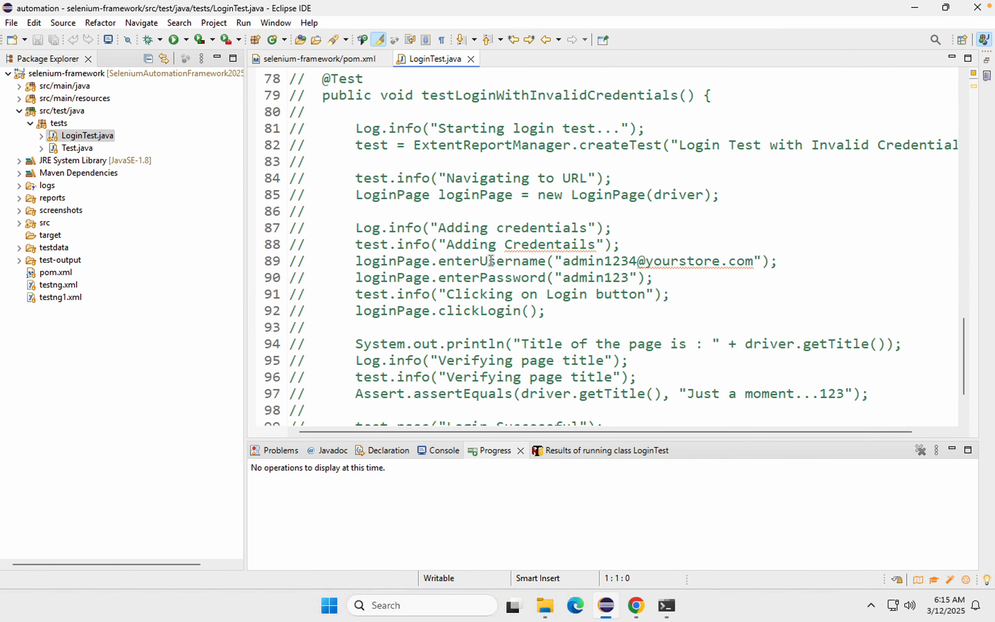
{"action": "scroll", "coordinate": [491, 262], "scroll_direction": "up", "scroll_amount": 6}
{"action": "scroll", "coordinate": [492, 261], "scroll_direction": "up", "scroll_amount": 1}
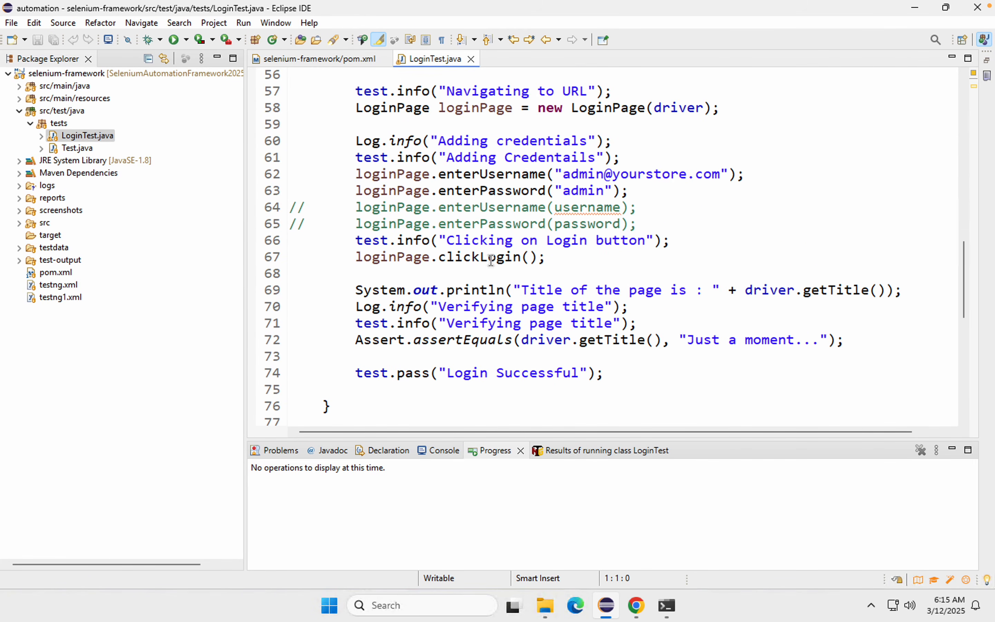
{"action": "scroll", "coordinate": [492, 262], "scroll_direction": "up", "scroll_amount": 1}
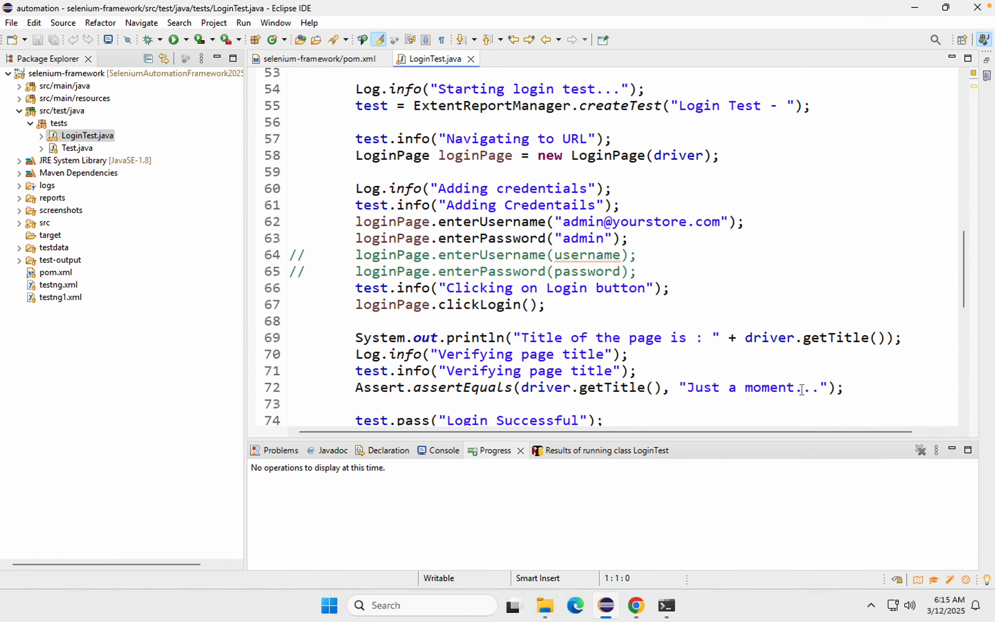
{"action": "left_click", "coordinate": [820, 389]}
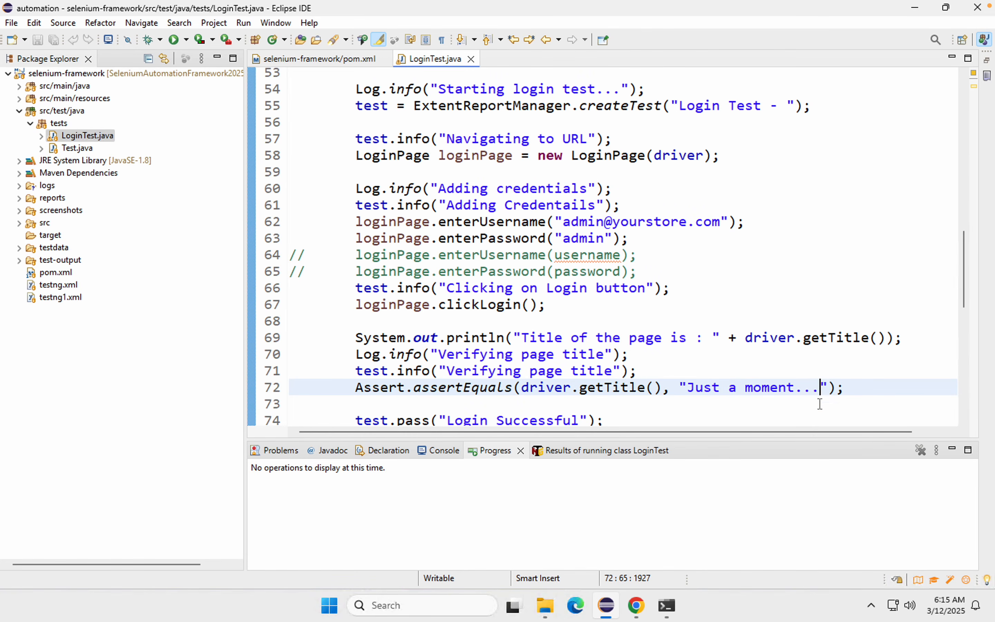
{"action": "type", "text": "ABCD"}
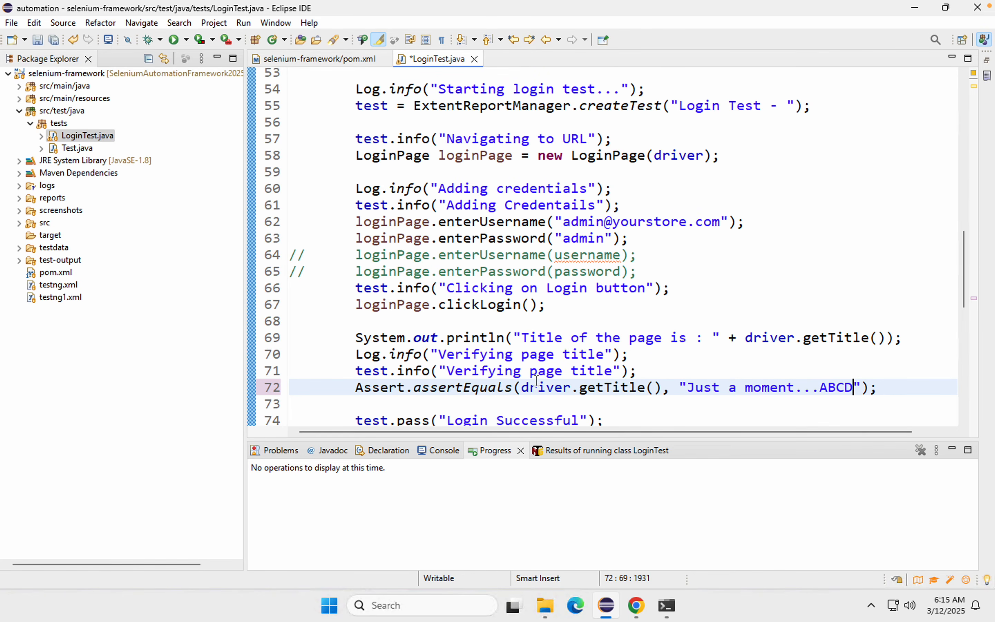
{"action": "left_click", "coordinate": [414, 389]}
{"action": "left_click", "coordinate": [714, 389], "text": "shift"}
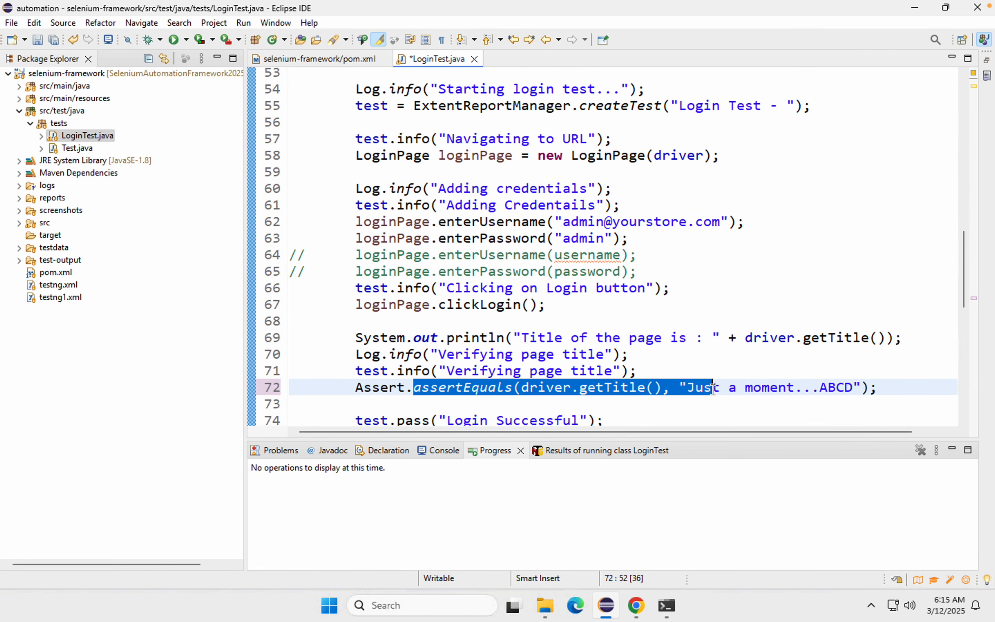
Step: Save LoginTest.java, switch to the Command Prompt, and check the git status of the SeleniumAutomationFramework2025 repository
{"action": "key", "text": "ctrl+s"}
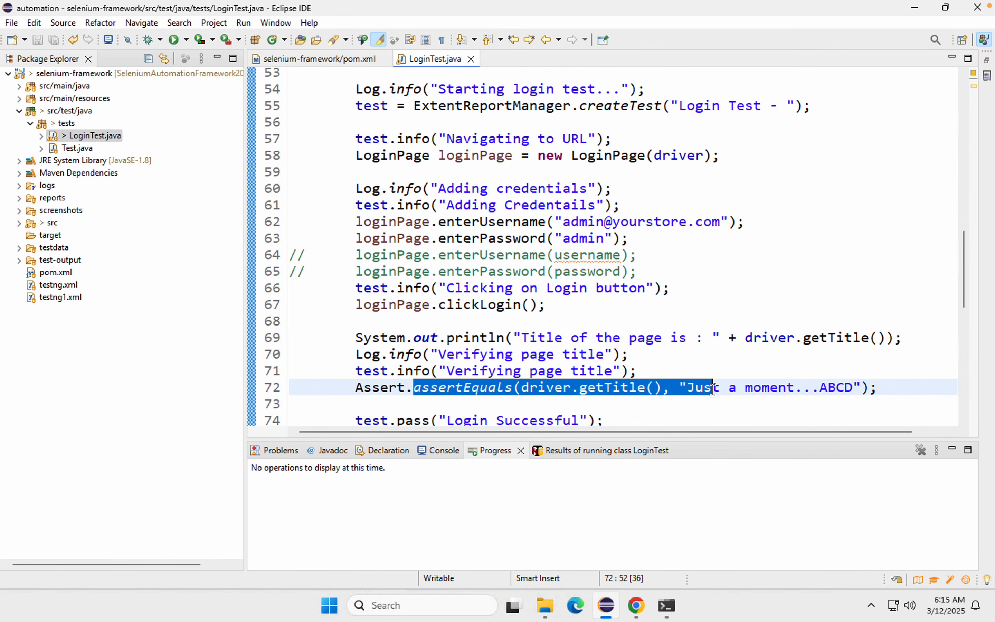
{"action": "mouse_move", "coordinate": [665, 592]}
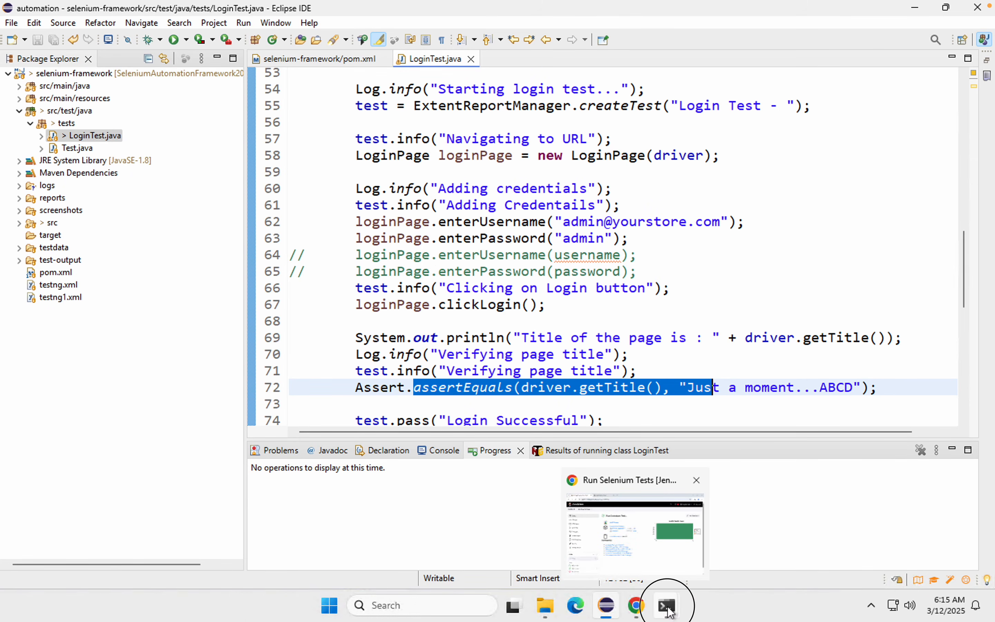
{"action": "left_click", "coordinate": [713, 553]}
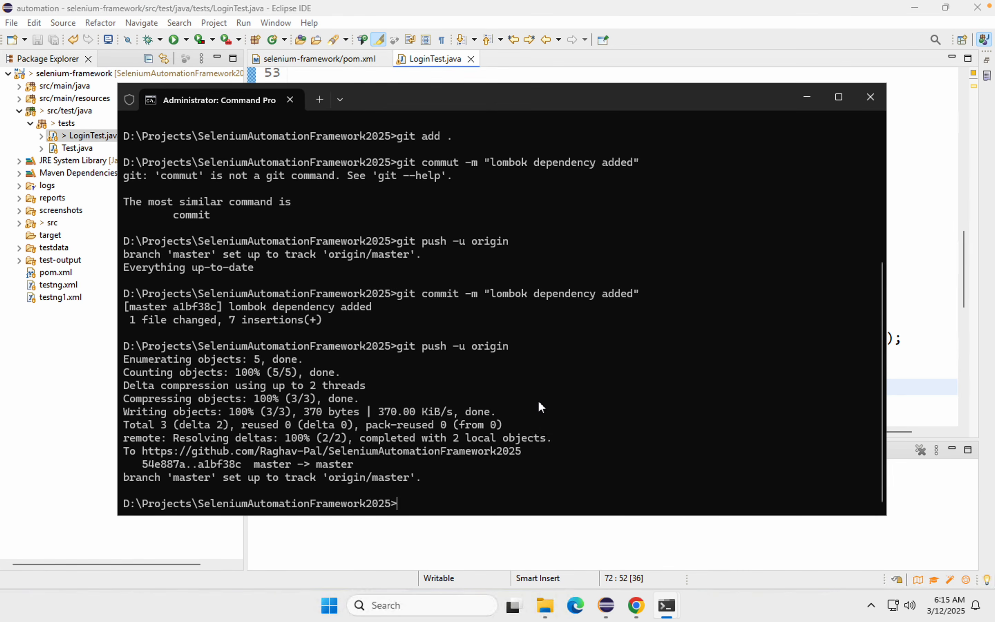
{"action": "type", "text": "cls"}
{"action": "key", "text": "Return"}
{"action": "key", "text": "Return"}
{"action": "type", "text": "git commit -m \"lombok dependency added\""}
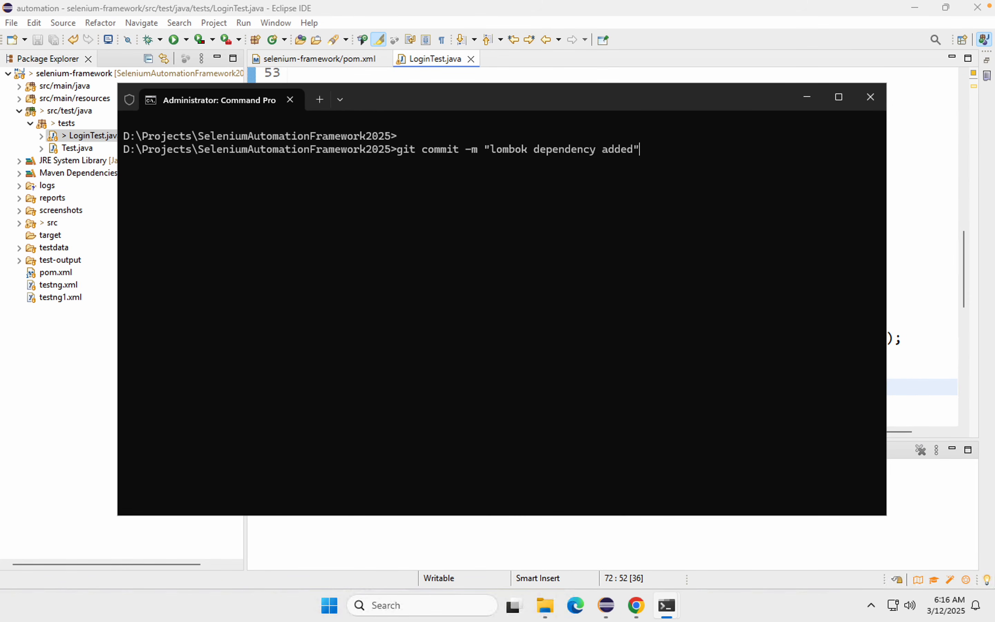
{"action": "key", "text": "Up"}
{"action": "key", "text": "Up"}
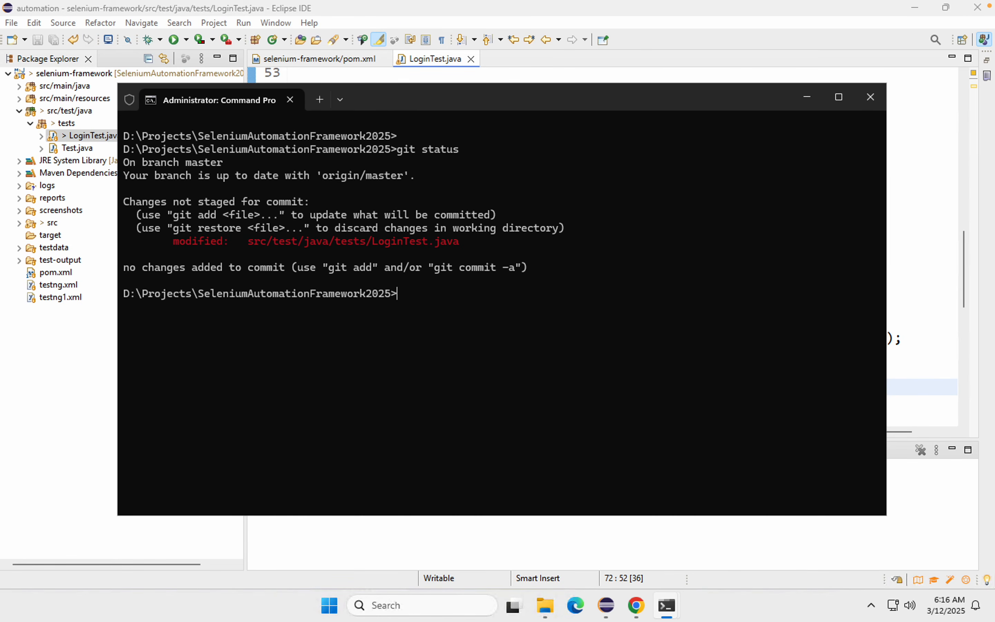
Step: Stage all modified files in the repository with git add
{"action": "type", "text": "git push -u origin"}
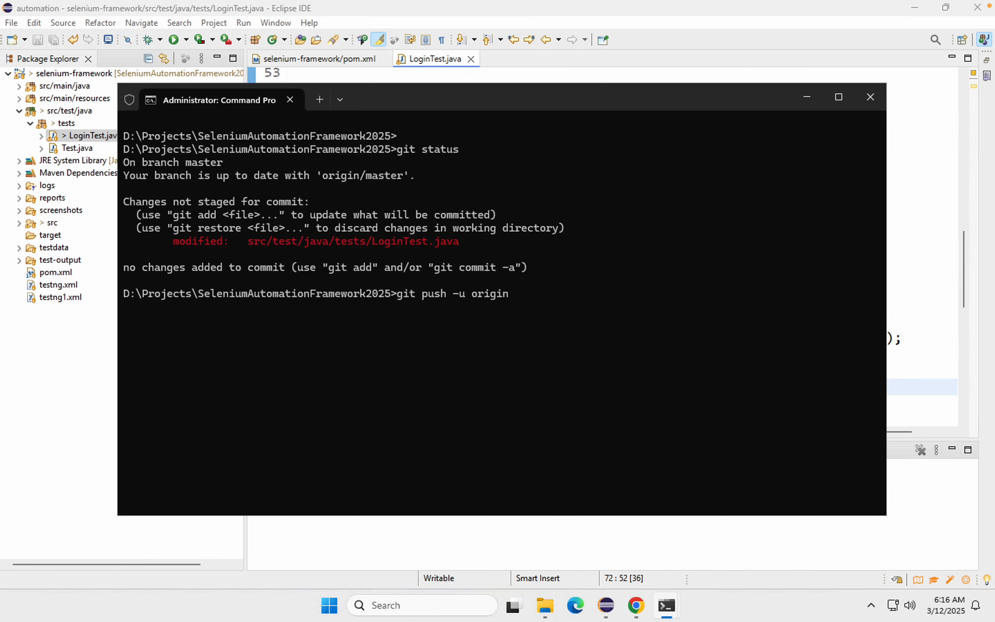
{"action": "key", "text": "Up"}
{"action": "key", "text": "Up"}
{"action": "key", "text": "Up"}
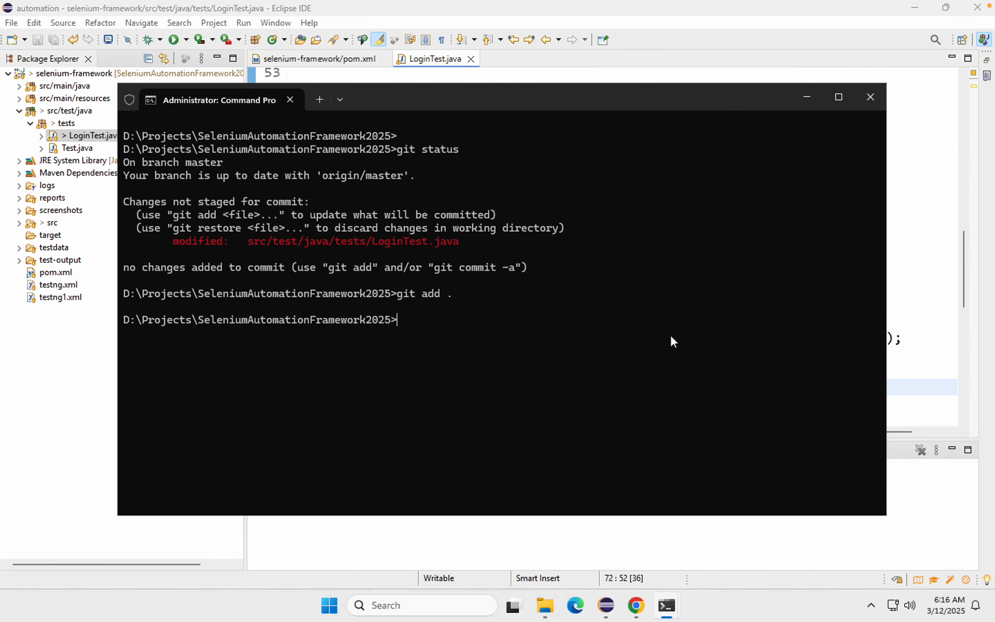
Step: Commit the staged changes with the message "test updated"
{"action": "key", "text": "Up"}
{"action": "key", "text": "Escape"}
{"action": "type", "text": "cls"}
{"action": "type", "text": " commi"}
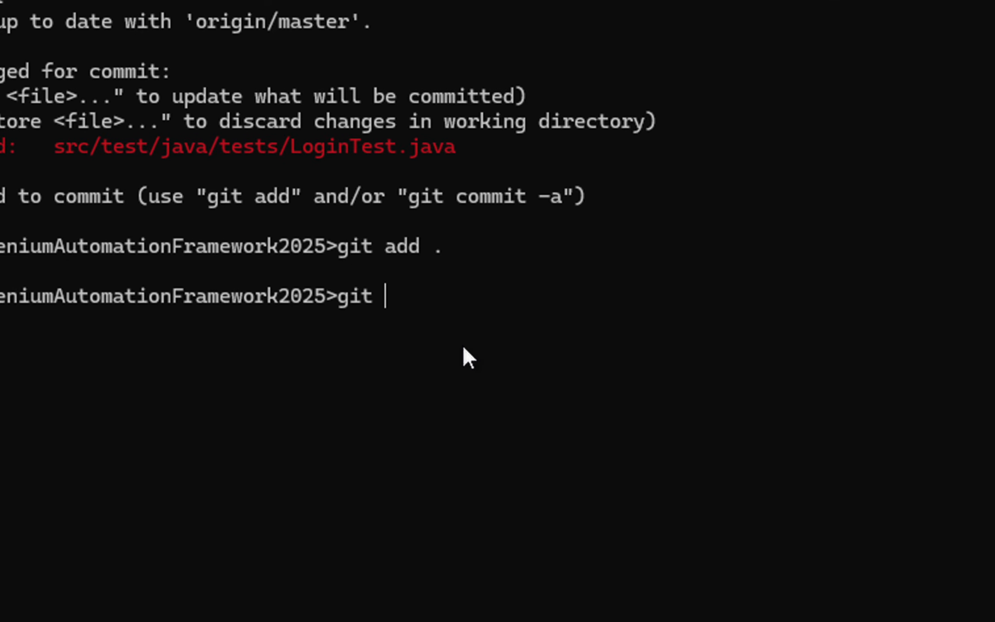
{"action": "type", "text": "t"}
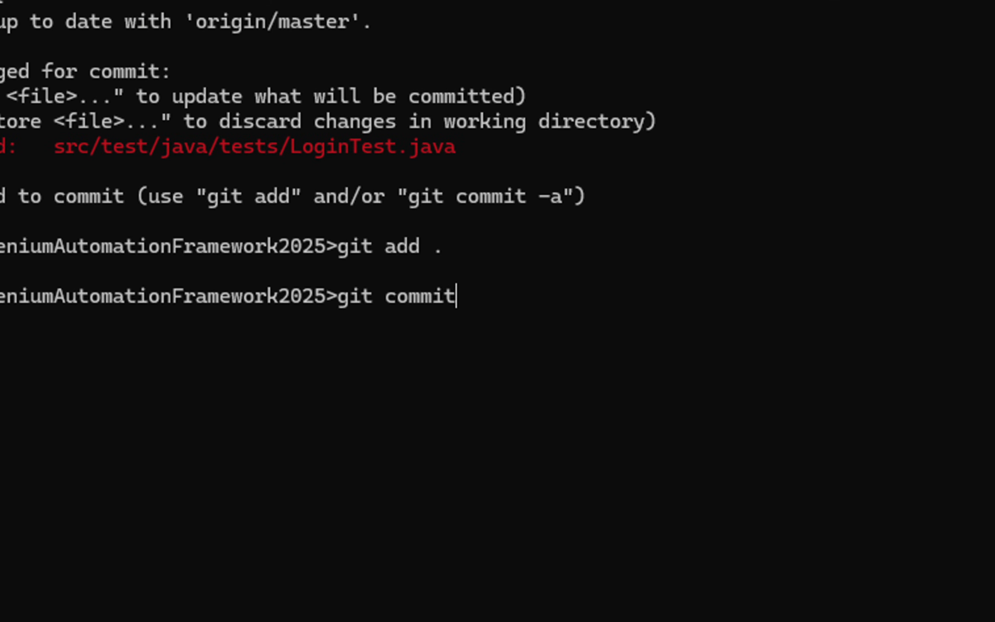
{"action": "type", "text": " - m \"test updated"}
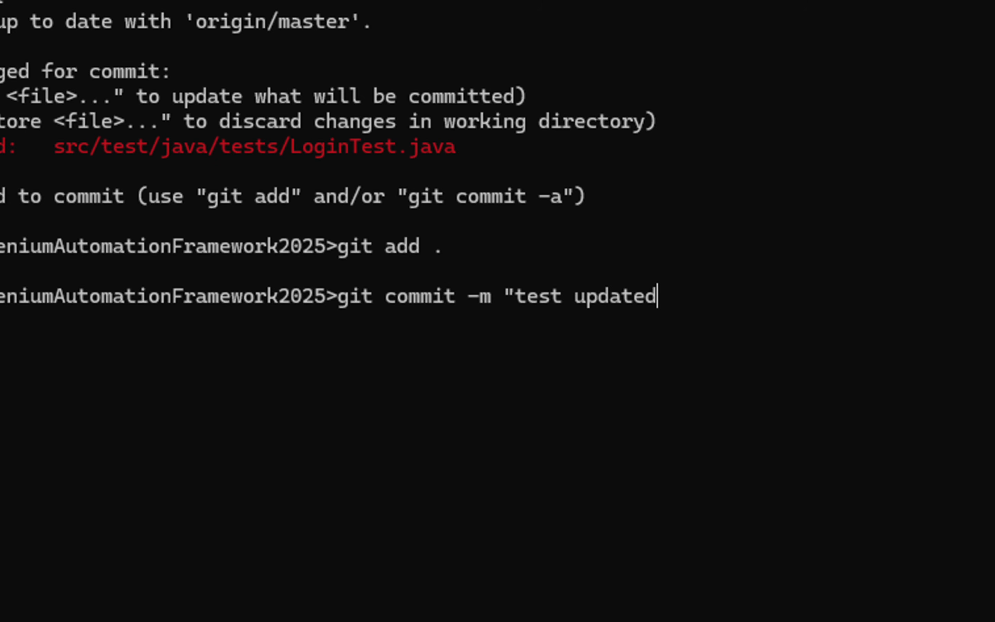
{"action": "type", "text": "\""}
{"action": "key", "text": "Return"}
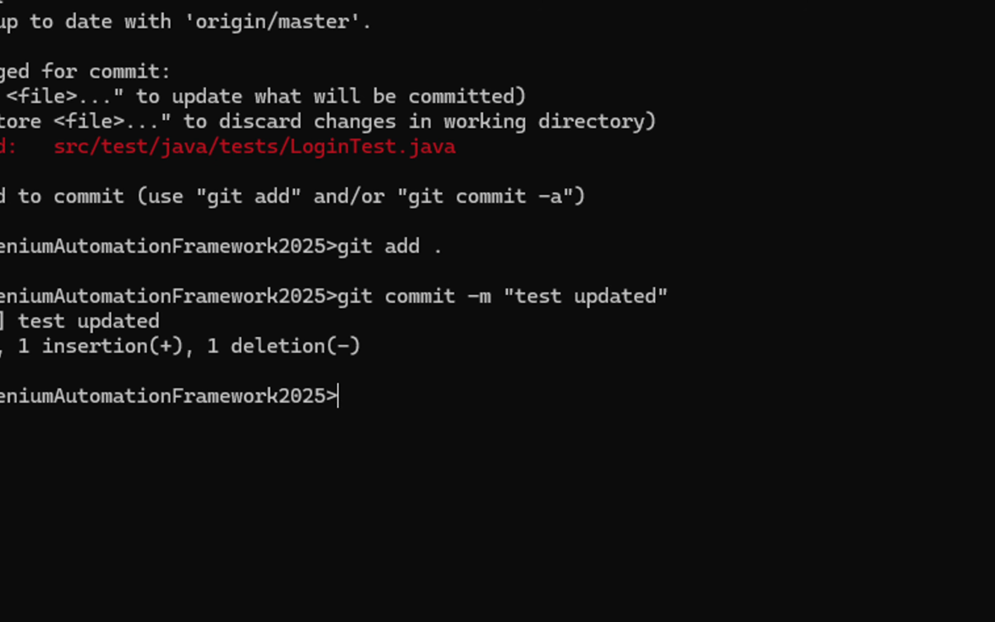
Step: Push the commit to the remote repository with git push -u origin
{"action": "type", "text": "git push -u origin"}
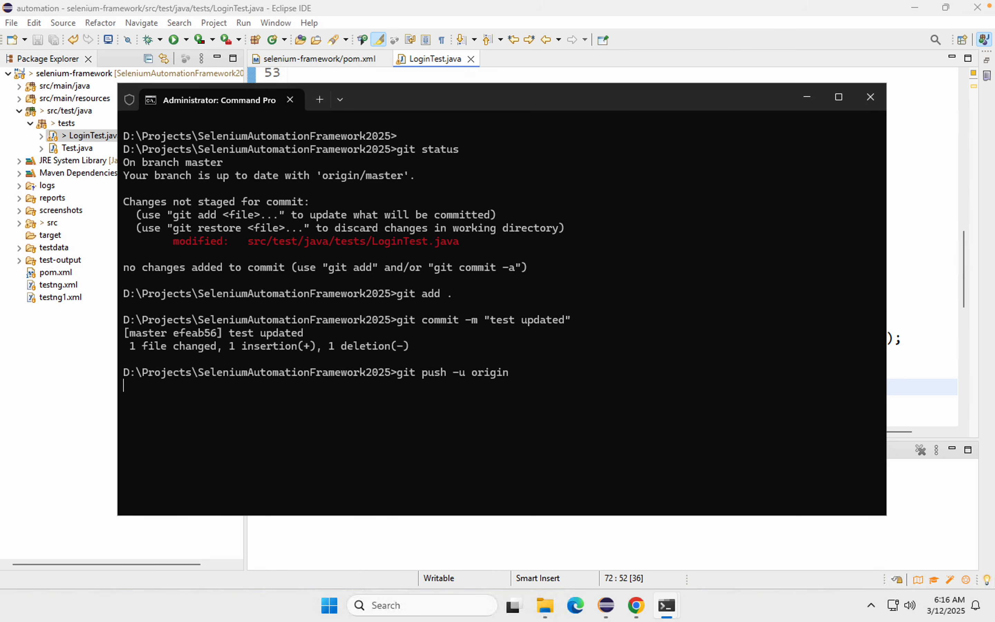
{"action": "key", "text": "Return"}
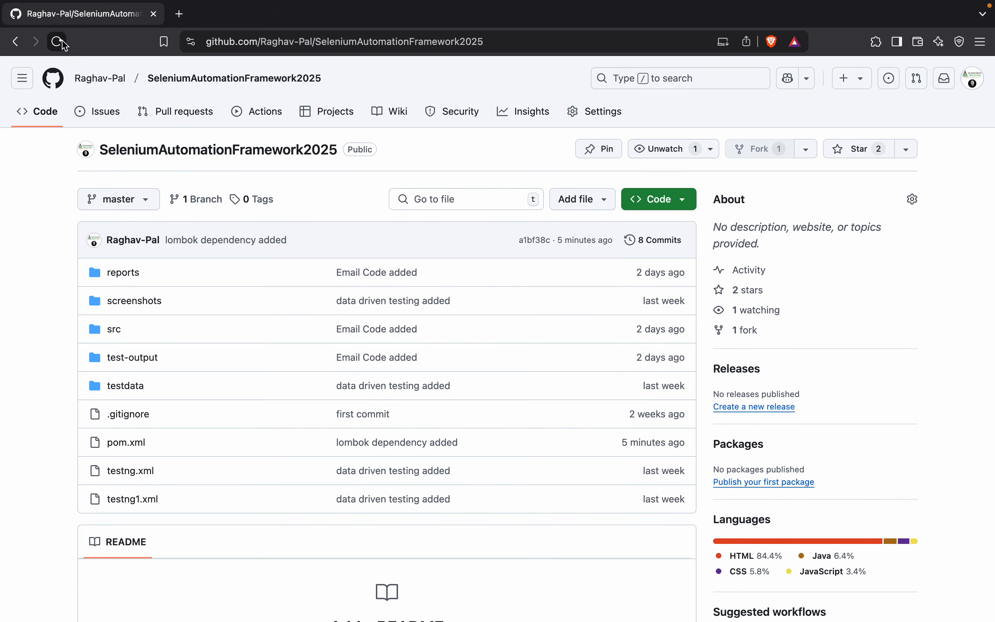
{"action": "left_click", "coordinate": [58, 41]}
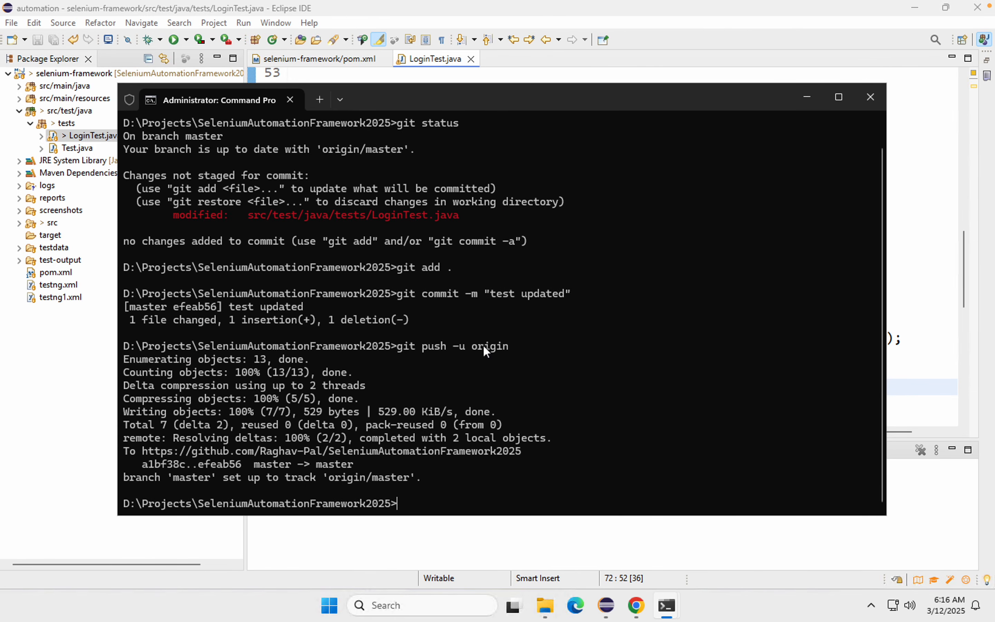
Step: Switch to Jenkins in Chrome and reload the Run Selenium Tests job page until a new build starts
{"action": "left_click", "coordinate": [645, 615]}
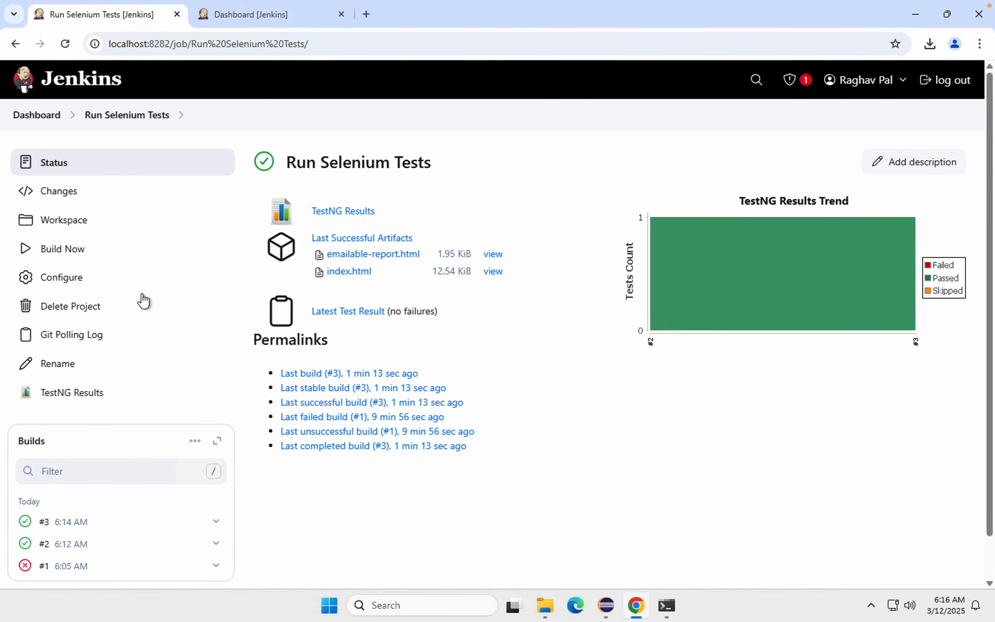
{"action": "left_click", "coordinate": [127, 120]}
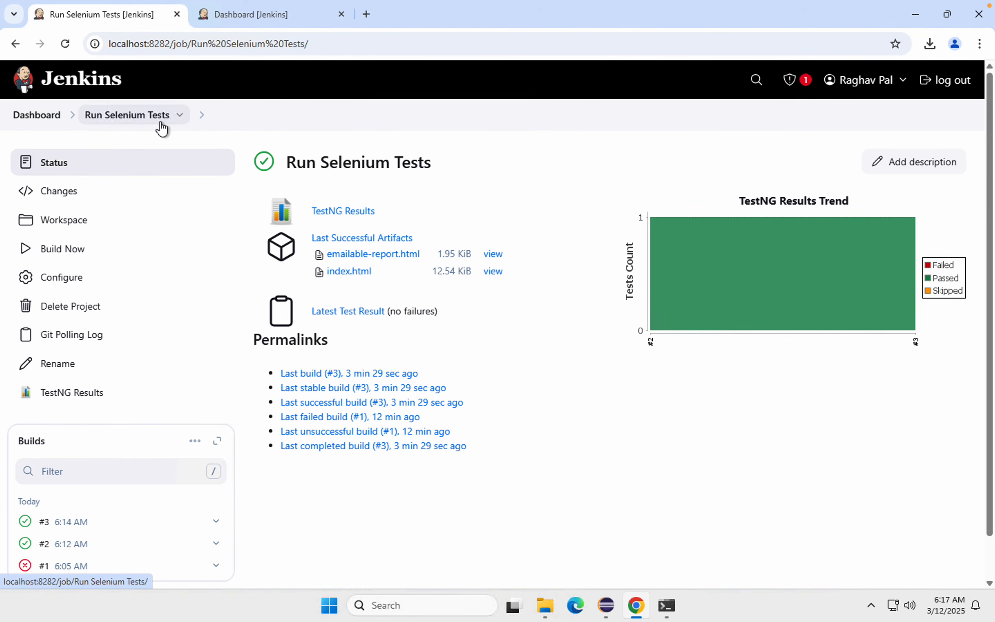
{"action": "left_click", "coordinate": [127, 120]}
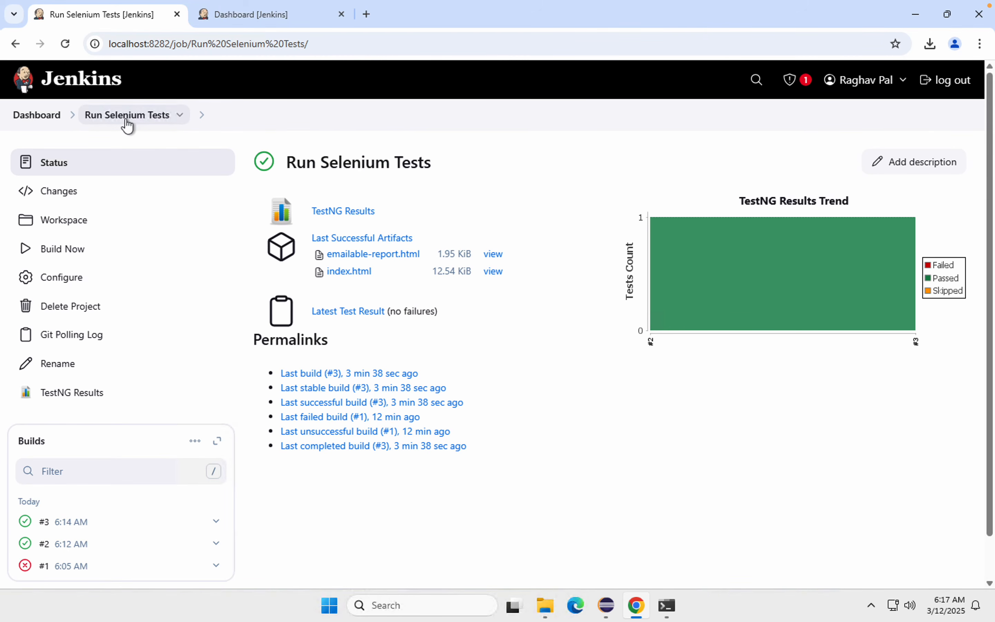
{"action": "left_click", "coordinate": [127, 120]}
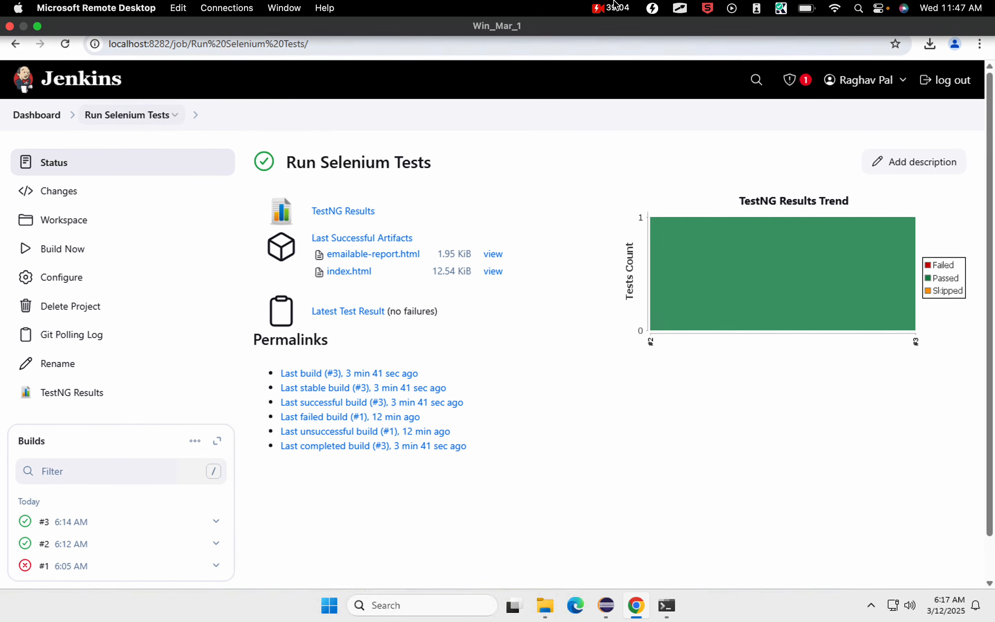
{"action": "left_click", "coordinate": [36, 119]}
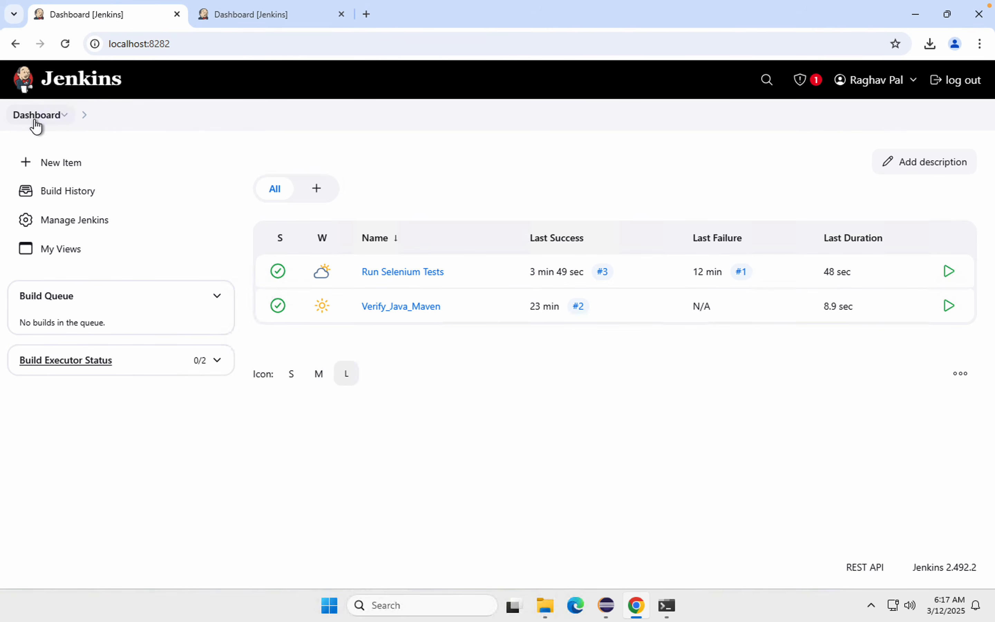
{"action": "left_click", "coordinate": [396, 275]}
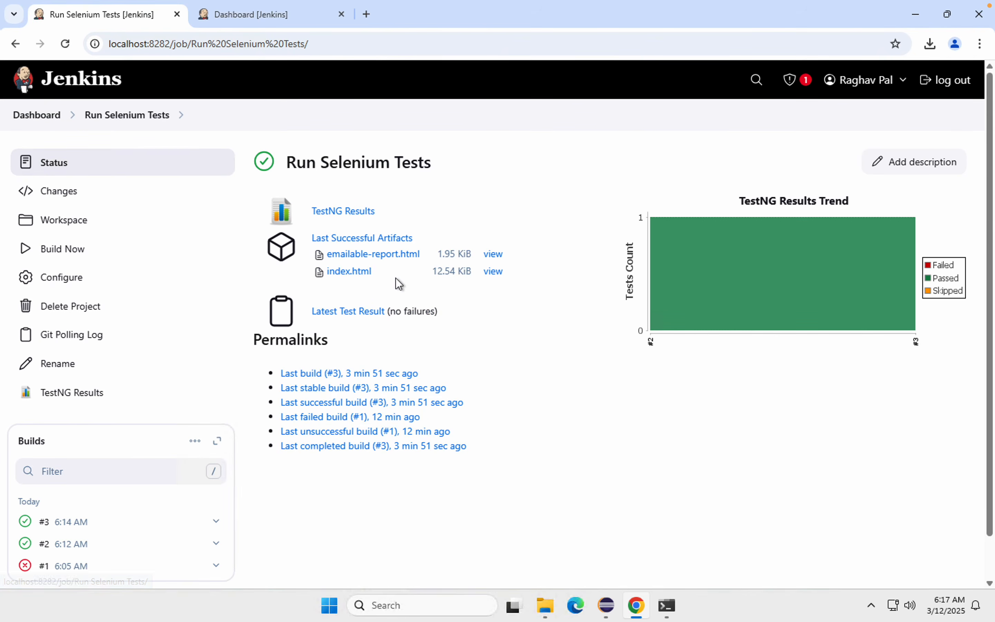
{"action": "left_click", "coordinate": [120, 123]}
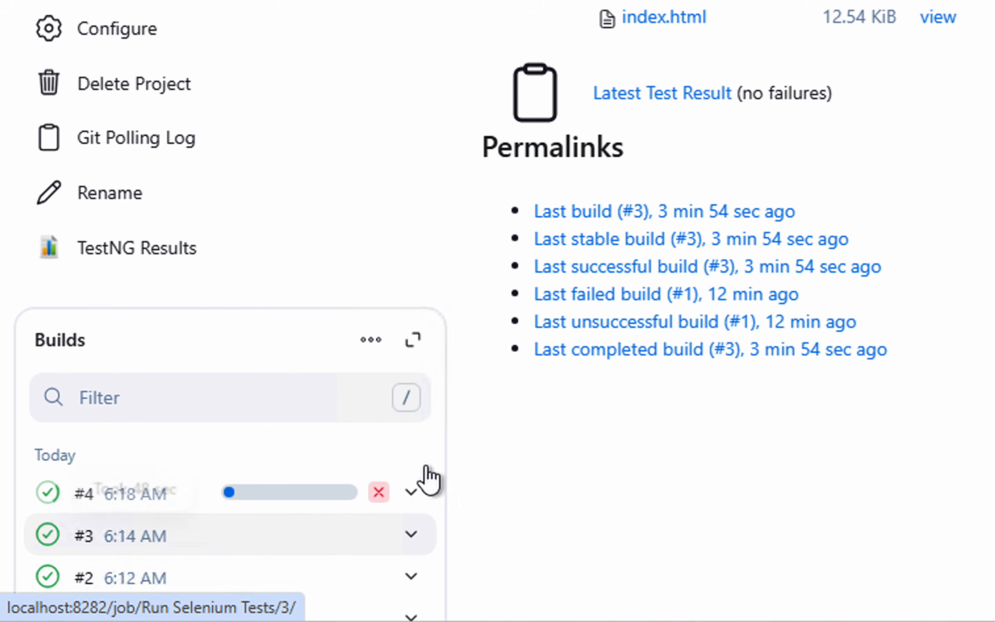
Step: Open build #4's console output, examine its commit message and TESTS section, and bring up the browser launched by the test
{"action": "left_click", "coordinate": [266, 494]}
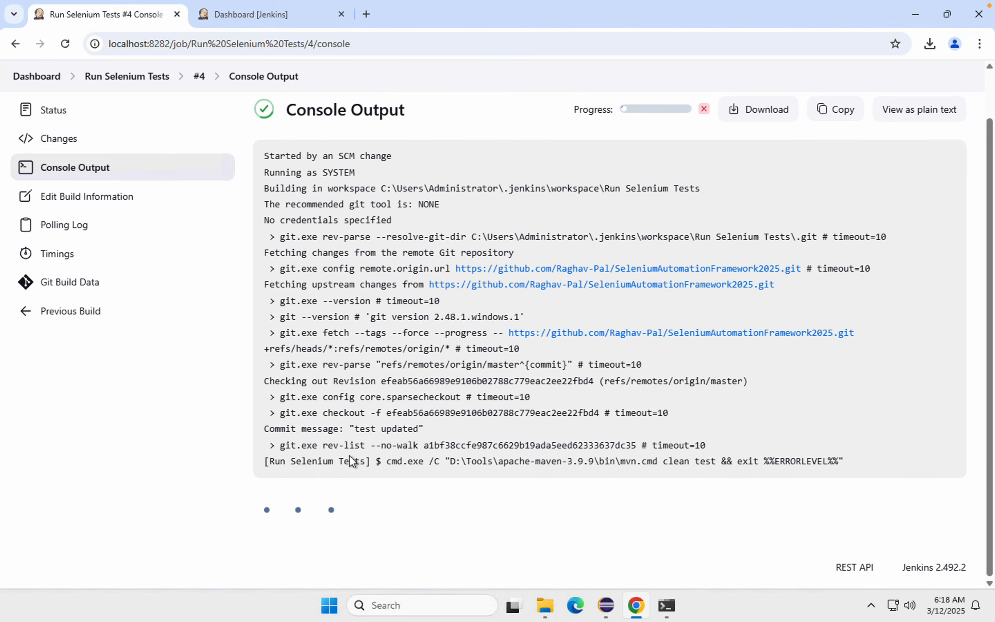
{"action": "left_click_drag", "start_coordinate": [424, 428], "coordinate": [264, 428]}
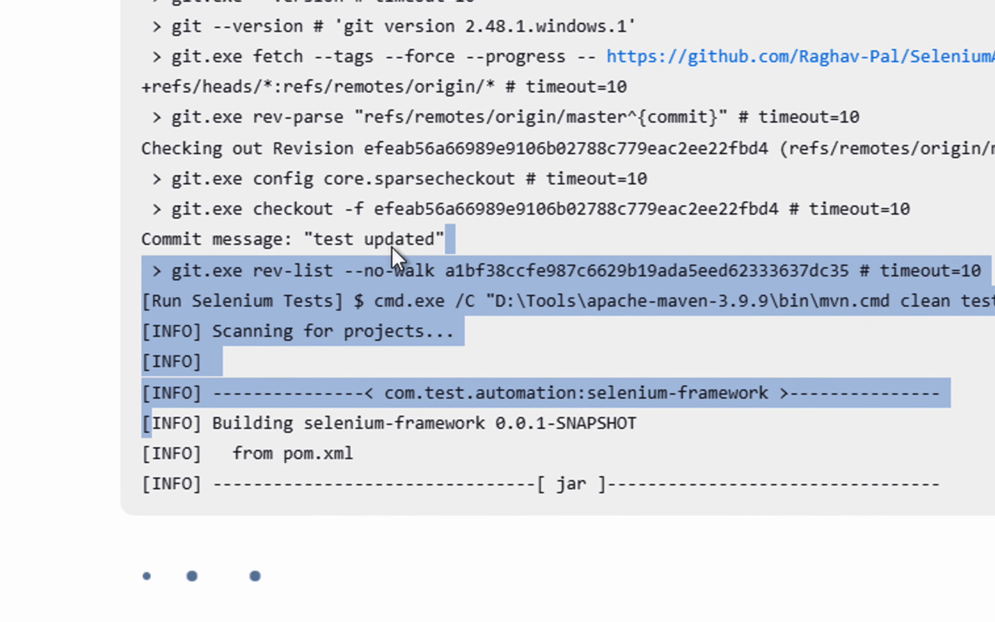
{"action": "left_click", "coordinate": [396, 249]}
{"action": "double_click", "coordinate": [397, 243]}
{"action": "left_click", "coordinate": [461, 247]}
{"action": "left_click_drag", "start_coordinate": [467, 239], "coordinate": [313, 238]}
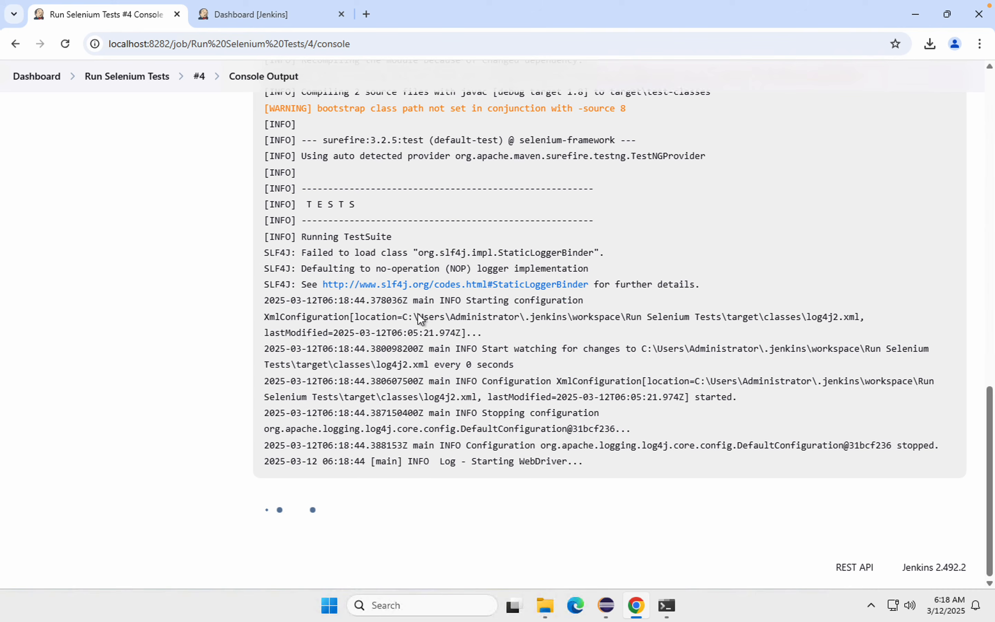
{"action": "left_click_drag", "start_coordinate": [354, 205], "coordinate": [291, 204]}
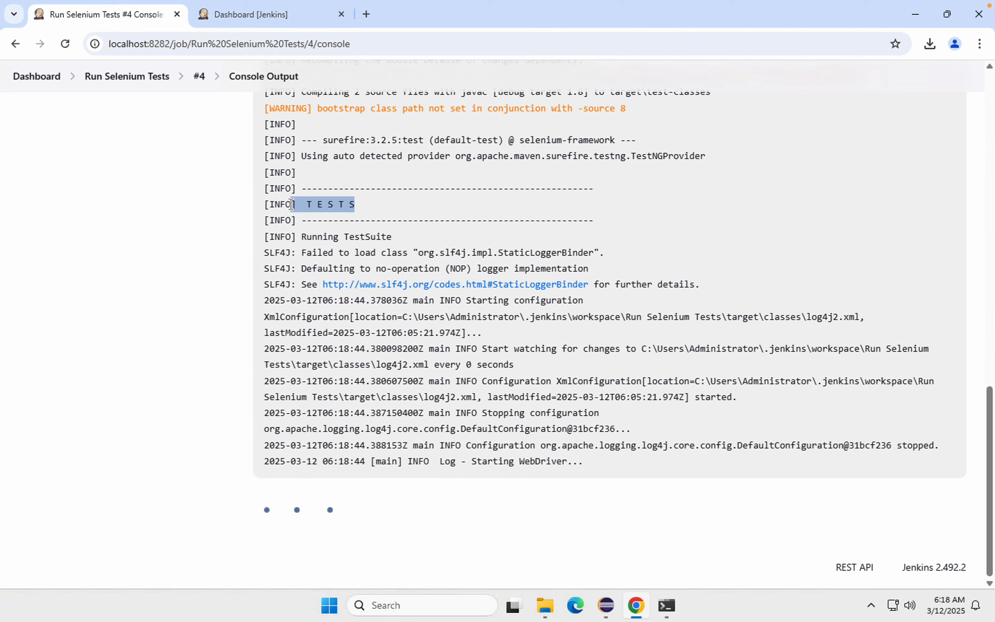
{"action": "left_click", "coordinate": [192, 263]}
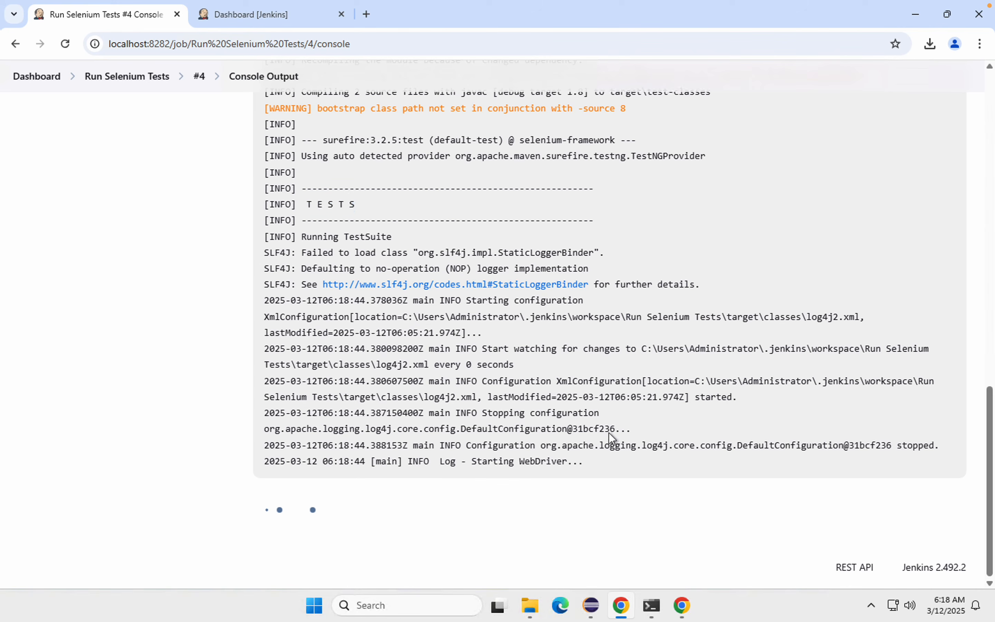
{"action": "left_click", "coordinate": [681, 602]}
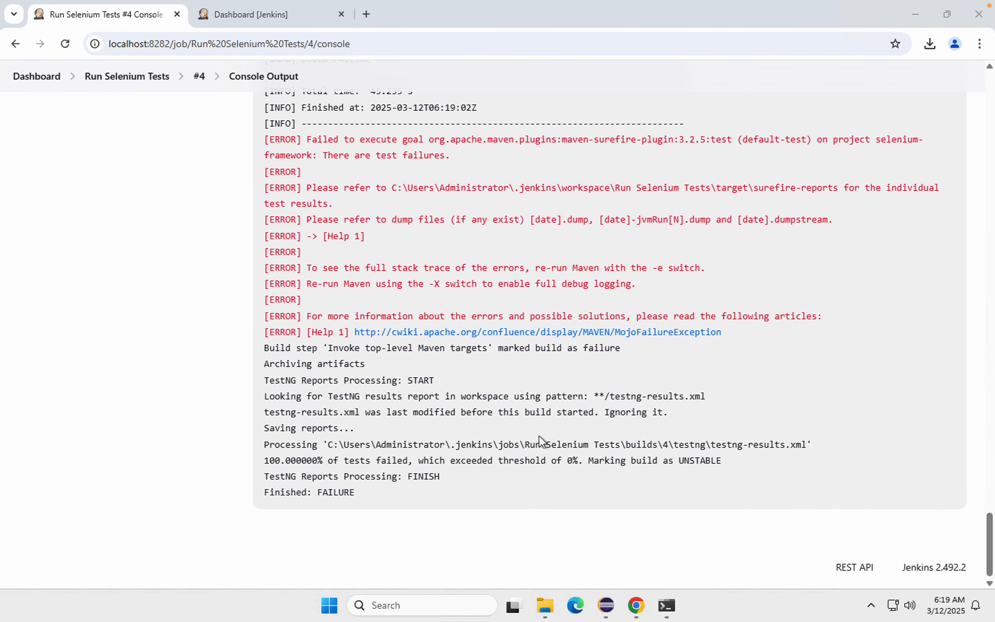
Step: Review the end of build #4's console output and the testValidLogin assertion error, comparing the expected and found page titles
{"action": "left_click_drag", "start_coordinate": [354, 493], "coordinate": [266, 490]}
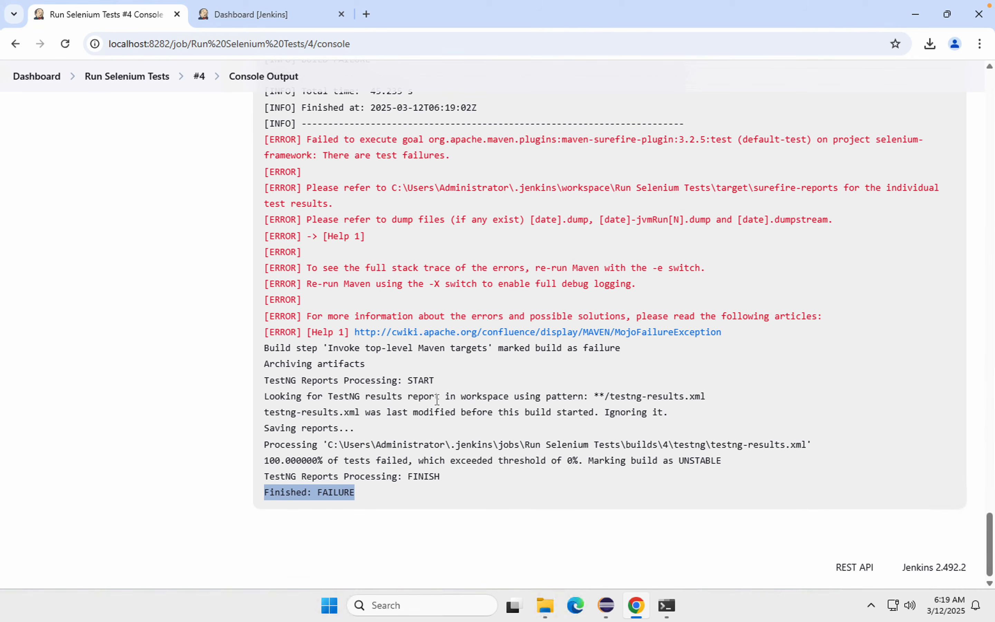
{"action": "scroll", "coordinate": [437, 399], "scroll_direction": "up", "scroll_amount": 5}
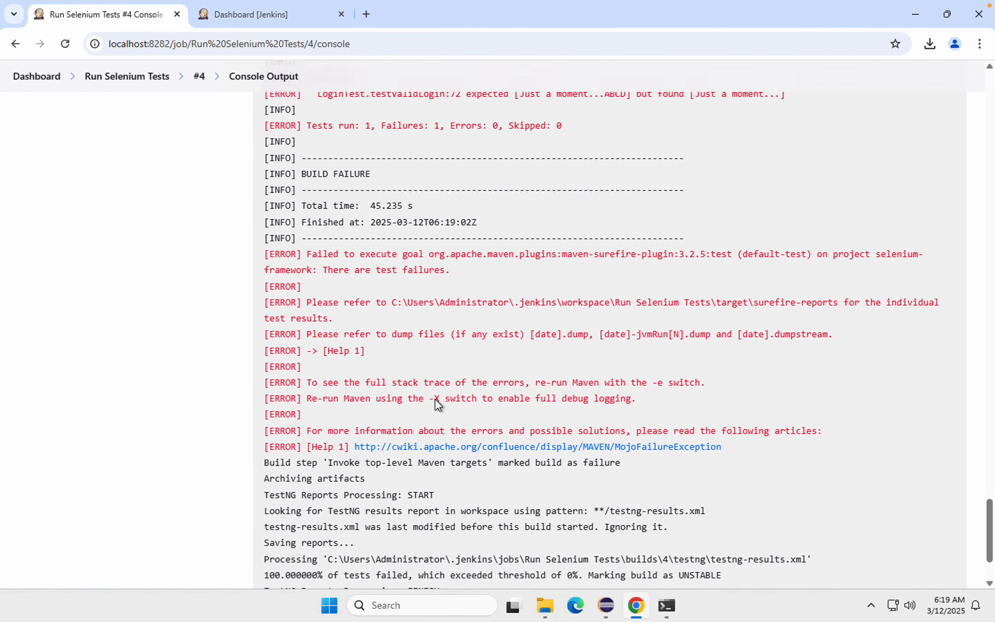
{"action": "scroll", "coordinate": [435, 399], "scroll_direction": "up", "scroll_amount": 6}
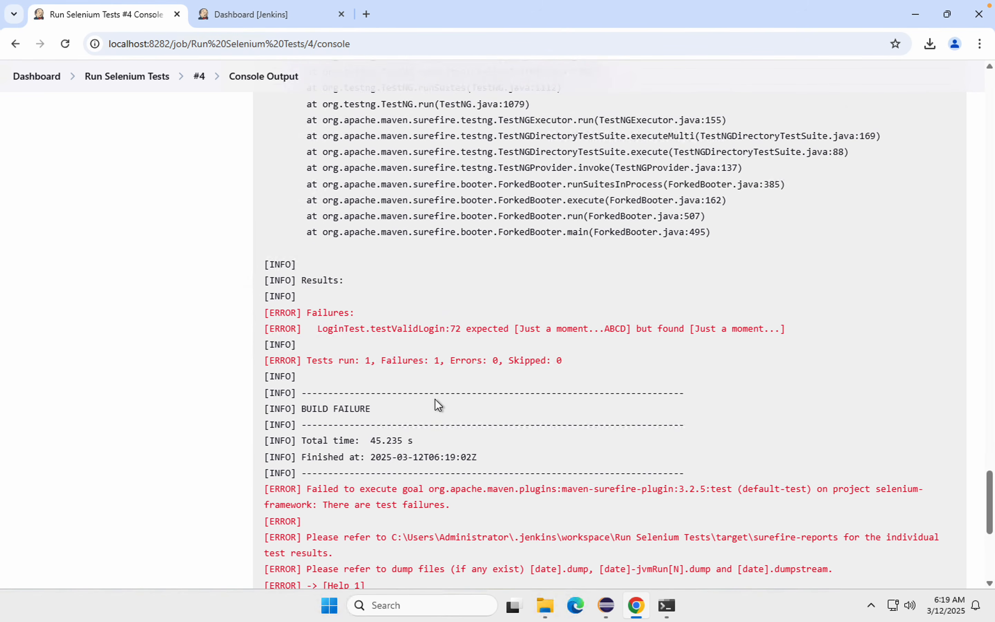
{"action": "scroll", "coordinate": [436, 399], "scroll_direction": "up", "scroll_amount": 8}
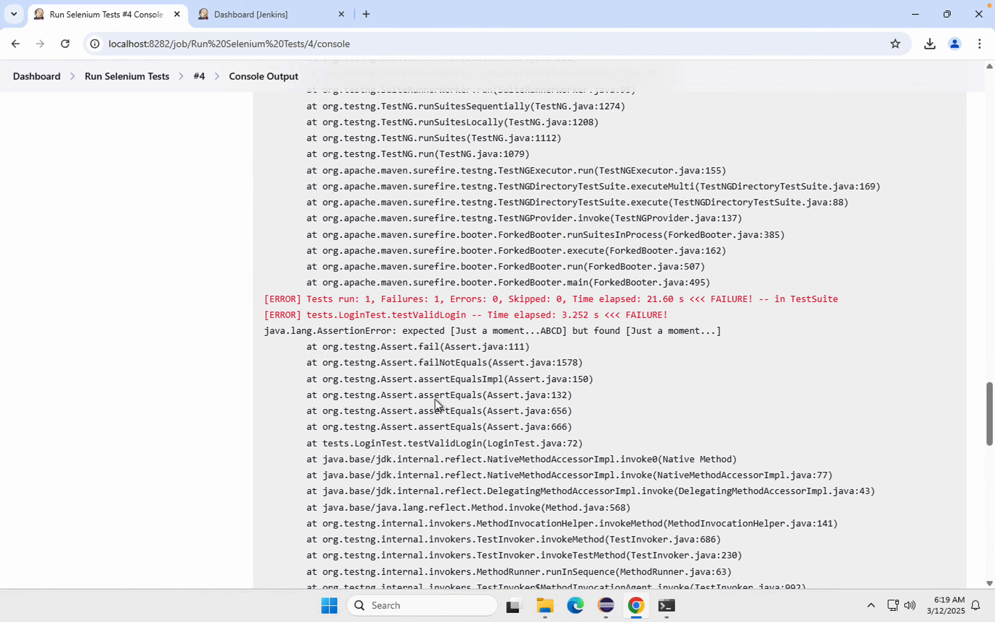
{"action": "left_click_drag", "start_coordinate": [562, 331], "coordinate": [464, 329]}
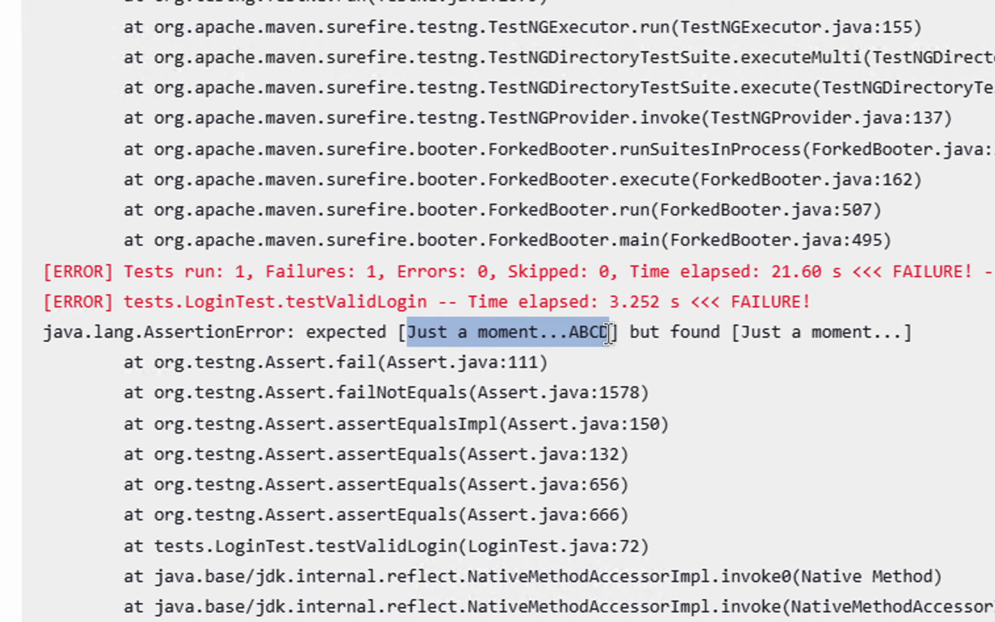
{"action": "left_click_drag", "start_coordinate": [741, 333], "coordinate": [879, 331]}
{"action": "scroll", "coordinate": [411, 329], "scroll_direction": "up", "scroll_amount": 20}
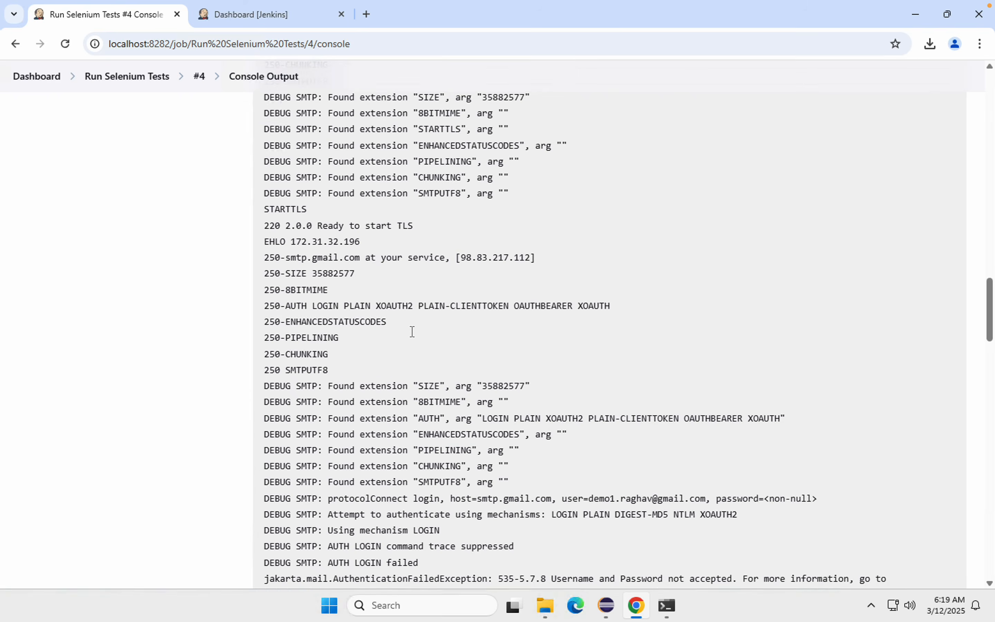
Step: Return to the Run Selenium Tests job page and examine the TestNG Results Trend chart after build #4
{"action": "left_click", "coordinate": [125, 82]}
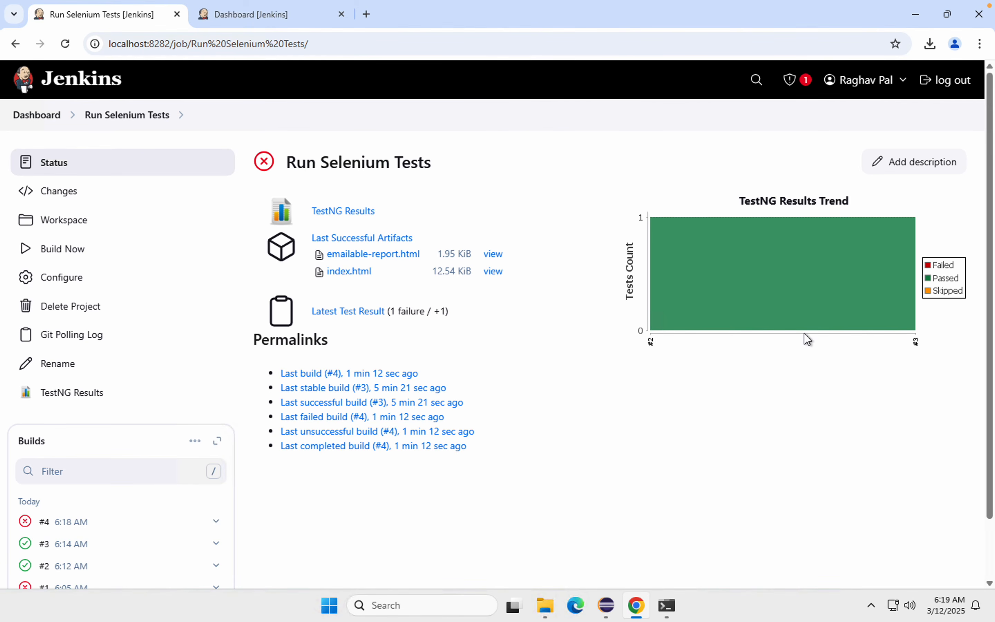
{"action": "mouse_move", "coordinate": [872, 321]}
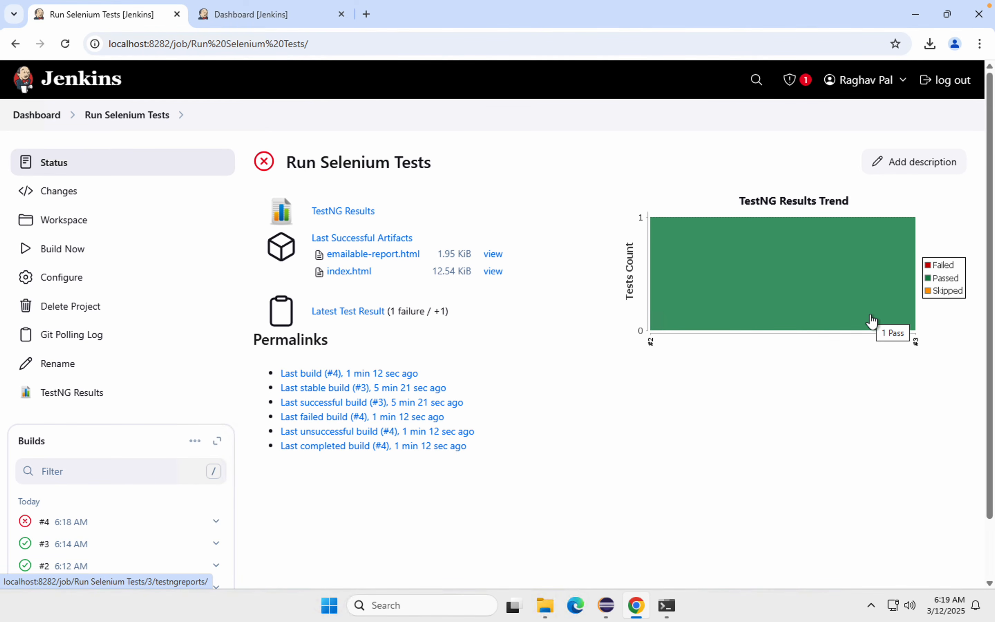
{"action": "mouse_move", "coordinate": [964, 4]}
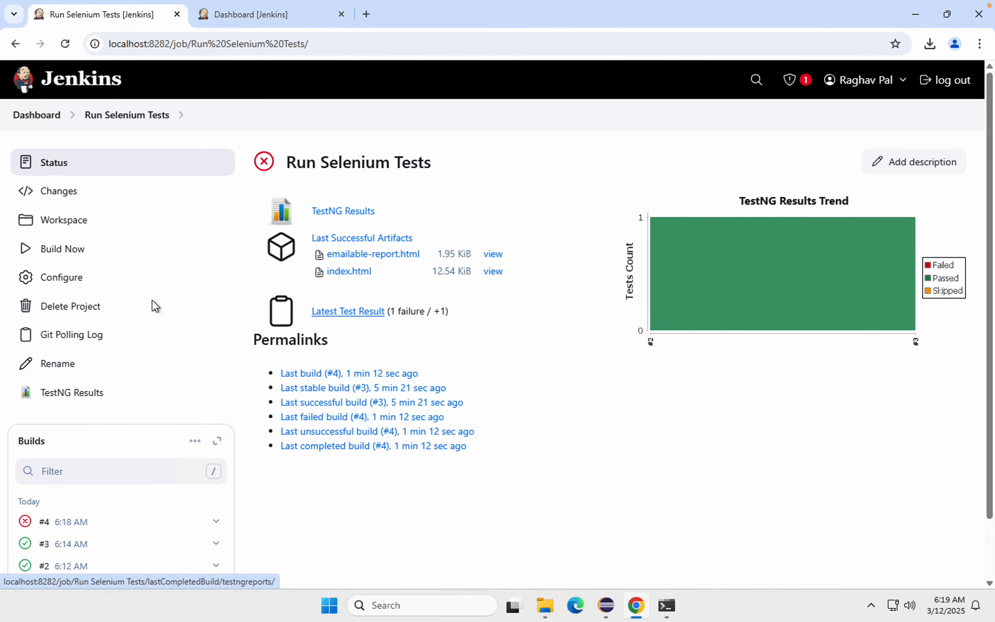
Step: Open the Run Selenium Tests job configuration and go to its Build Steps section after checking the post-build actions
{"action": "left_click", "coordinate": [62, 277]}
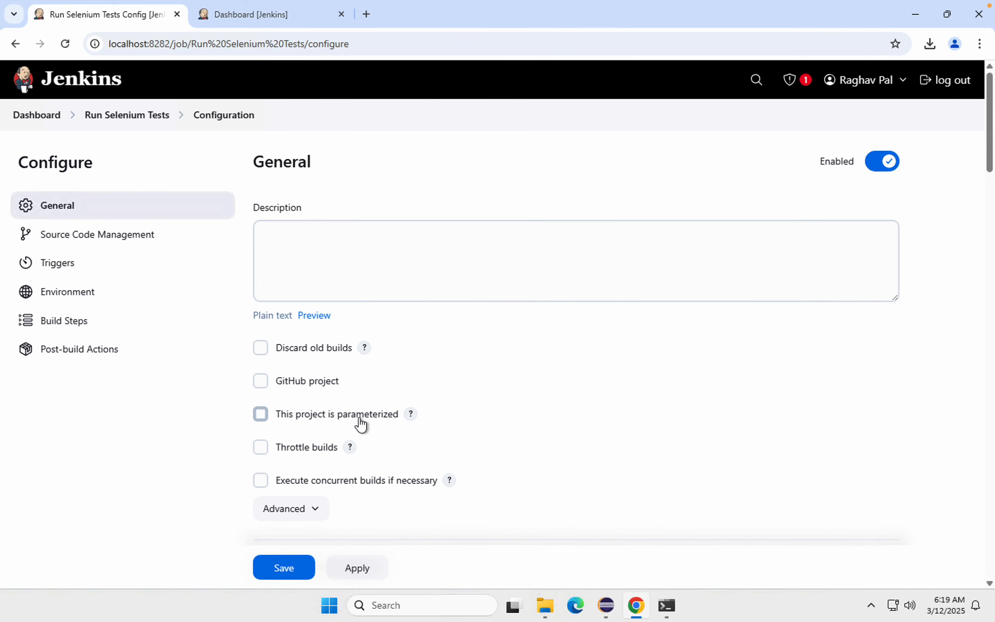
{"action": "left_click", "coordinate": [80, 350]}
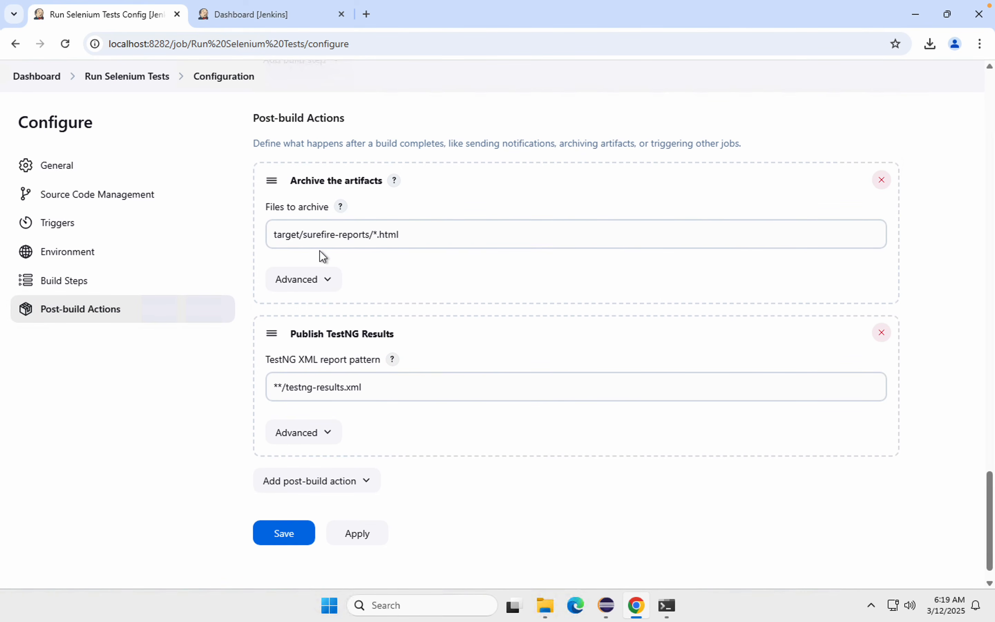
{"action": "left_click", "coordinate": [72, 287]}
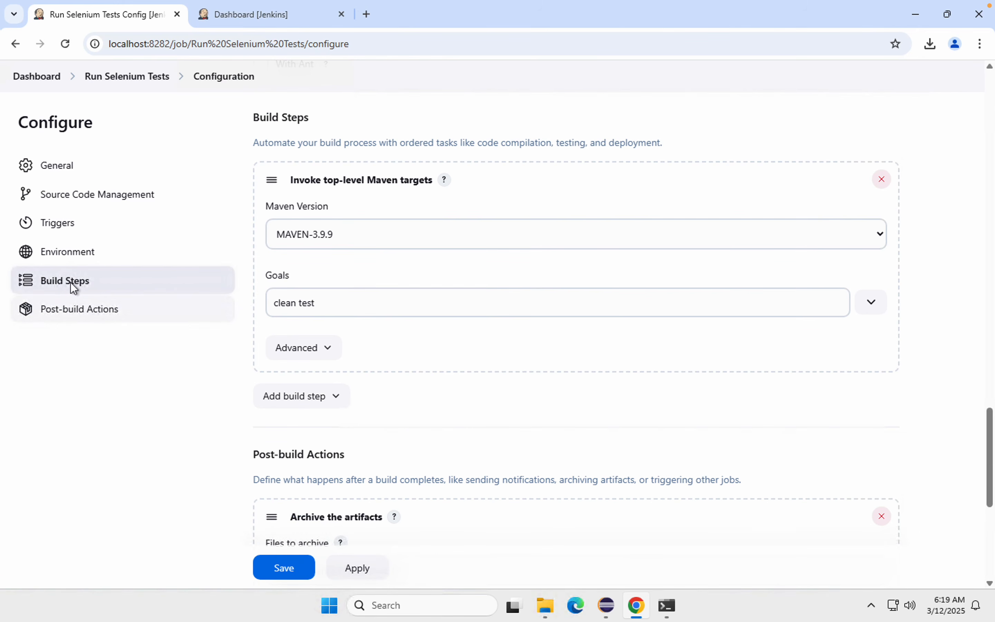
Step: Append || true to the clean test goals of the top-level Maven targets build step
{"action": "left_click", "coordinate": [332, 301]}
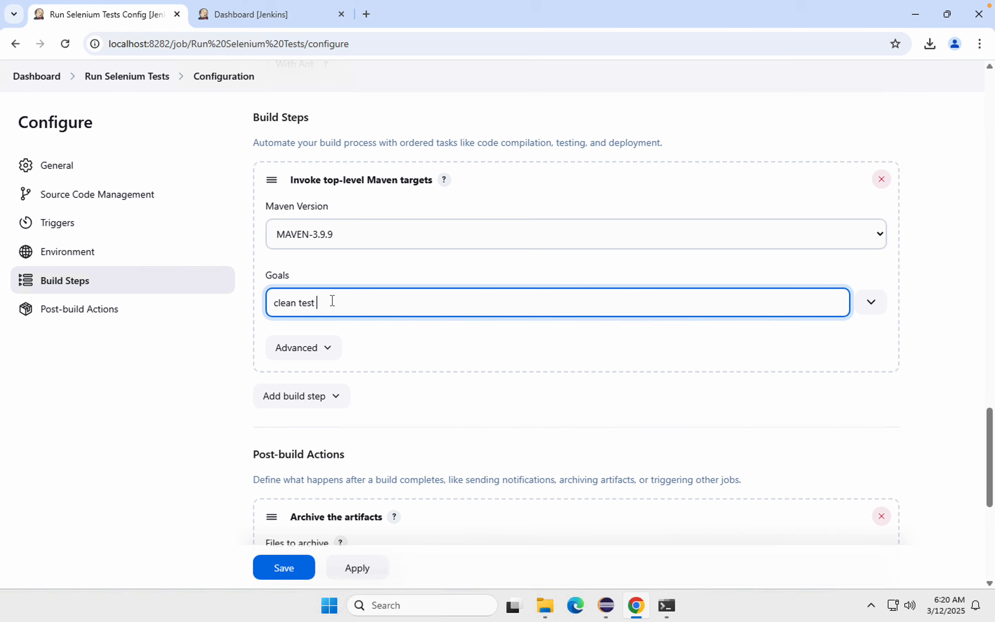
{"action": "type", "text": "|| true"}
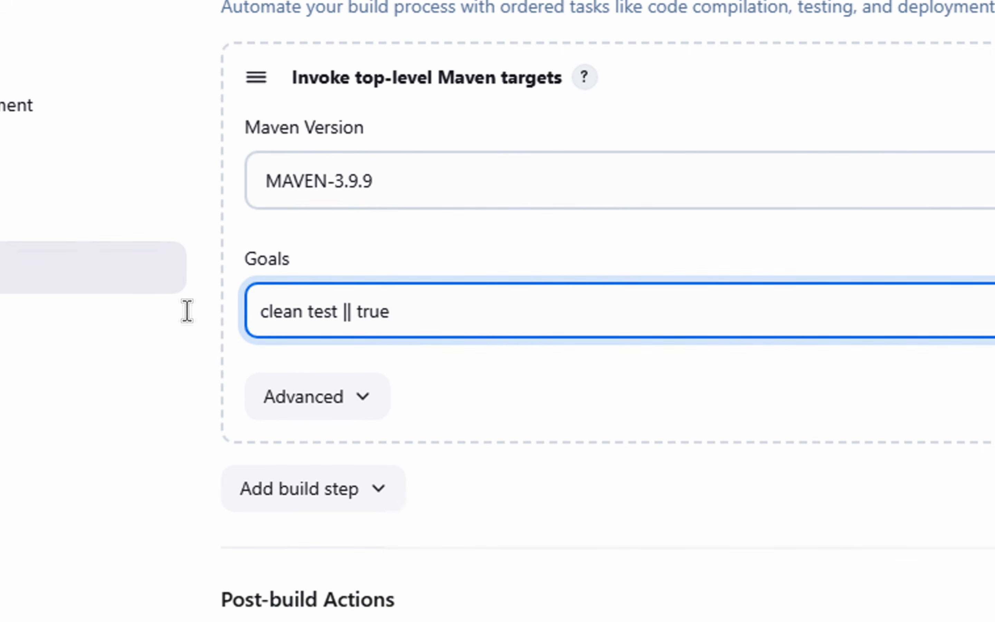
{"action": "key", "text": "ctrl+a"}
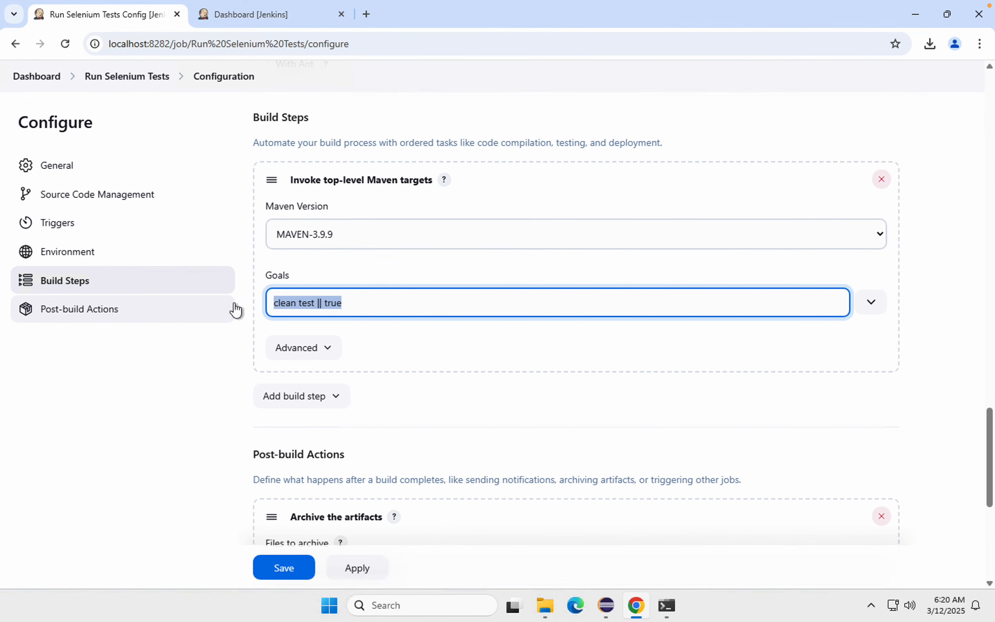
Step: Open Notepad and write the command mvn -Dmaven.test.failure.ignore=true clean test on the third line
{"action": "mouse_move", "coordinate": [587, 5]}
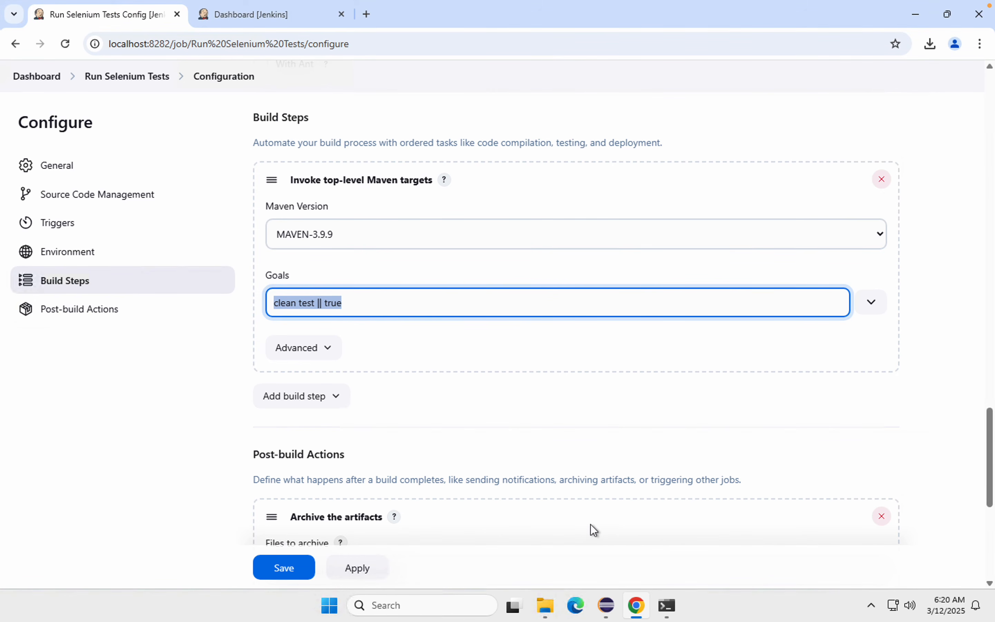
{"action": "key", "text": "super"}
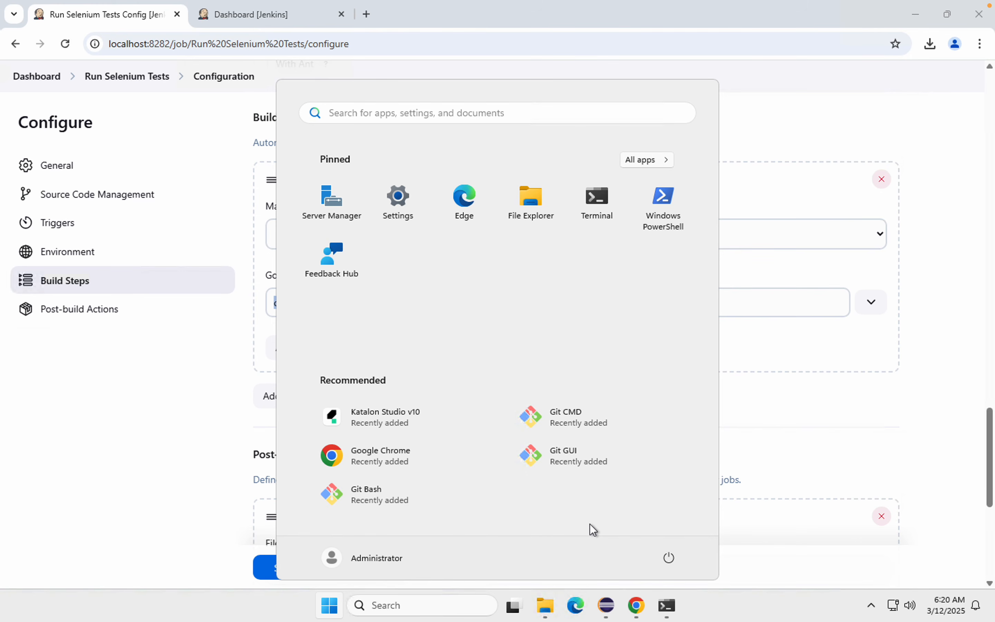
{"action": "type", "text": "note"}
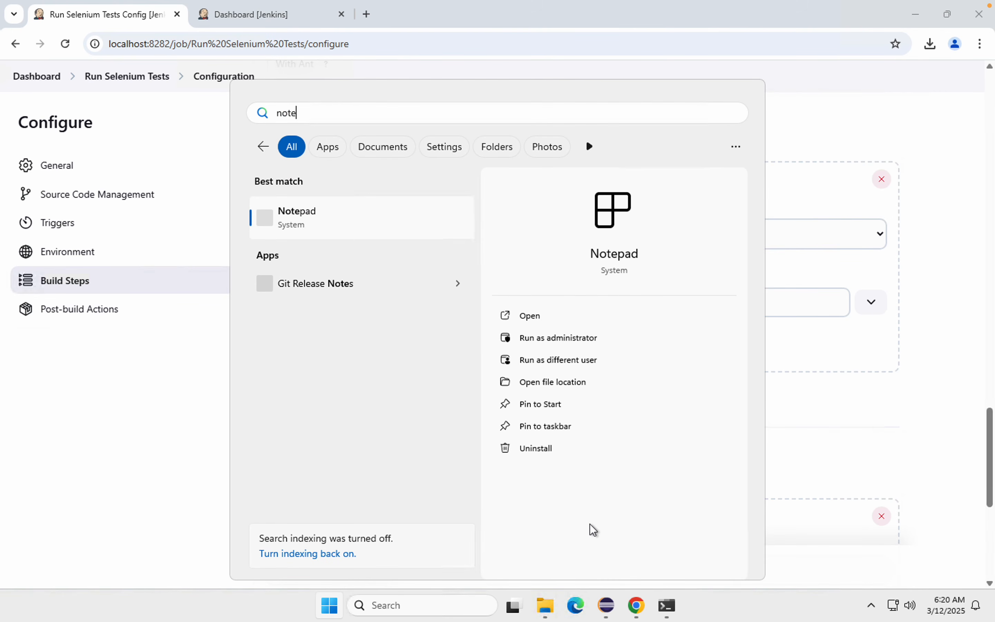
{"action": "key", "text": "Return"}
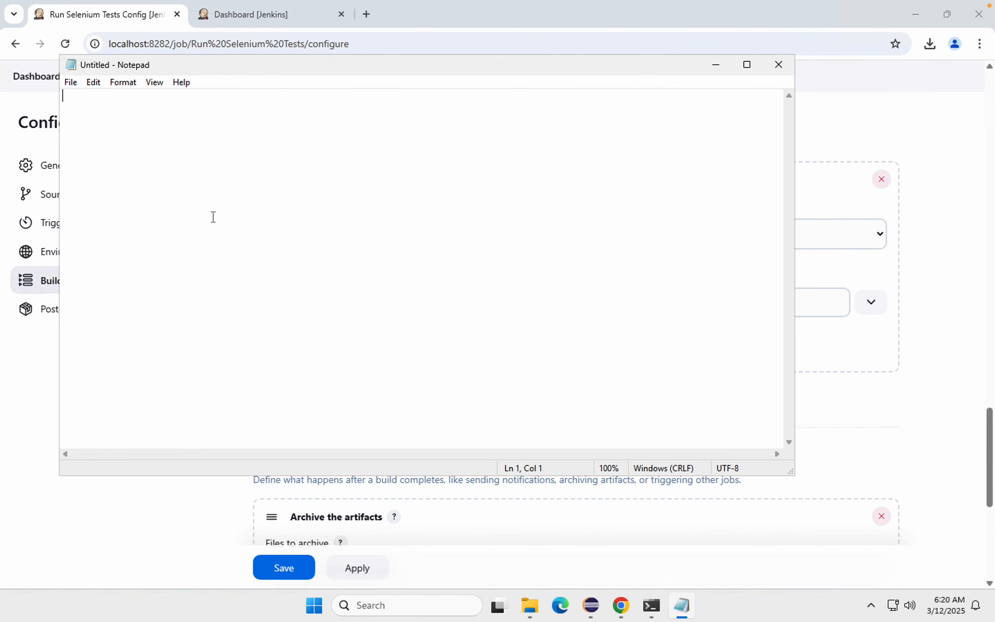
{"action": "type", "text": "v"}
{"action": "key", "text": "BackSpace"}
{"action": "key", "text": "Return"}
{"action": "key", "text": "Return"}
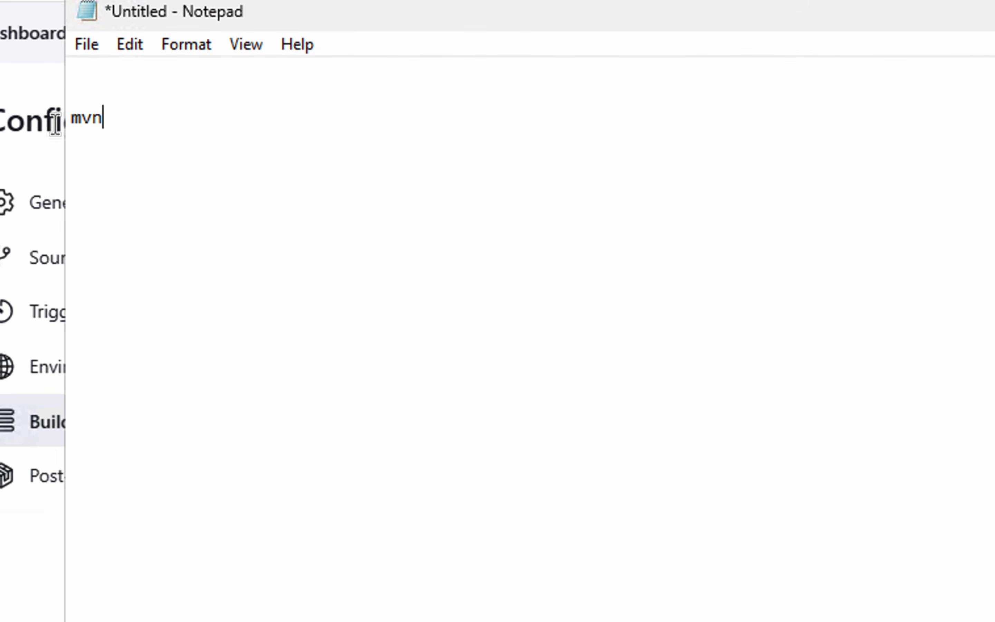
{"action": "type", "text": "-Dmaven.test.failure.ignore=true clean test"}
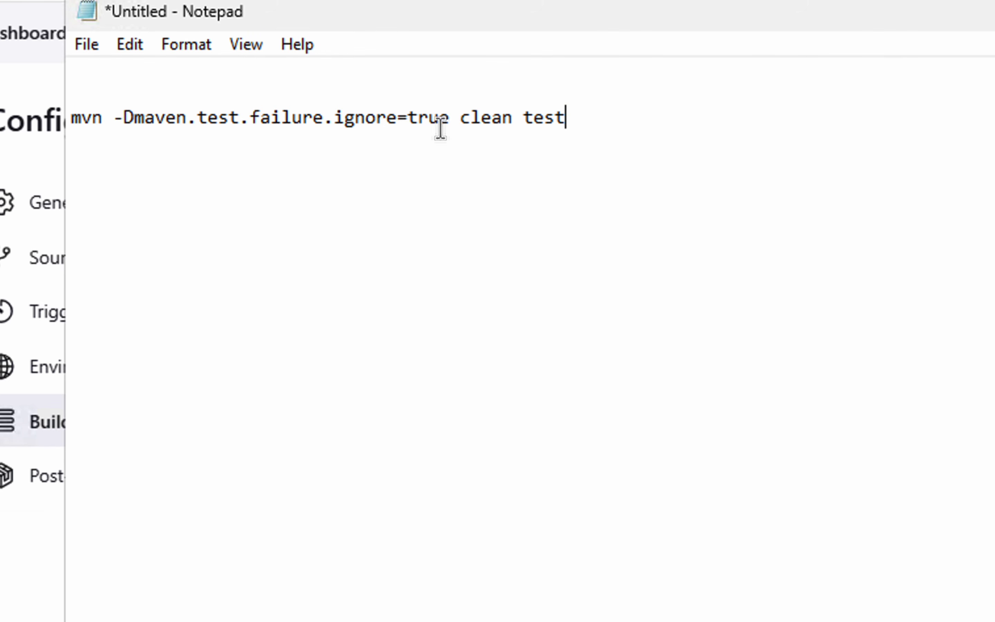
Step: Replace the Jenkins job's Maven goals with -Dmaven.test.failure.ignore=true clean test copied from Notepad, then apply and save the configuration
{"action": "left_click_drag", "start_coordinate": [460, 118], "coordinate": [105, 116]}
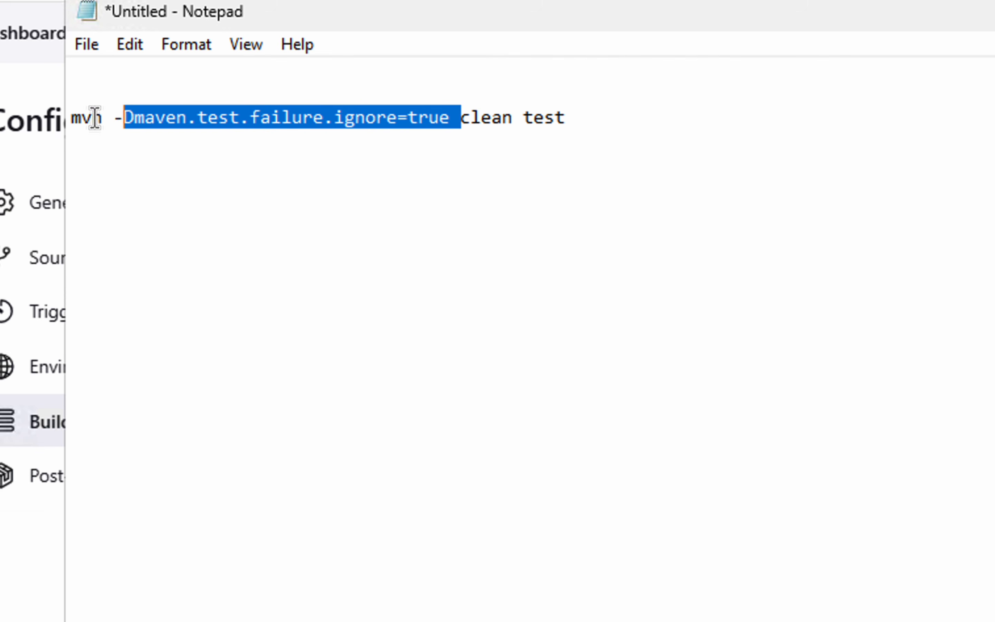
{"action": "left_click", "coordinate": [115, 118]}
{"action": "left_click_drag", "start_coordinate": [113, 118], "coordinate": [570, 119]}
{"action": "key", "text": "ctrl+c"}
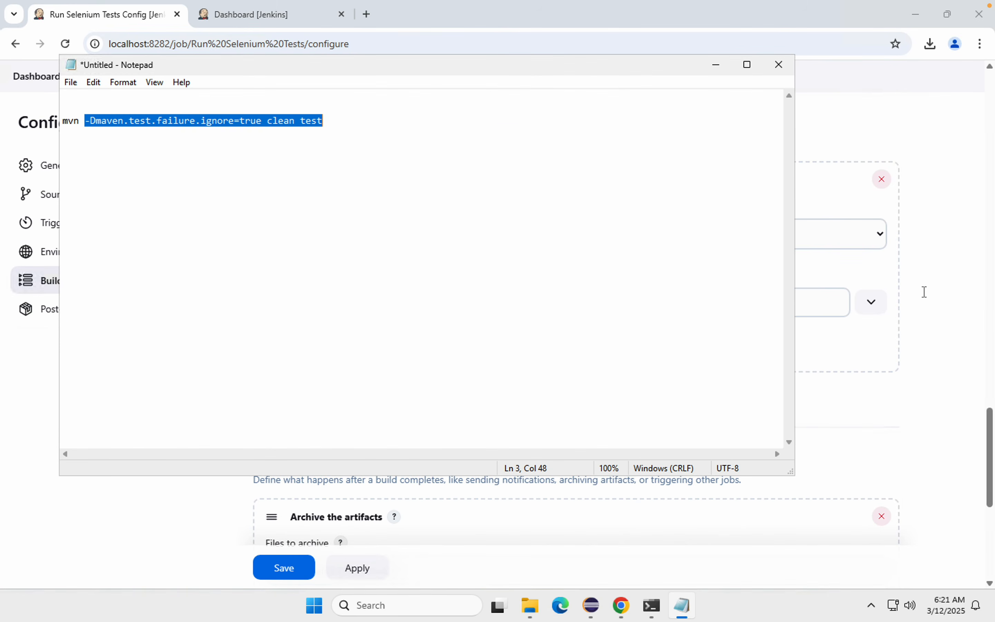
{"action": "left_click", "coordinate": [926, 294]}
{"action": "left_click_drag", "start_coordinate": [355, 305], "coordinate": [238, 307]}
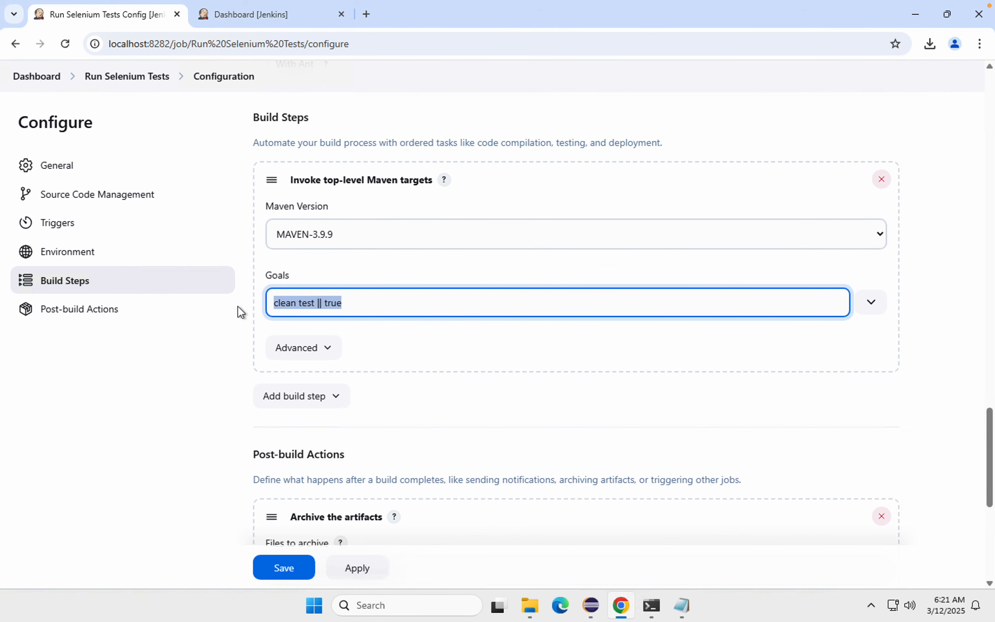
{"action": "key", "text": "ctrl+v"}
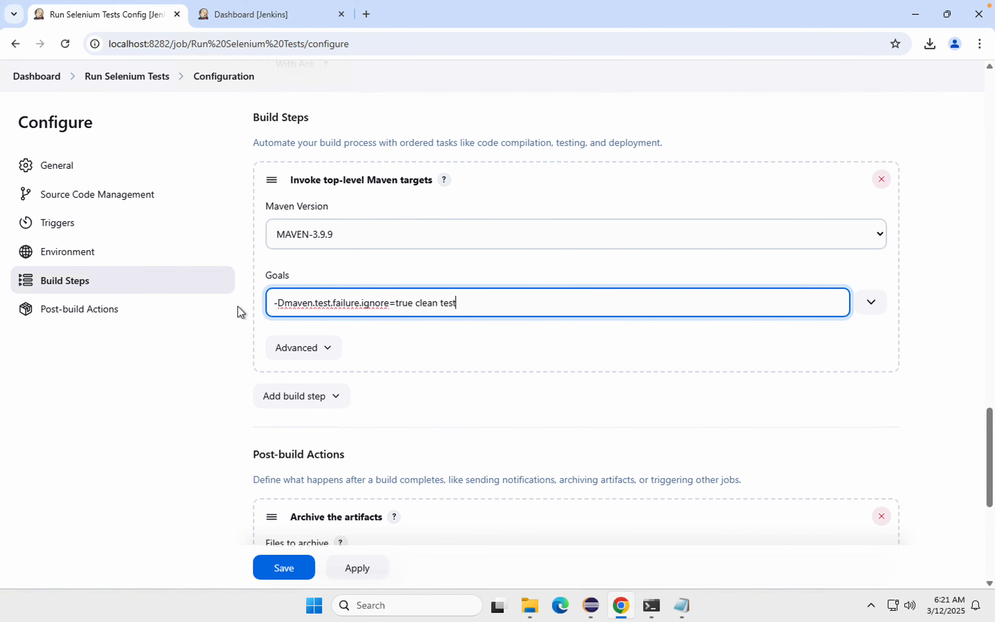
{"action": "left_click", "coordinate": [358, 569]}
{"action": "left_click", "coordinate": [284, 568]}
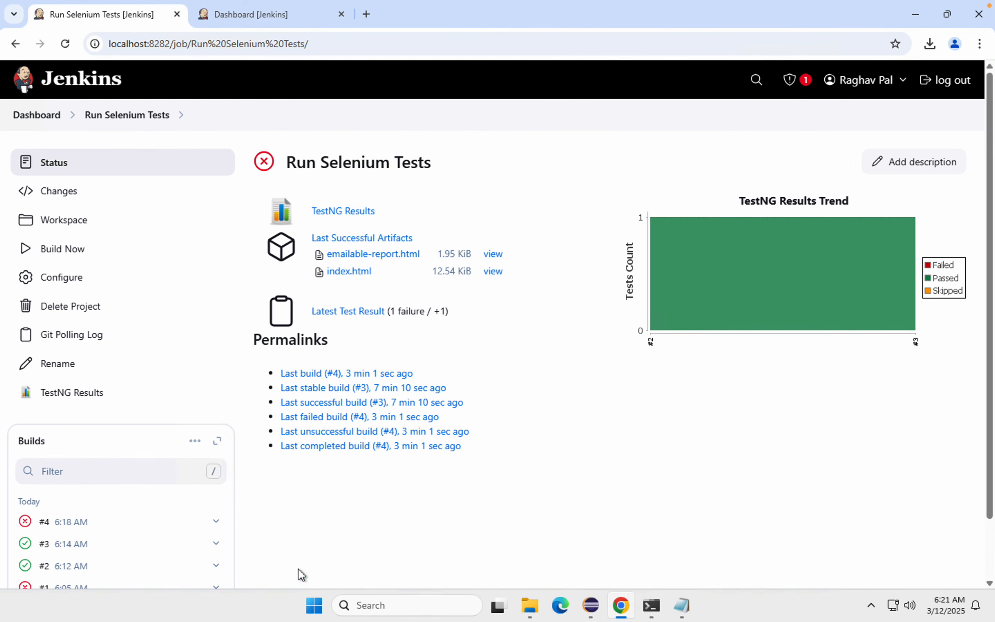
Step: Start a new build of Run Selenium Tests and follow its console output down to the TESTS section
{"action": "left_click", "coordinate": [60, 252]}
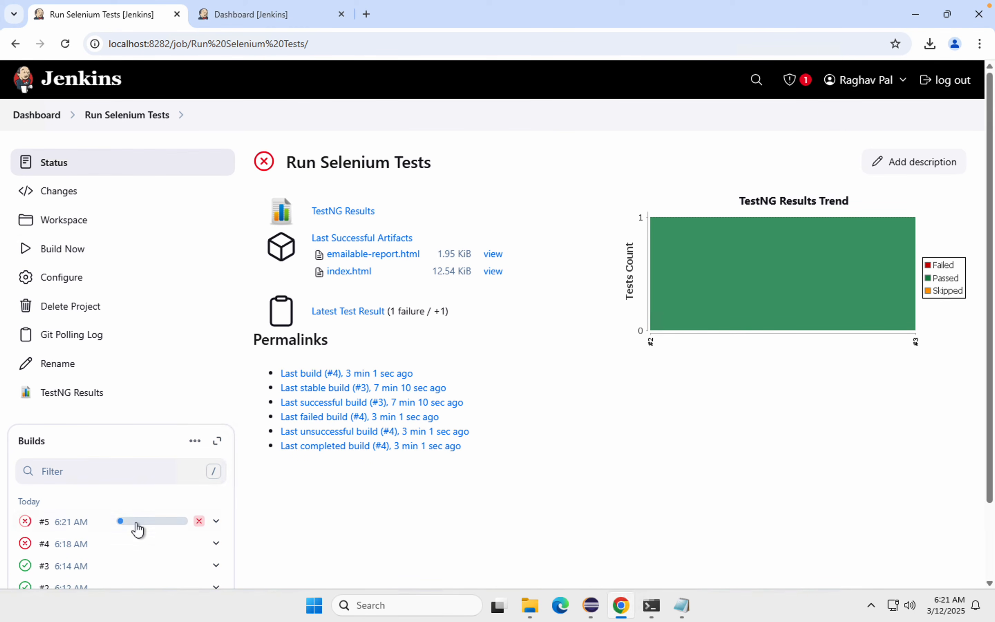
{"action": "left_click", "coordinate": [136, 523]}
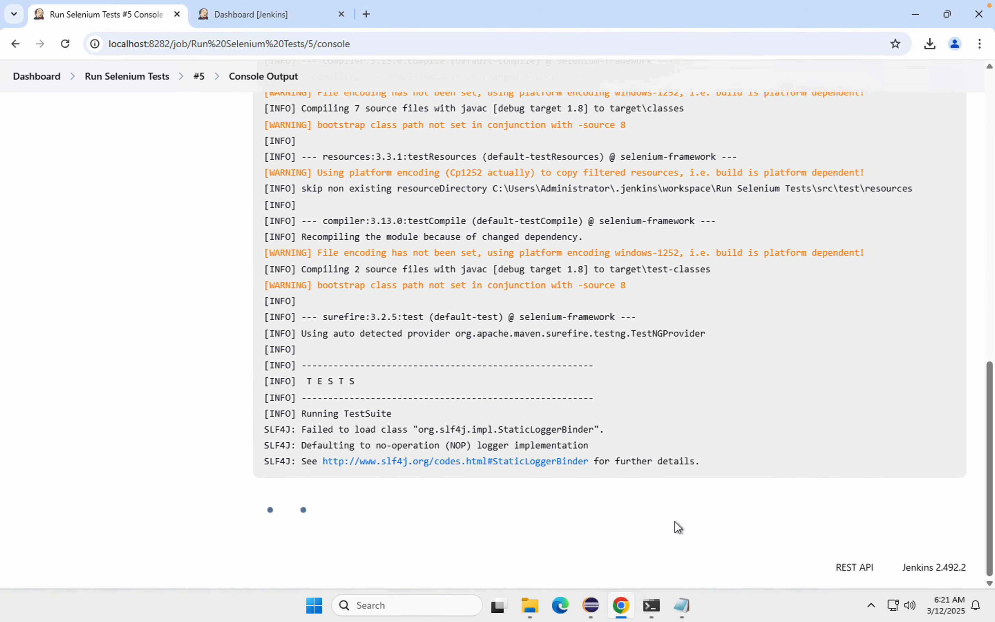
{"action": "mouse_move", "coordinate": [824, 5]}
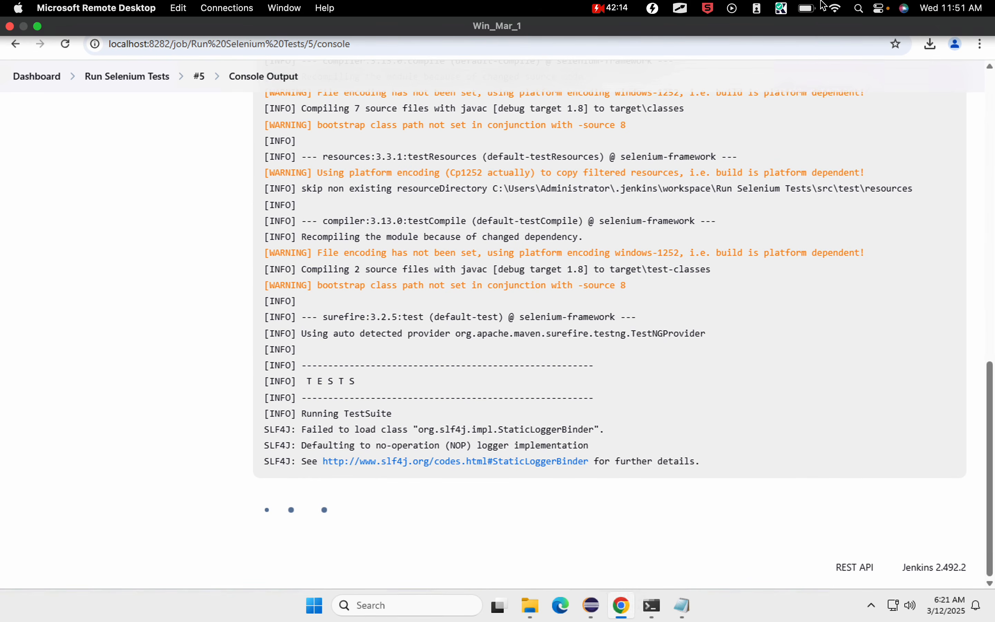
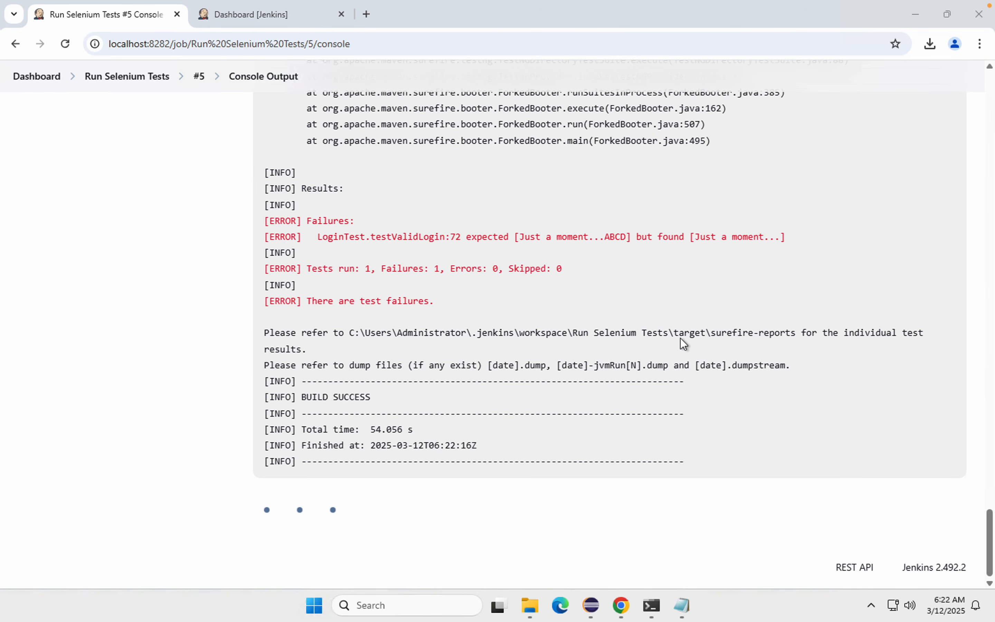
Step: Read the final result lines of the build #5 console output, and return to the Run Selenium Tests page to view the TestNG Results Trend
{"action": "left_click", "coordinate": [291, 496]}
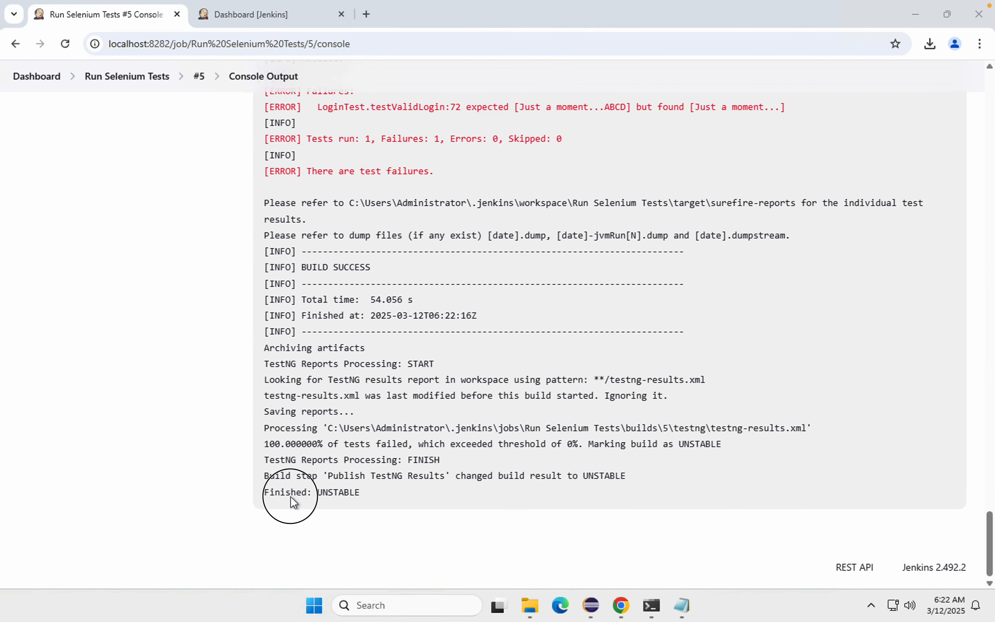
{"action": "left_click_drag", "start_coordinate": [291, 497], "coordinate": [292, 496]}
{"action": "scroll", "coordinate": [202, 392], "scroll_direction": "up", "scroll_amount": 4}
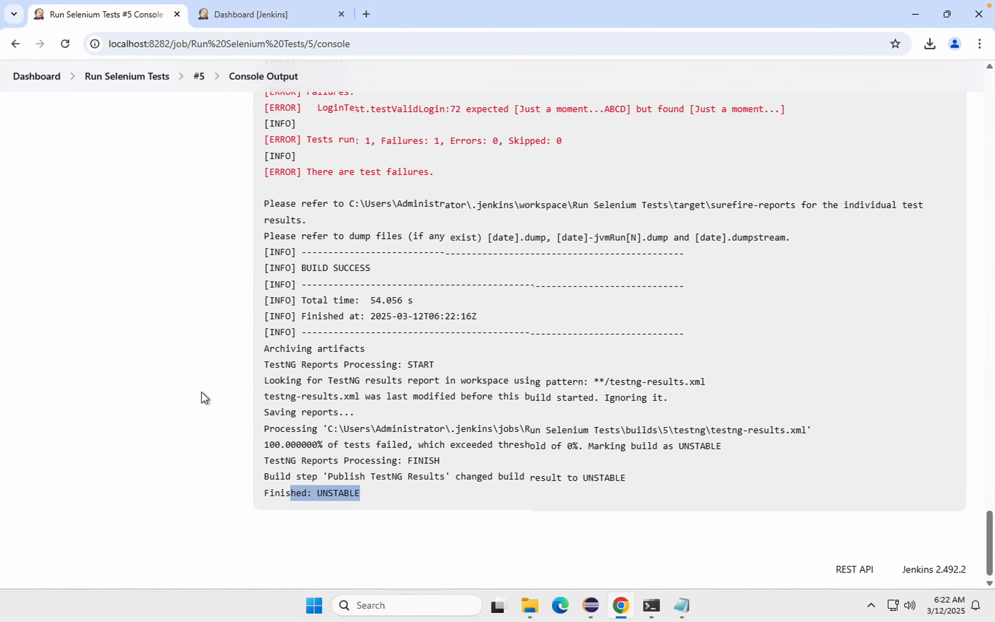
{"action": "scroll", "coordinate": [202, 392], "scroll_direction": "down", "scroll_amount": 4}
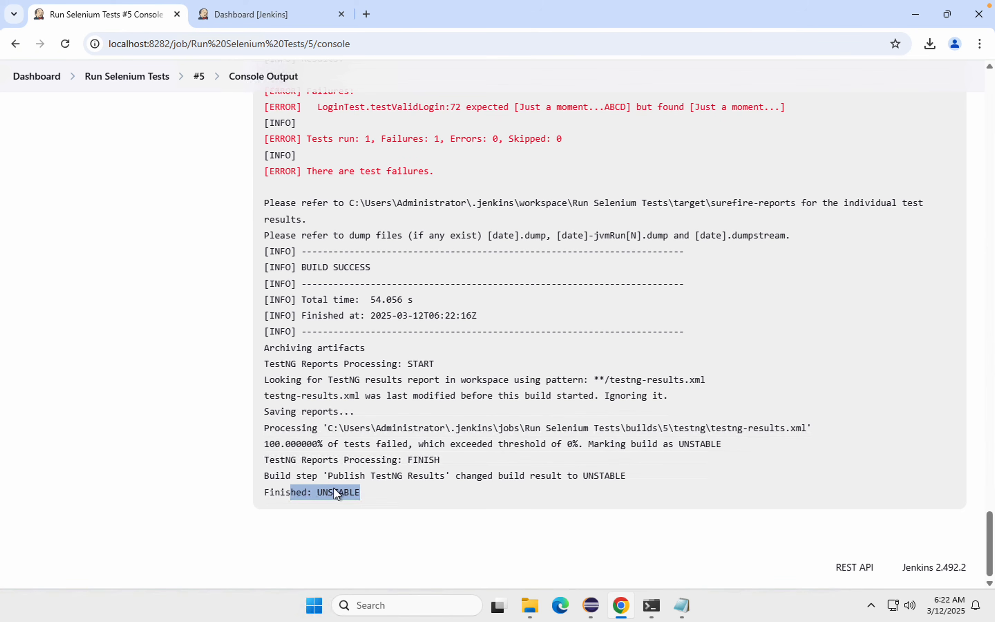
{"action": "double_click", "coordinate": [336, 490]}
{"action": "scroll", "coordinate": [168, 249], "scroll_direction": "up", "scroll_amount": 6}
{"action": "left_click", "coordinate": [134, 78]}
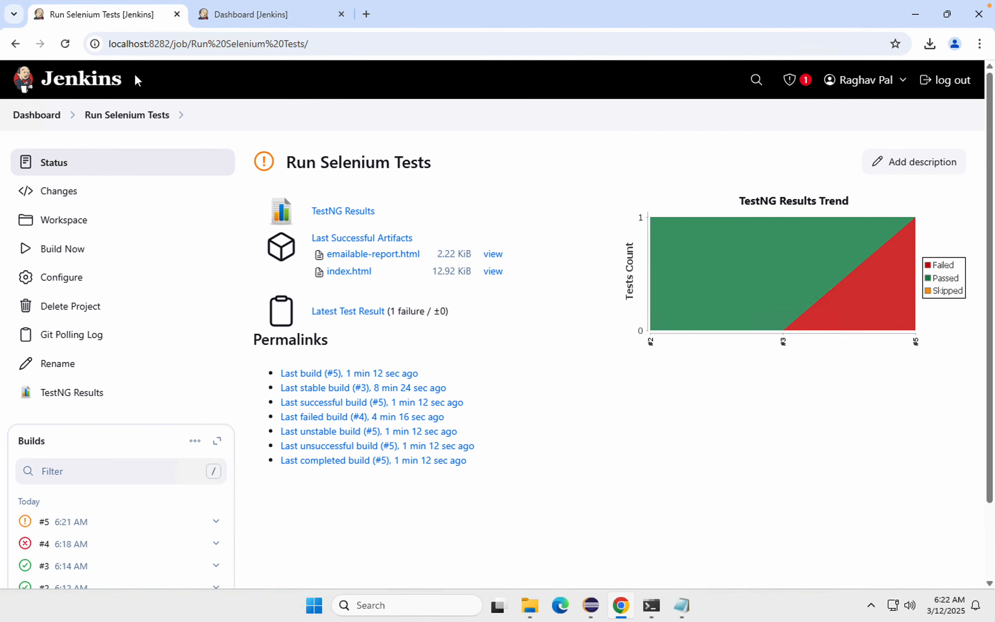
{"action": "mouse_move", "coordinate": [878, 307]}
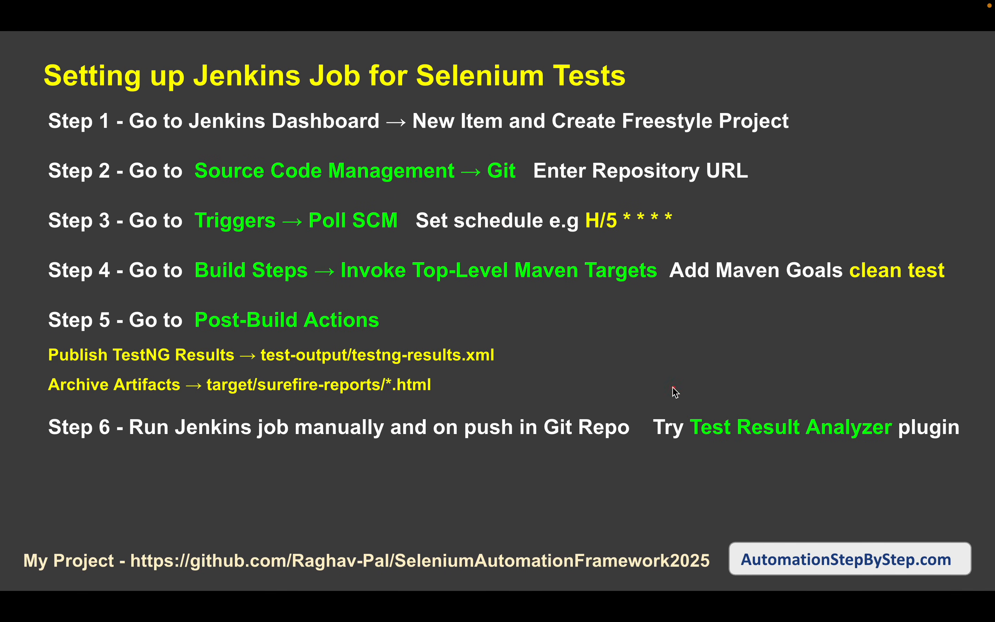
{"action": "left_click_drag", "start_coordinate": [671, 405], "coordinate": [903, 449]}
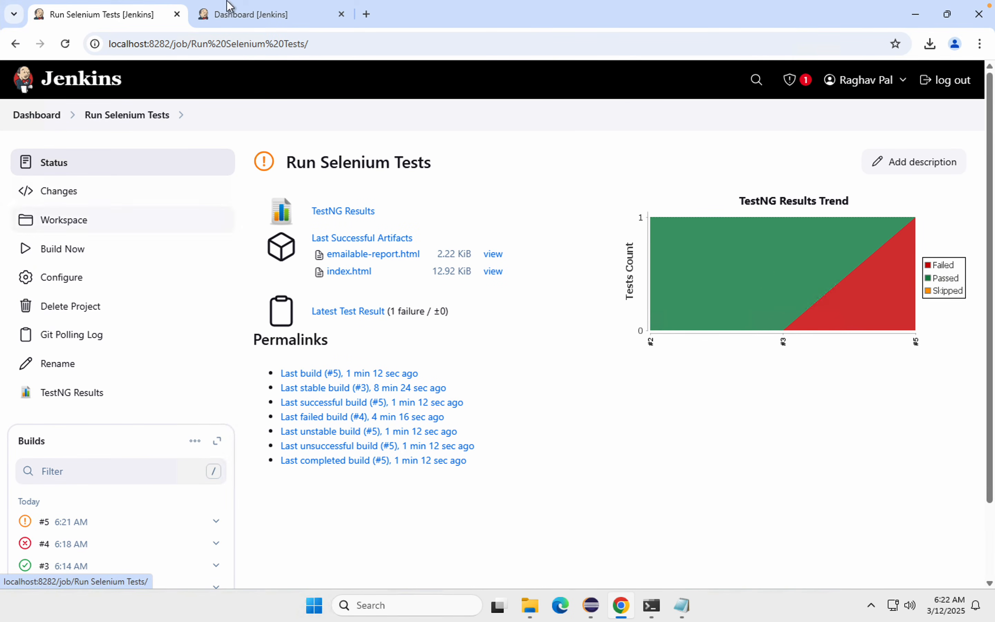
Step: Go to the Jenkins plugin manager and search the available plugins for analyzer
{"action": "left_click", "coordinate": [240, 16]}
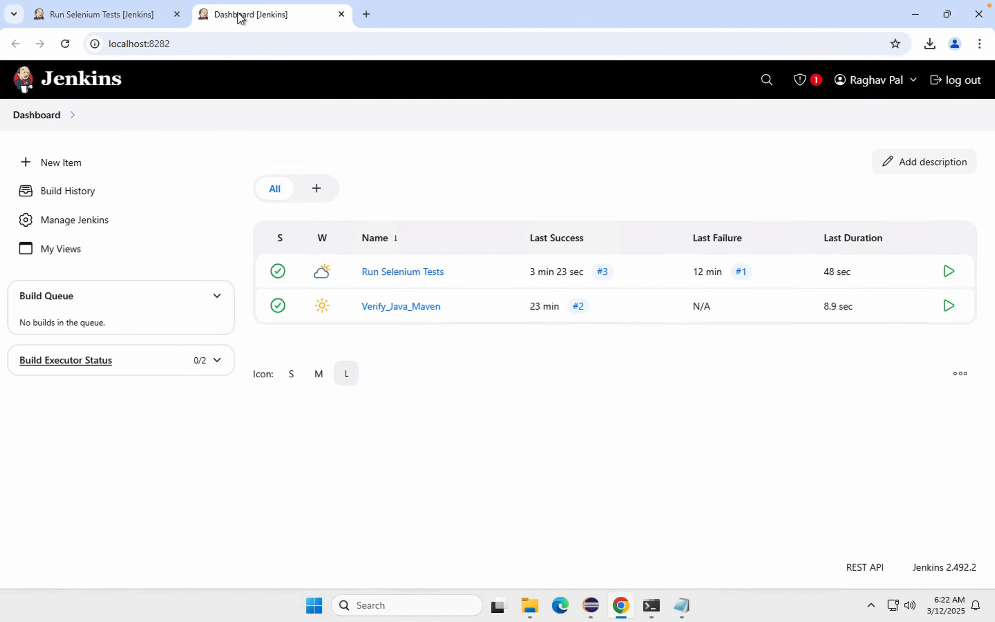
{"action": "left_click", "coordinate": [39, 117]}
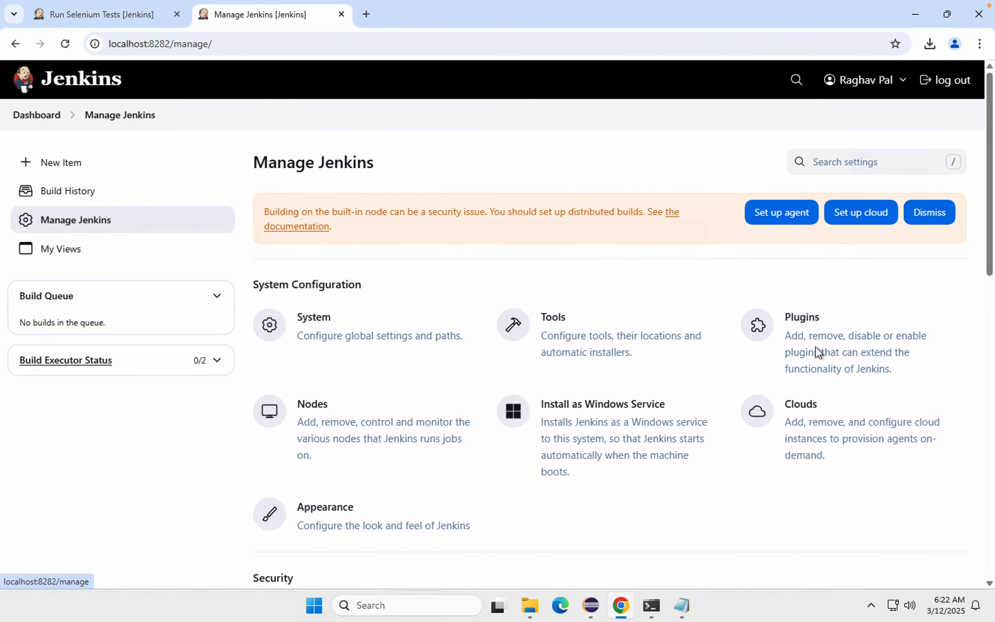
{"action": "left_click", "coordinate": [833, 347]}
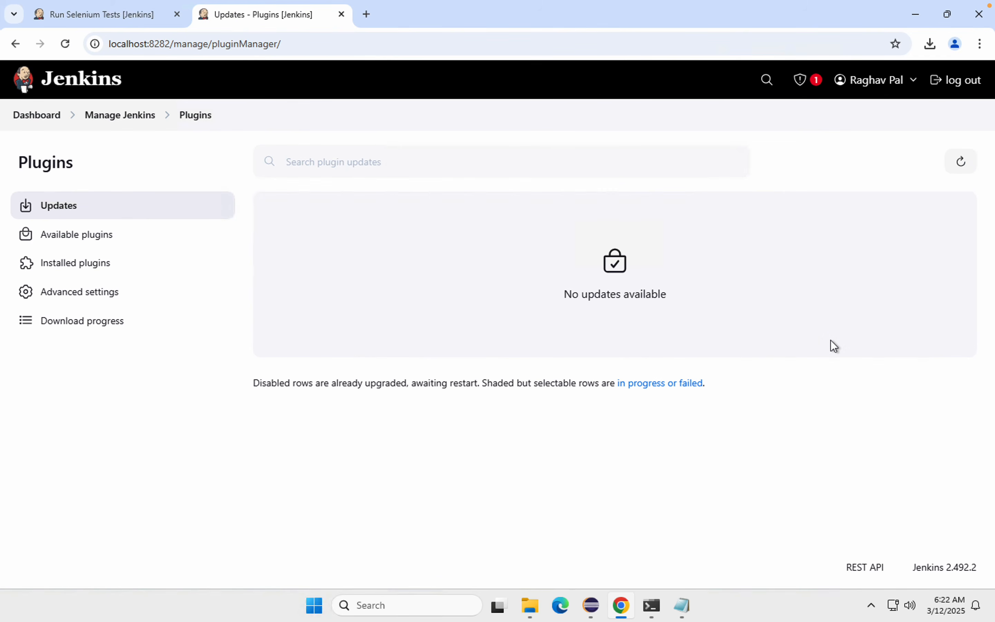
{"action": "left_click", "coordinate": [72, 244]}
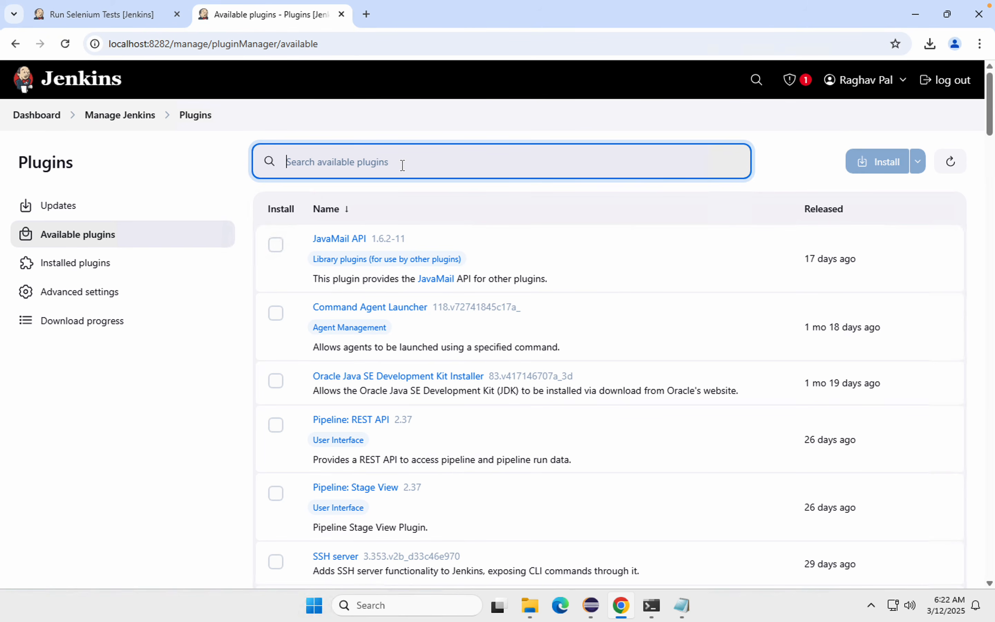
{"action": "type", "text": "ana"}
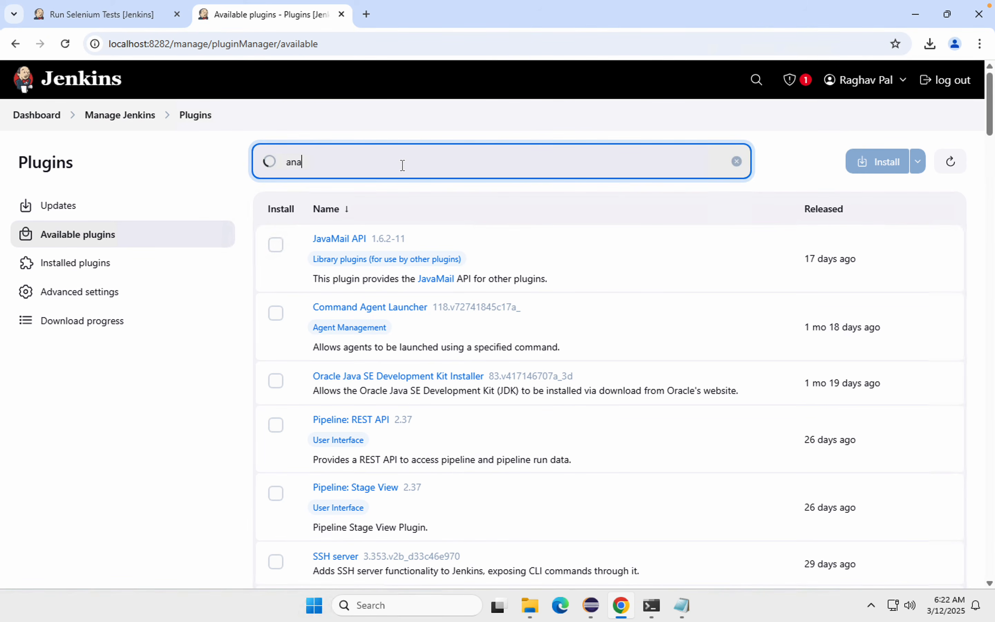
{"action": "type", "text": "lyzer"}
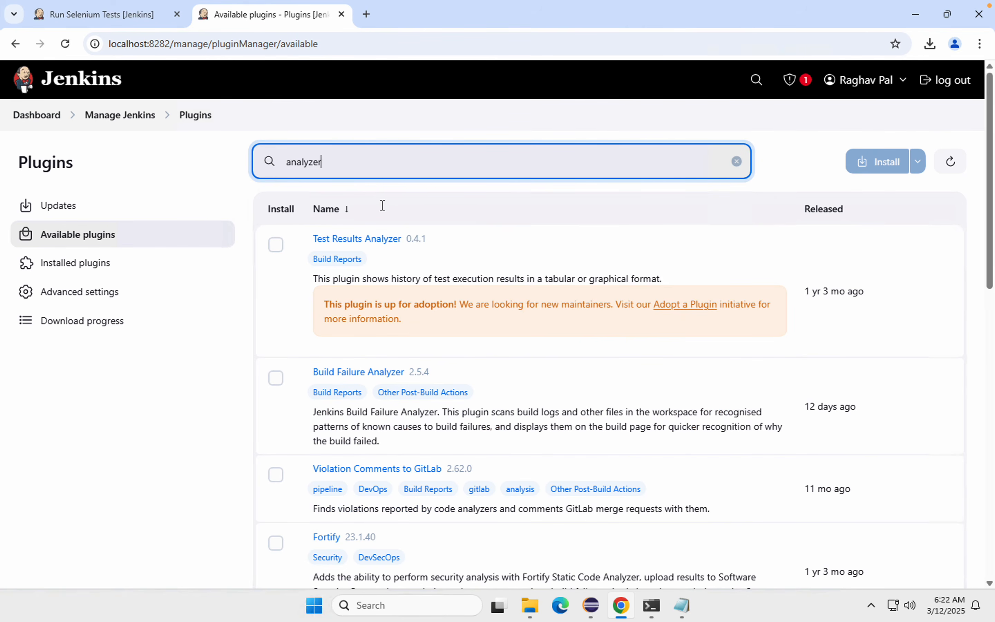
Step: Install the Test Results Analyzer plugin and check its entry in the download progress list
{"action": "left_click", "coordinate": [277, 245]}
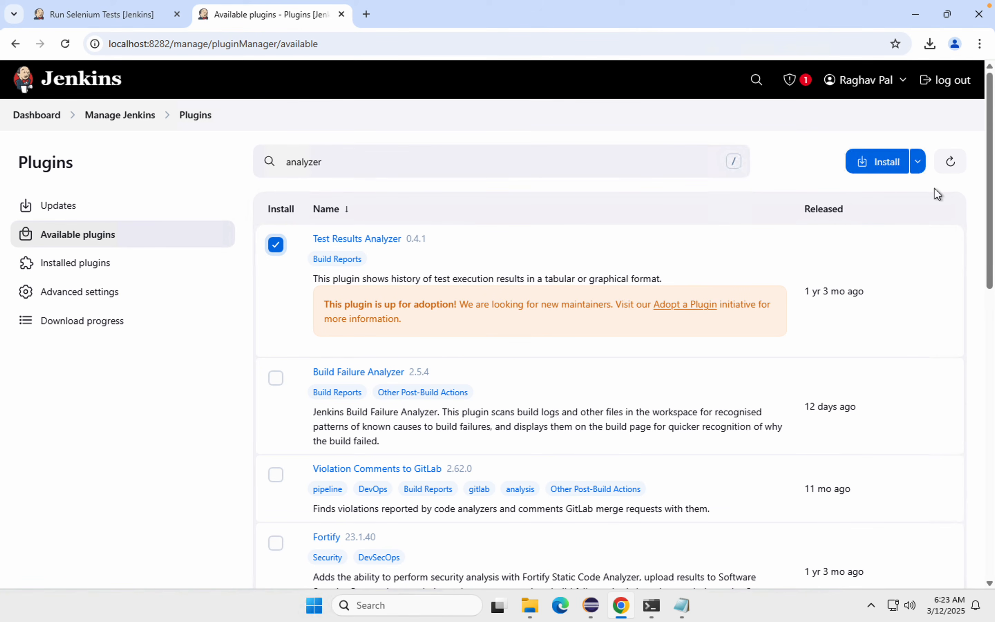
{"action": "left_click", "coordinate": [877, 162]}
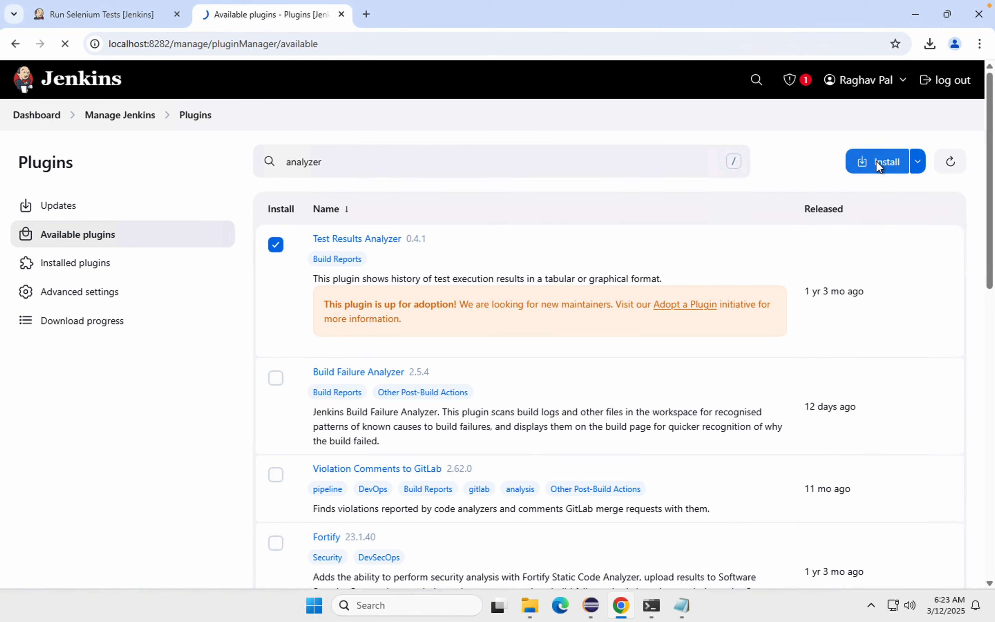
{"action": "scroll", "coordinate": [571, 461], "scroll_direction": "down", "scroll_amount": 10}
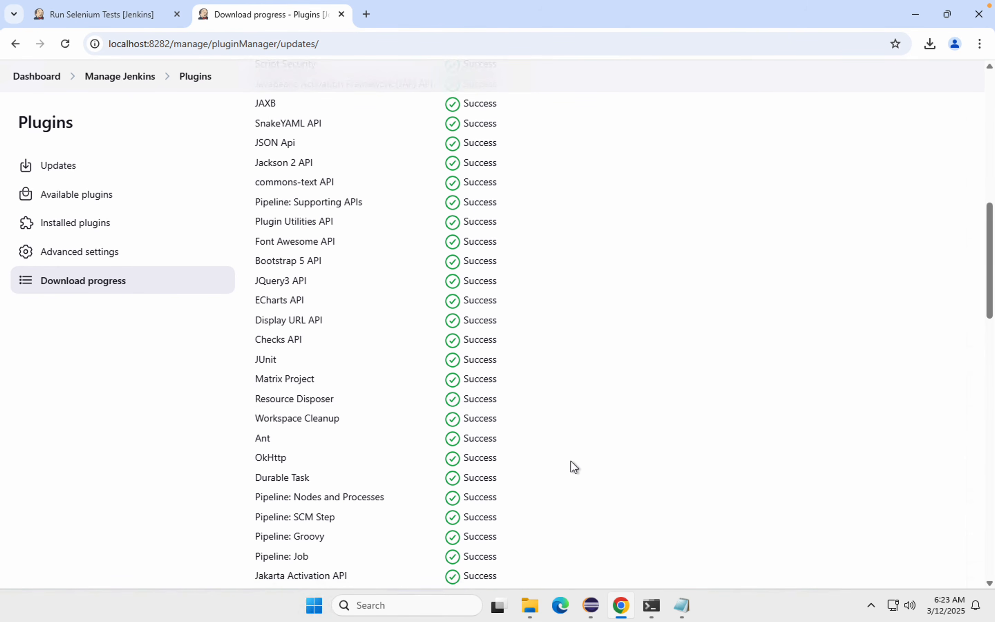
{"action": "scroll", "coordinate": [570, 460], "scroll_direction": "down", "scroll_amount": 7}
{"action": "scroll", "coordinate": [571, 468], "scroll_direction": "down", "scroll_amount": 10}
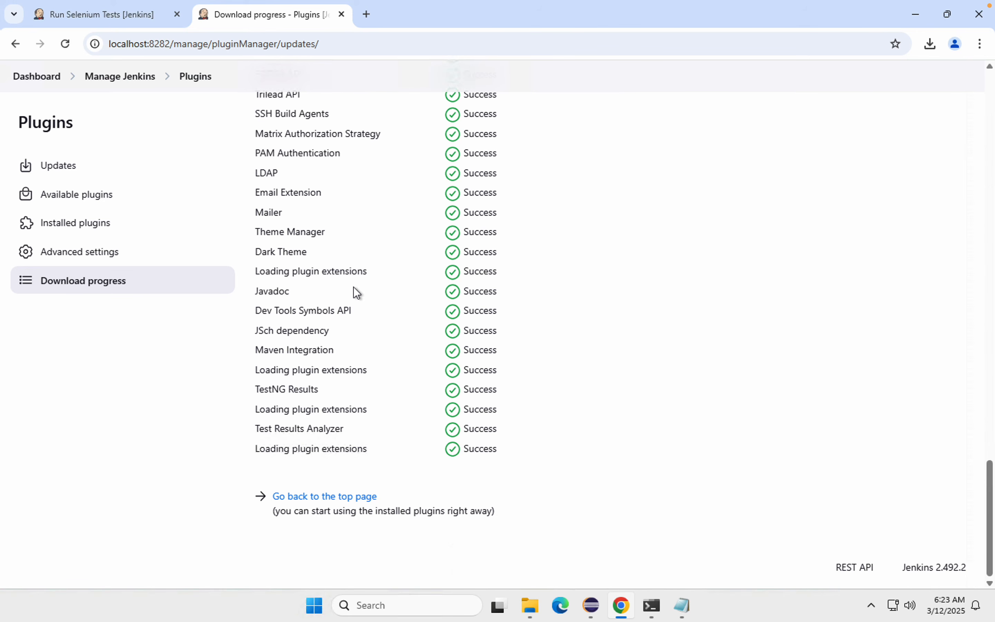
Step: Reload the Run Selenium Tests job page, open its Test Results Analyzer and expand all packages, classes and test methods
{"action": "left_click", "coordinate": [147, 23]}
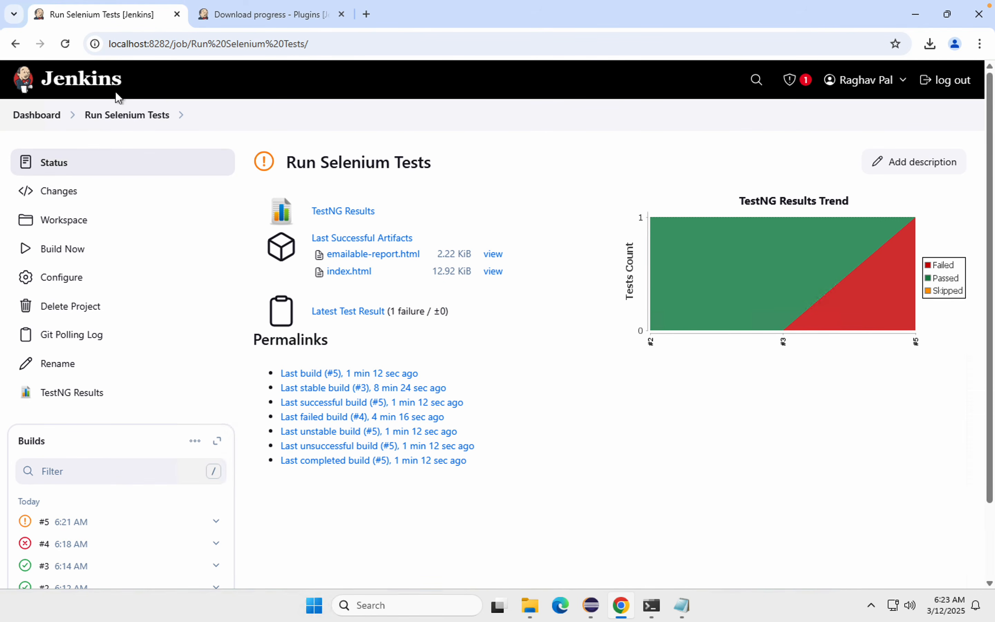
{"action": "left_click", "coordinate": [102, 117]}
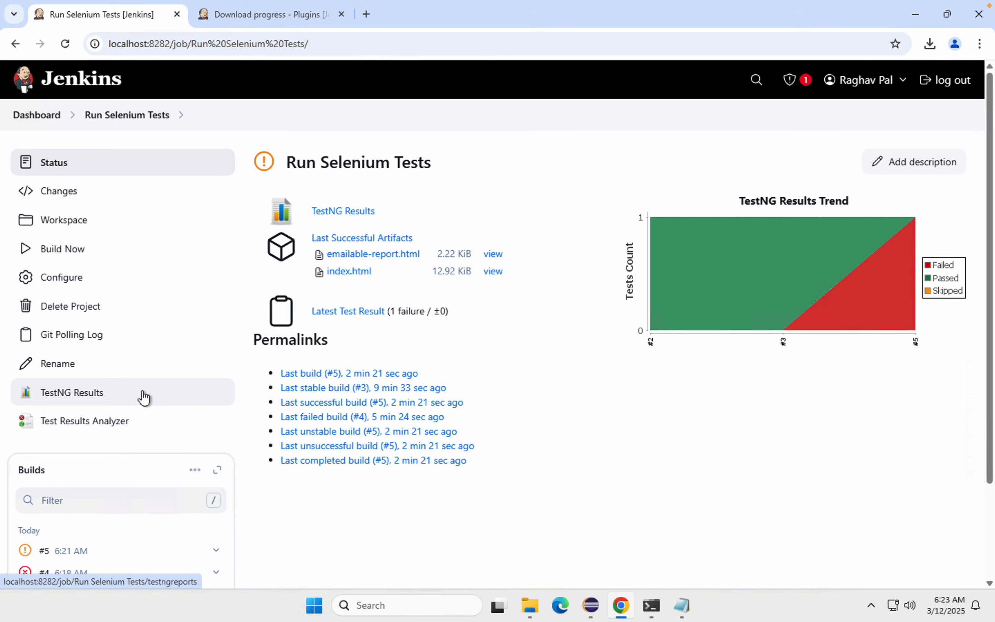
{"action": "left_click", "coordinate": [99, 423]}
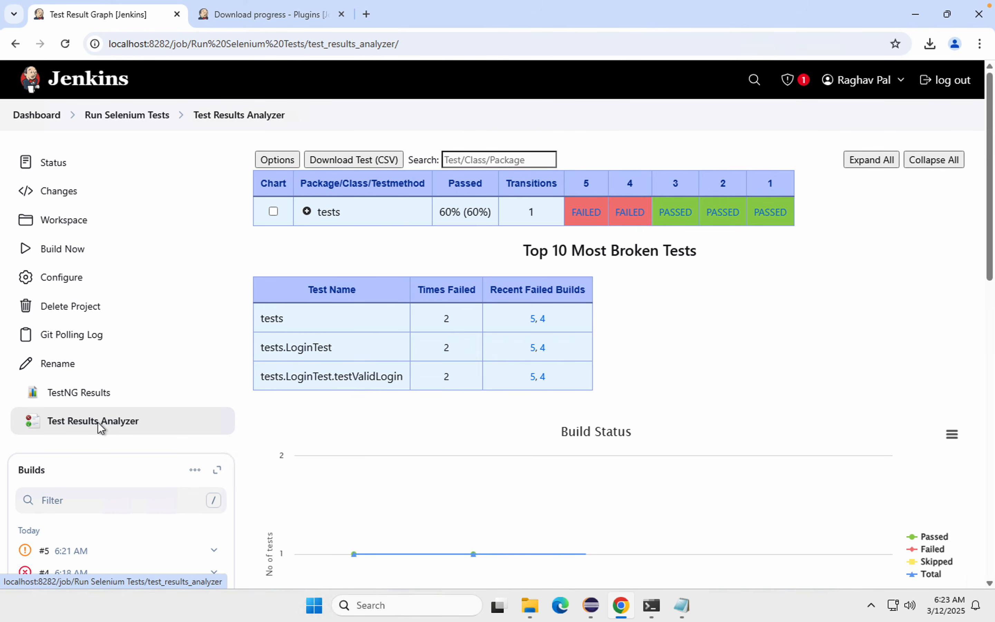
{"action": "left_click", "coordinate": [307, 211]}
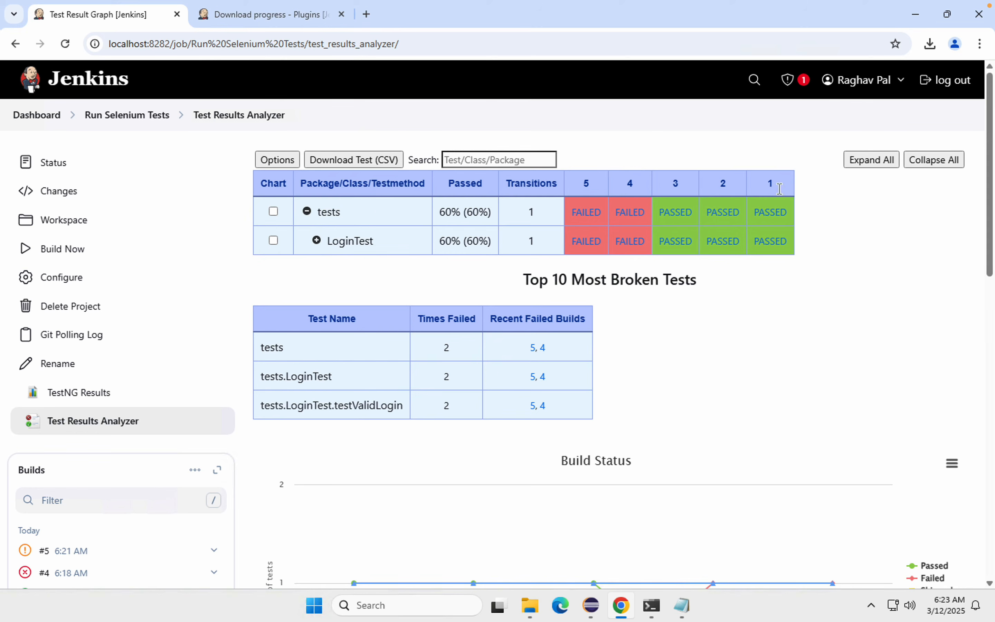
{"action": "left_click", "coordinate": [870, 161]}
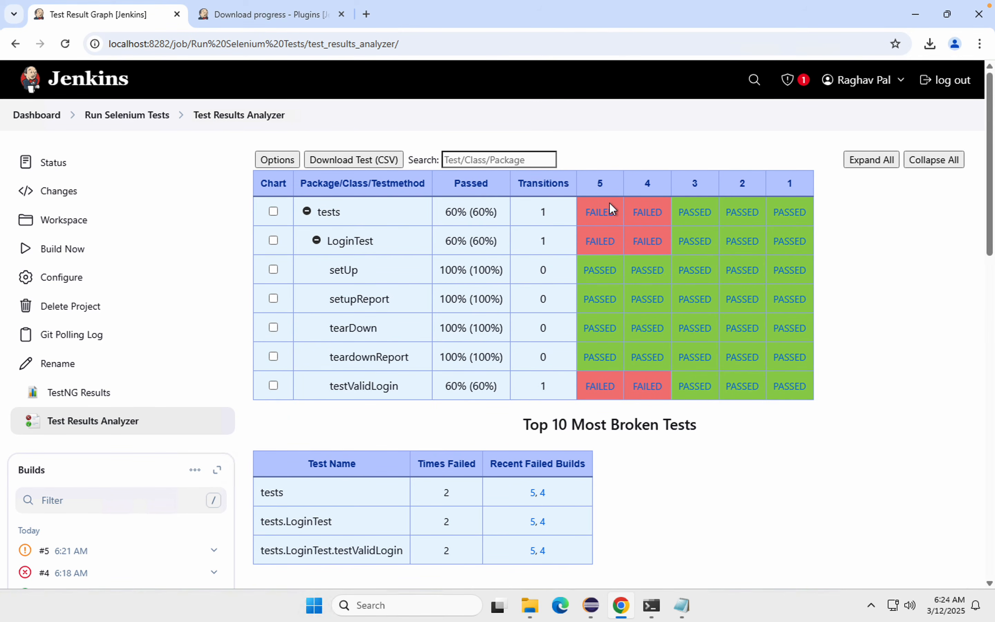
Step: Examine the test results of builds 5 to 1, the pass percentages and the Top 10 Most Broken Tests table
{"action": "left_click_drag", "start_coordinate": [775, 164], "coordinate": [816, 391]}
{"action": "left_click_drag", "start_coordinate": [722, 167], "coordinate": [777, 419]}
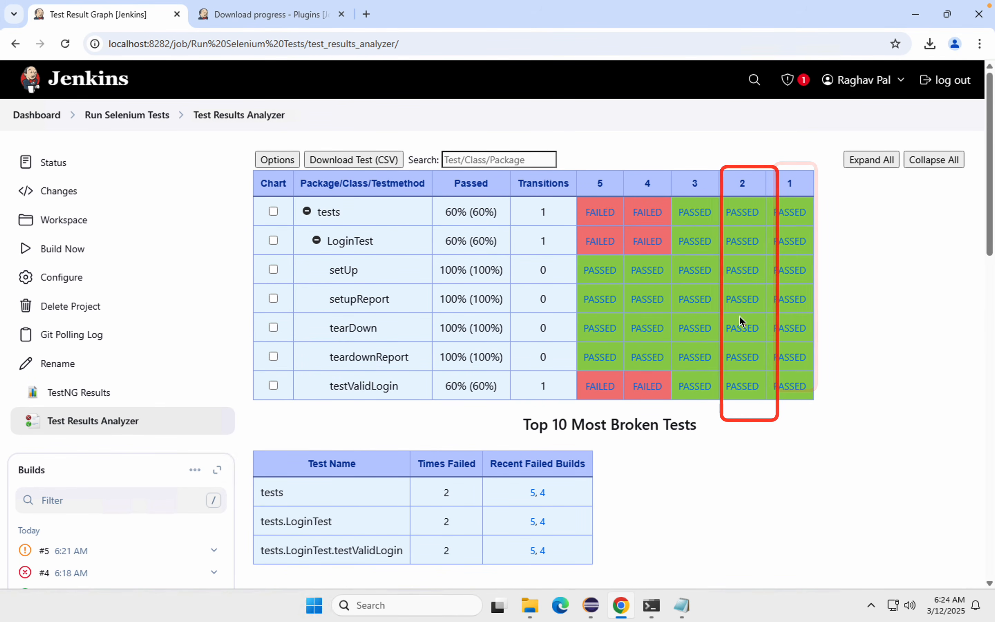
{"action": "left_click_drag", "start_coordinate": [666, 170], "coordinate": [722, 391]}
{"action": "left_click_drag", "start_coordinate": [623, 168], "coordinate": [666, 429]}
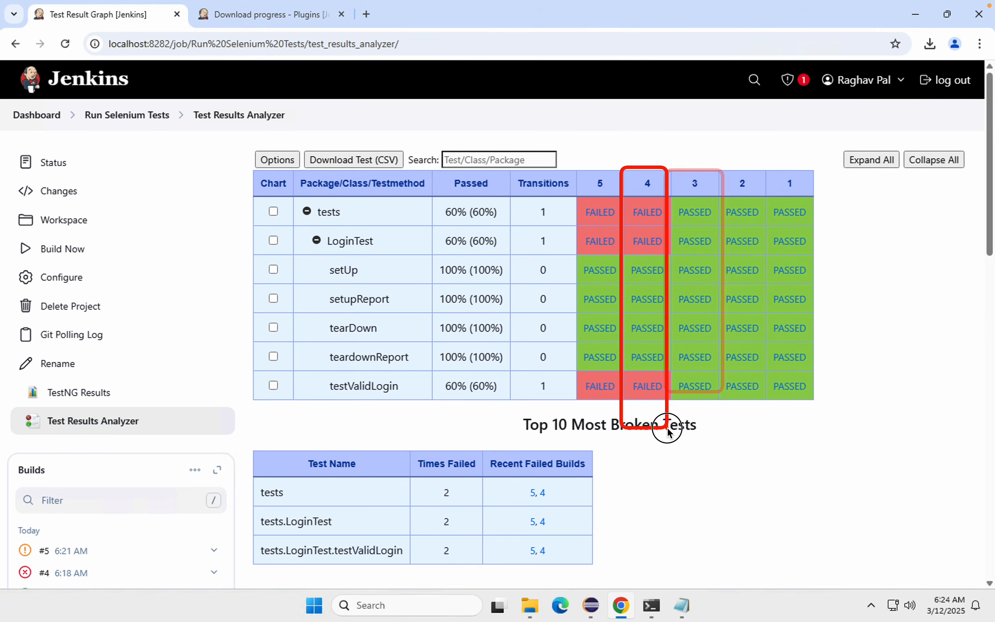
{"action": "left_click_drag", "start_coordinate": [576, 170], "coordinate": [621, 414]}
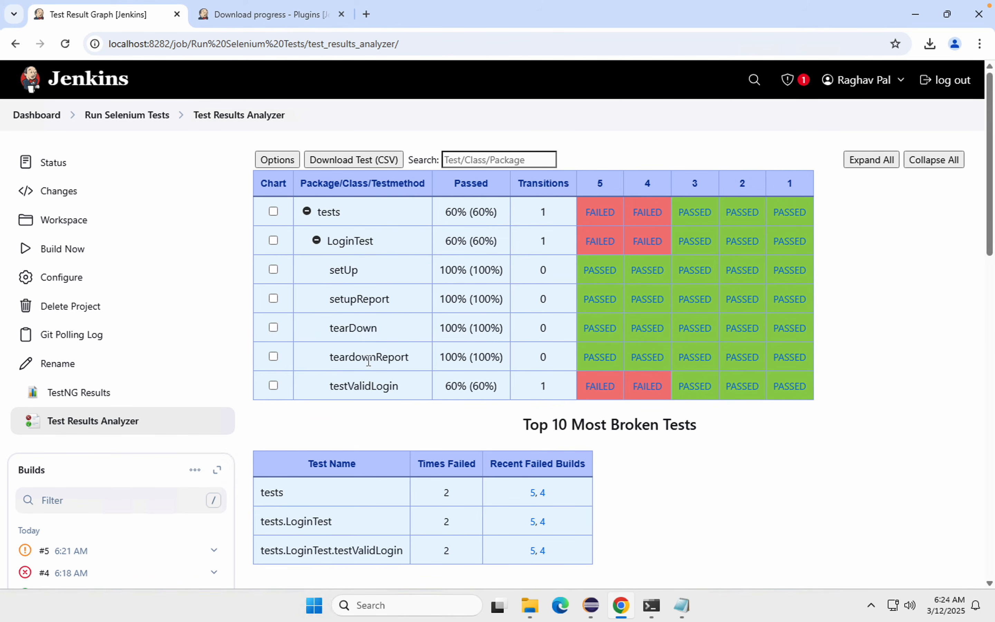
{"action": "scroll", "coordinate": [369, 361], "scroll_direction": "down", "scroll_amount": 1}
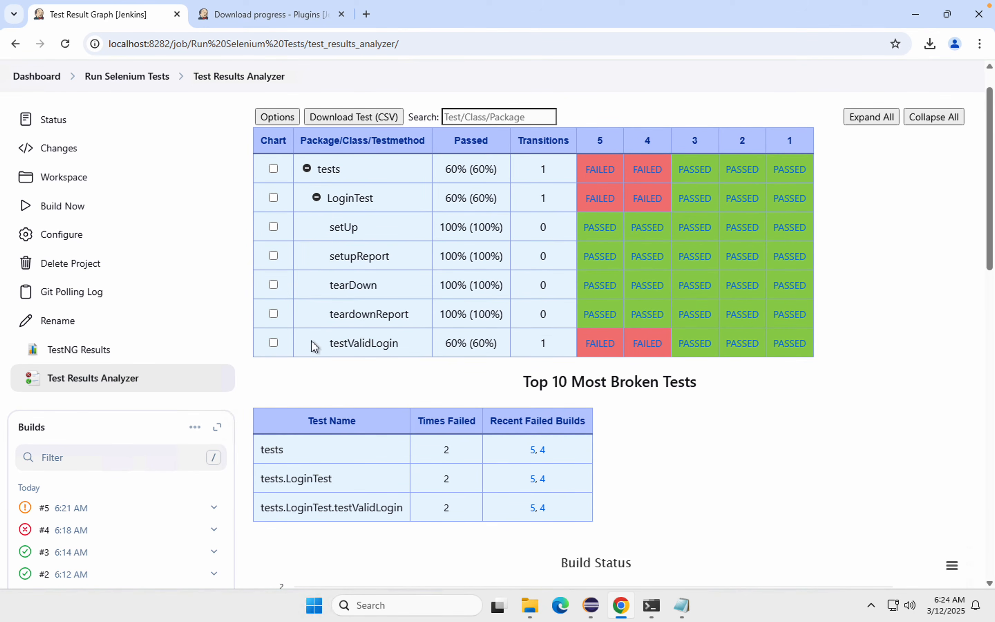
{"action": "left_click_drag", "start_coordinate": [345, 342], "coordinate": [452, 342]}
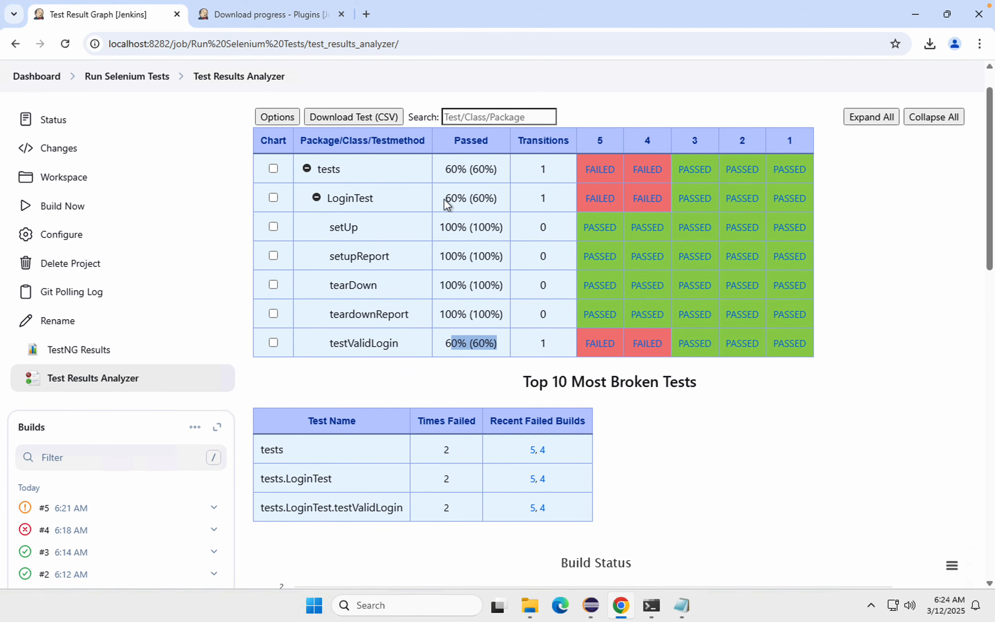
{"action": "triple_click", "coordinate": [506, 196]}
{"action": "scroll", "coordinate": [437, 386], "scroll_direction": "down", "scroll_amount": 2}
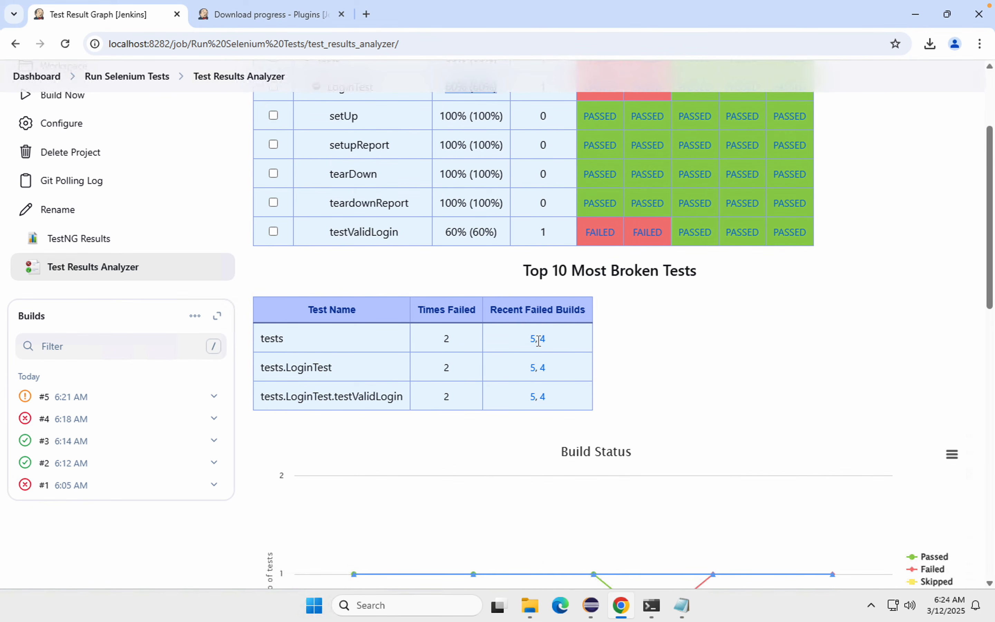
{"action": "left_click_drag", "start_coordinate": [558, 346], "coordinate": [520, 343]}
{"action": "left_click", "coordinate": [435, 341]}
Step: Toggle the Skipped, Total, Failed and Passed series of the Build Status line chart off and back on
{"action": "scroll", "coordinate": [462, 344], "scroll_direction": "down", "scroll_amount": 6}
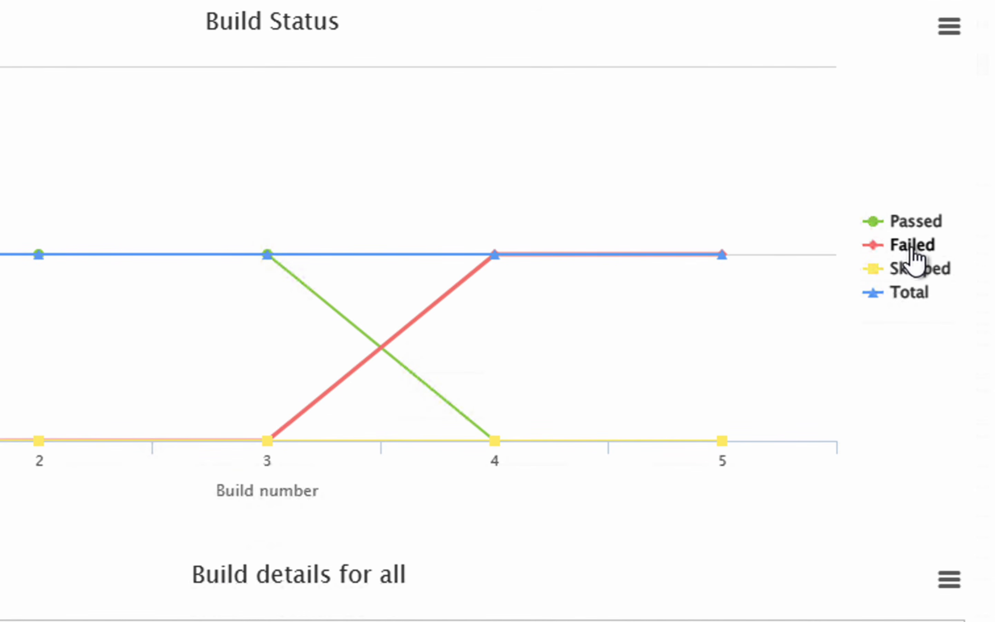
{"action": "left_click", "coordinate": [912, 270]}
{"action": "left_click", "coordinate": [914, 295]}
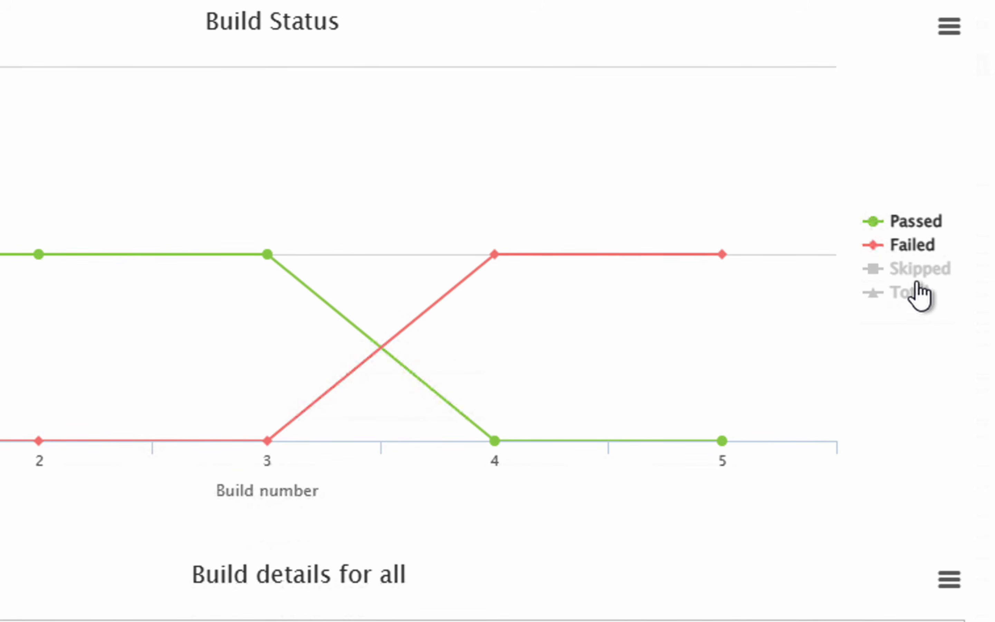
{"action": "left_click", "coordinate": [917, 295]}
{"action": "left_click", "coordinate": [920, 252]}
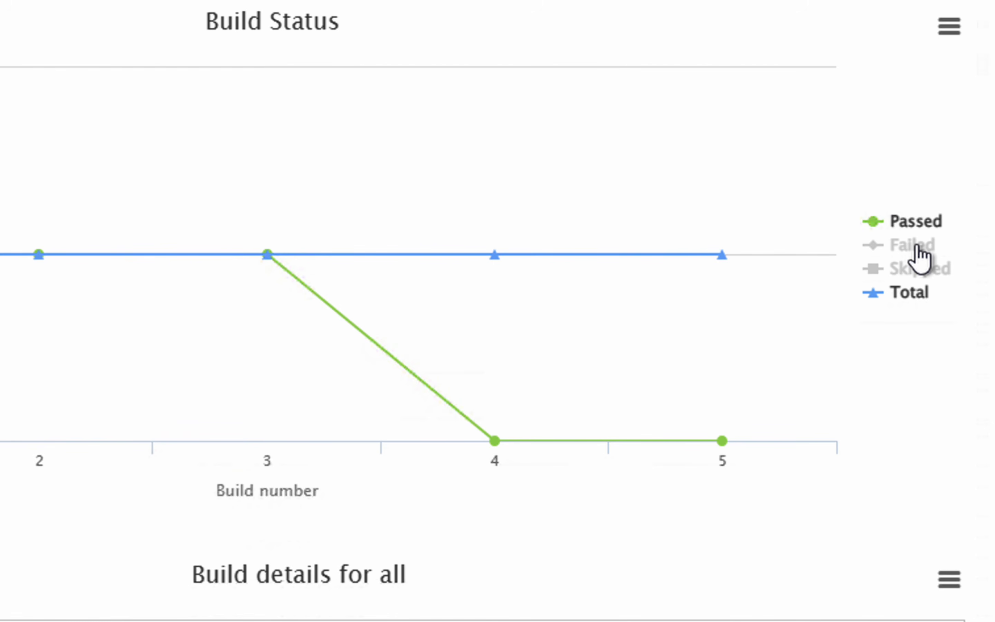
{"action": "left_click", "coordinate": [916, 223]}
{"action": "left_click", "coordinate": [917, 247]}
{"action": "left_click", "coordinate": [916, 222]}
{"action": "left_click", "coordinate": [916, 268]}
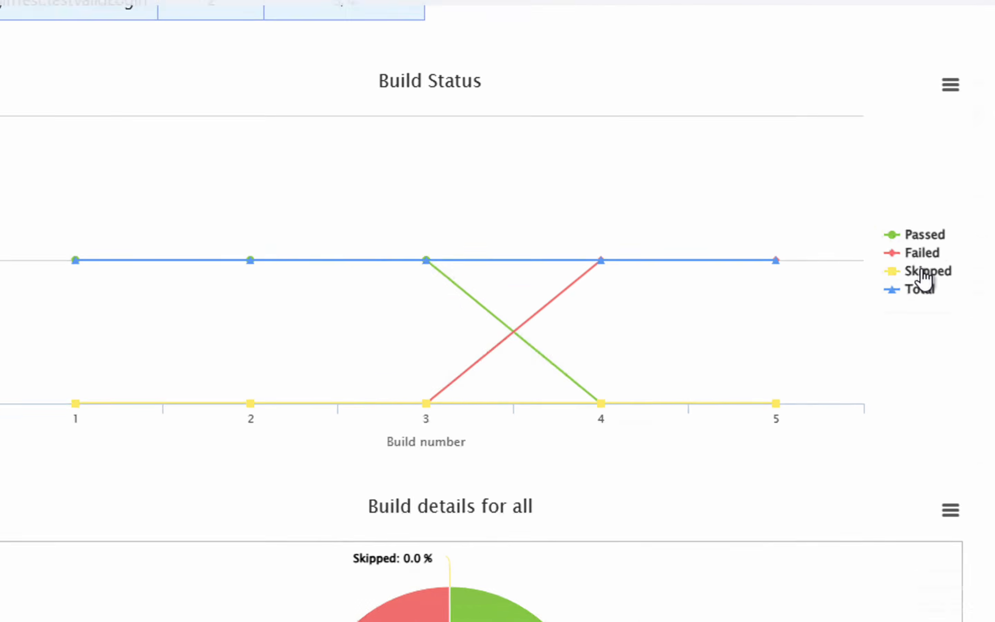
Step: Inspect the Failed and Passed slices of the Build details for all pie chart
{"action": "scroll", "coordinate": [704, 382], "scroll_direction": "down", "scroll_amount": 3}
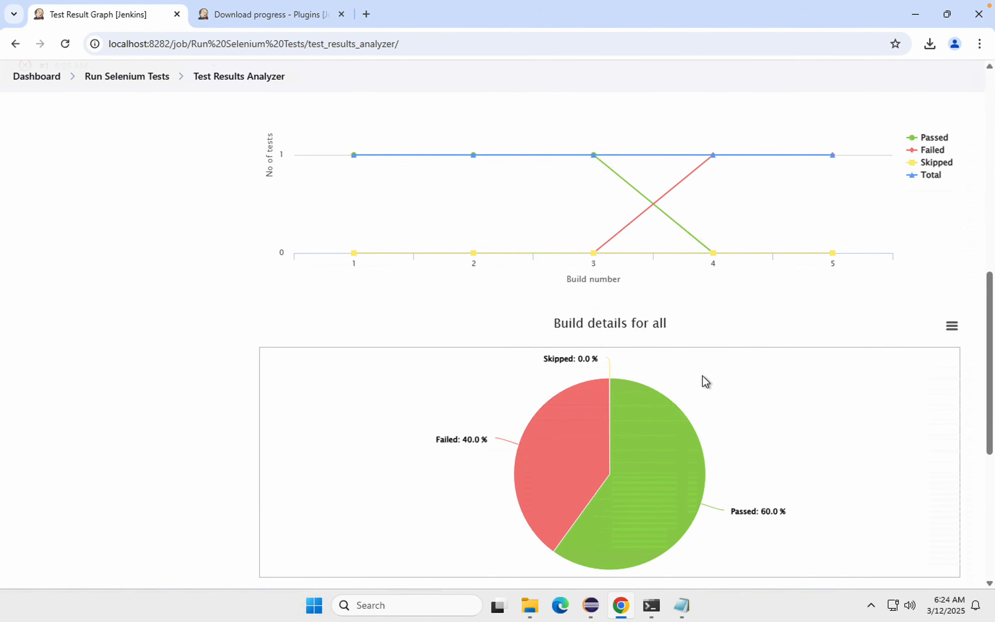
{"action": "scroll", "coordinate": [702, 376], "scroll_direction": "down", "scroll_amount": 2}
{"action": "left_click", "coordinate": [576, 411]}
{"action": "left_click", "coordinate": [657, 427]}
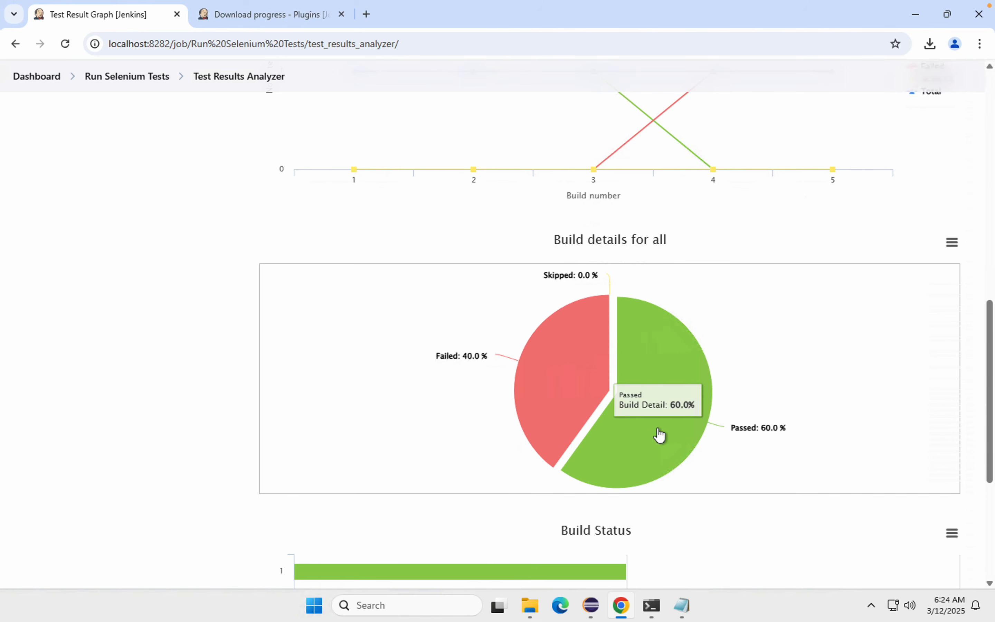
Step: Toggle the Failed and Passed series of the Build Status bar chart off and back on
{"action": "scroll", "coordinate": [659, 434], "scroll_direction": "down", "scroll_amount": 5}
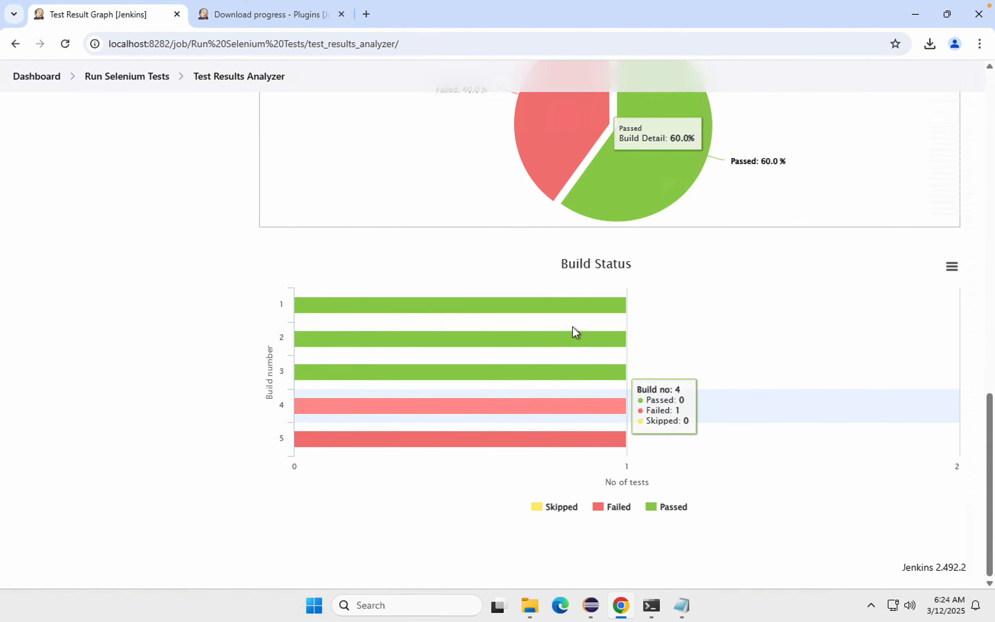
{"action": "left_click", "coordinate": [617, 513]}
{"action": "left_click", "coordinate": [670, 514]}
{"action": "left_click", "coordinate": [623, 510]}
{"action": "left_click", "coordinate": [670, 514]}
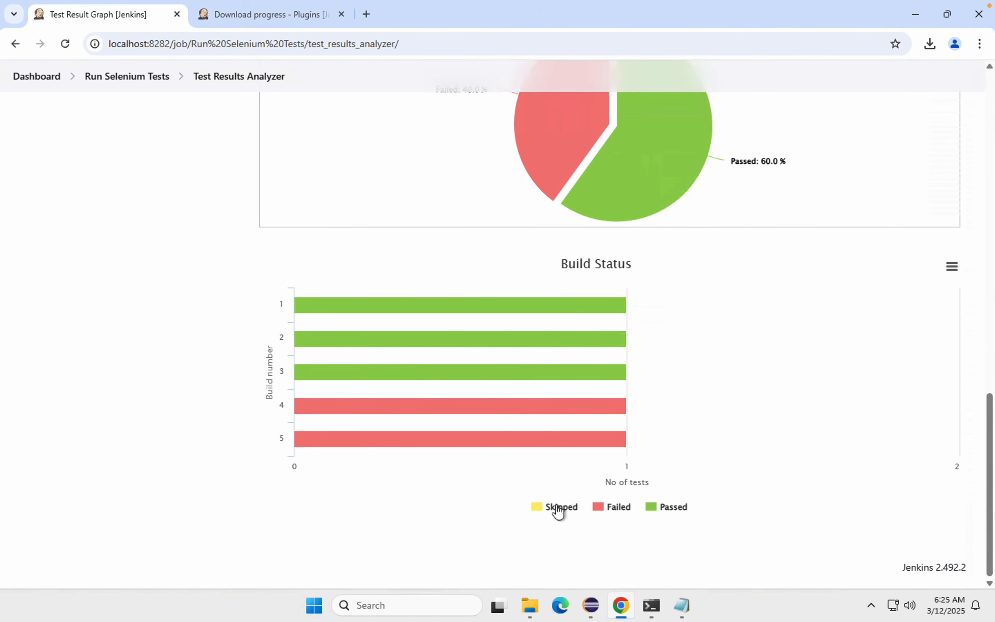
{"action": "scroll", "coordinate": [559, 510], "scroll_direction": "up", "scroll_amount": 15}
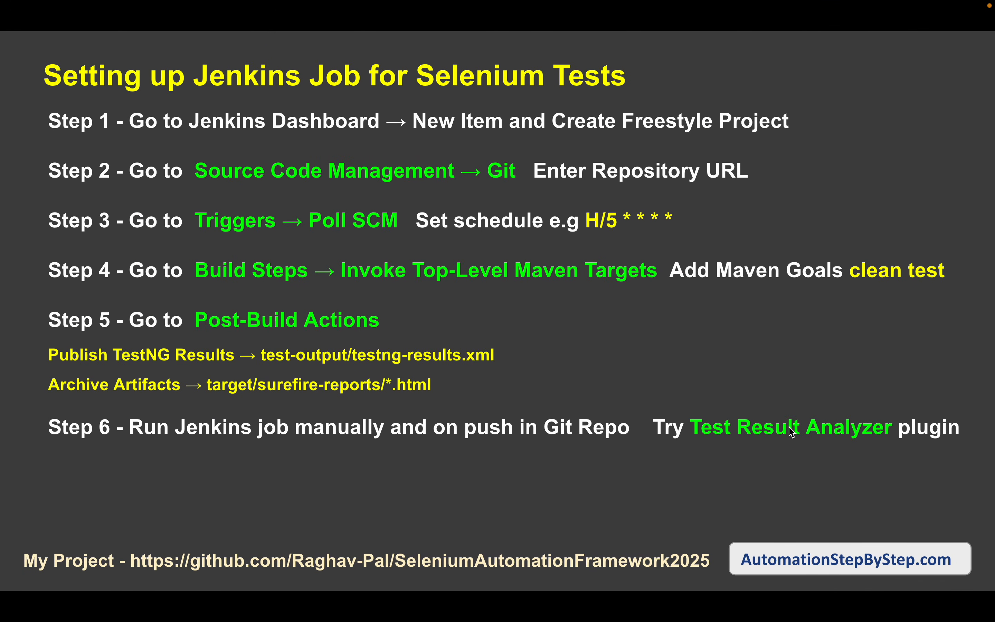
{"action": "key", "text": "Right"}
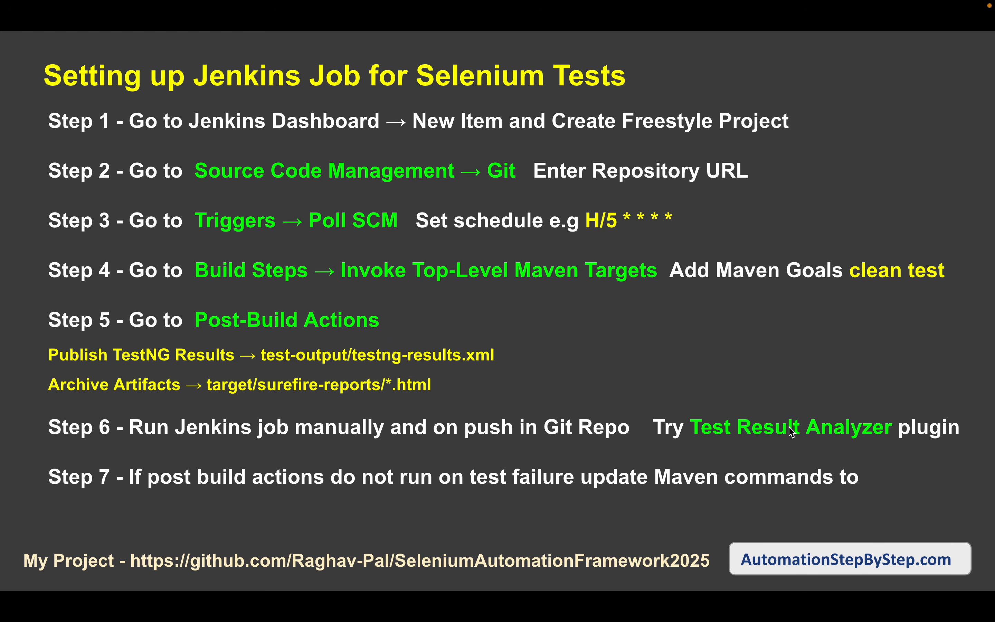